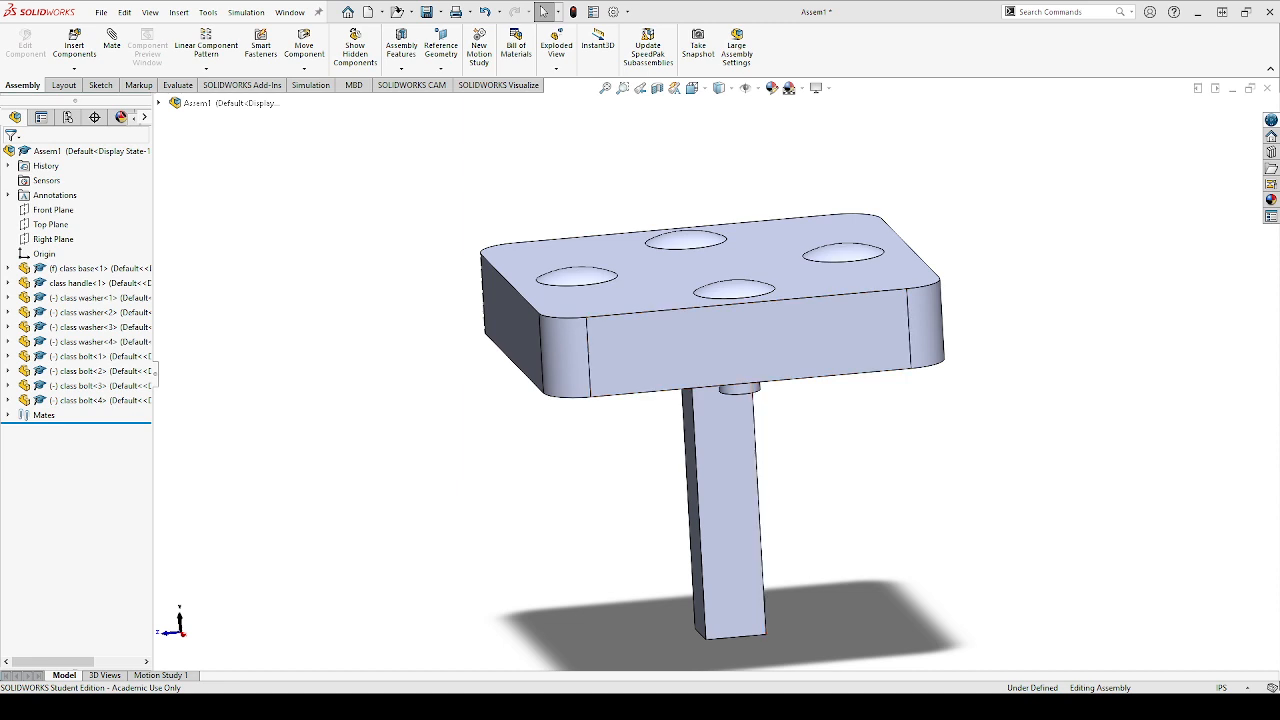
Start an exploded view and explode the class handle about 1.99 in downward along the Y axis as the first step
middle_drag(700, 430, 624, 478)
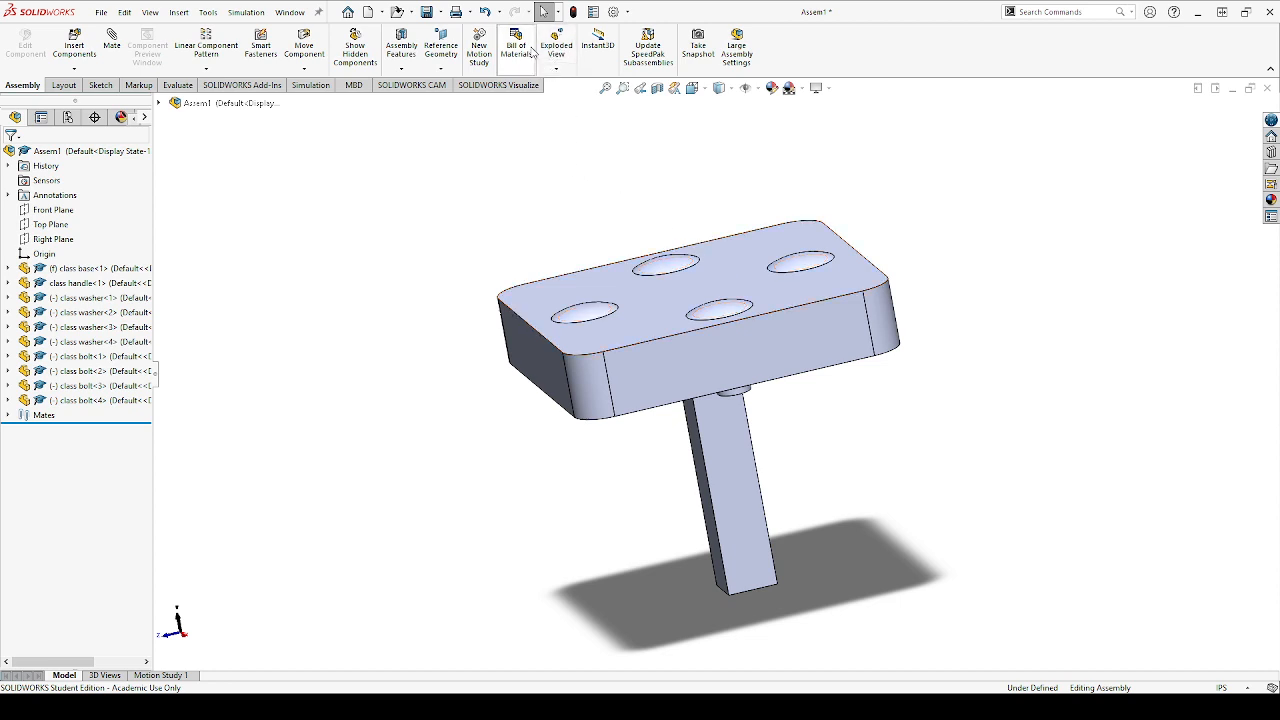
click(63, 85)
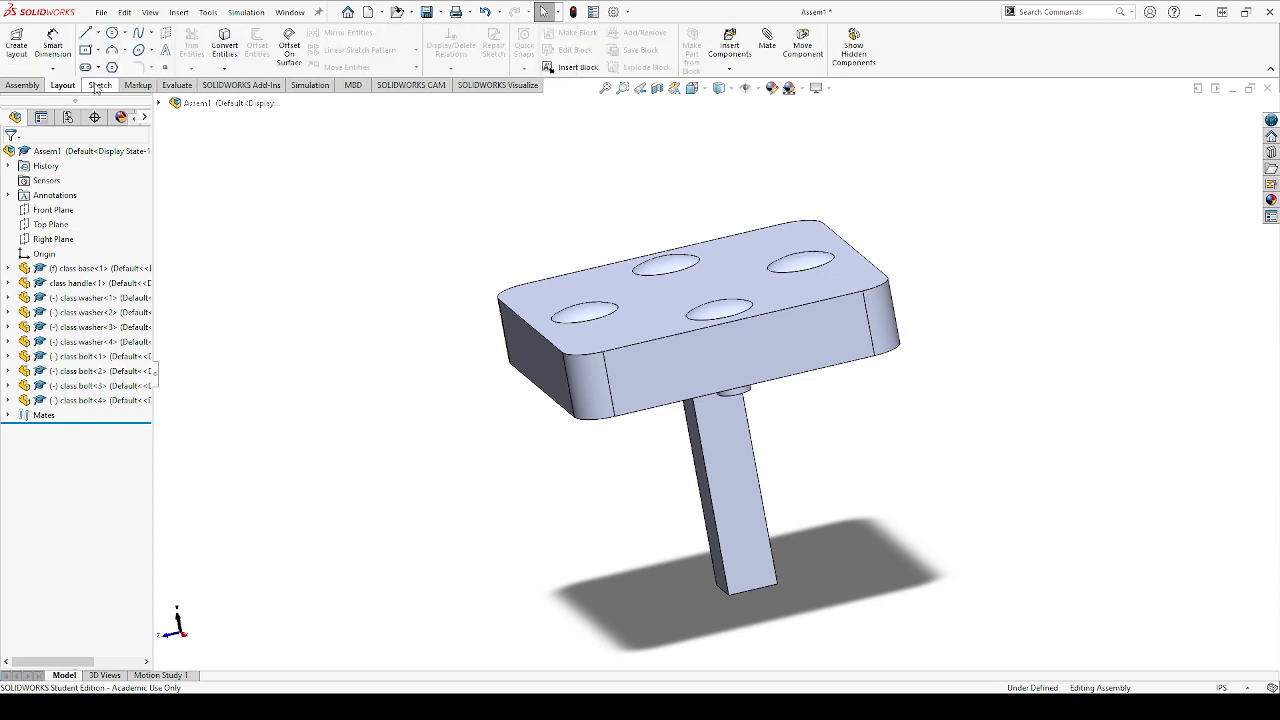
click(22, 85)
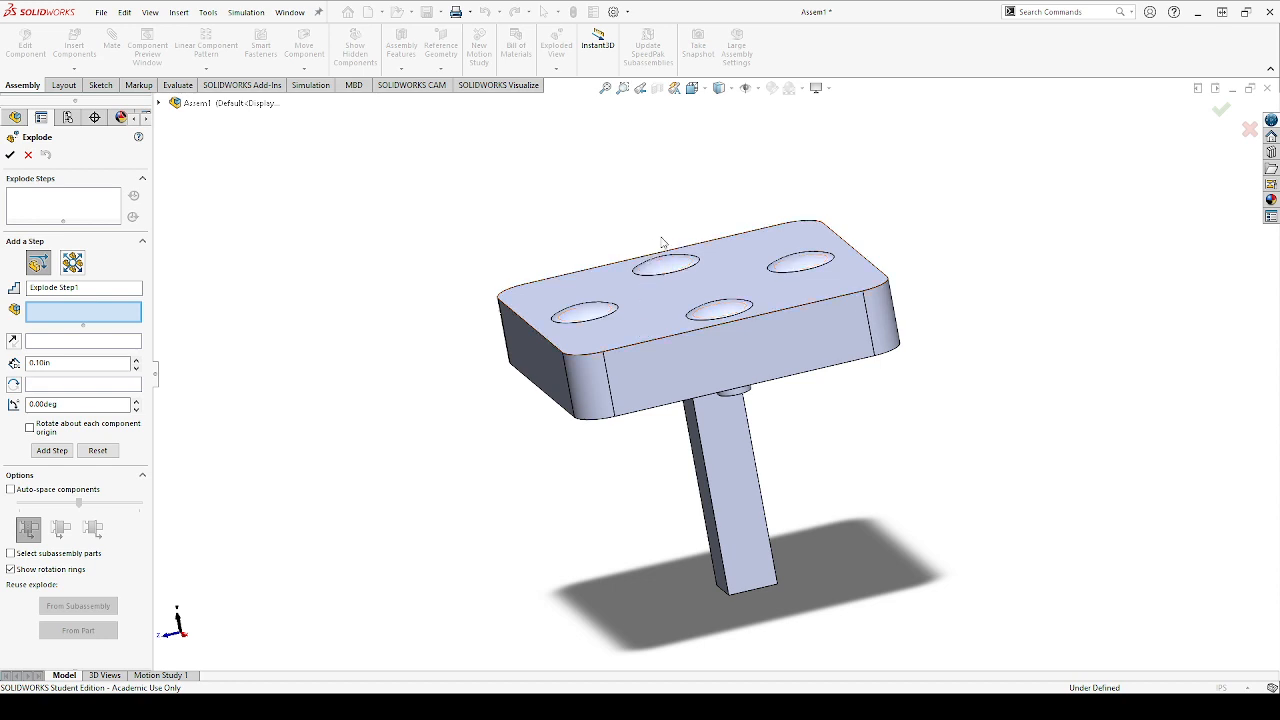
click(697, 89)
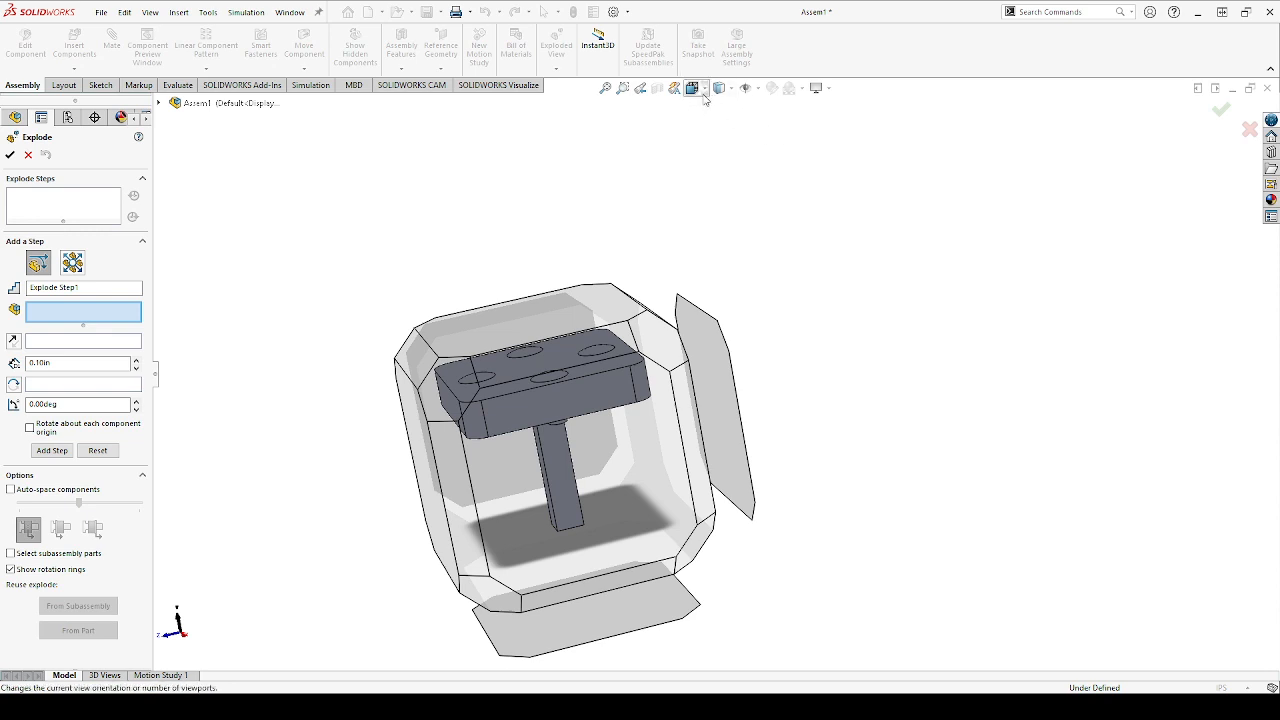
click(768, 131)
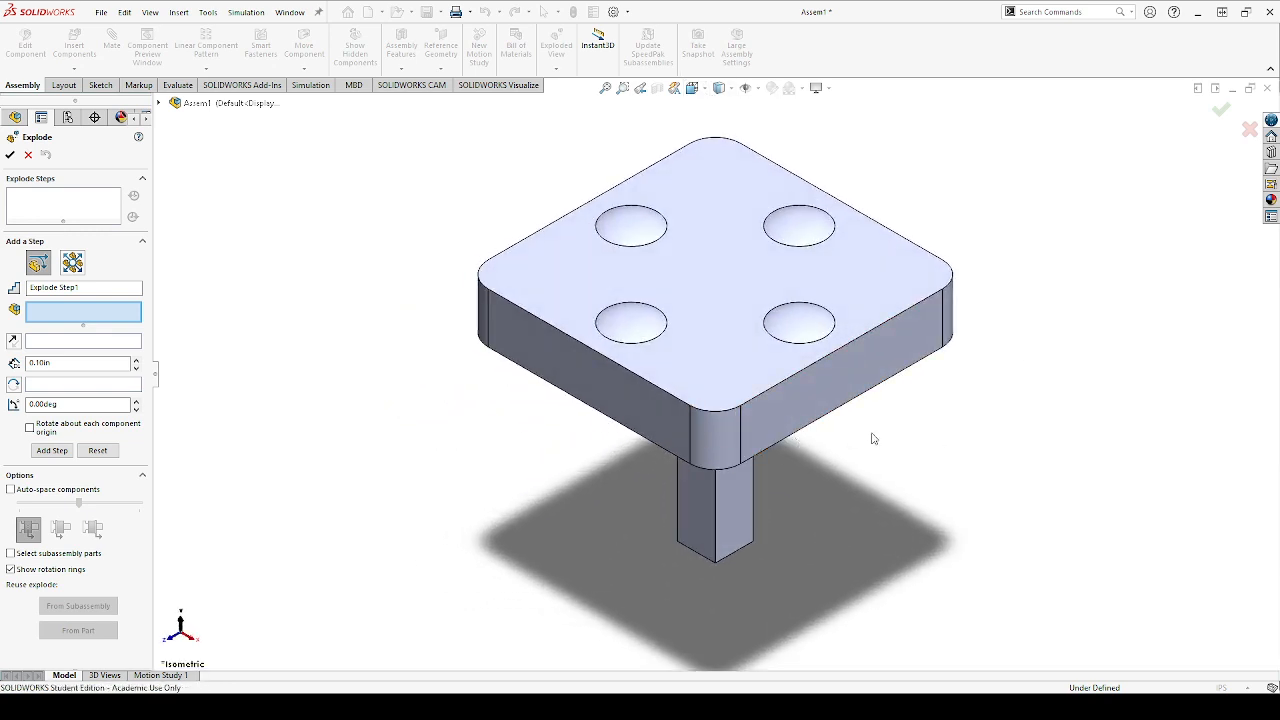
middle_drag(822, 450, 815, 372)
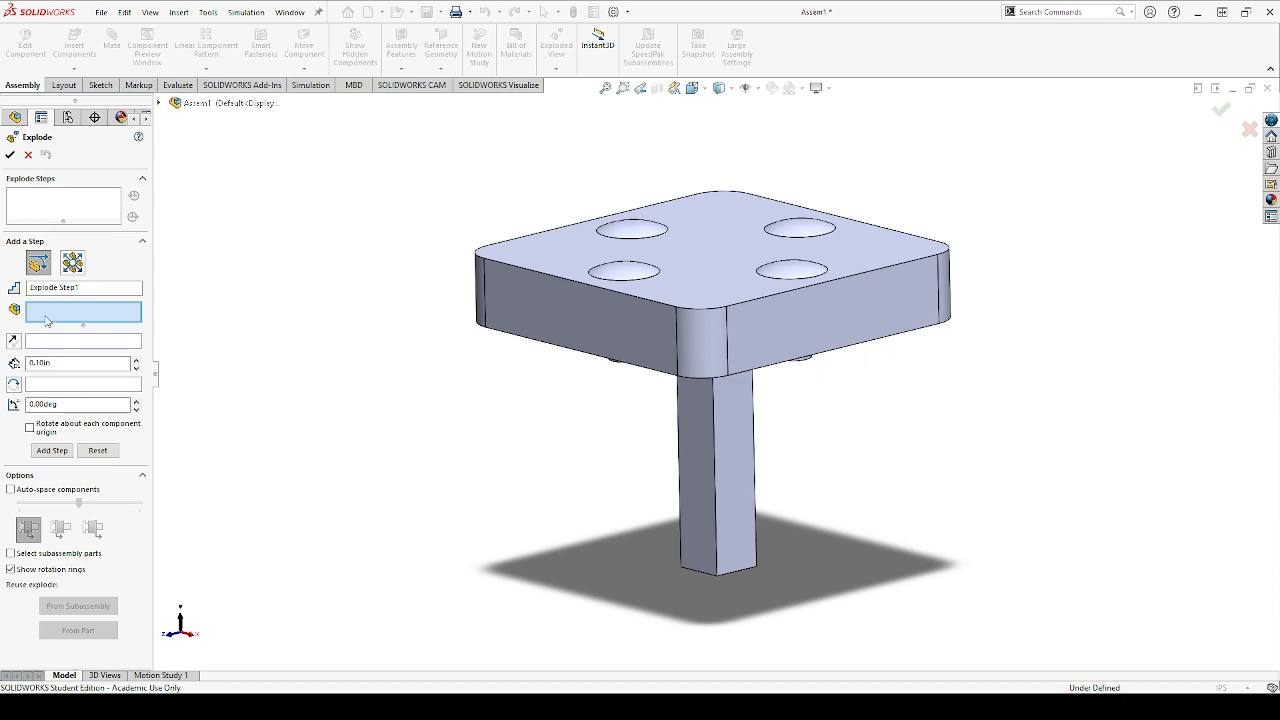
click(703, 450)
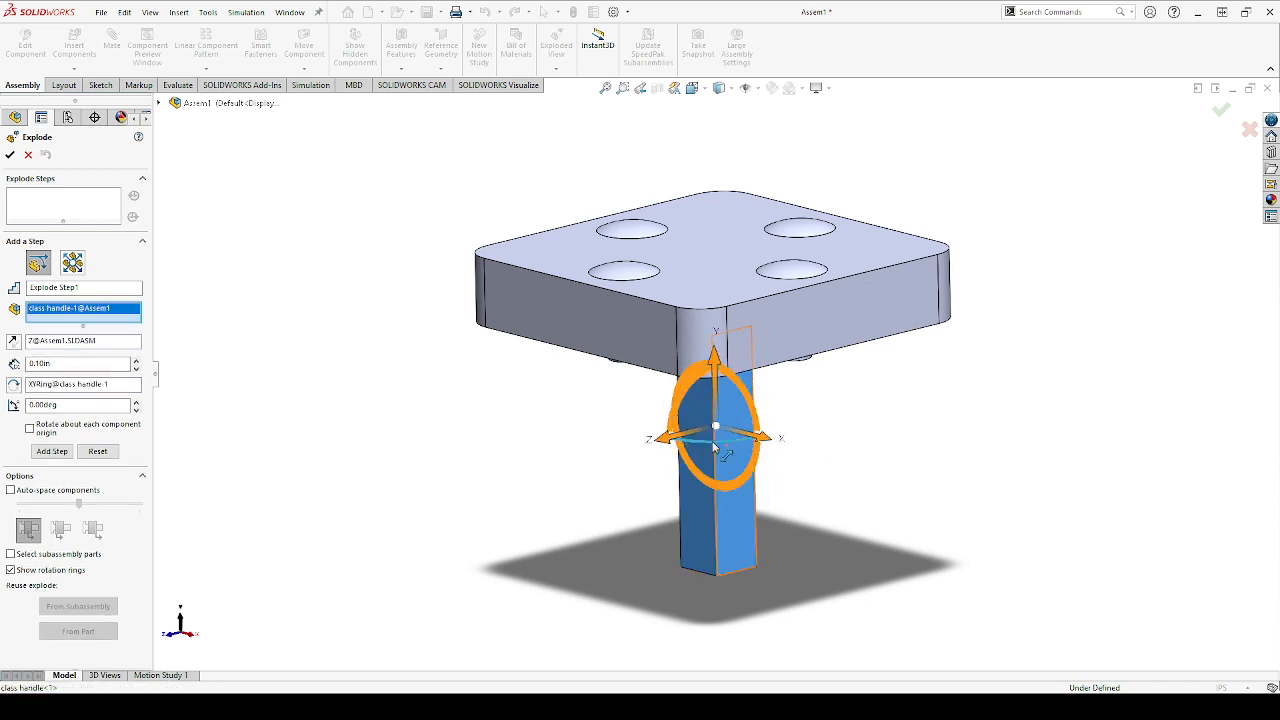
drag(716, 356, 717, 496)
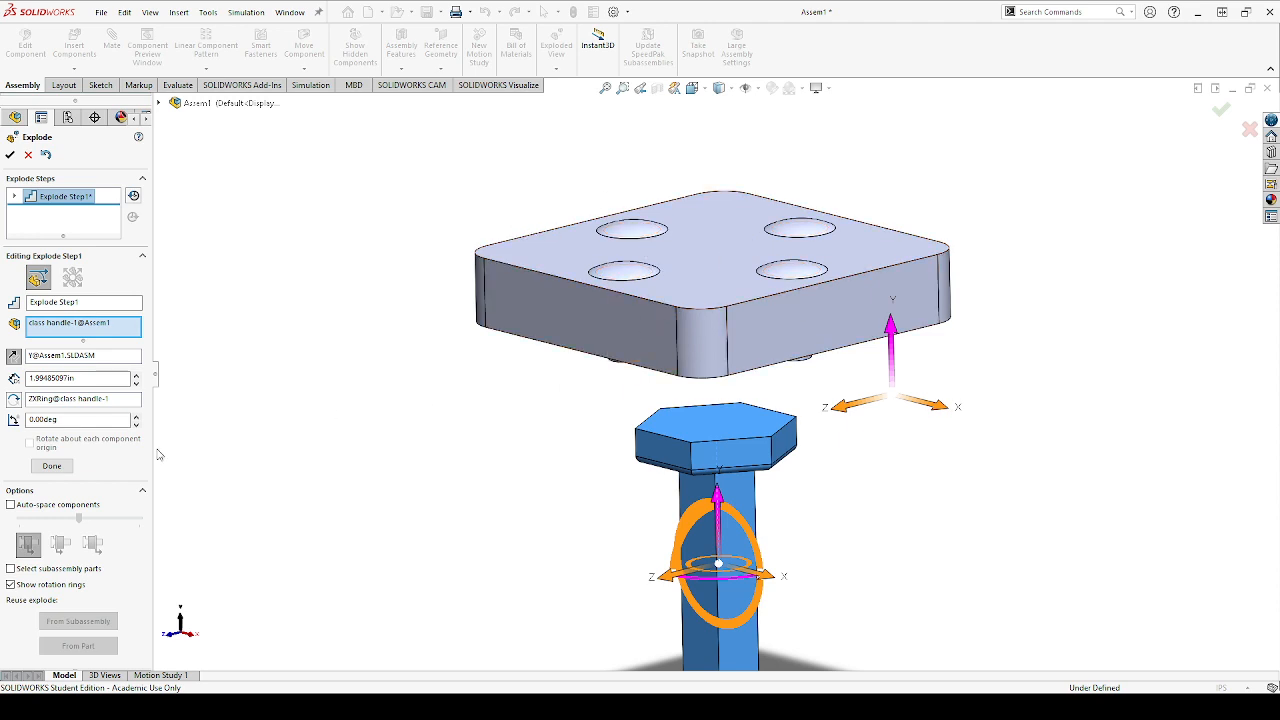
click(51, 466)
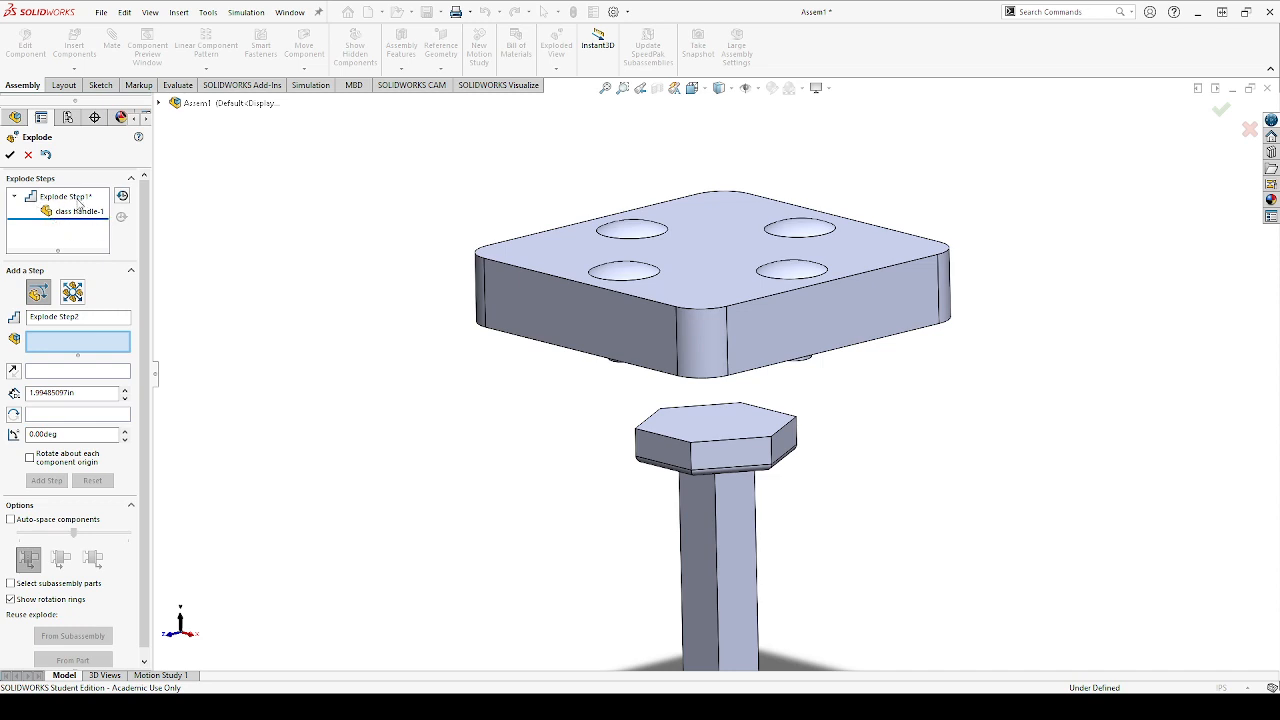
key(f)
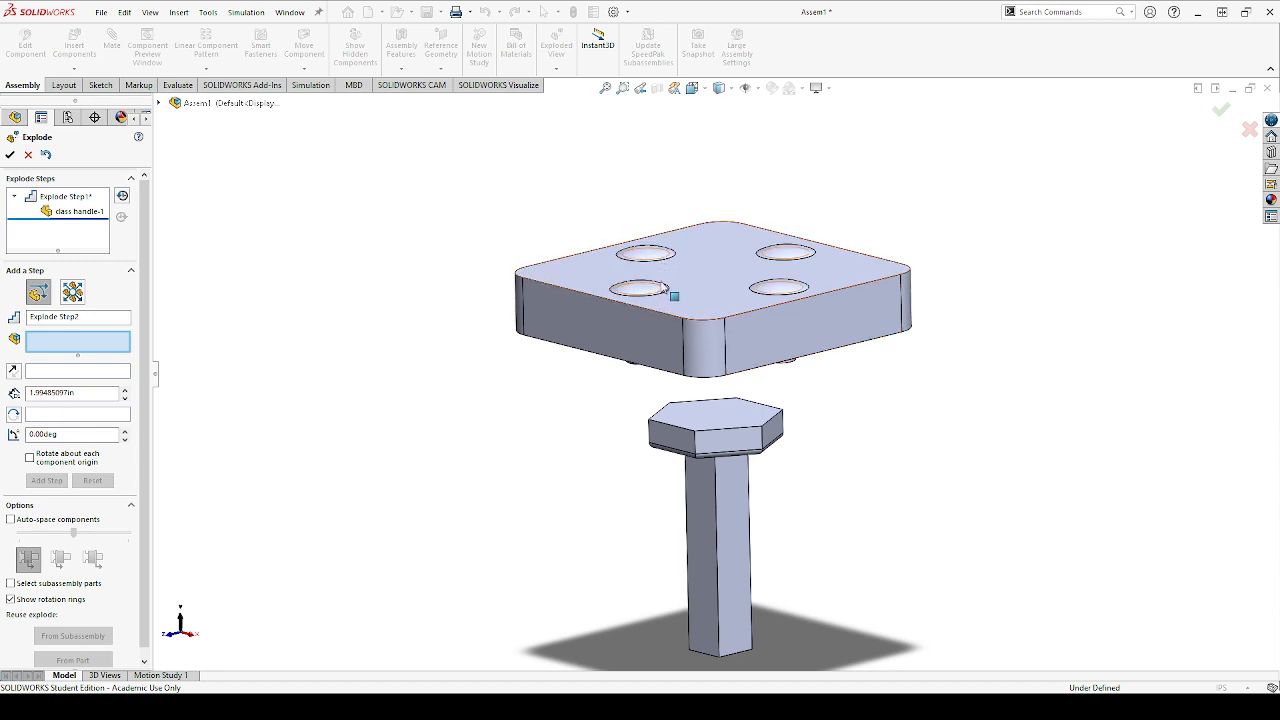
click(647, 255)
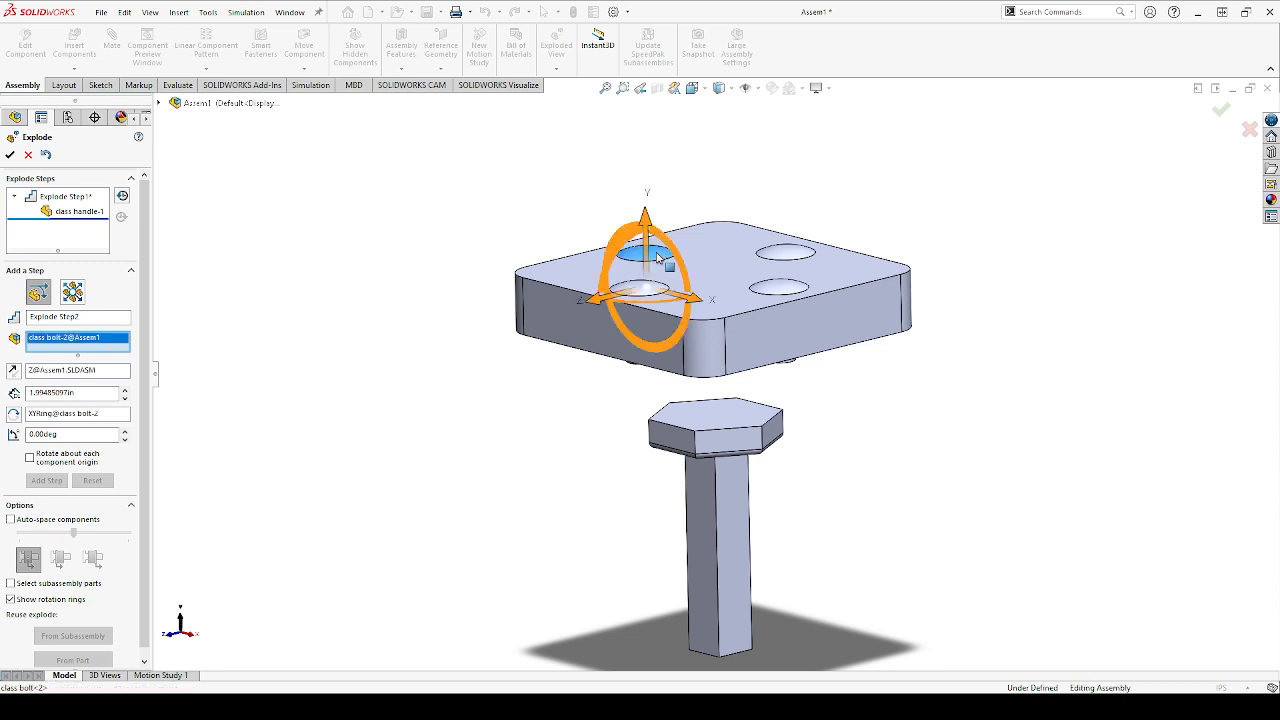
click(636, 297)
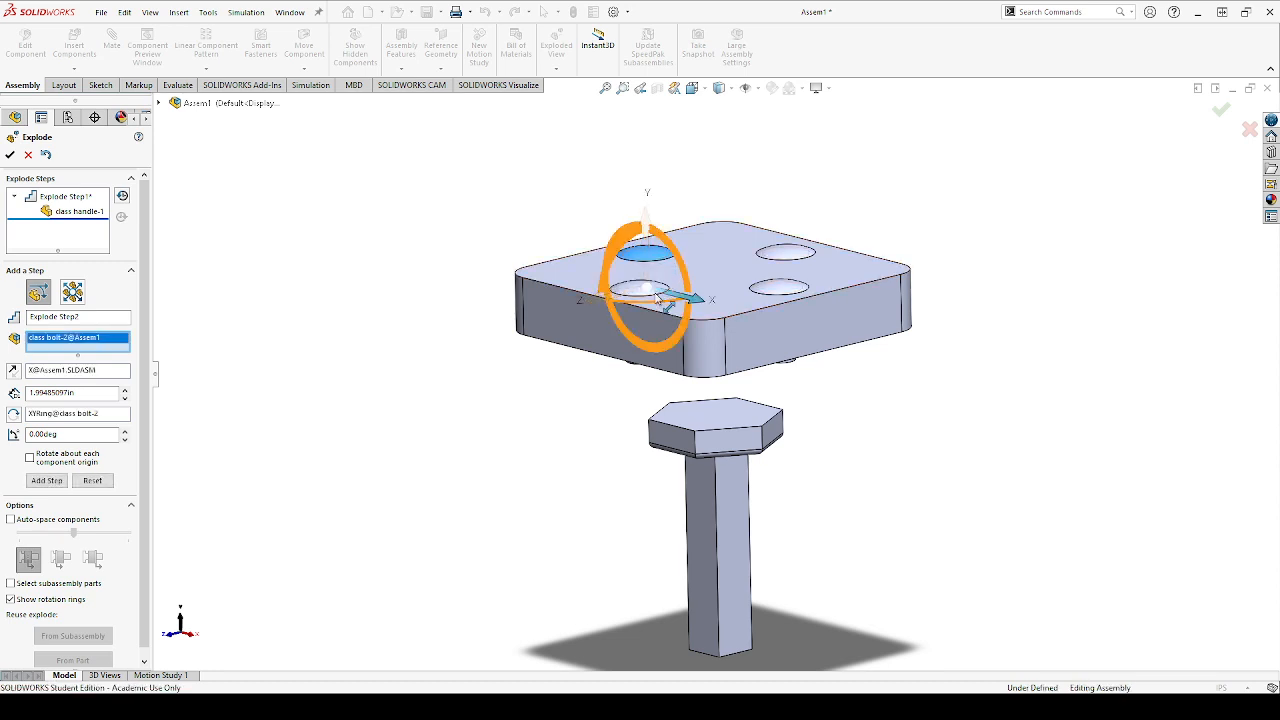
click(640, 289)
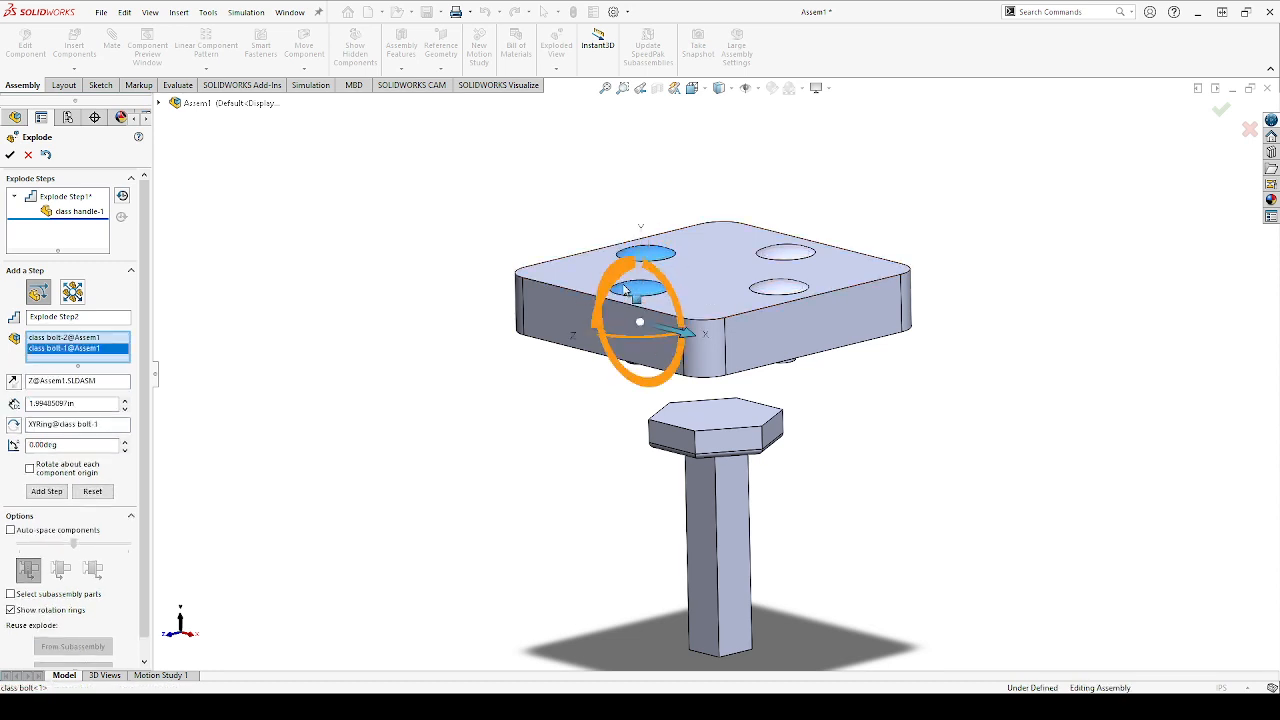
click(767, 256)
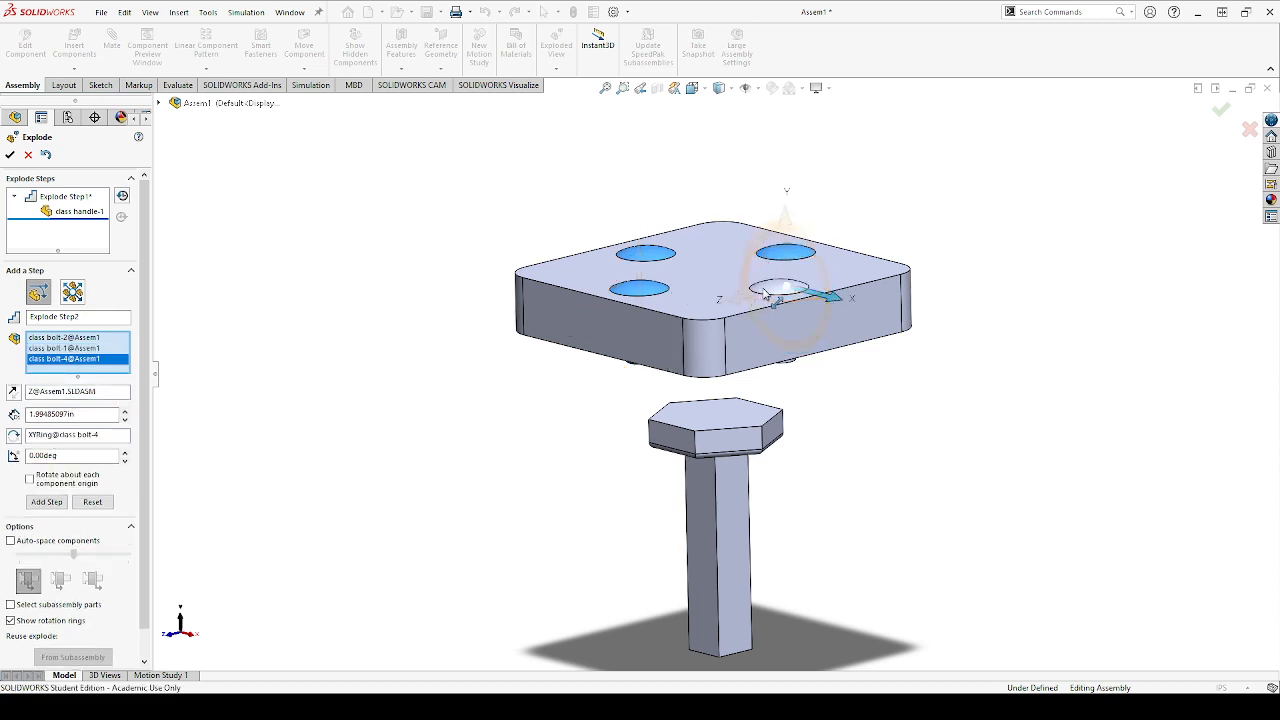
click(769, 290)
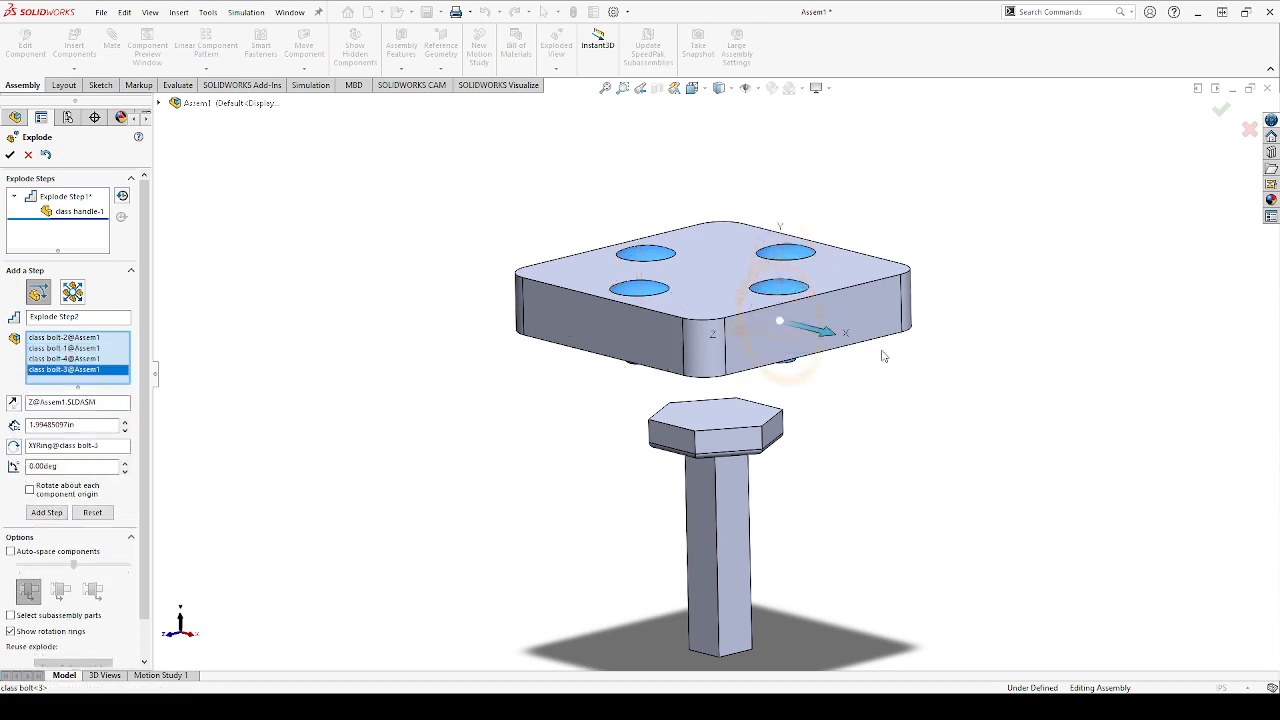
click(781, 257)
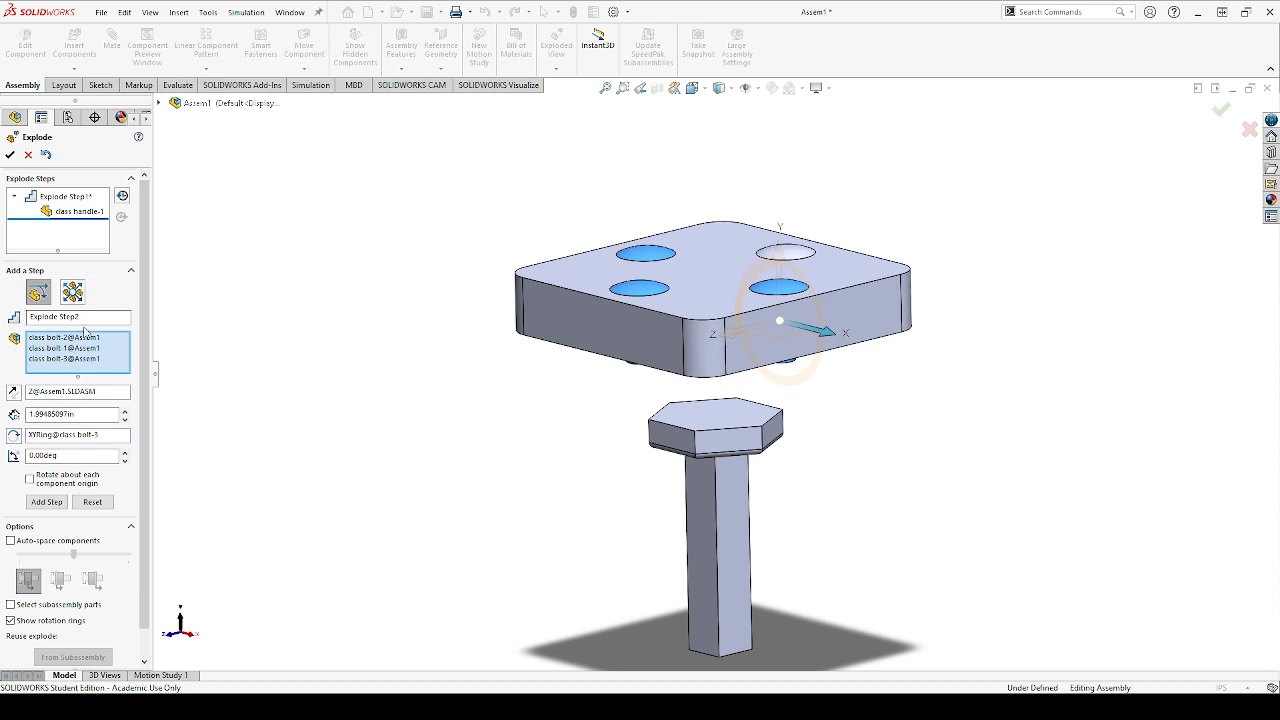
click(84, 359)
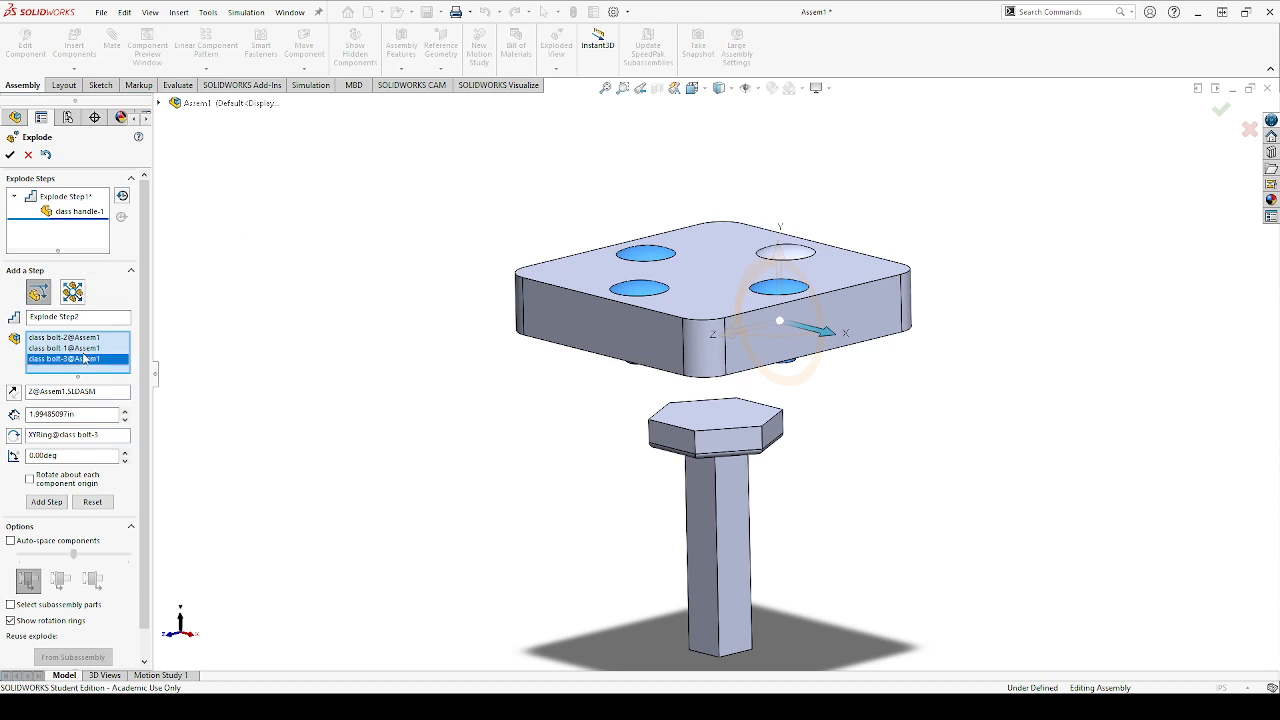
key(Delete)
click(81, 349)
key(Delete)
click(78, 340)
key(Delete)
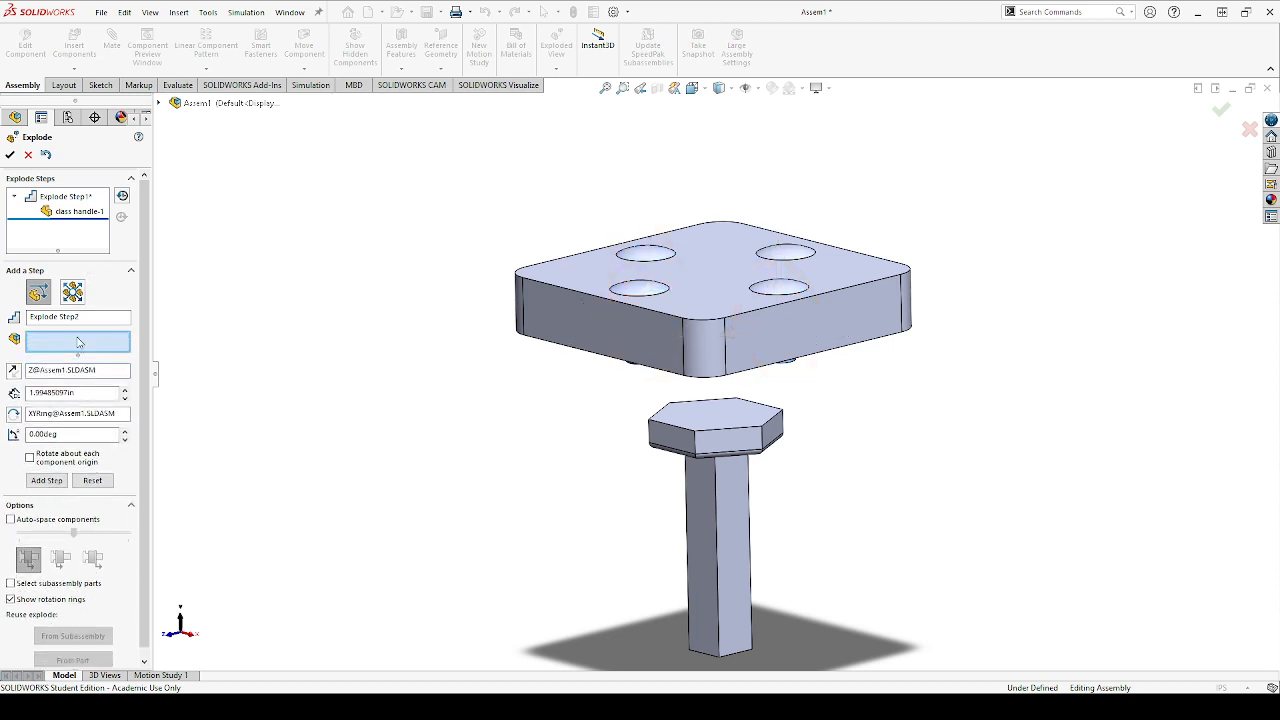
Explode all four class bolts together about 2.51 in upward along the Y axis as the second explode step
click(781, 288)
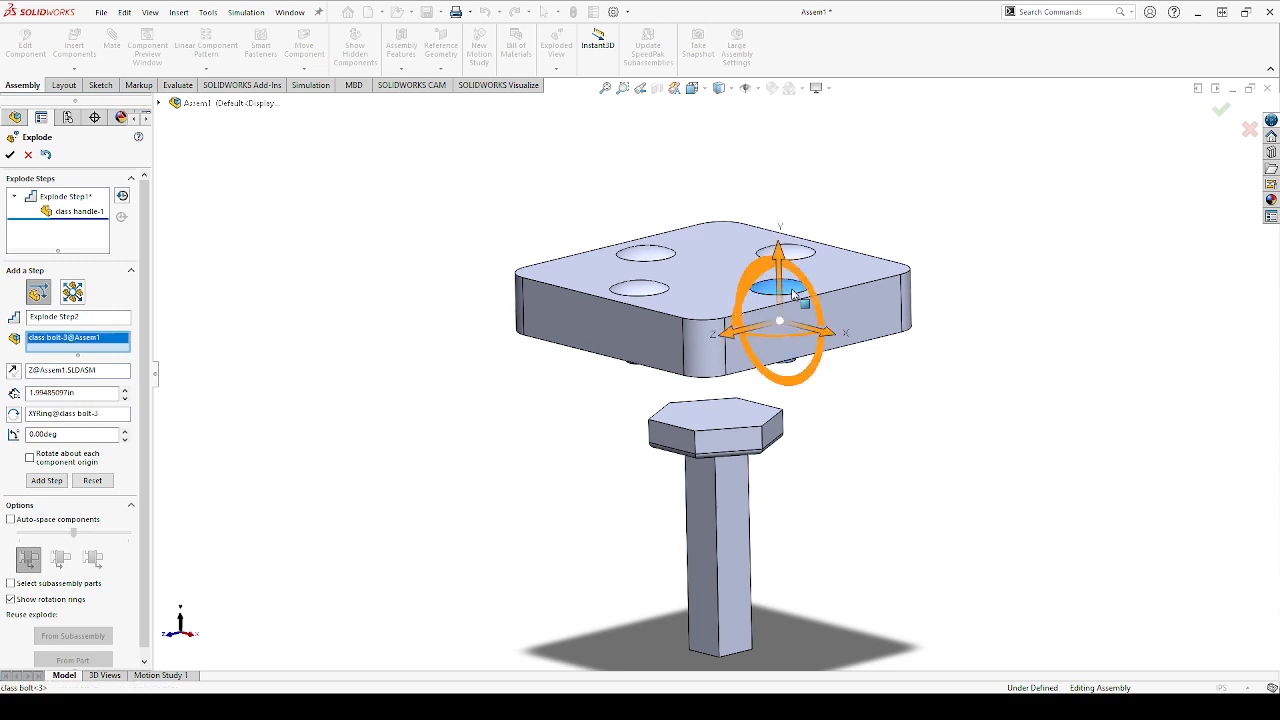
click(652, 262)
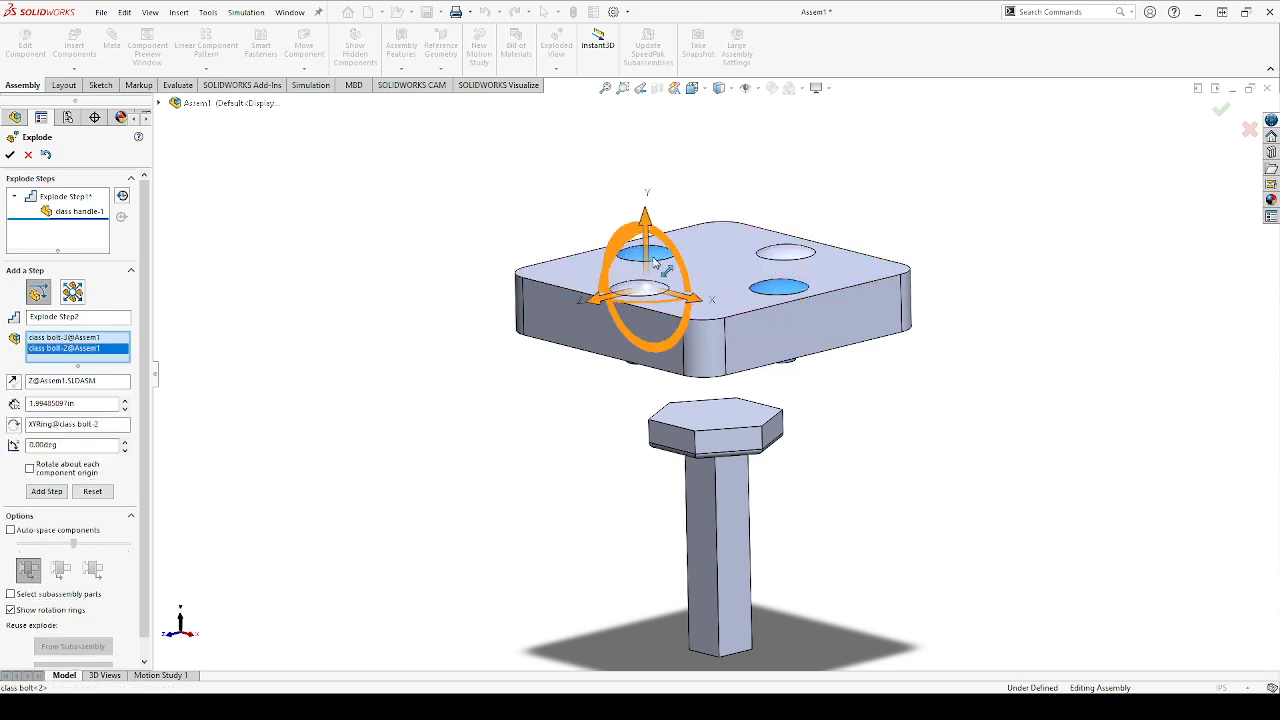
click(796, 256)
click(637, 290)
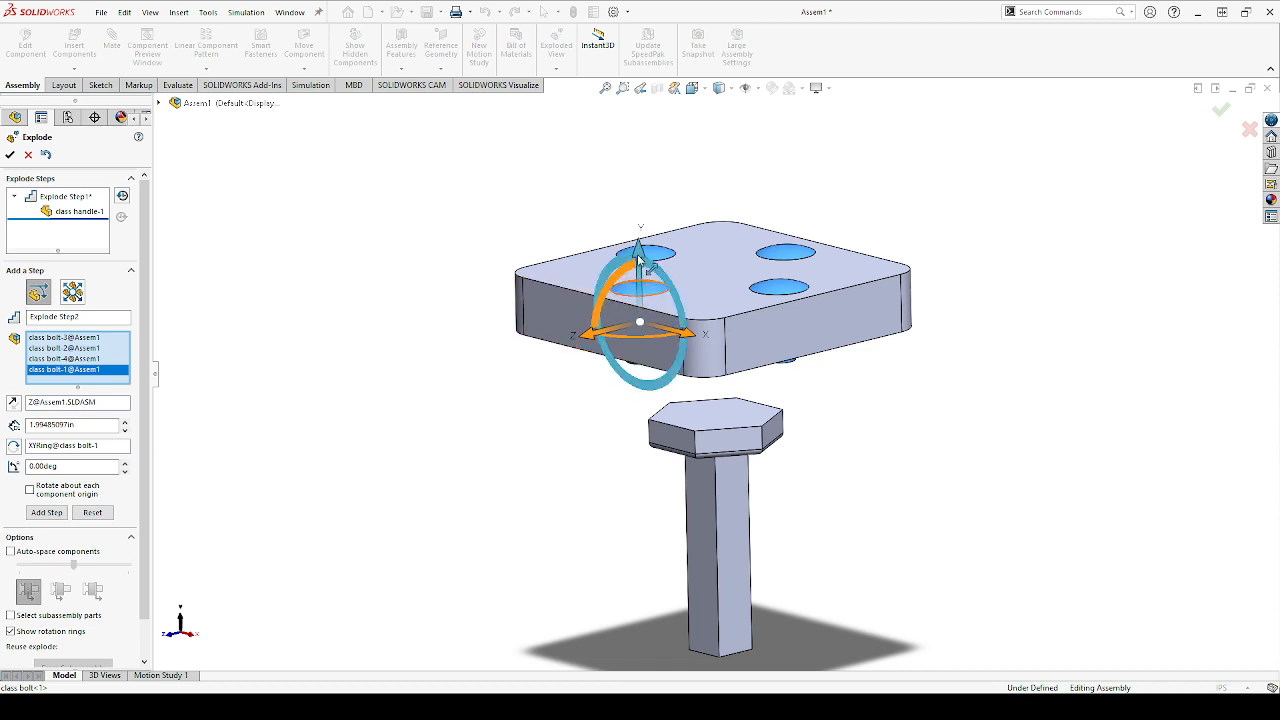
drag(638, 258, 630, 114)
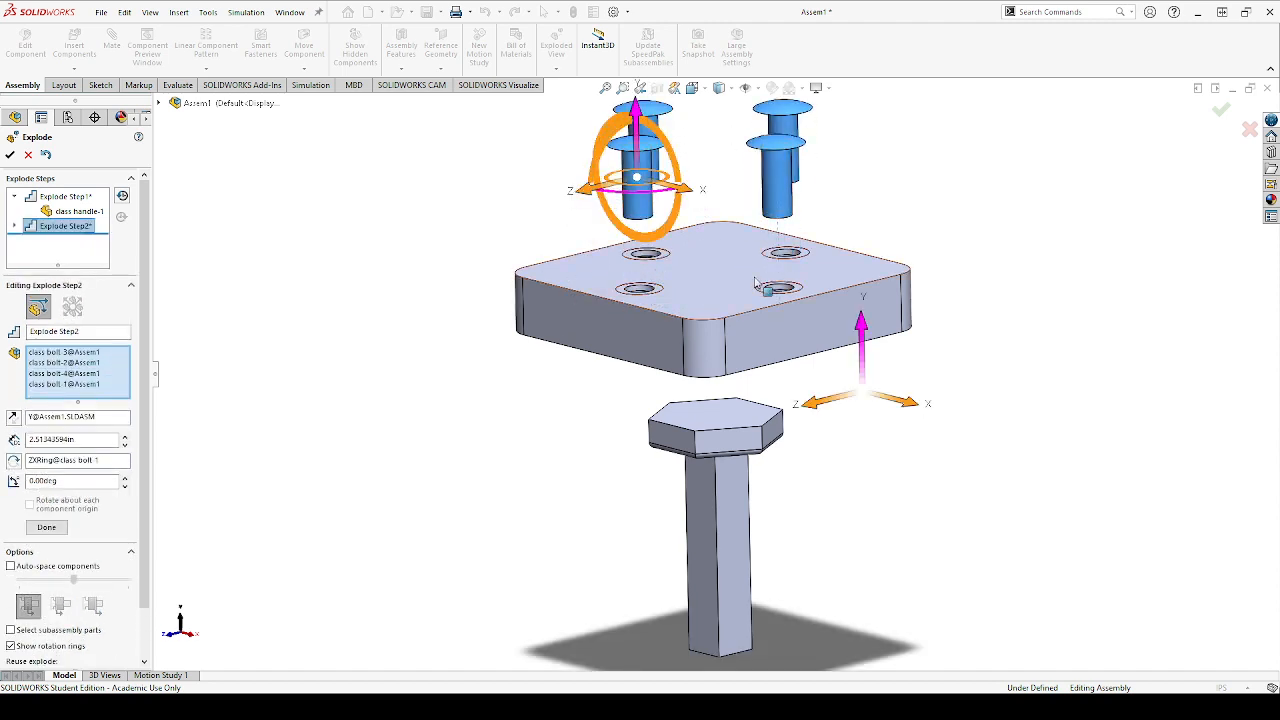
click(62, 528)
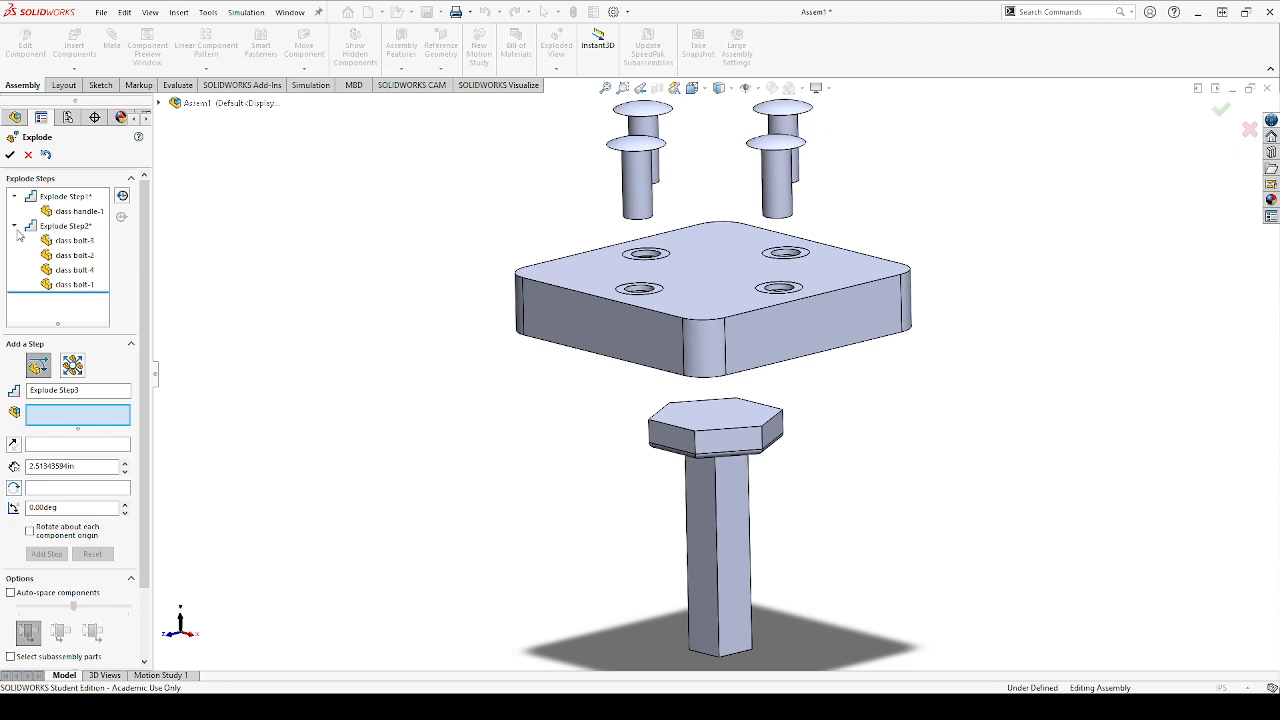
click(15, 227)
click(15, 197)
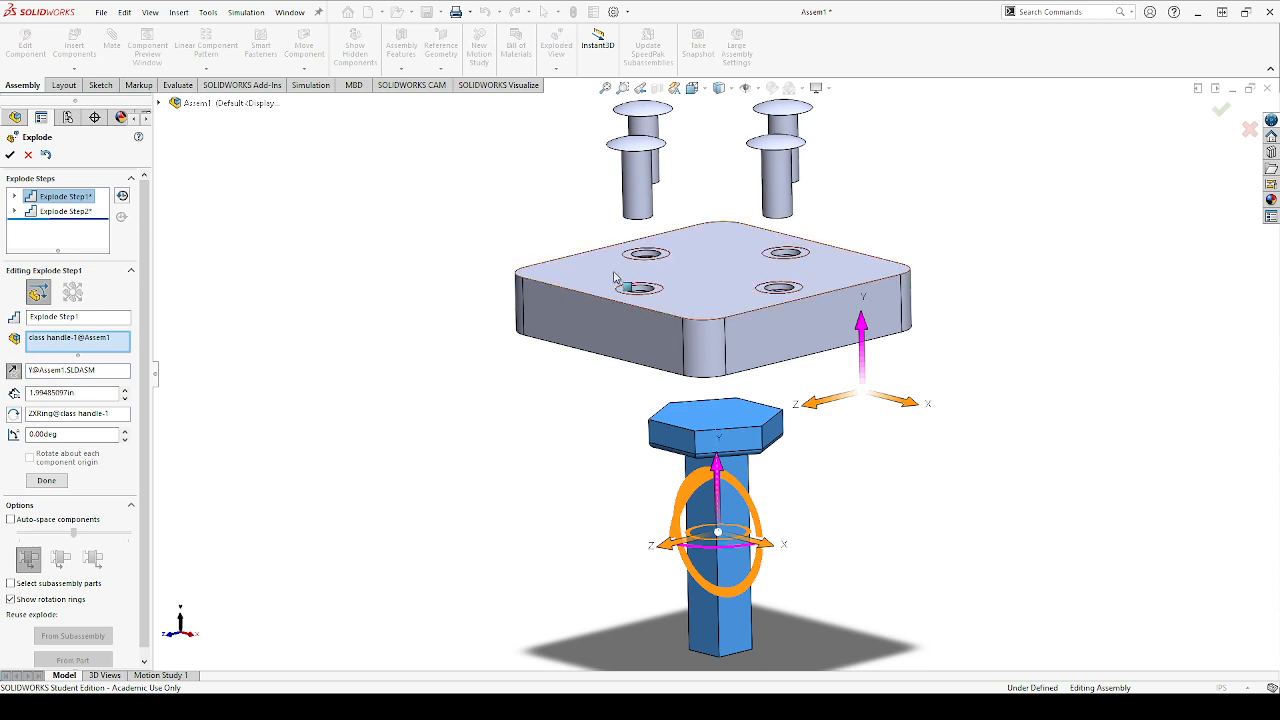
click(665, 257)
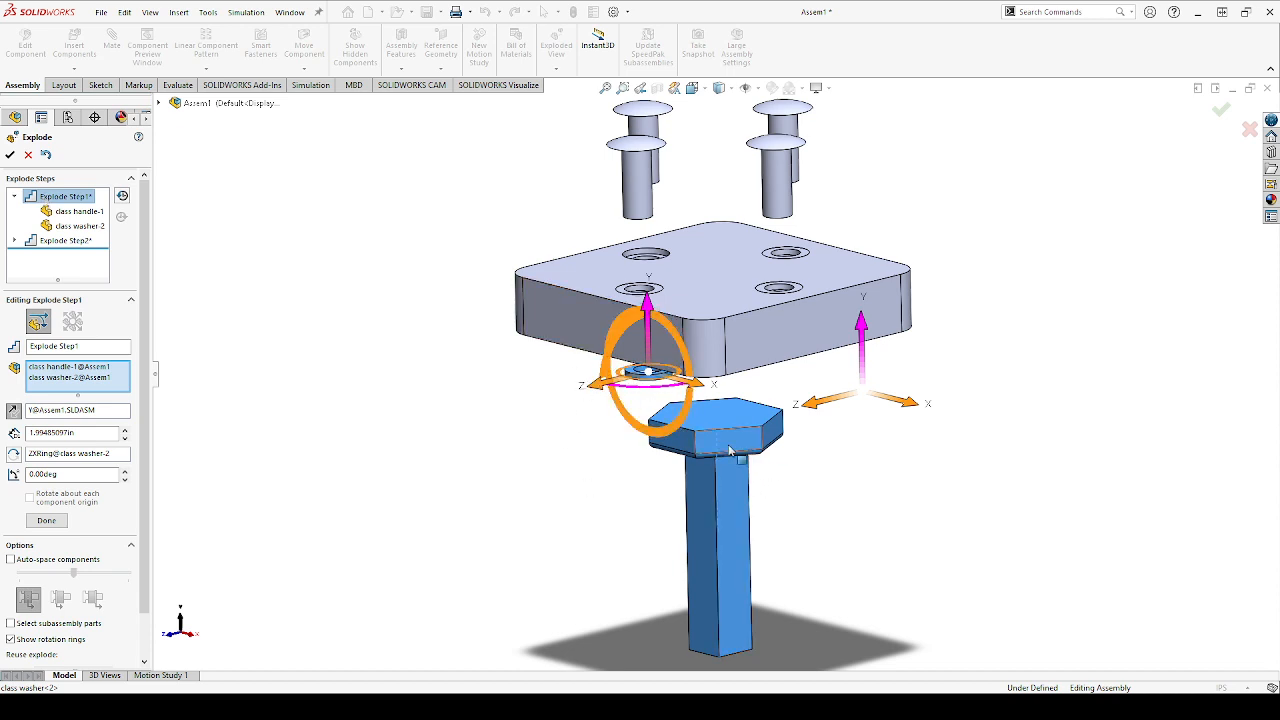
click(63, 378)
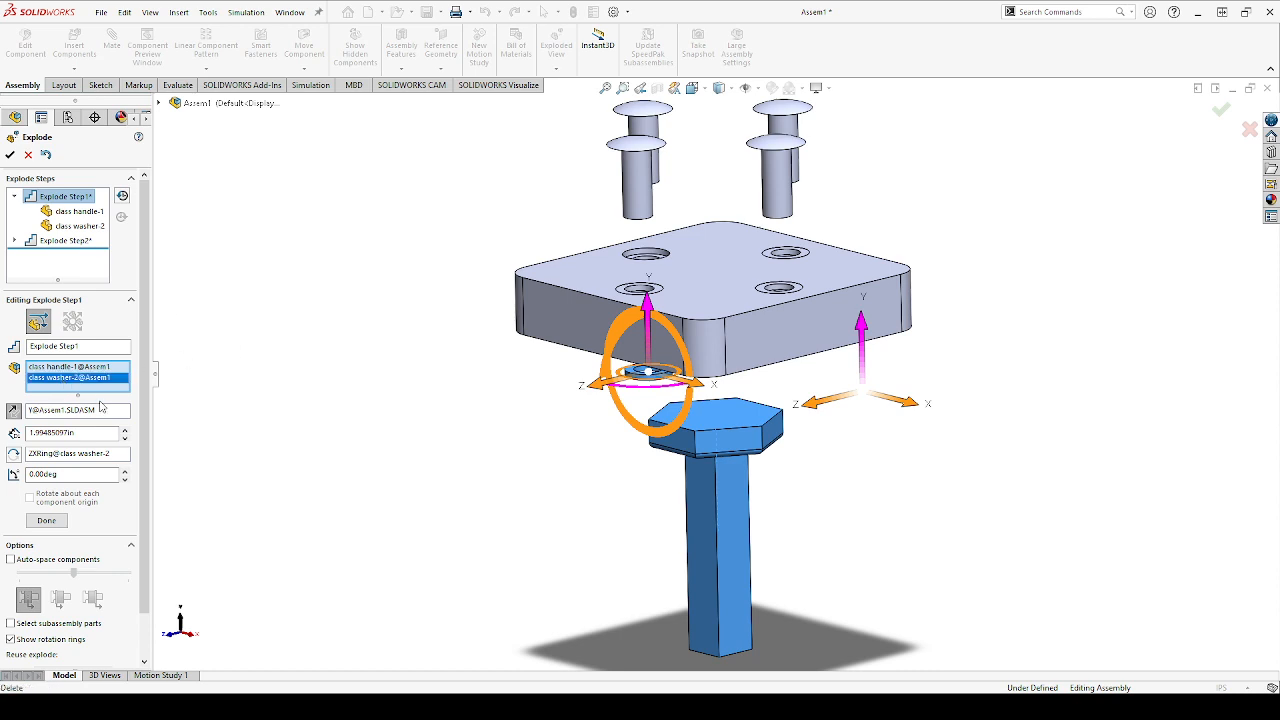
key(Delete)
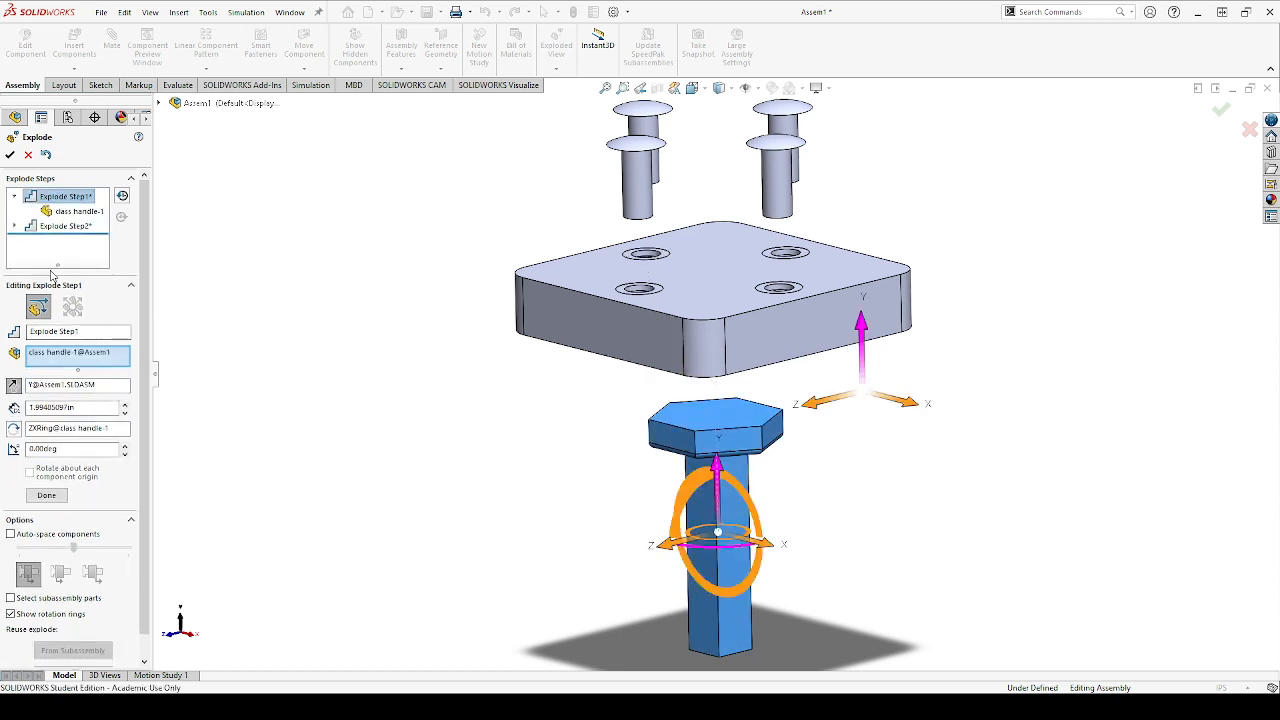
click(14, 196)
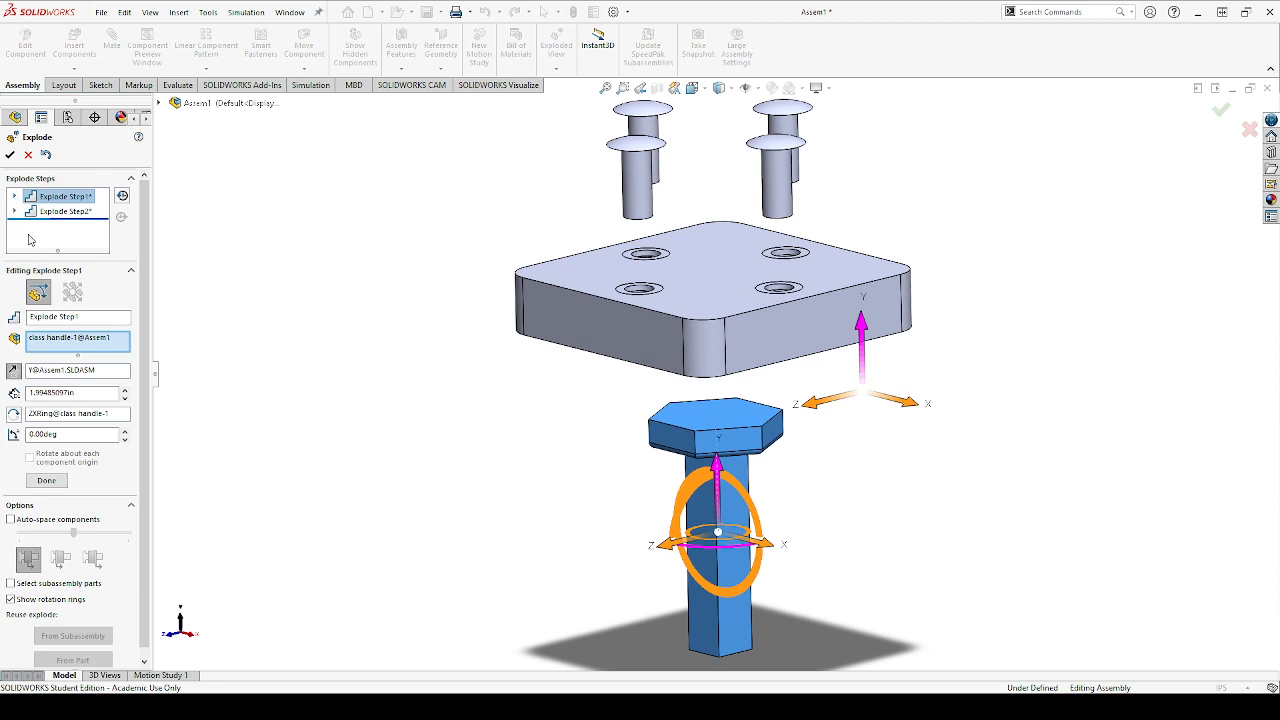
click(46, 480)
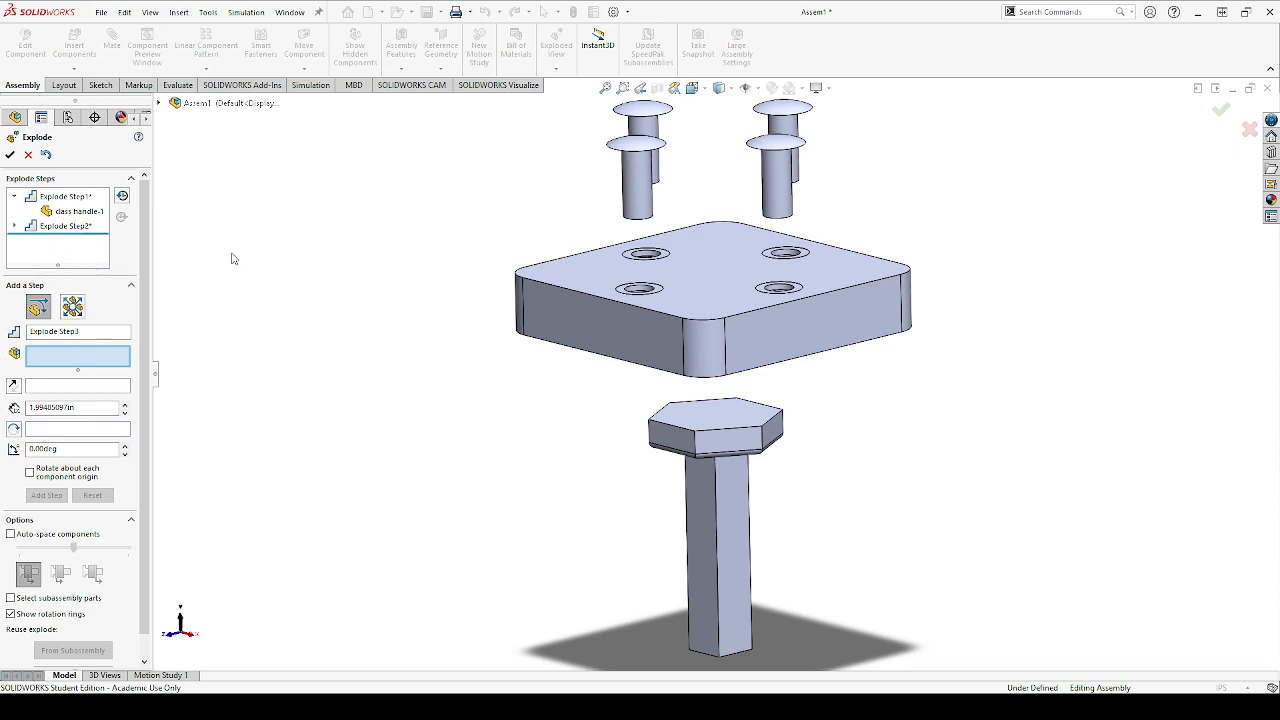
Explode all four class washers together about 0.51 in upward along the Y axis as the third explode step
click(666, 262)
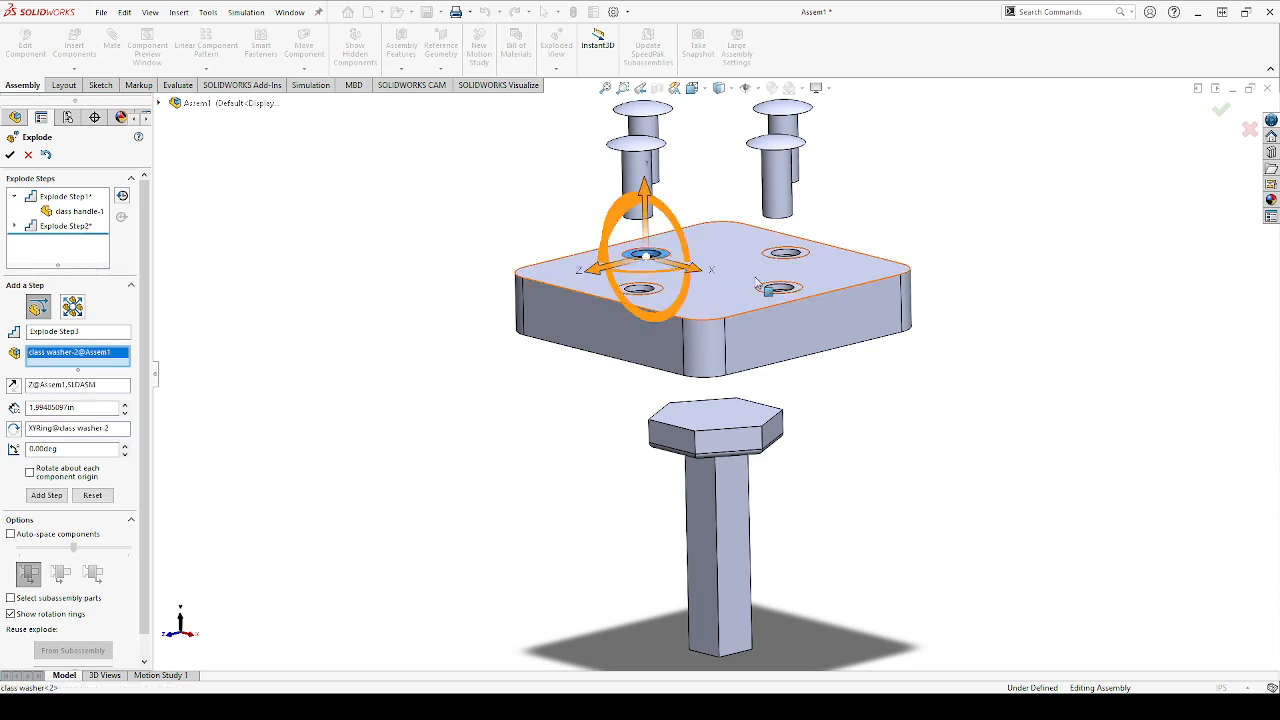
click(762, 291)
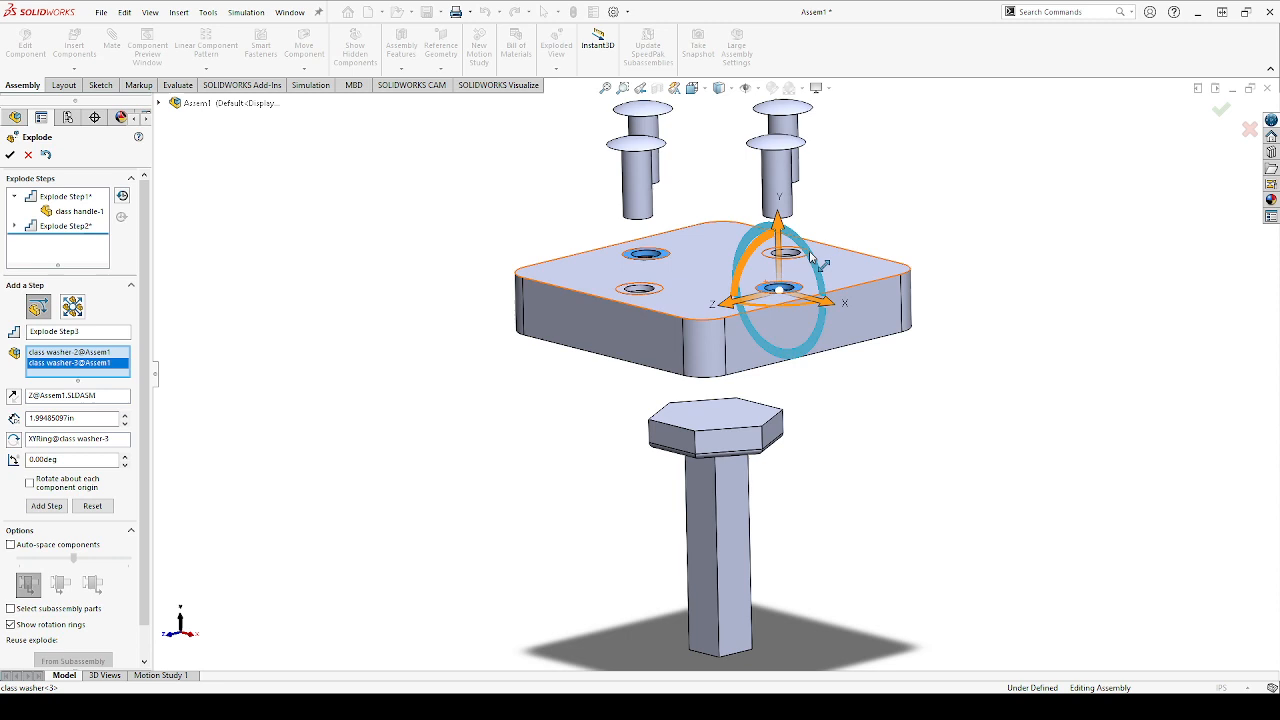
click(622, 293)
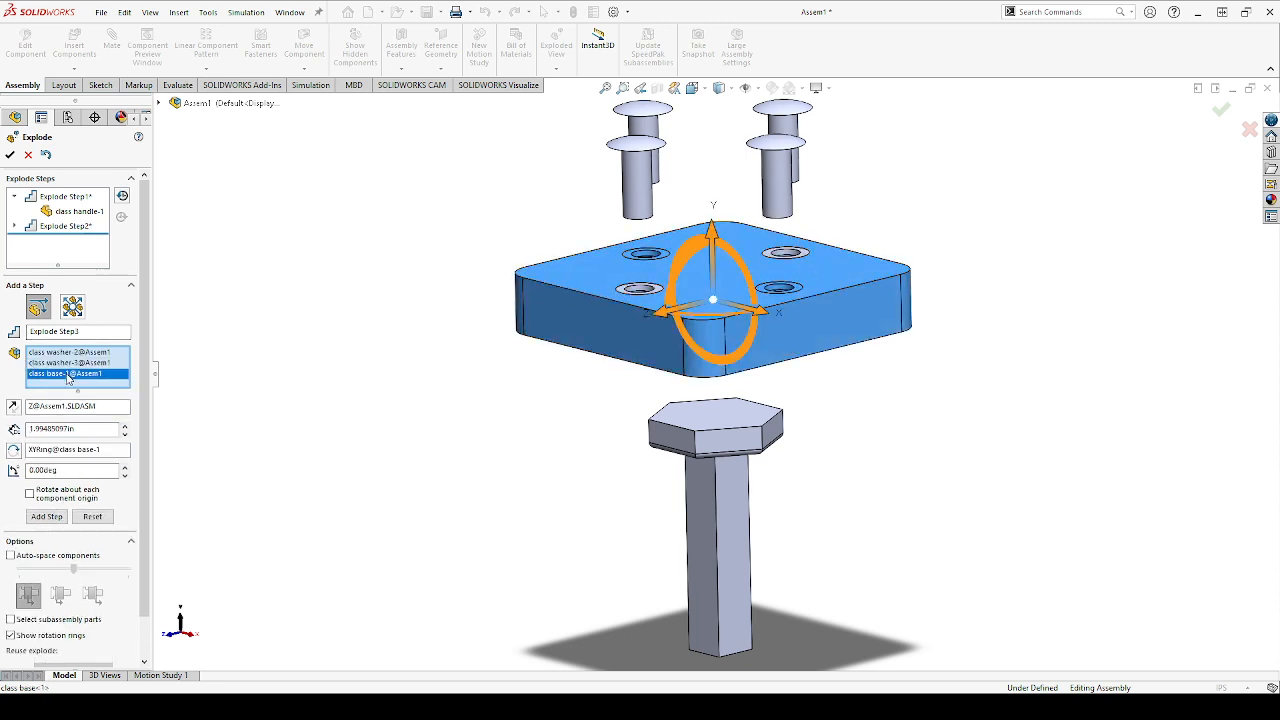
click(606, 299)
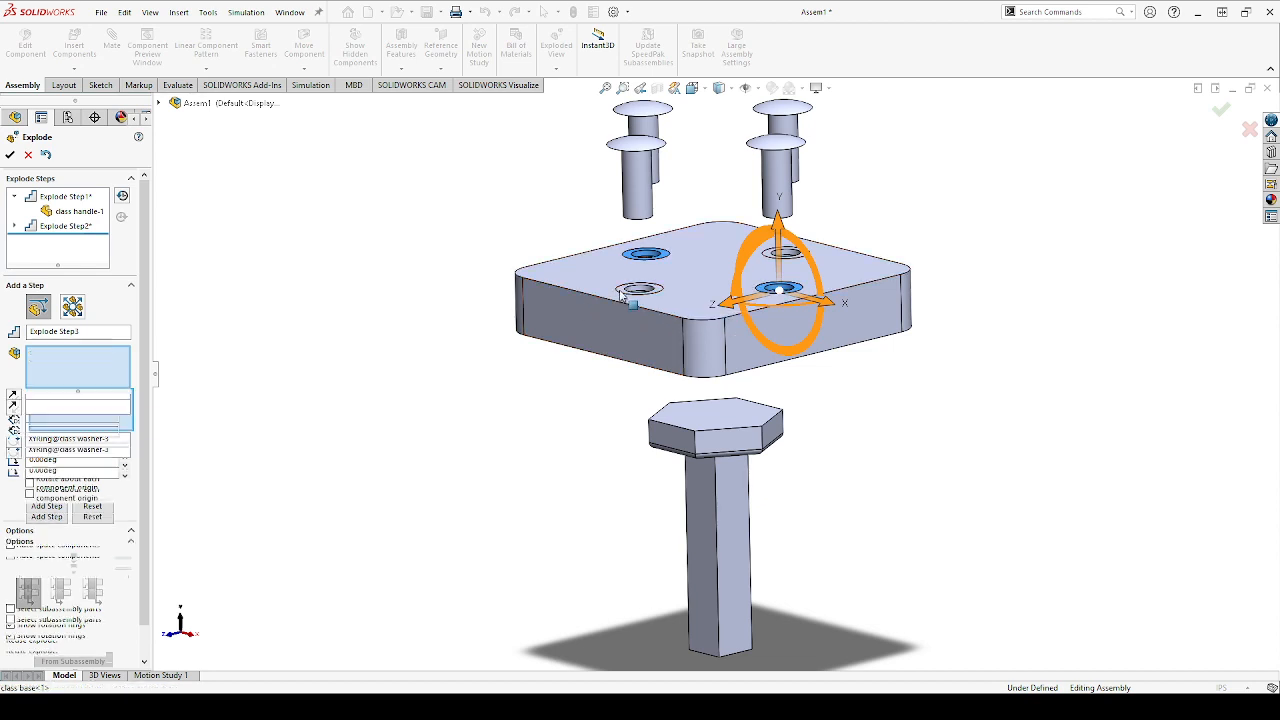
click(622, 294)
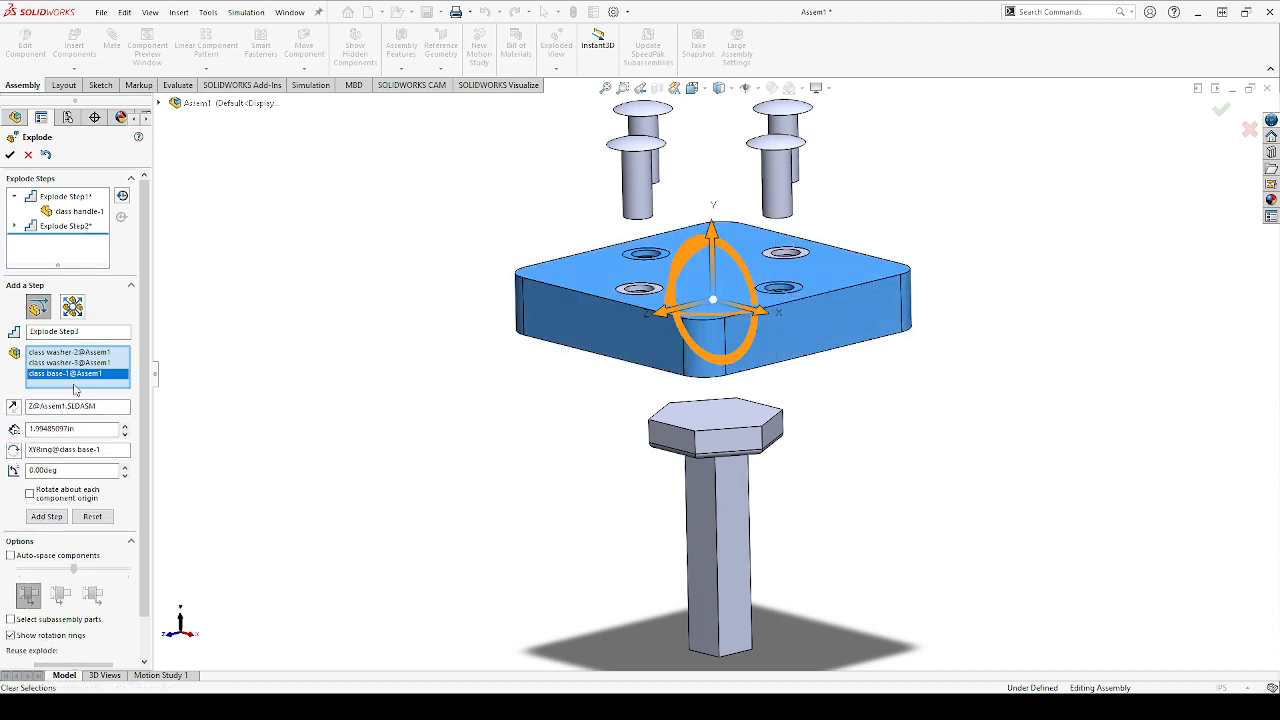
key(Delete)
scroll(655, 268, down, 5)
scroll(657, 353, down, 3)
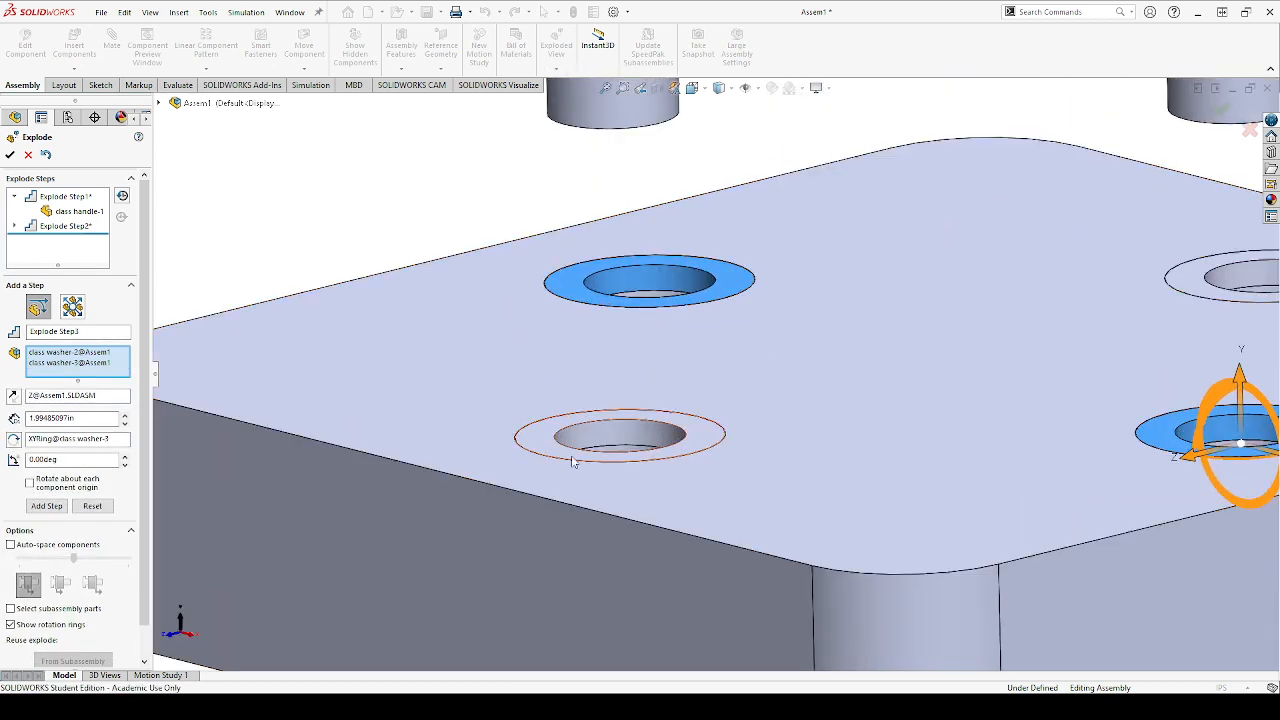
click(550, 447)
scroll(748, 404, up, 5)
scroll(1108, 320, down, 4)
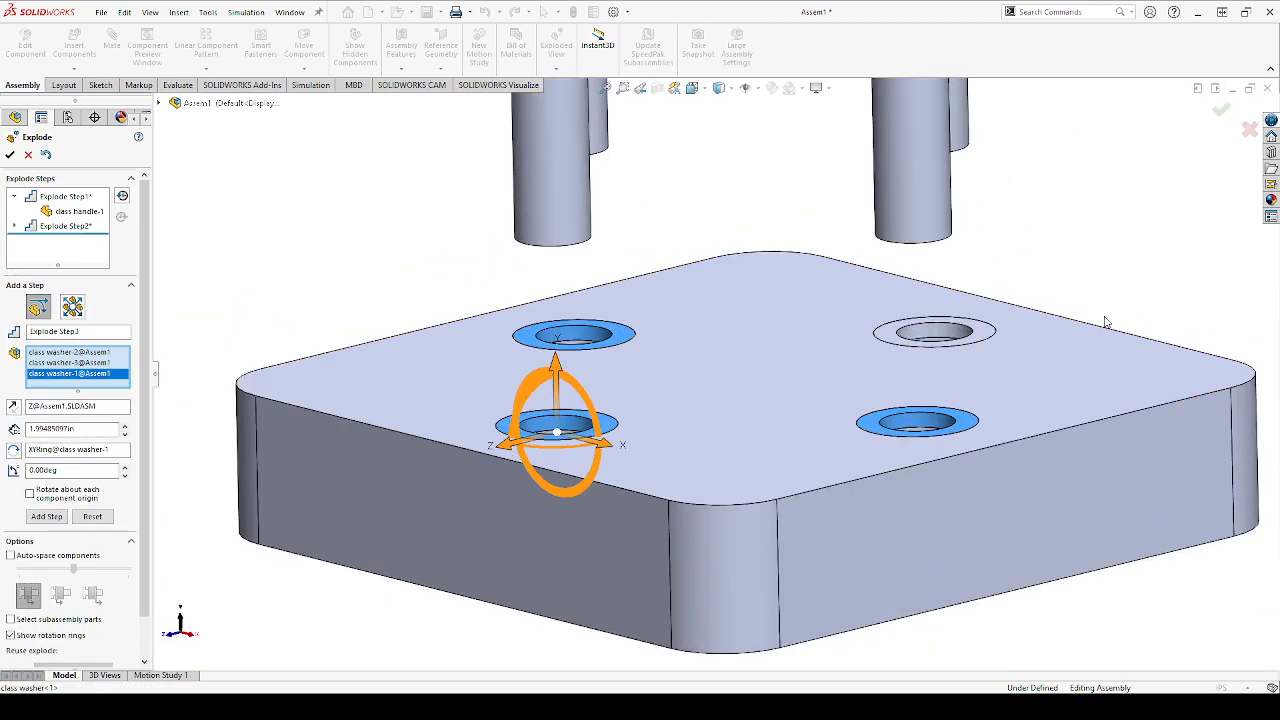
click(832, 358)
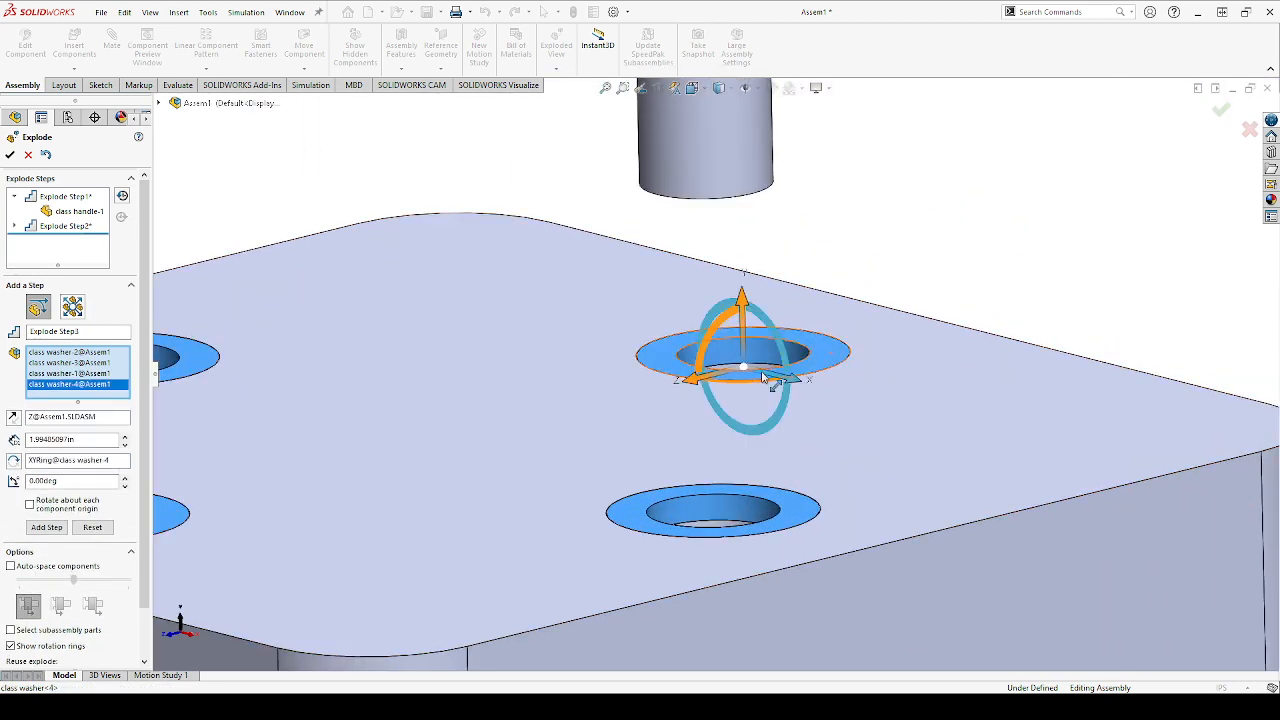
scroll(832, 358, up, 6)
scroll(692, 355, down, 4)
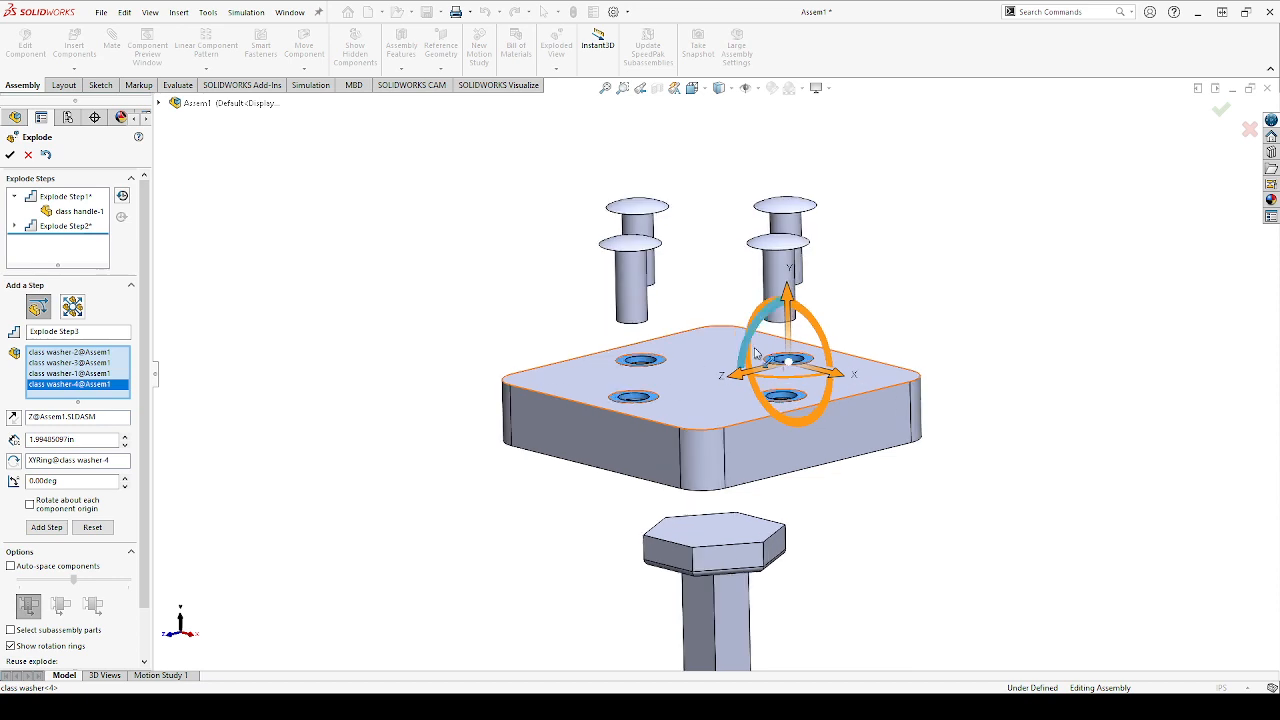
click(805, 318)
drag(796, 314, 792, 265)
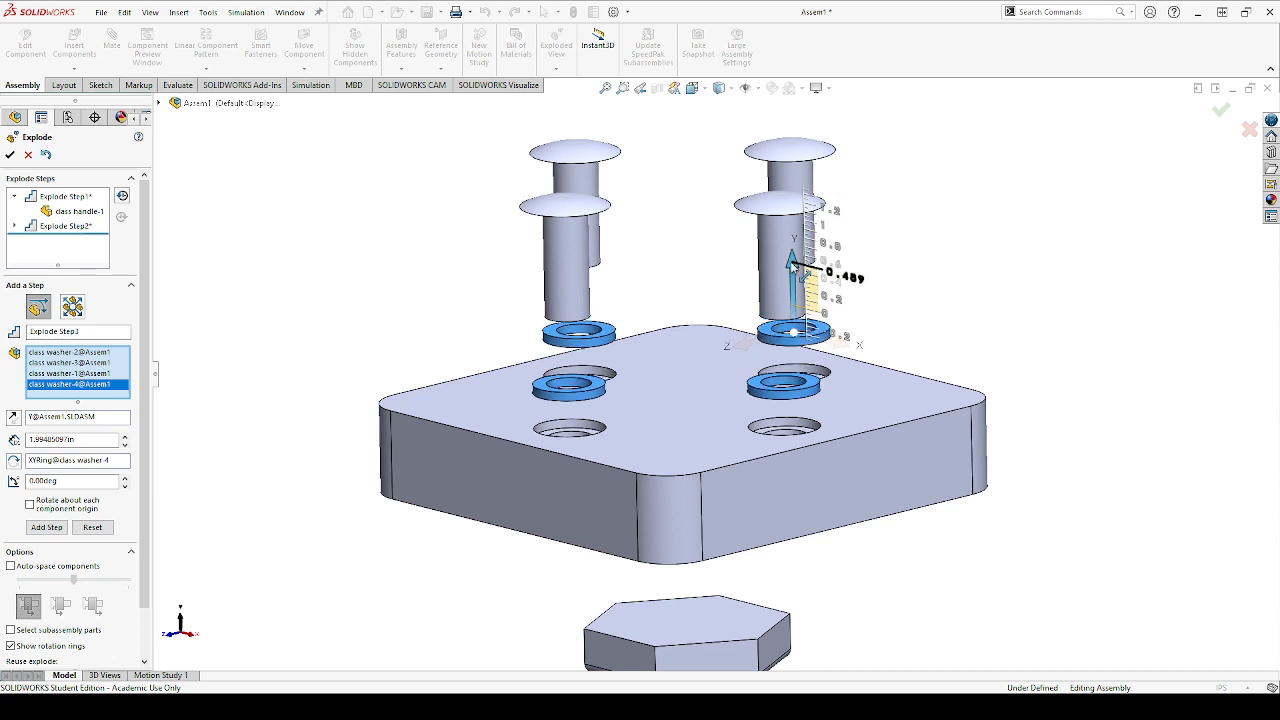
drag(792, 265, 792, 264)
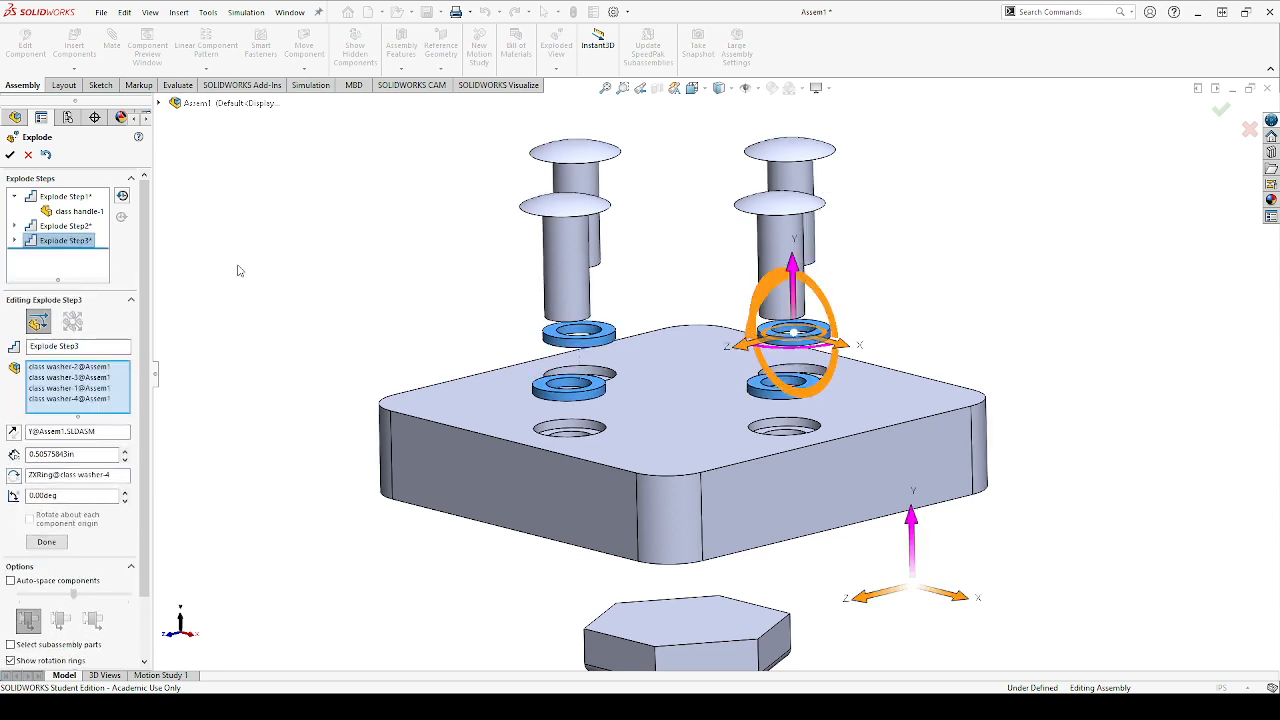
click(54, 546)
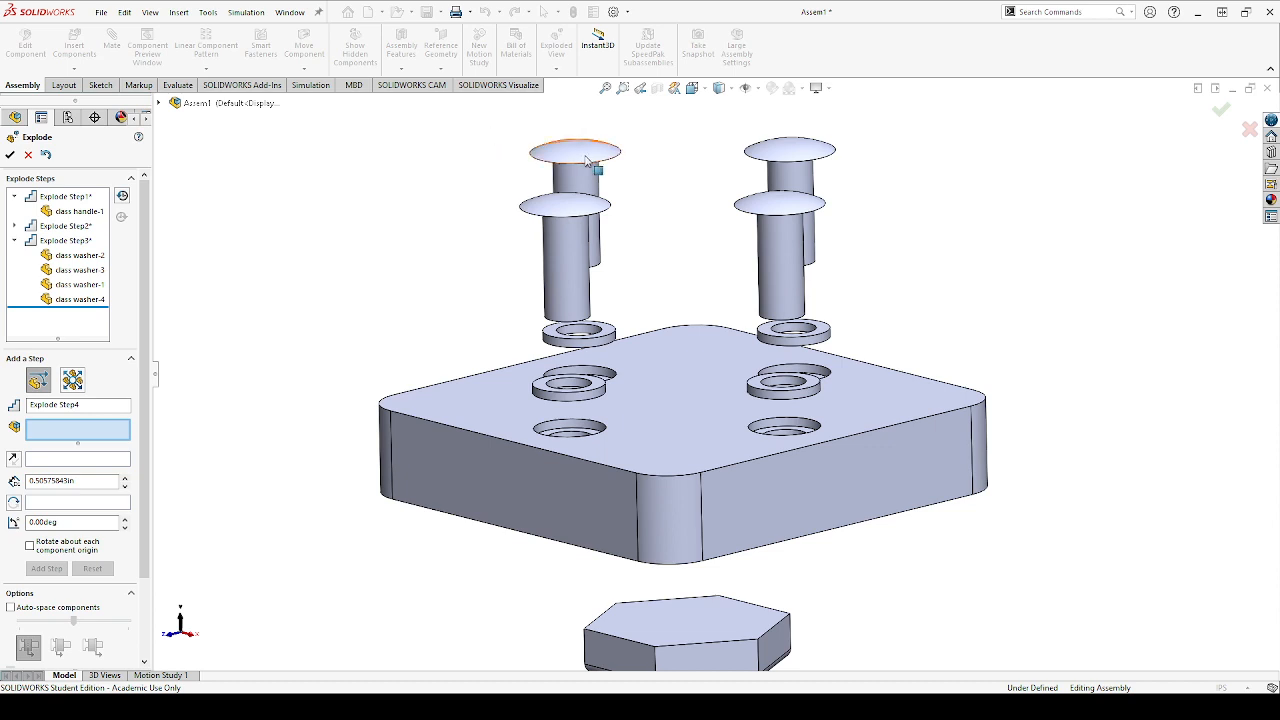
Add a fourth explode step for class bolts 1 and 2 and washers 1 and 2, rotated 83° in the XY plane and offset about 1.24 in along X
click(590, 401)
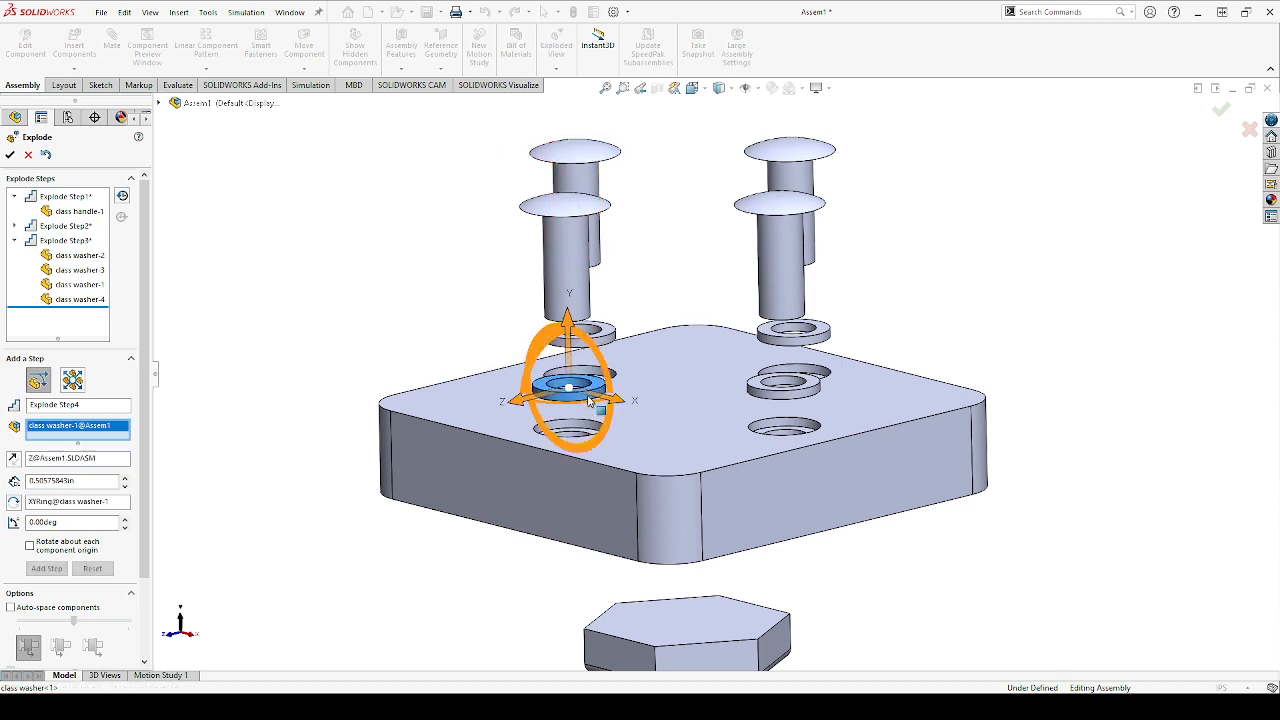
click(590, 332)
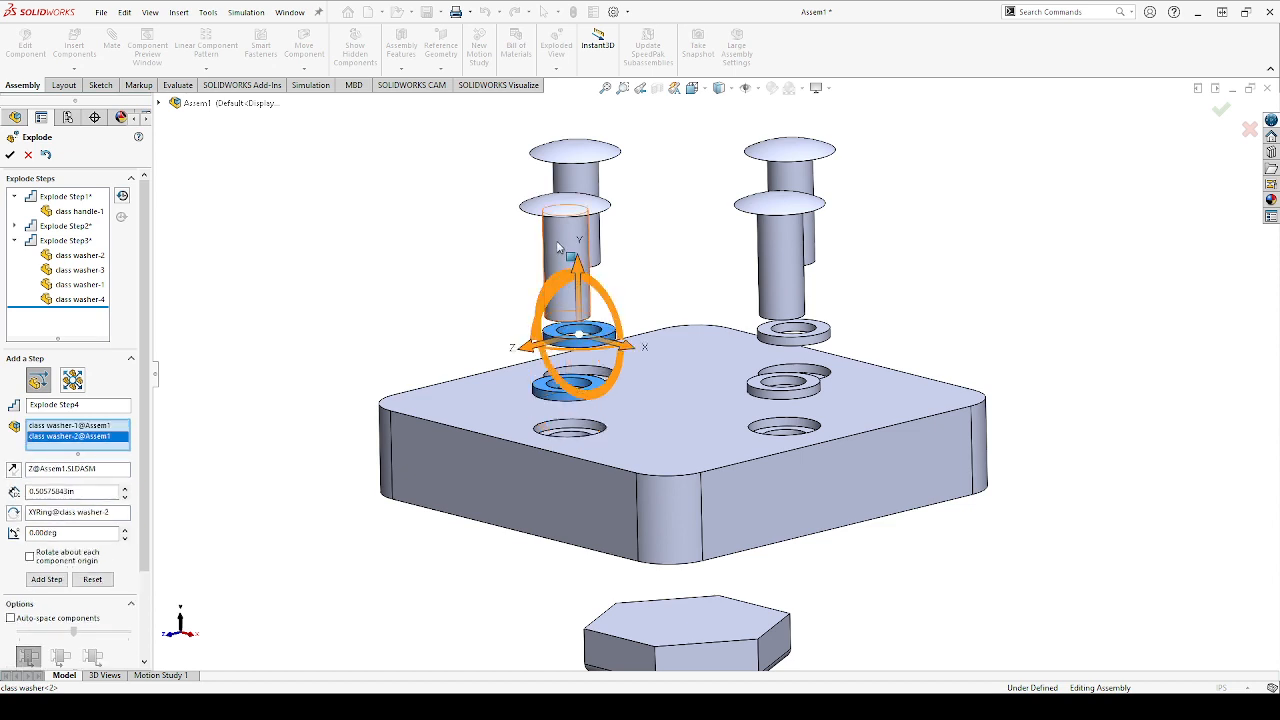
click(588, 225)
click(593, 158)
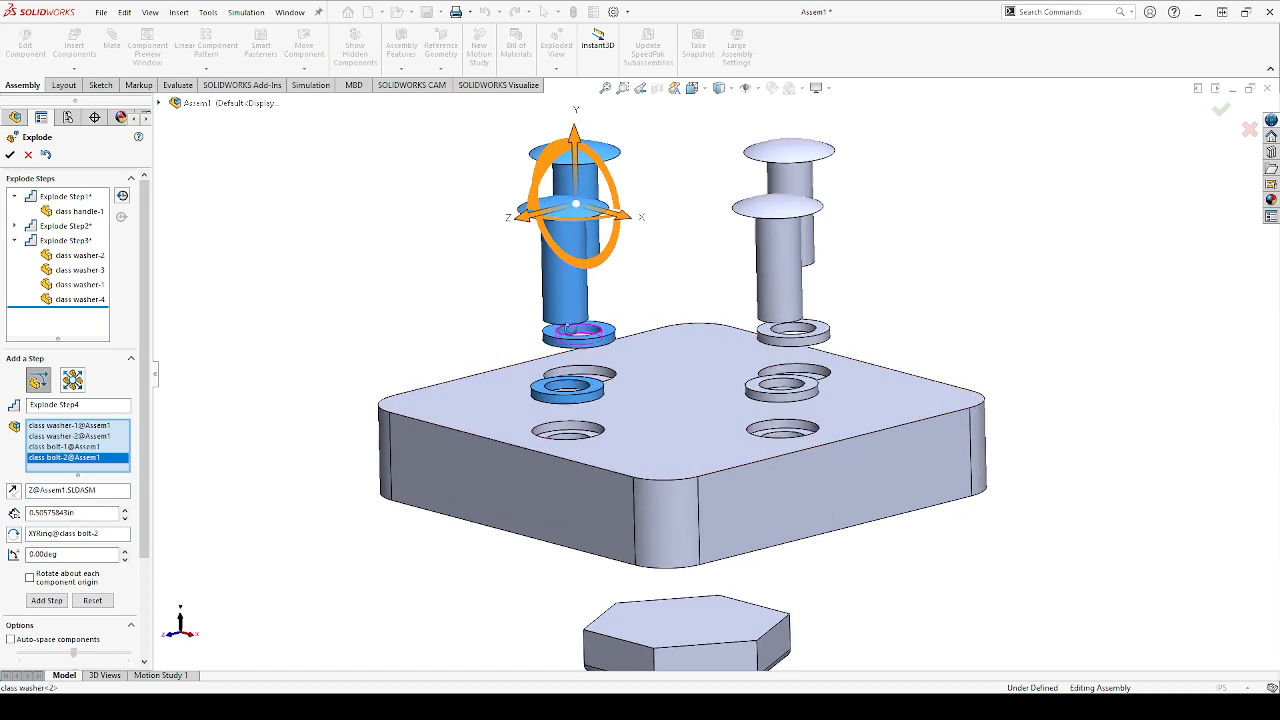
middle_drag(575, 330, 575, 357)
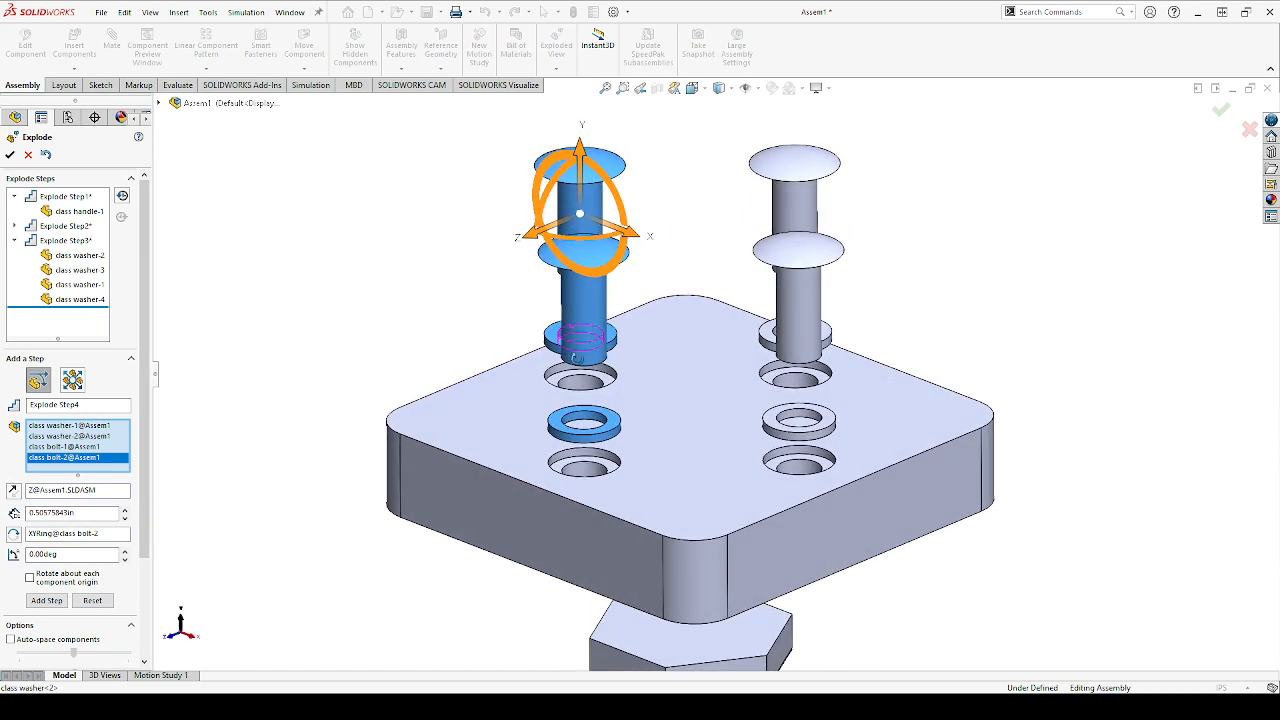
scroll(547, 206, up, 1)
drag(575, 215, 556, 224)
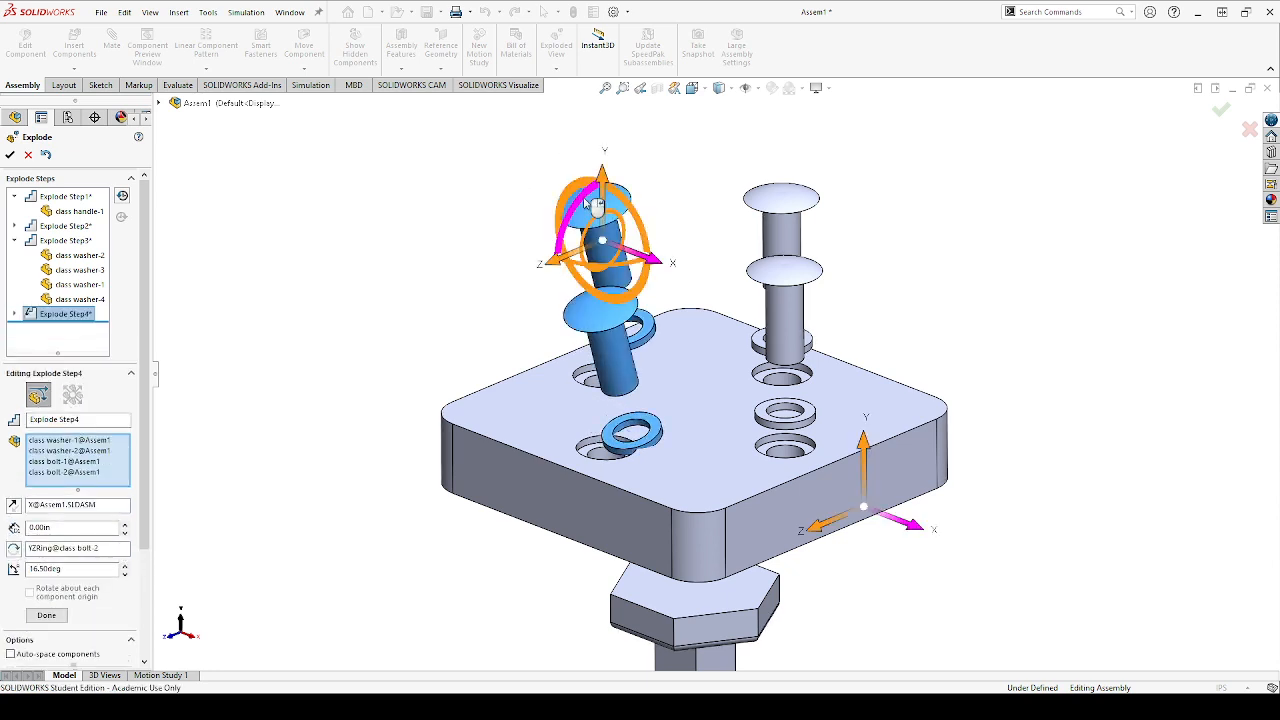
click(634, 212)
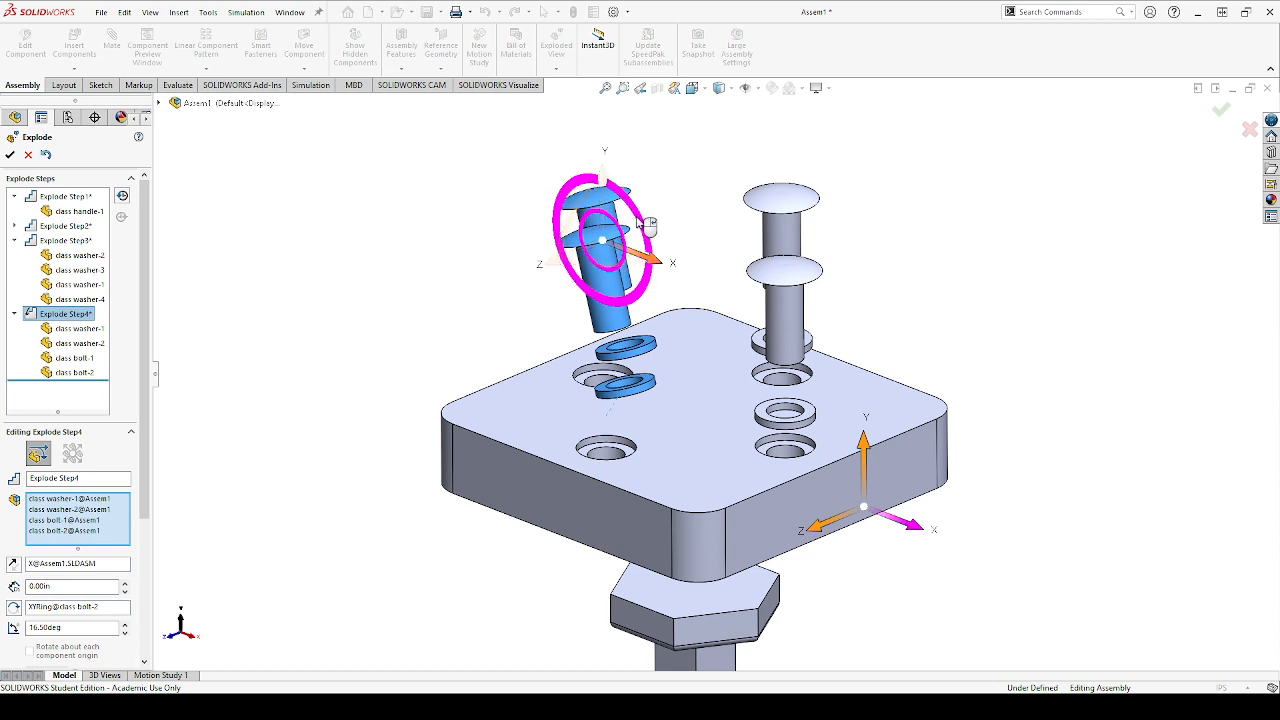
drag(612, 255, 660, 355)
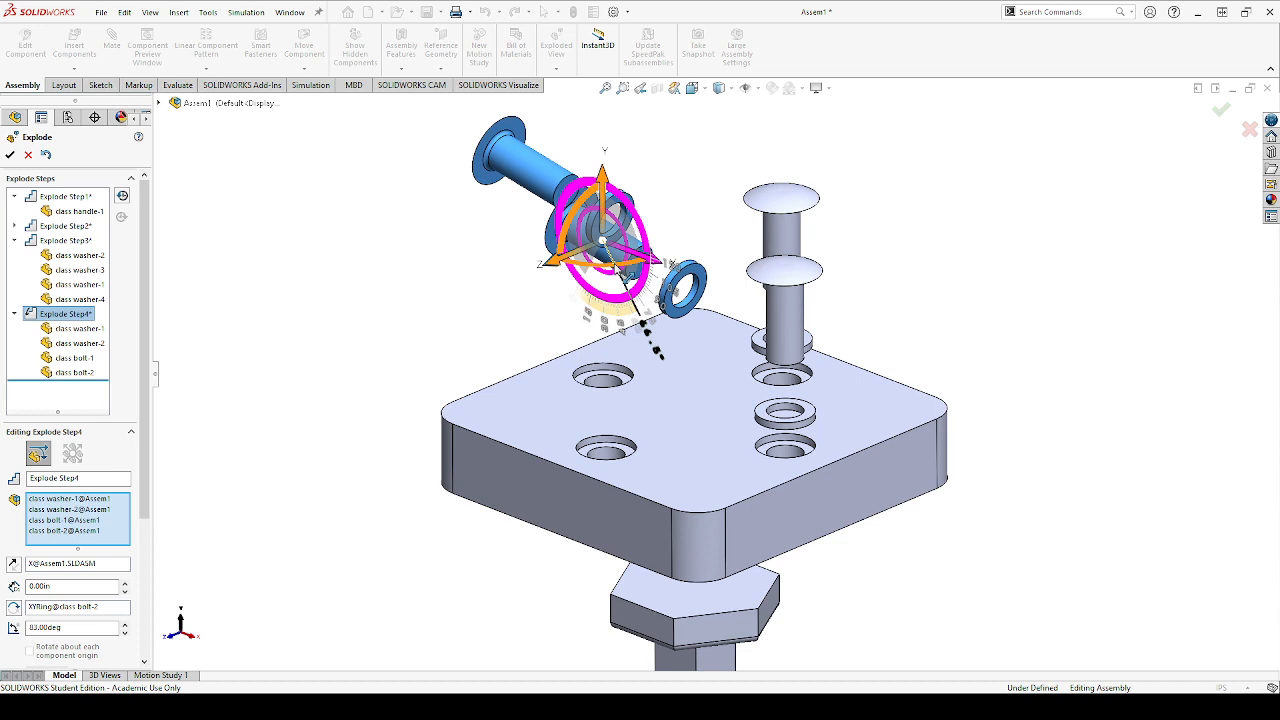
drag(626, 271, 585, 240)
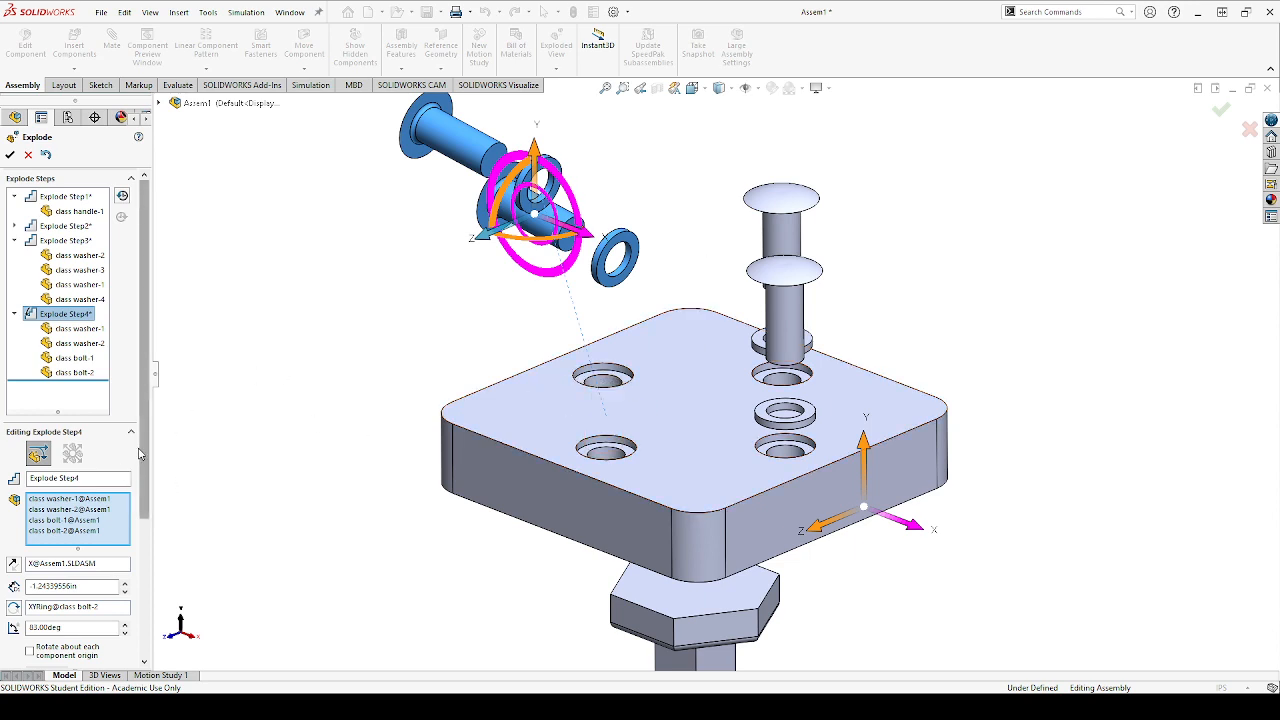
scroll(70, 500, down, 3)
click(52, 582)
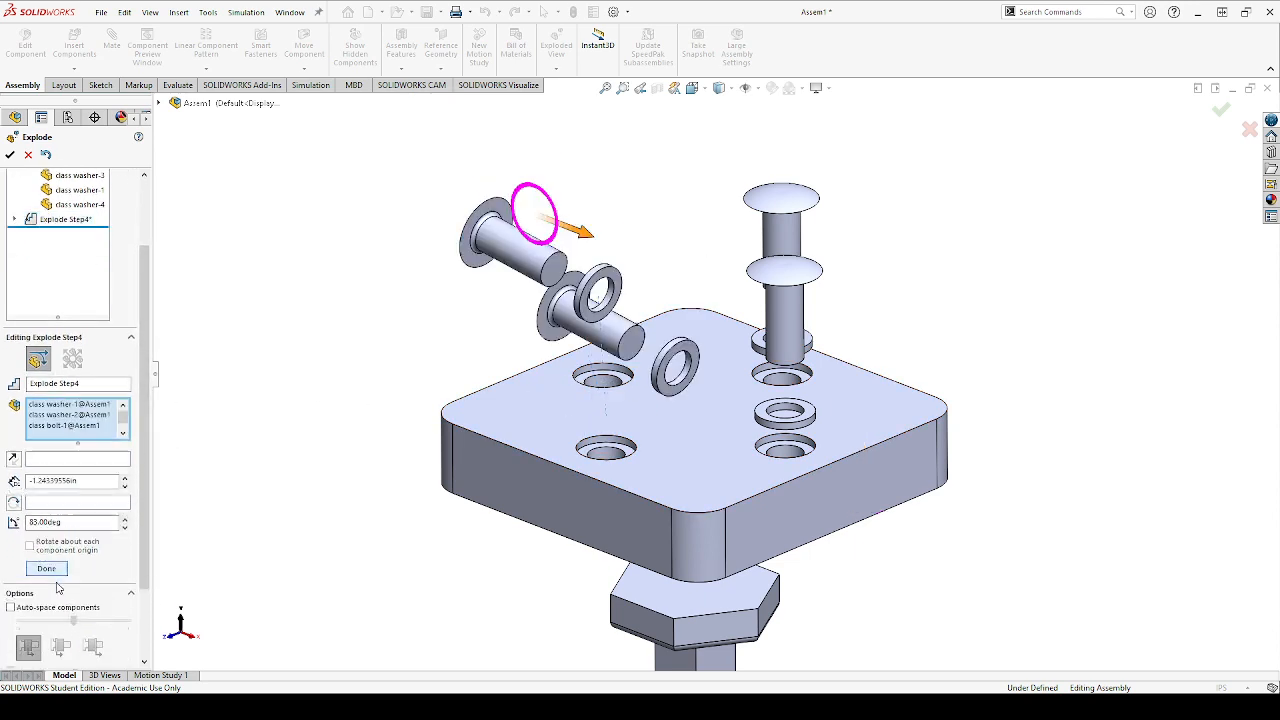
Explode the two rotated bolts and their washers about 1.50 in further from the base along the X axis as the fifth explode step
middle_drag(493, 437, 528, 425)
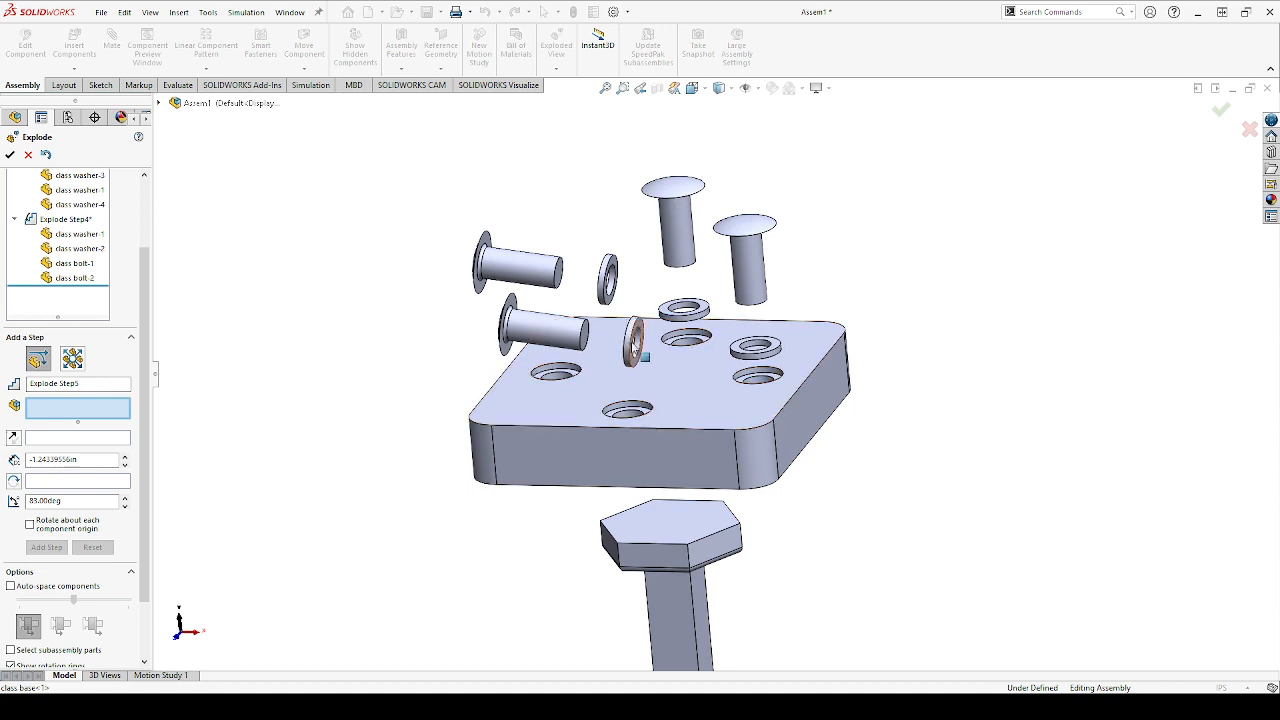
click(518, 345)
click(488, 265)
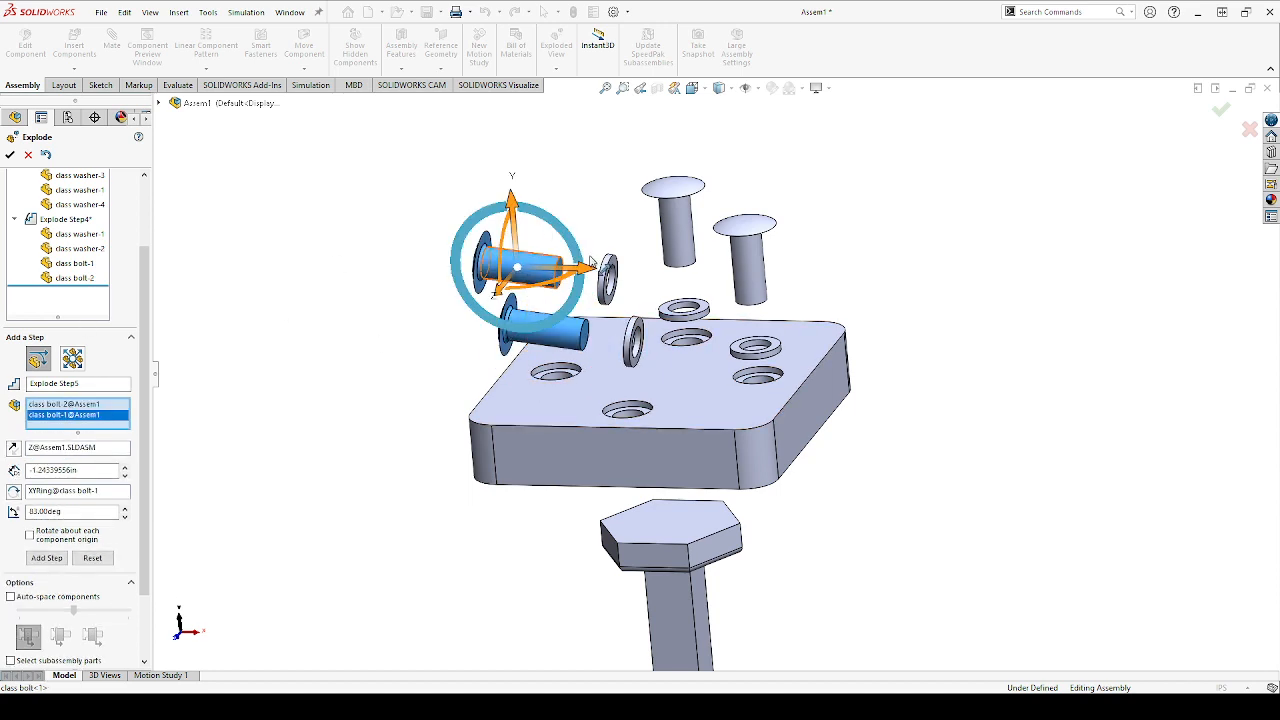
click(608, 272)
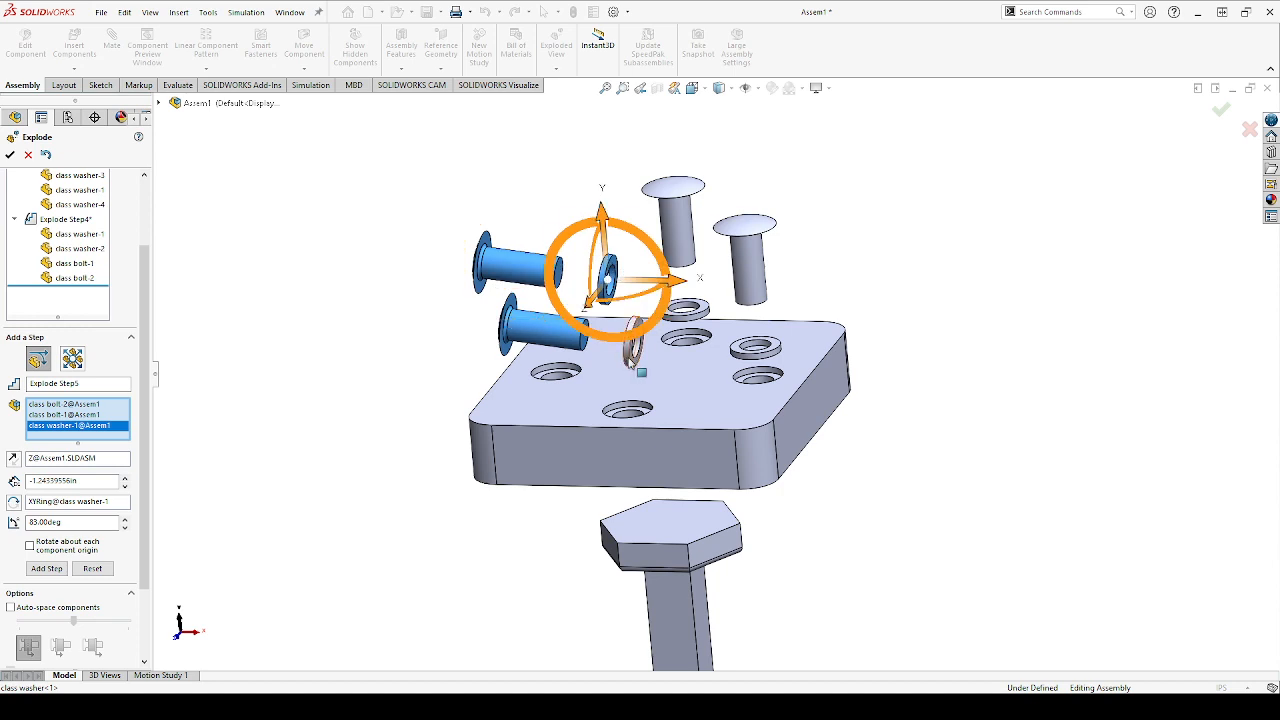
click(632, 352)
drag(700, 338, 612, 338)
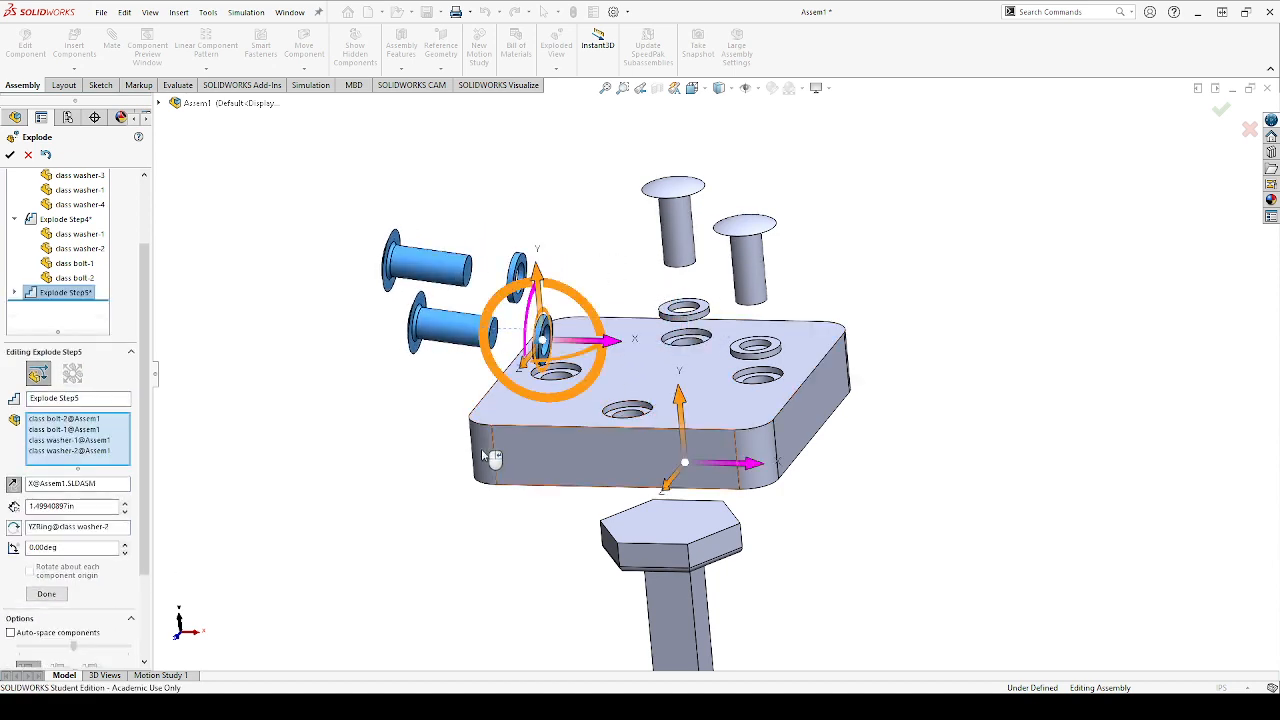
click(46, 593)
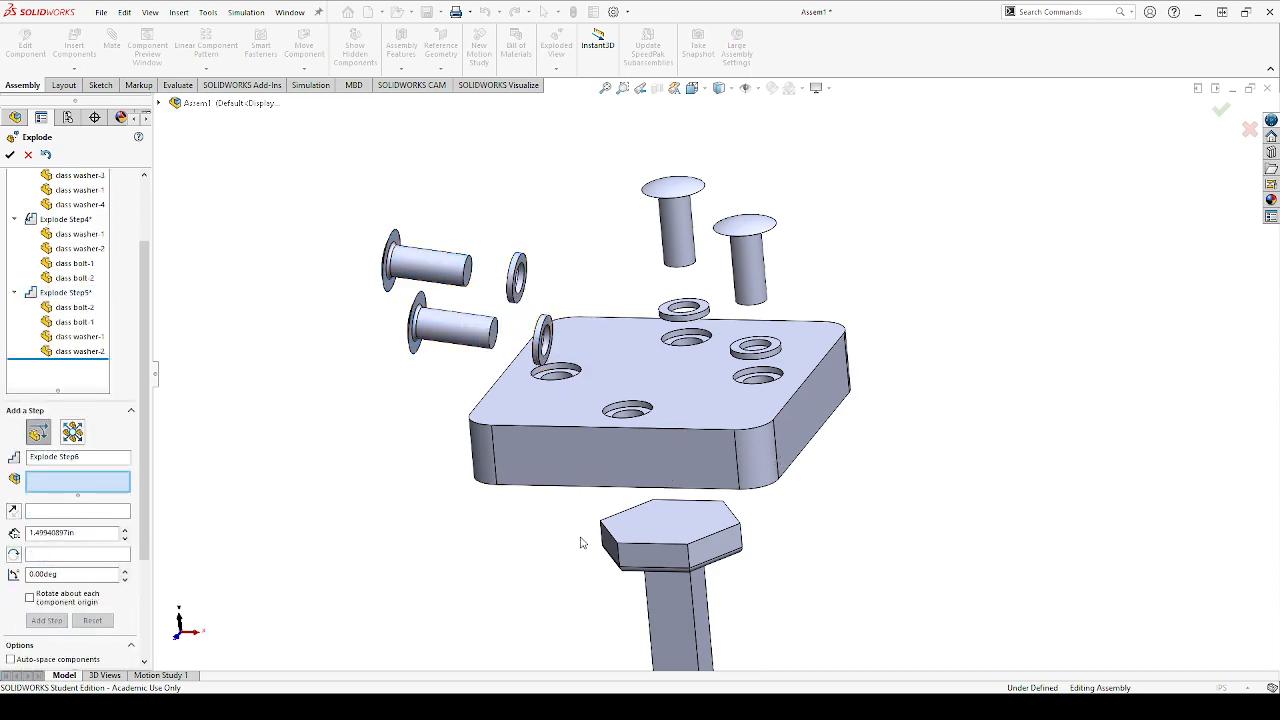
Review the exploded assembly together with the list of explode steps and the explode options
middle_drag(580, 543, 569, 517)
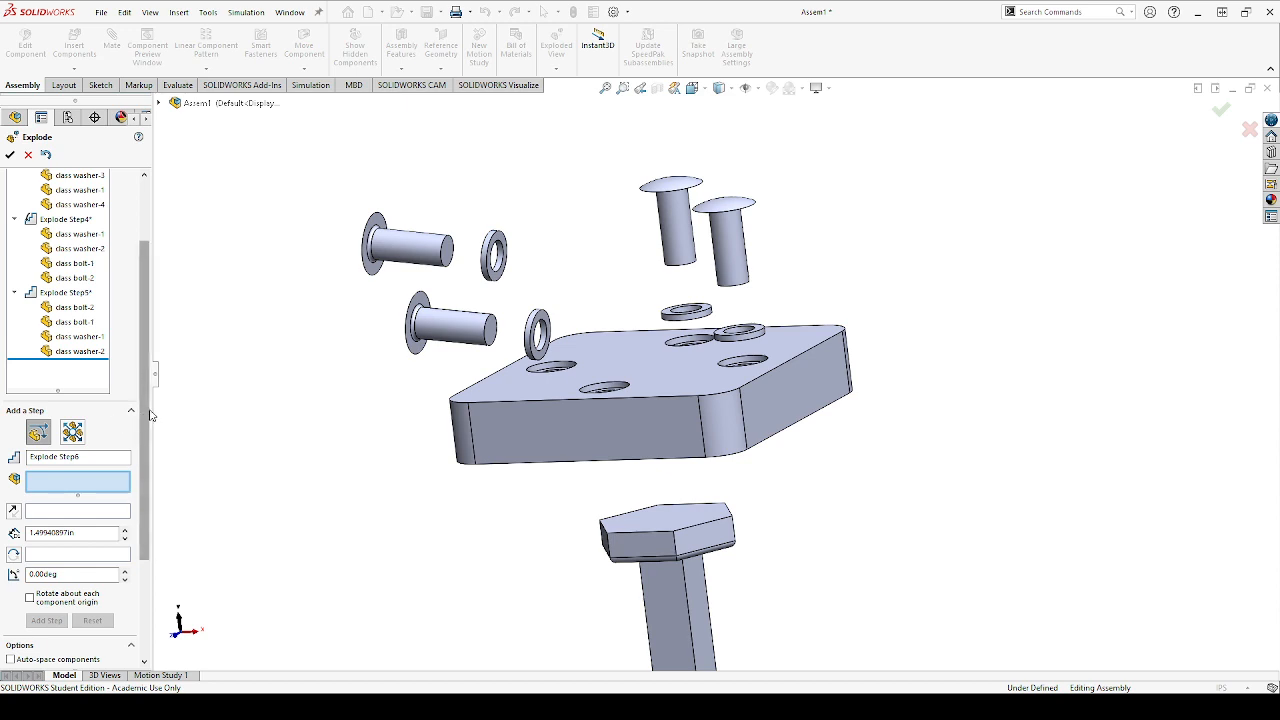
scroll(150, 415, down, 3)
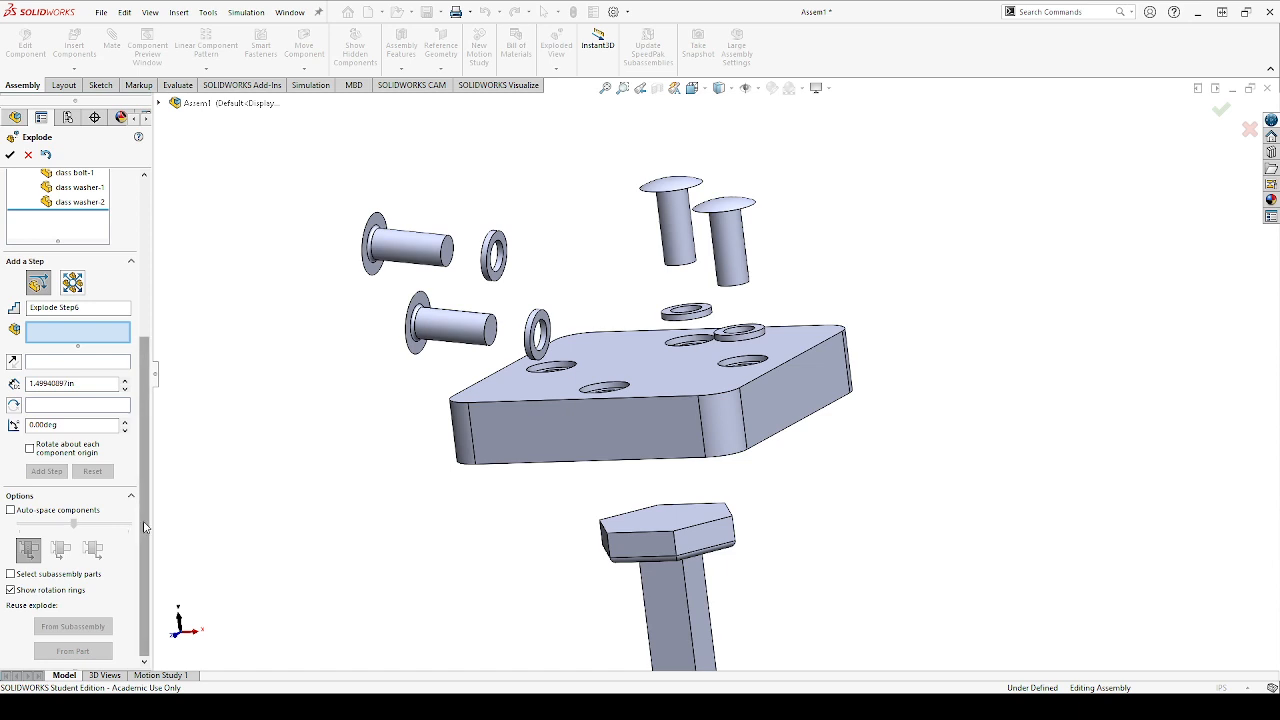
drag(144, 527, 144, 328)
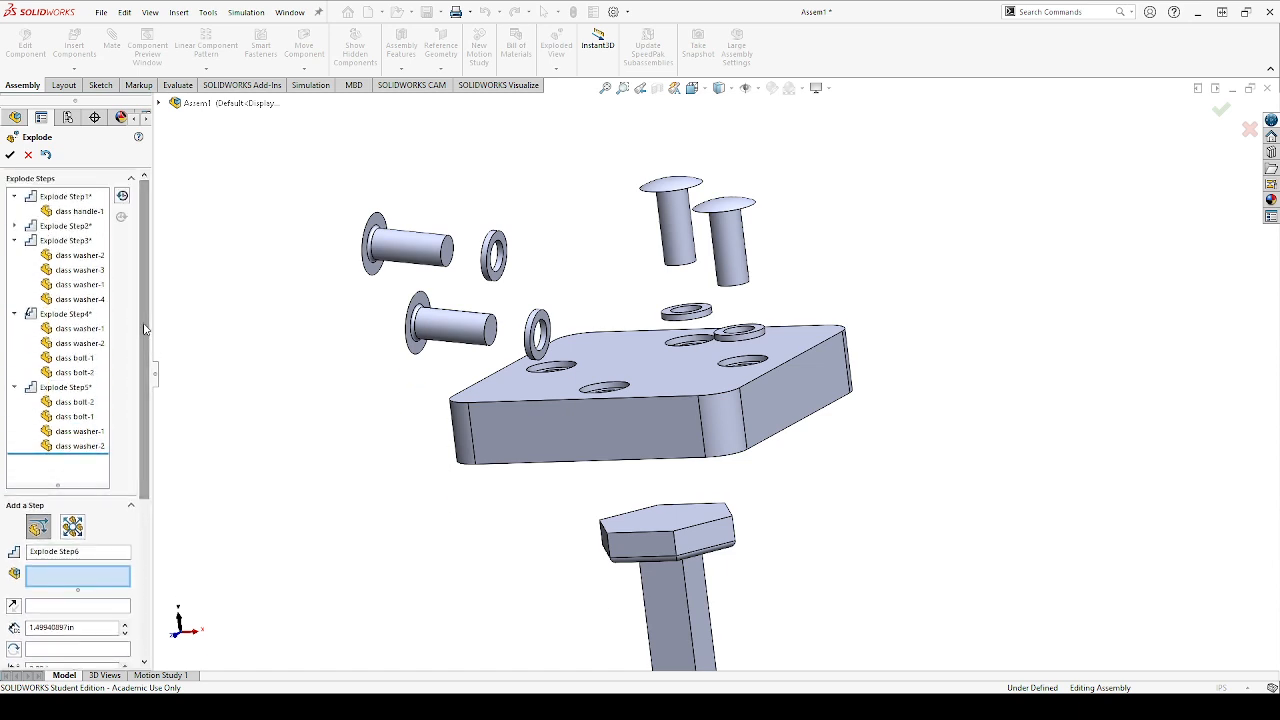
drag(144, 246, 131, 397)
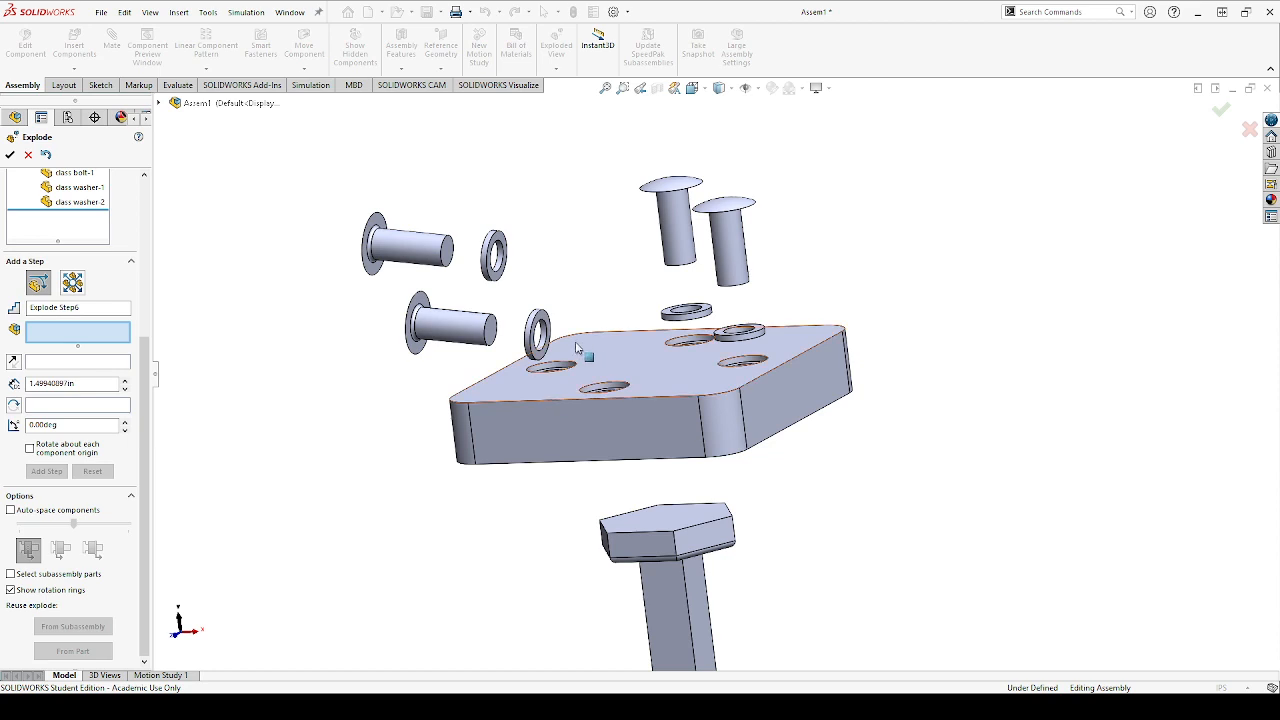
scroll(514, 436, up, 3)
scroll(864, 448, down, 1)
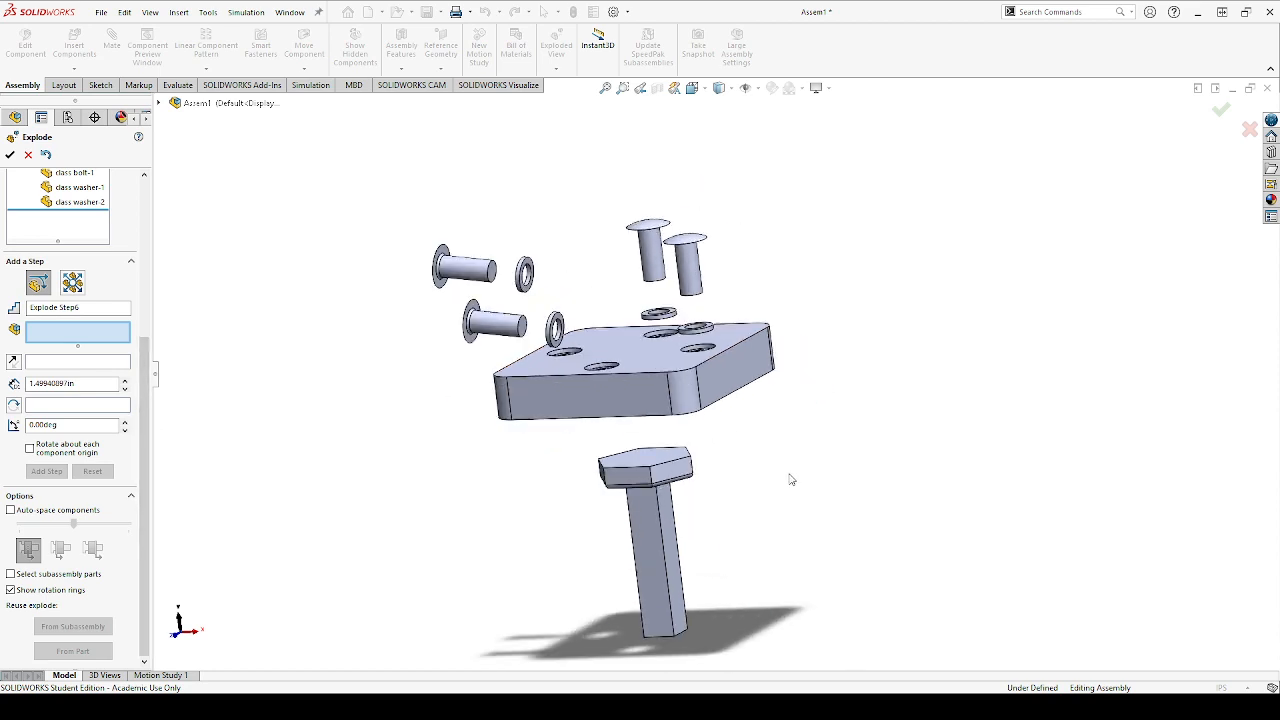
scroll(692, 602, down, 2)
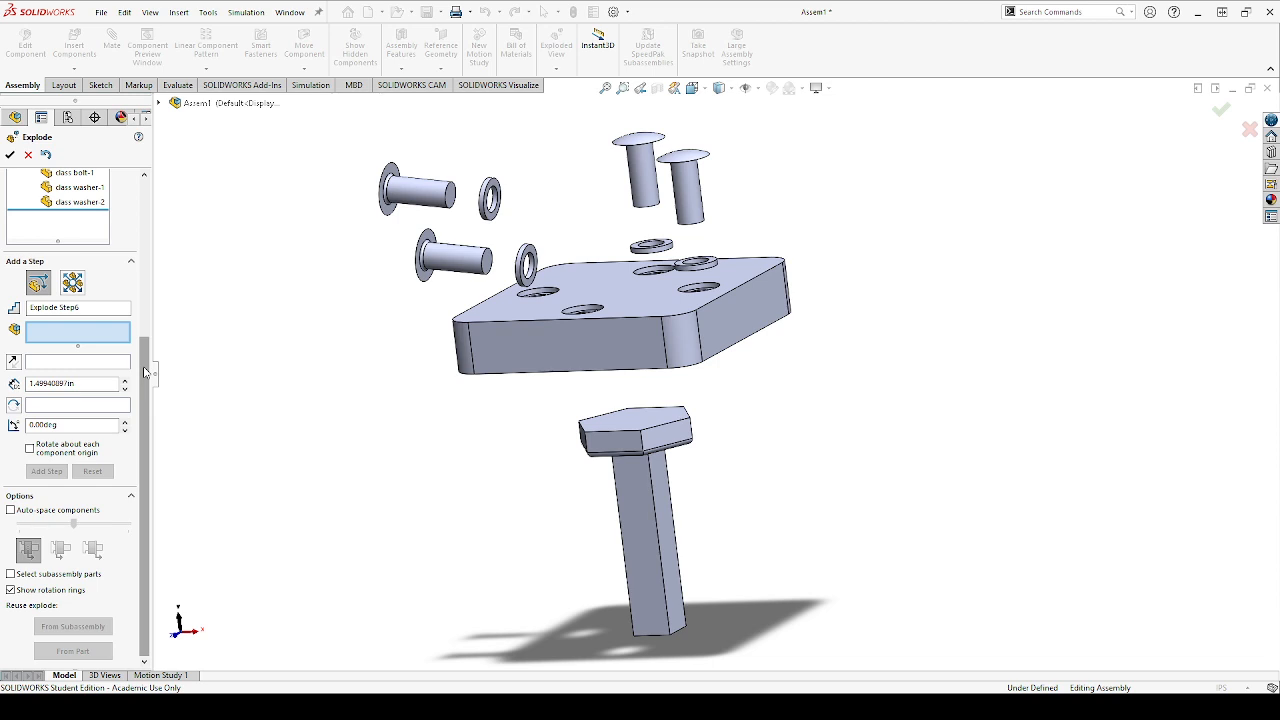
drag(144, 372, 121, 205)
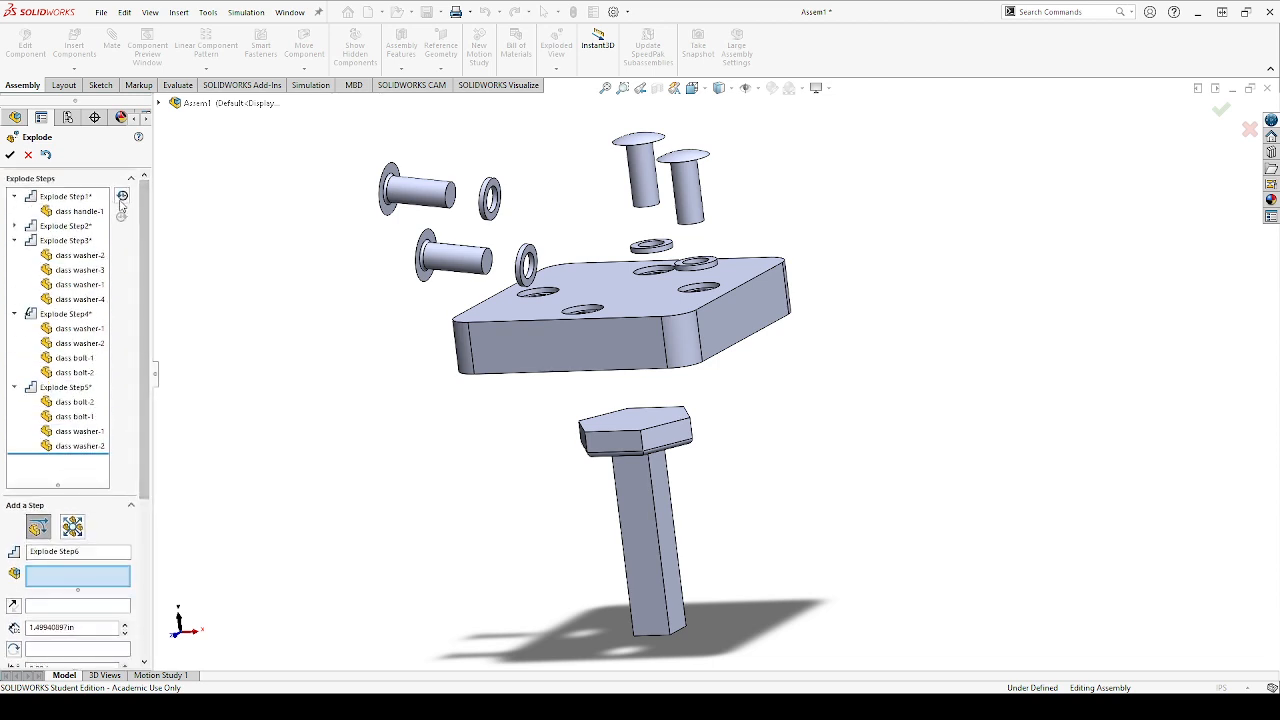
Accept the exploded view with its five explode steps and start another new exploded view
click(9, 155)
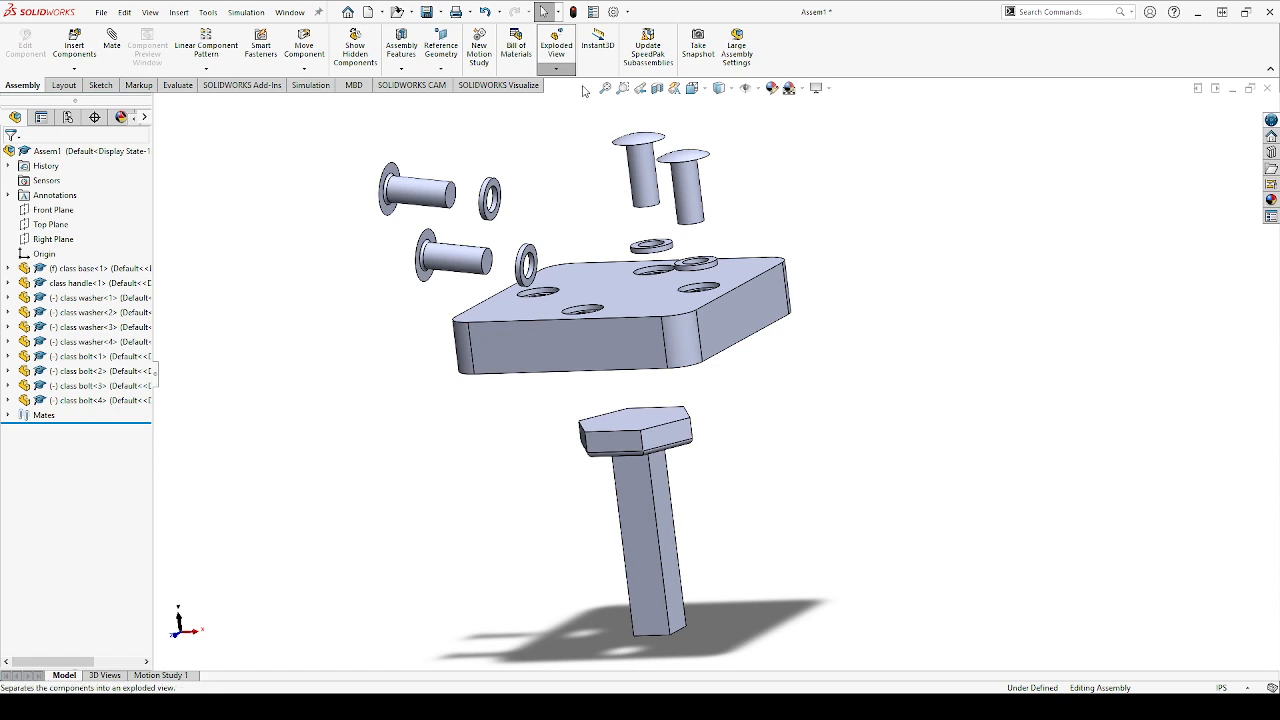
click(556, 47)
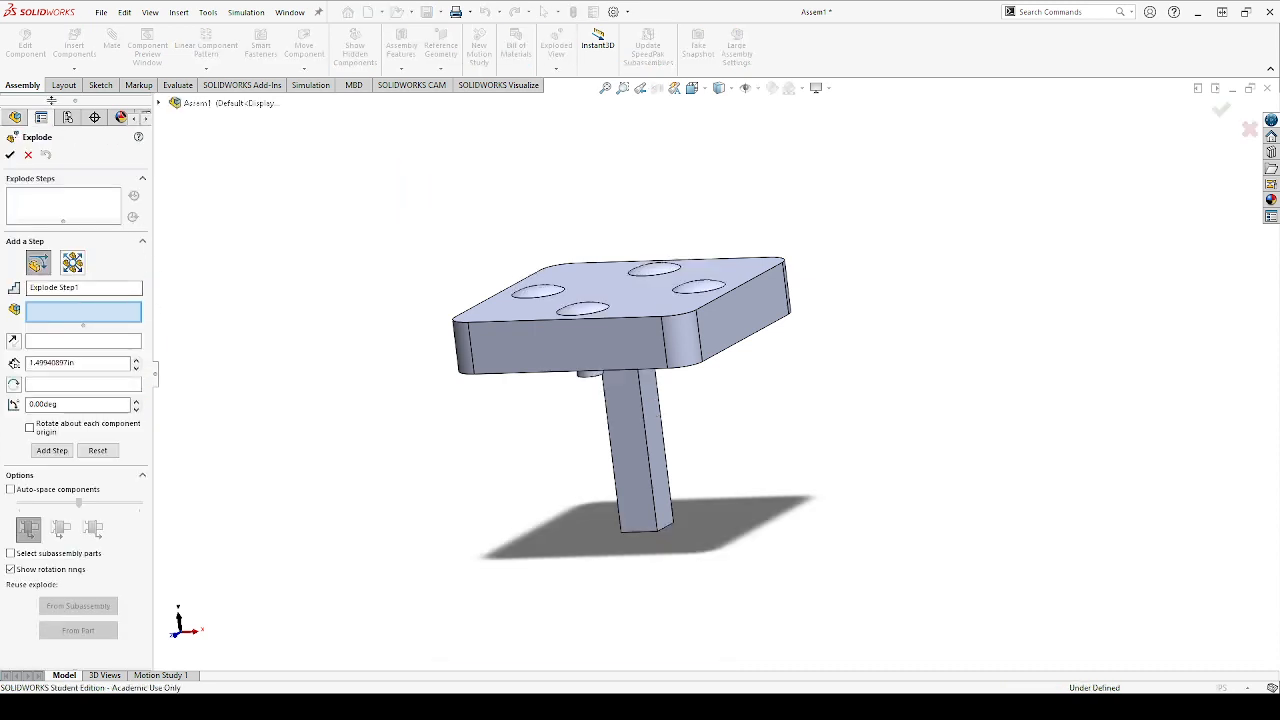
Cancel the additional exploded view and display the assembly in its existing exploded state
click(28, 155)
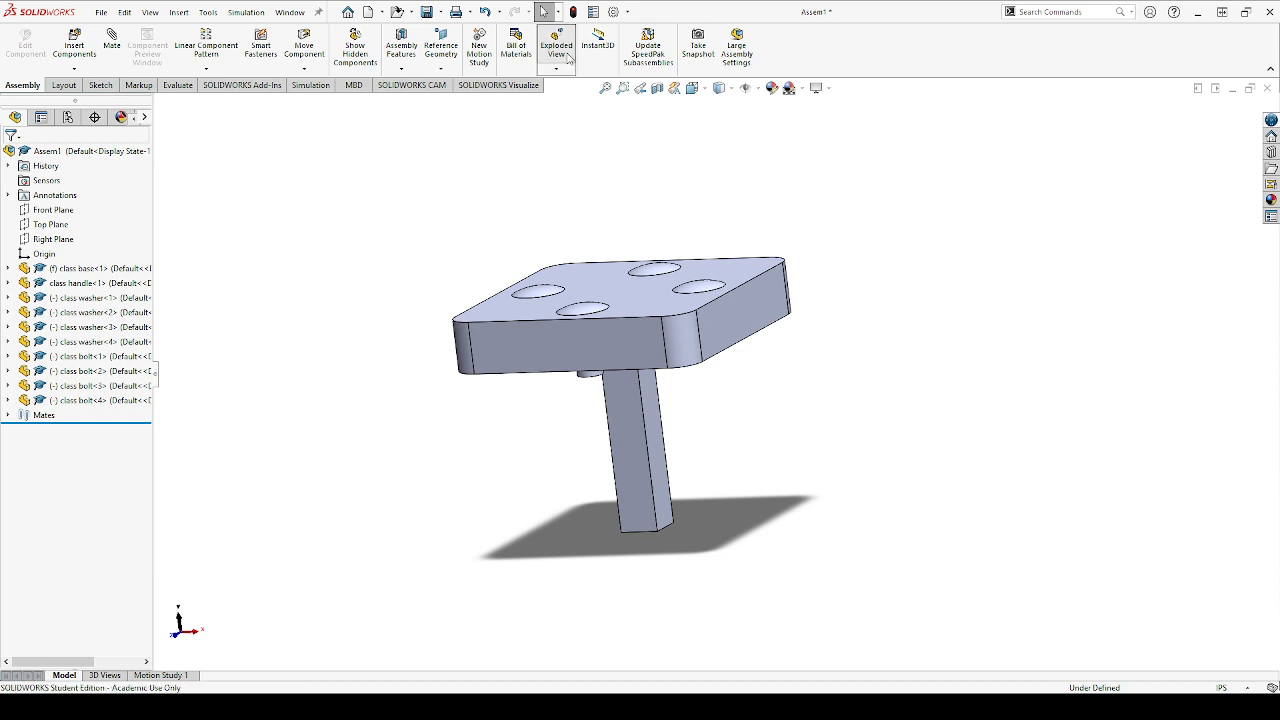
click(55, 157)
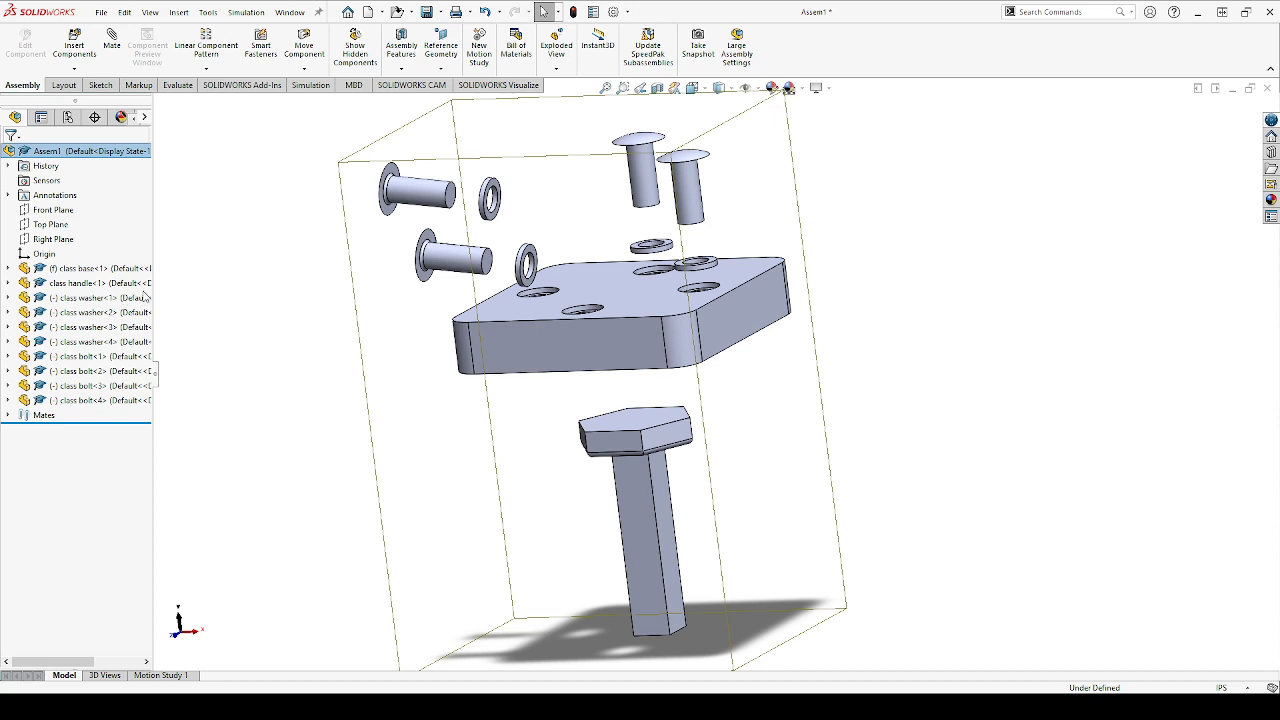
click(176, 294)
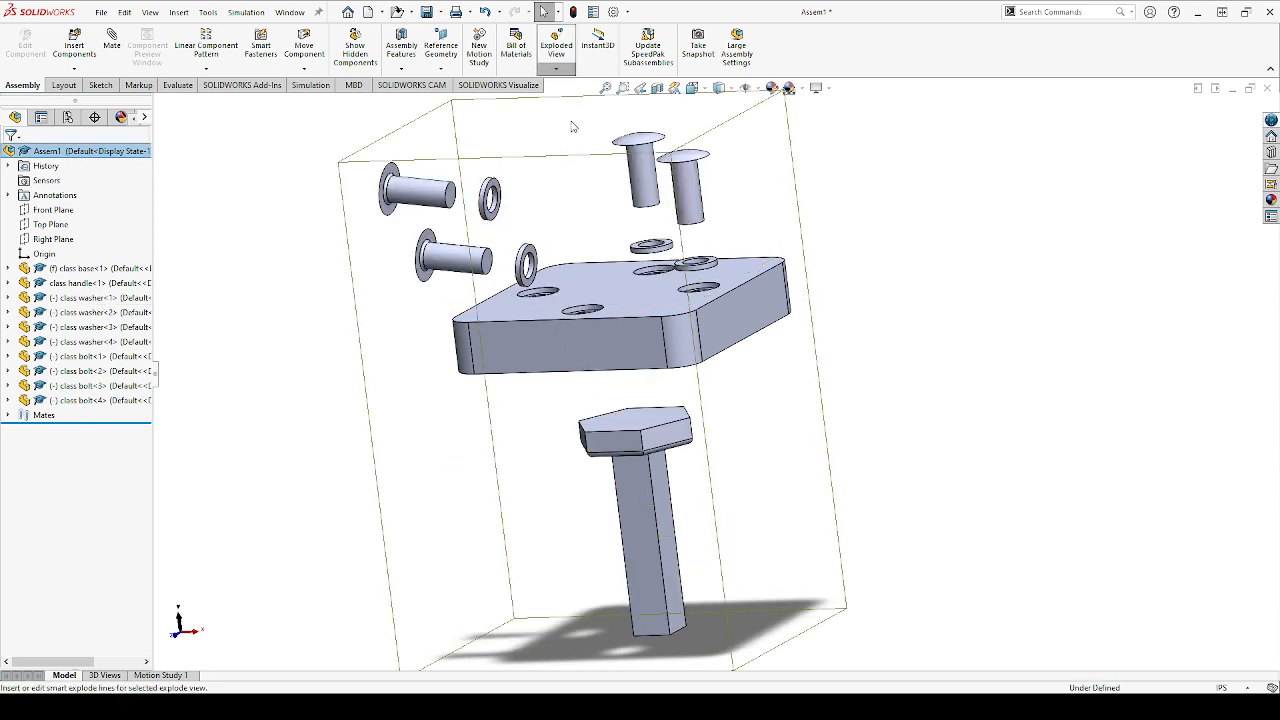
Add smart explode lines to the exploded handle, bolts and washers, using the component origin as the handle's reference point
click(572, 124)
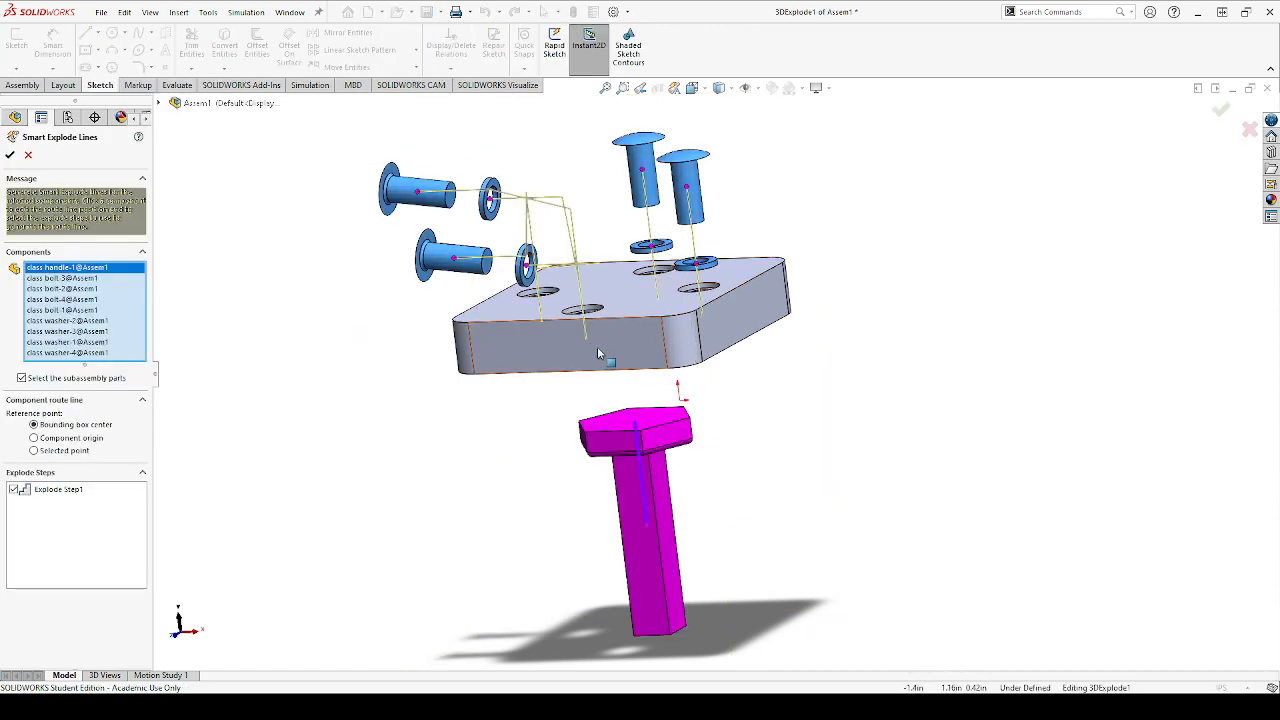
middle_drag(632, 381, 607, 404)
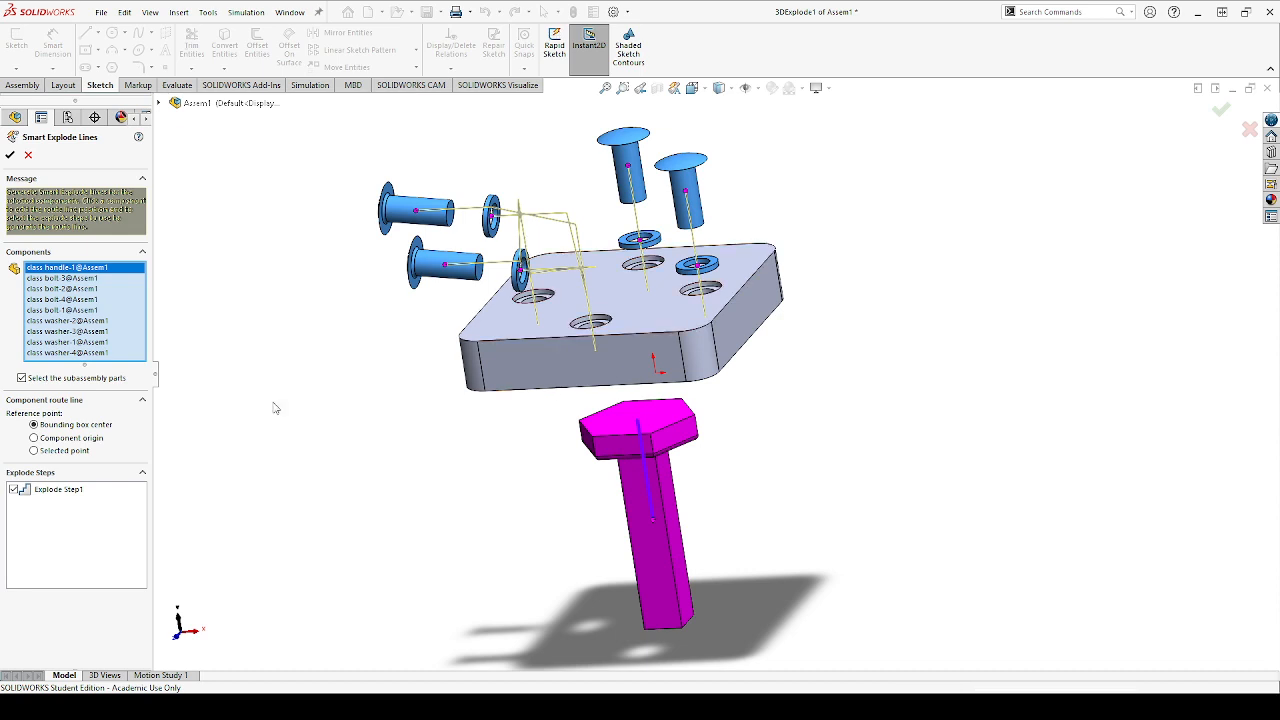
click(35, 438)
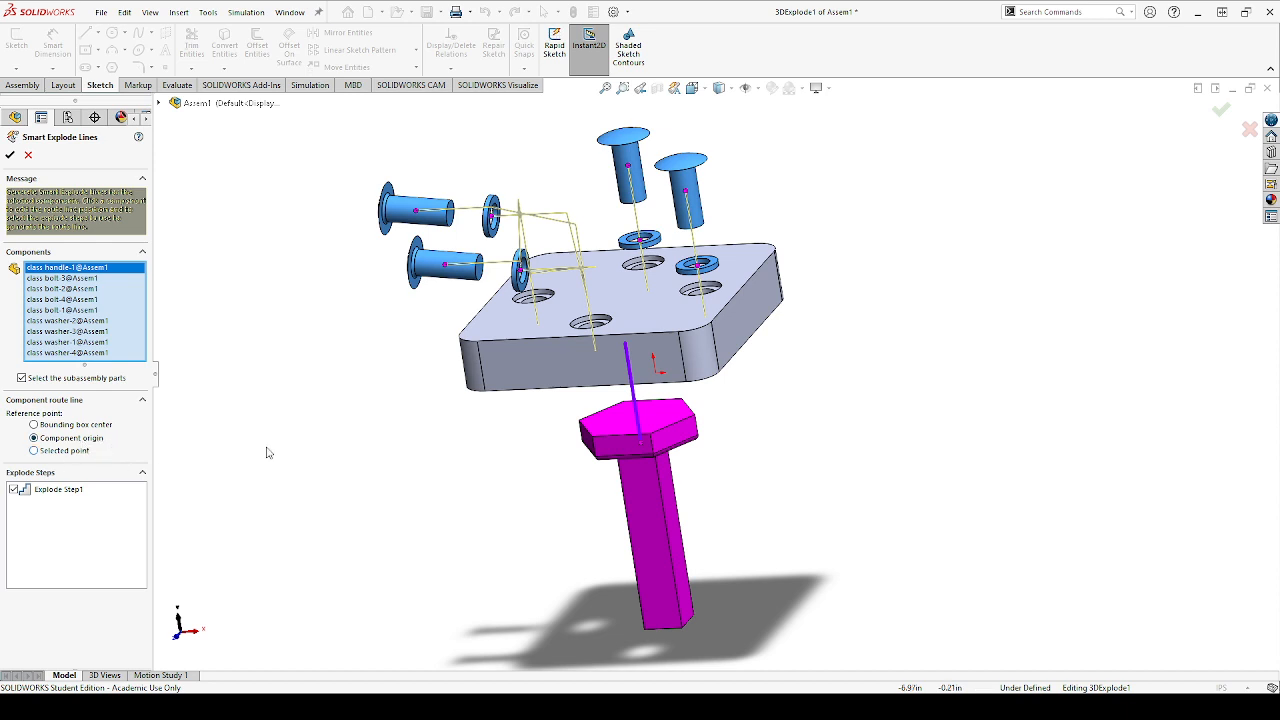
mouse_move(423, 446)
middle_down()
mouse_move(454, 431)
mouse_move(413, 425)
middle_up()
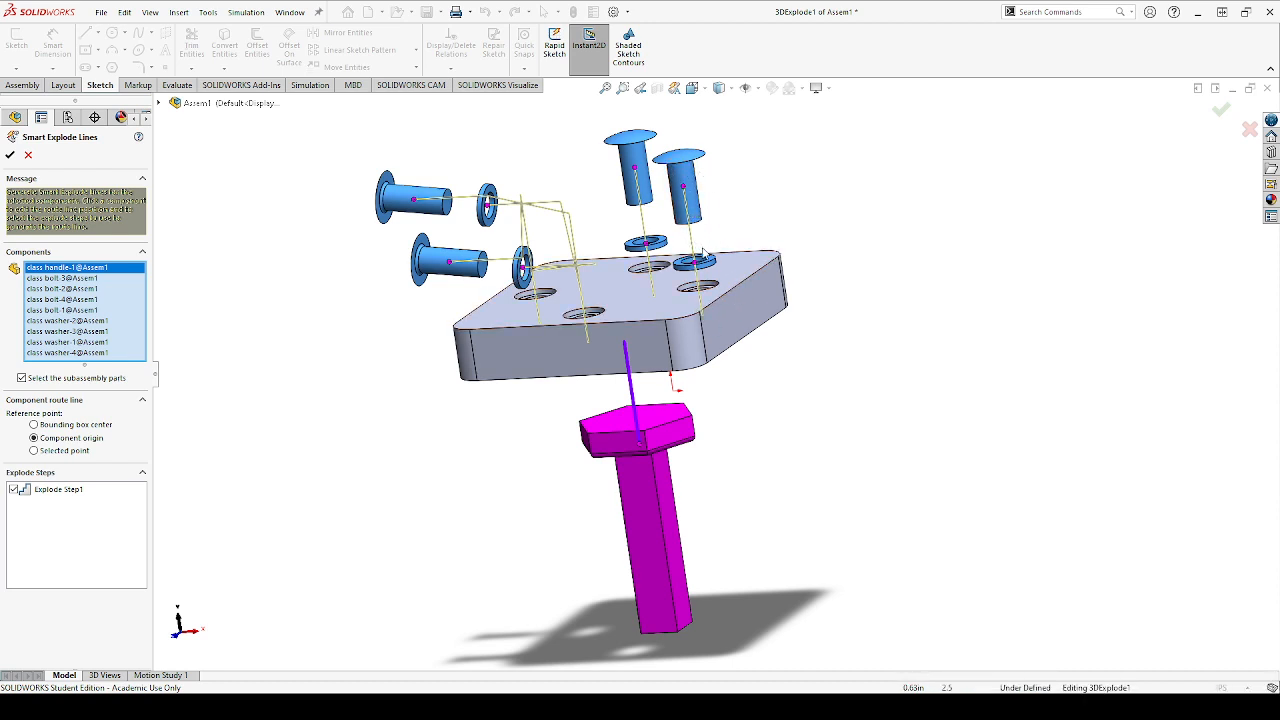
click(9, 156)
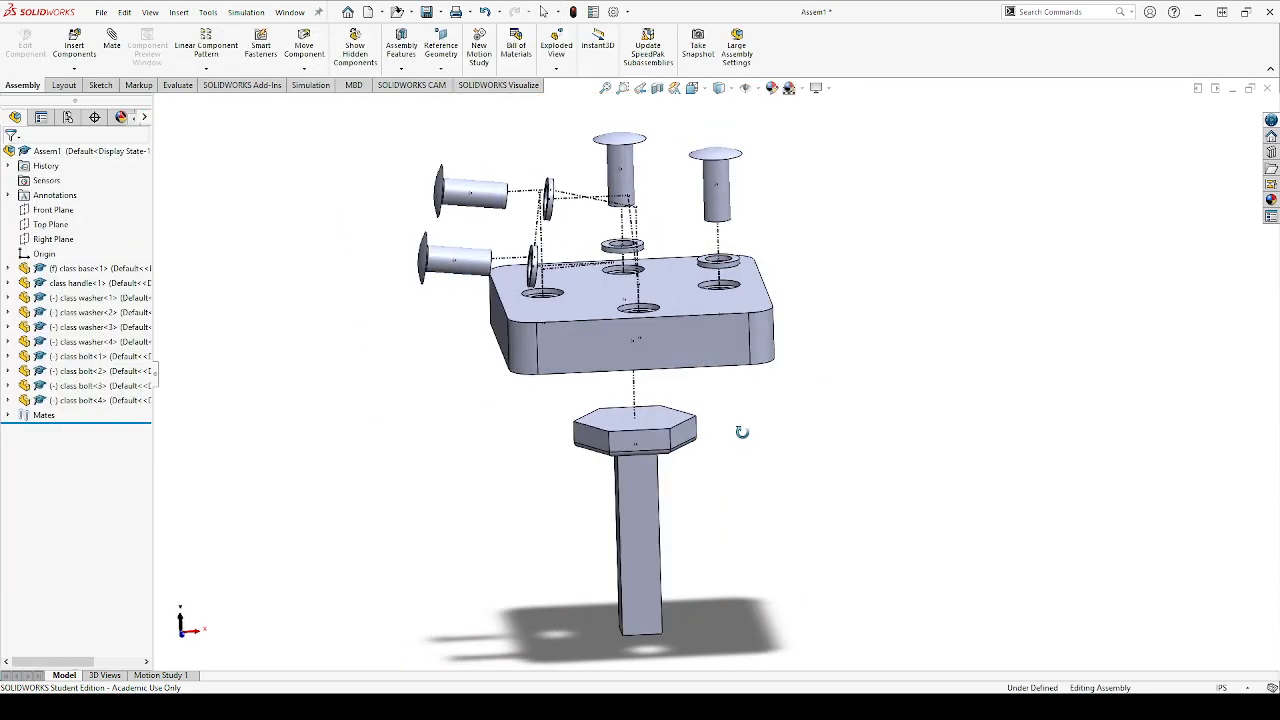
middle_drag(742, 432, 657, 320)
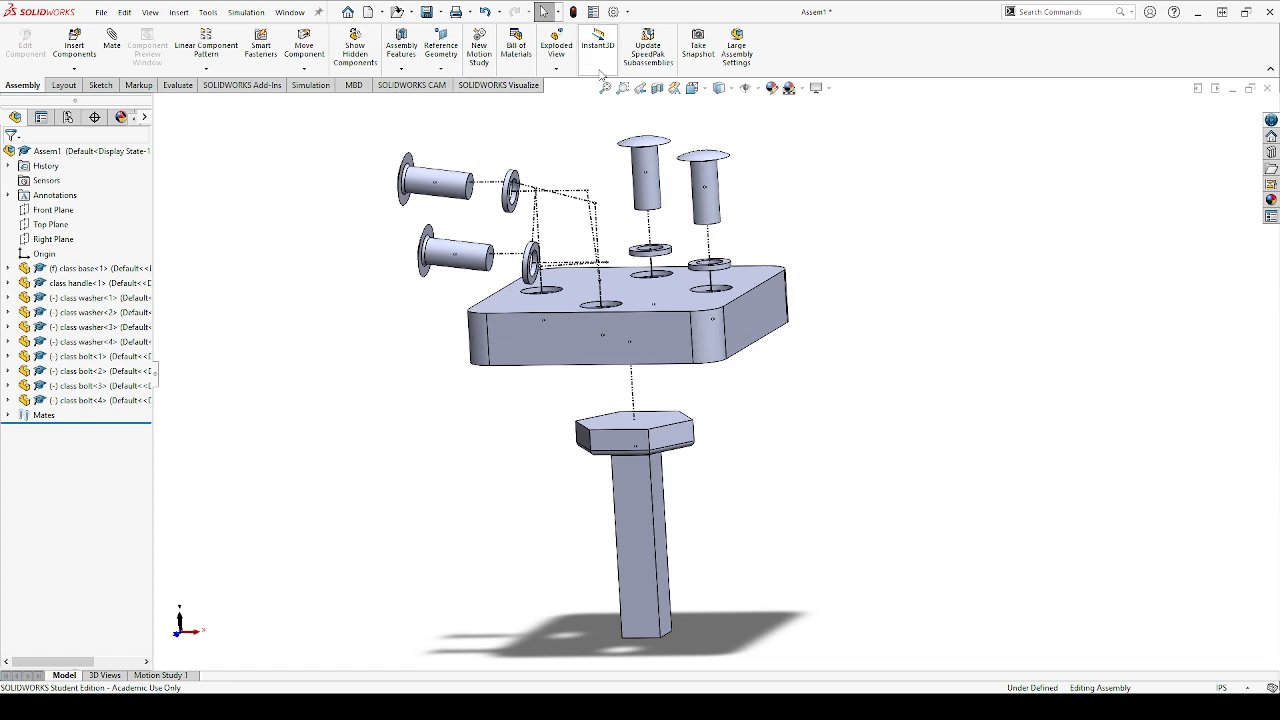
Collapse the exploded assembly back to its assembled state
click(70, 151)
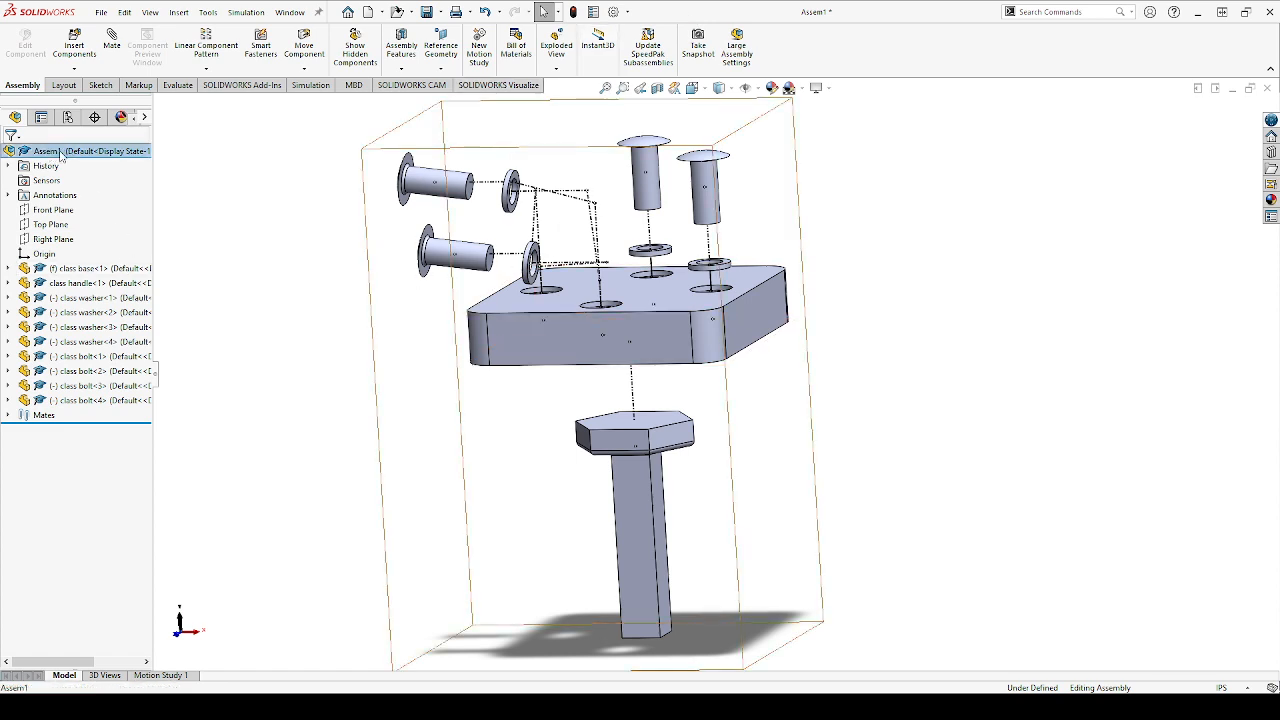
click(130, 298)
click(310, 406)
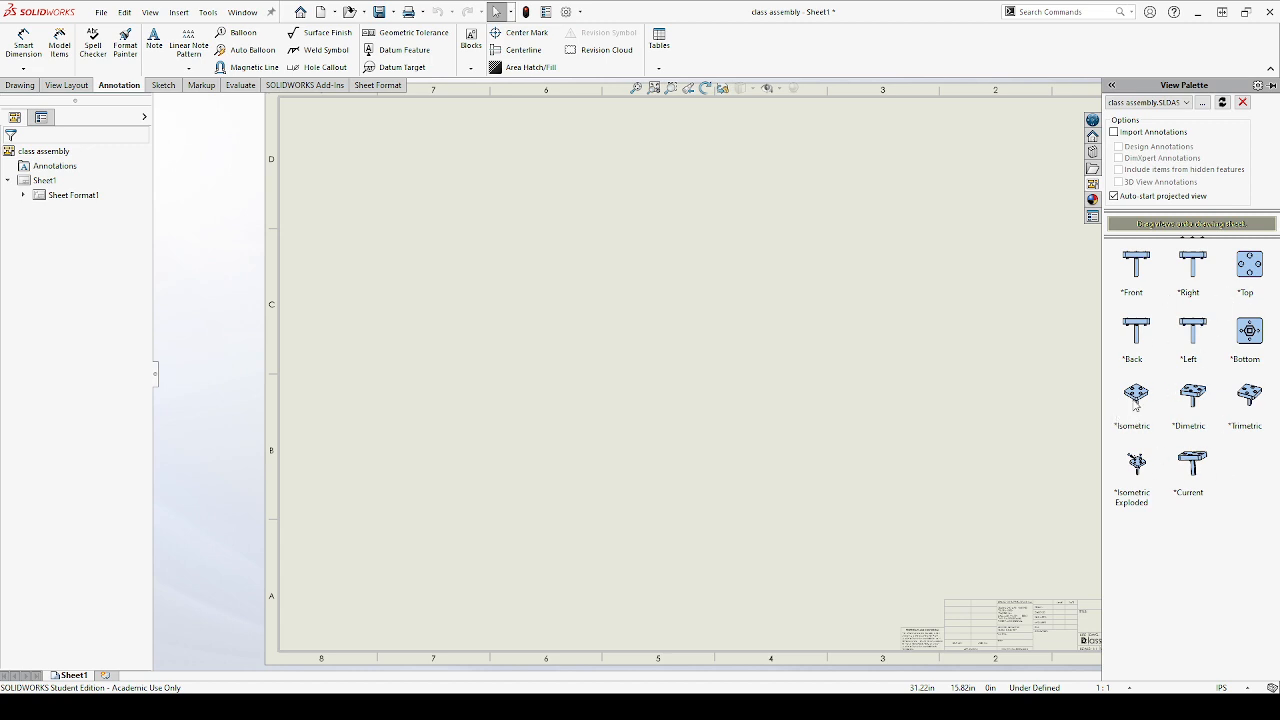
Insert an isometric model view of class assembly in the upper-right corner of the drawing sheet
drag(1137, 400, 1073, 352)
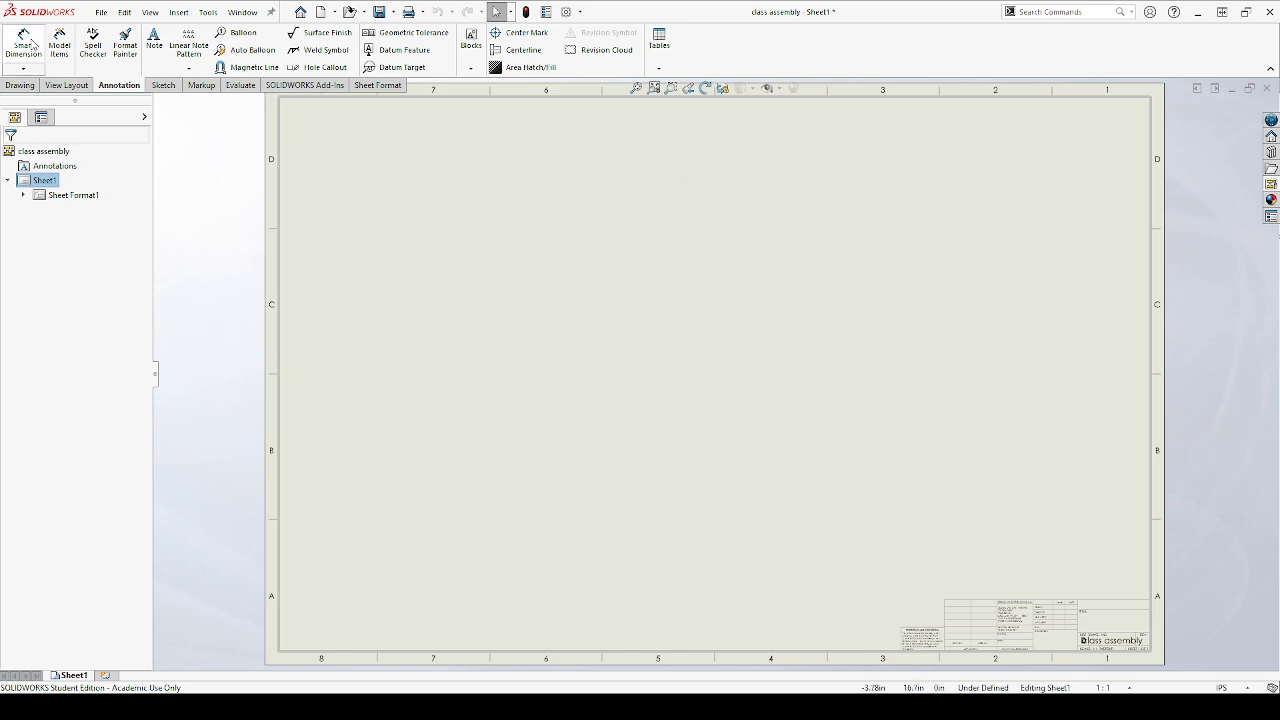
click(28, 85)
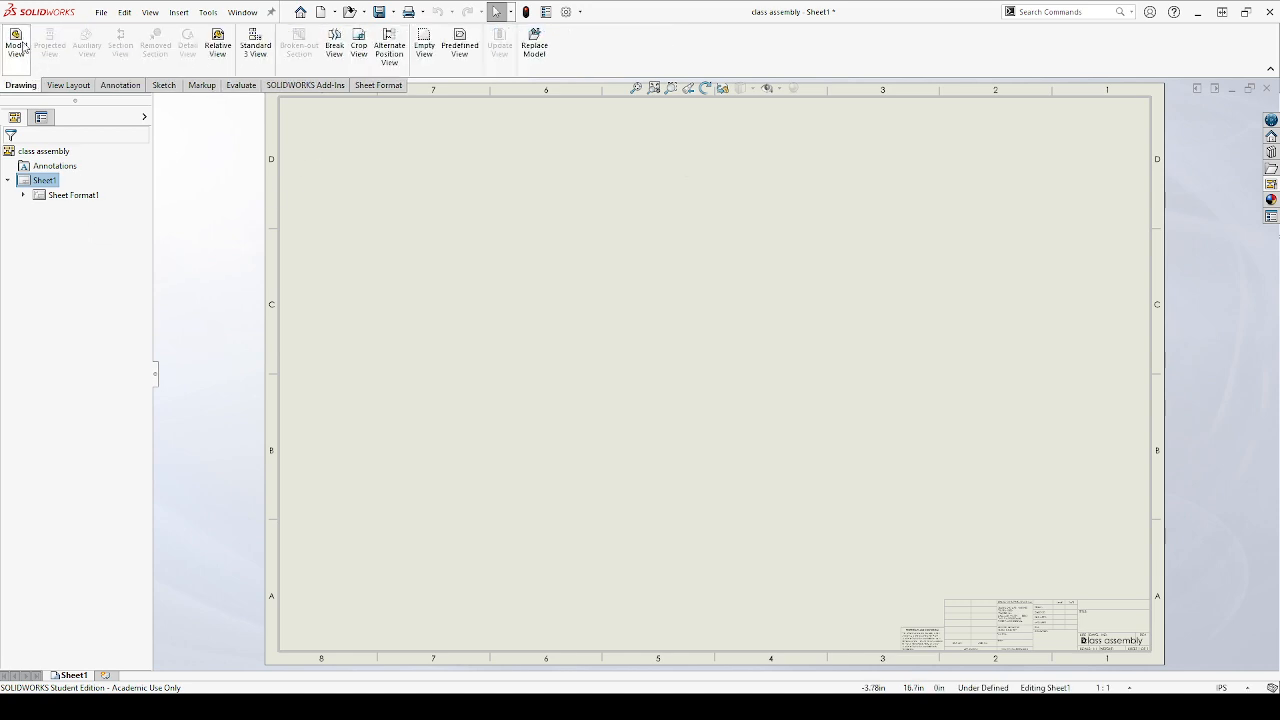
click(17, 45)
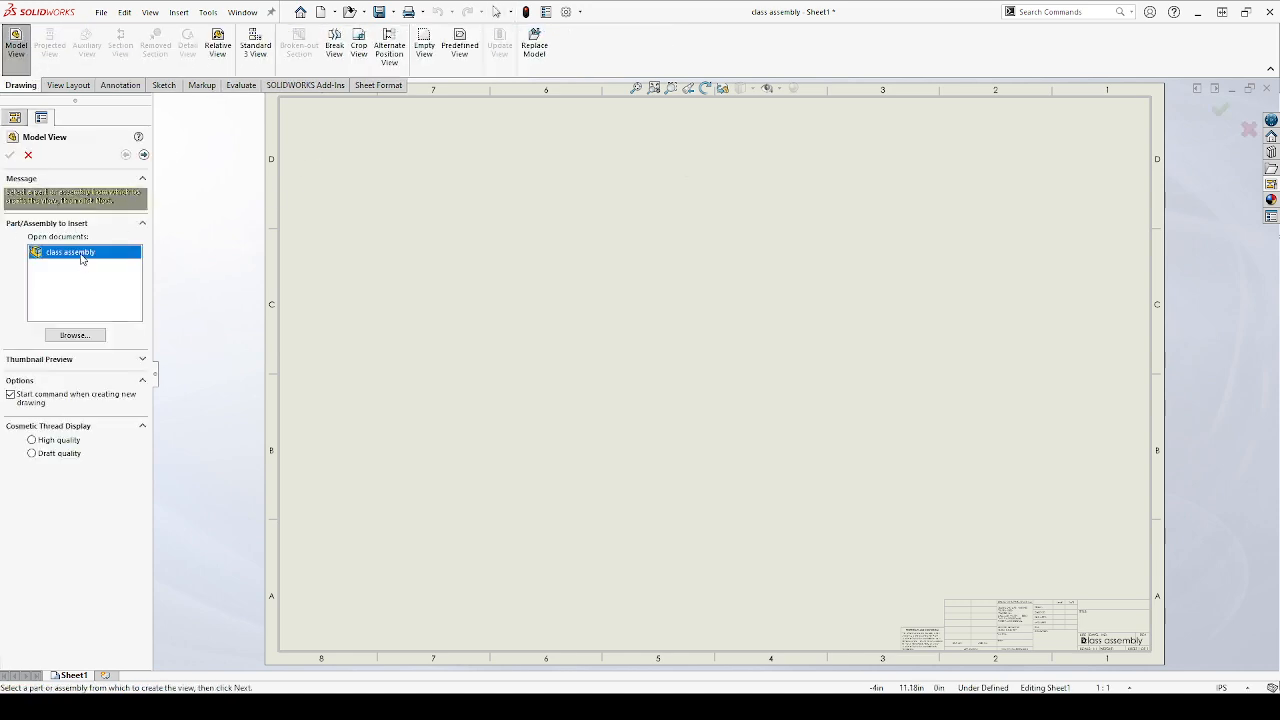
click(144, 155)
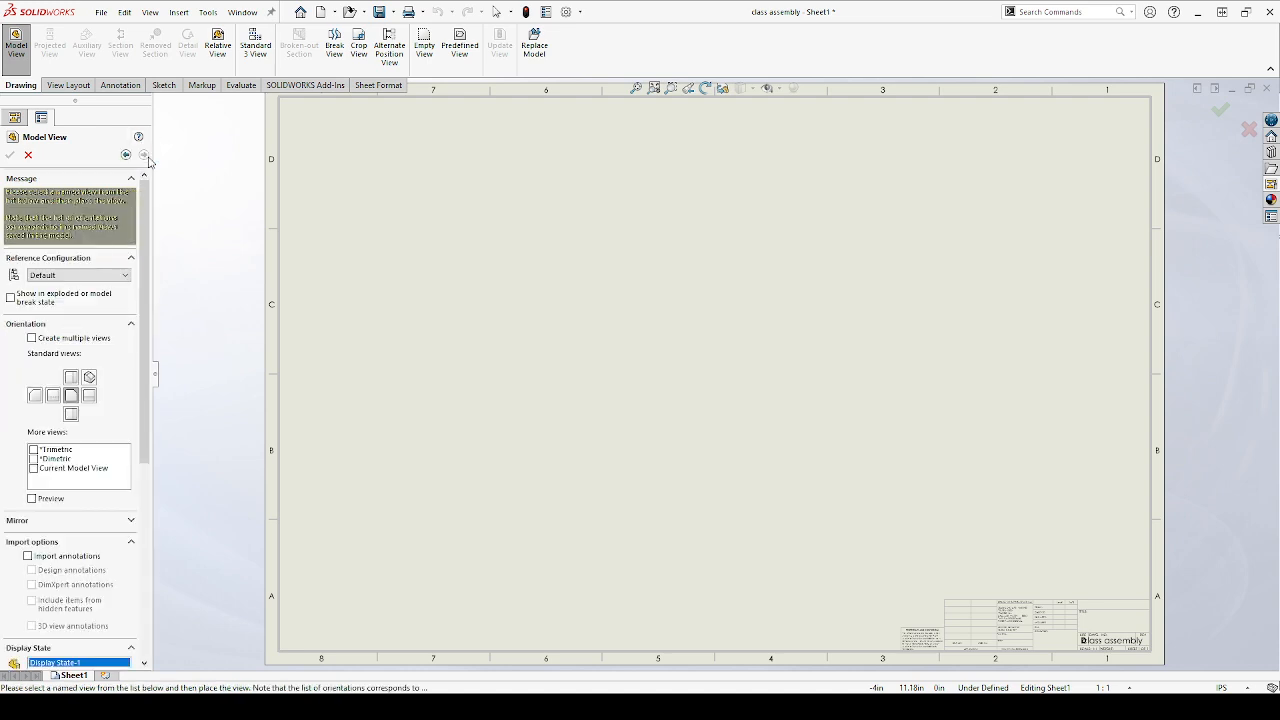
click(90, 378)
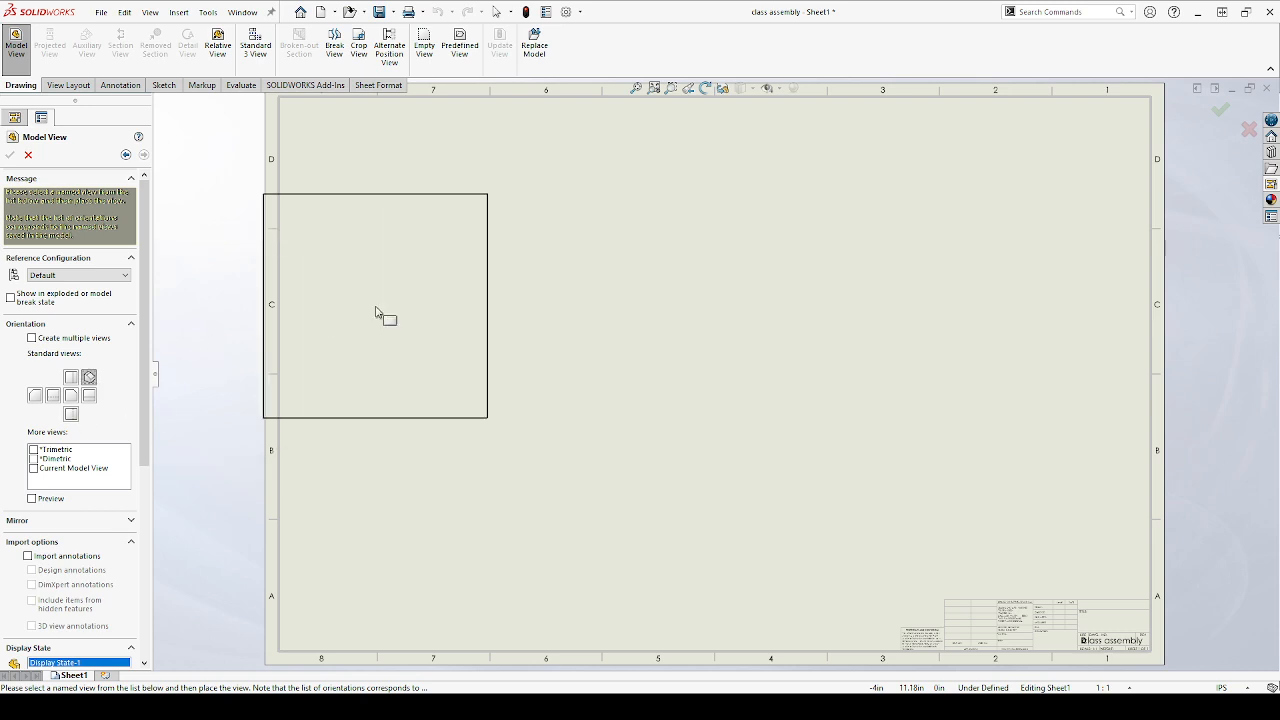
click(1040, 221)
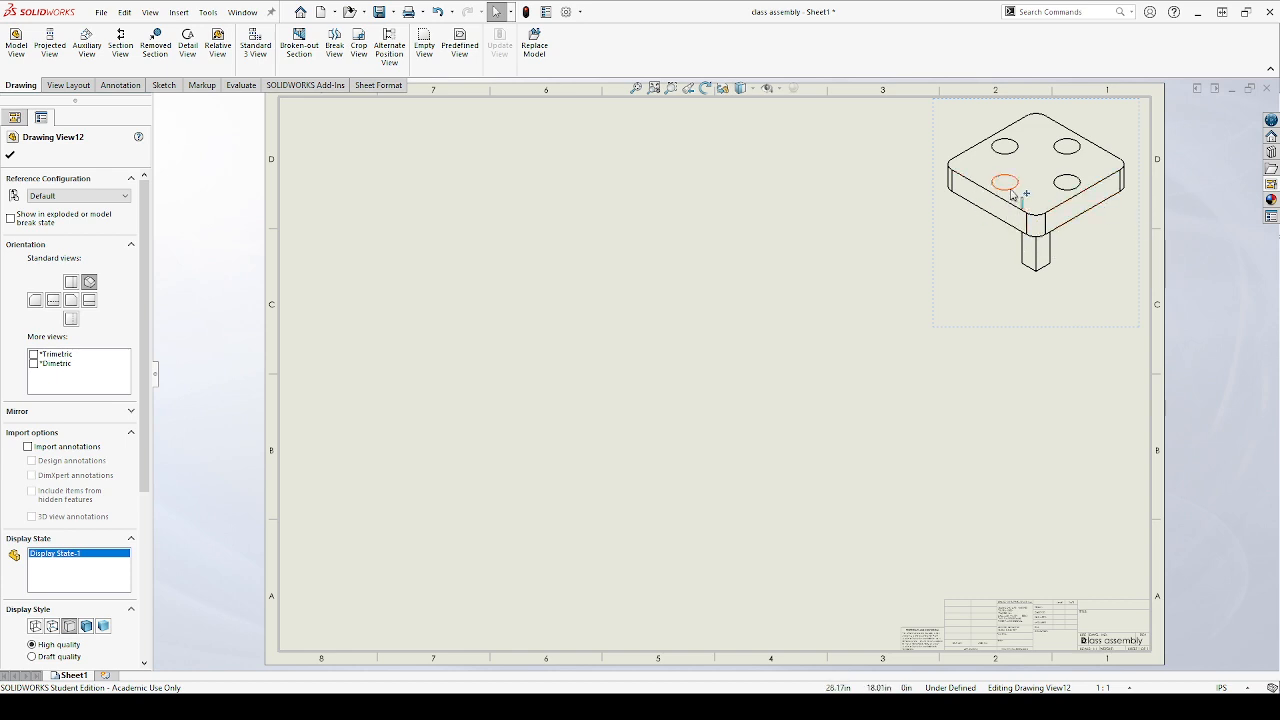
click(10, 154)
Set the isometric view's display style to Shaded With Edges
click(980, 333)
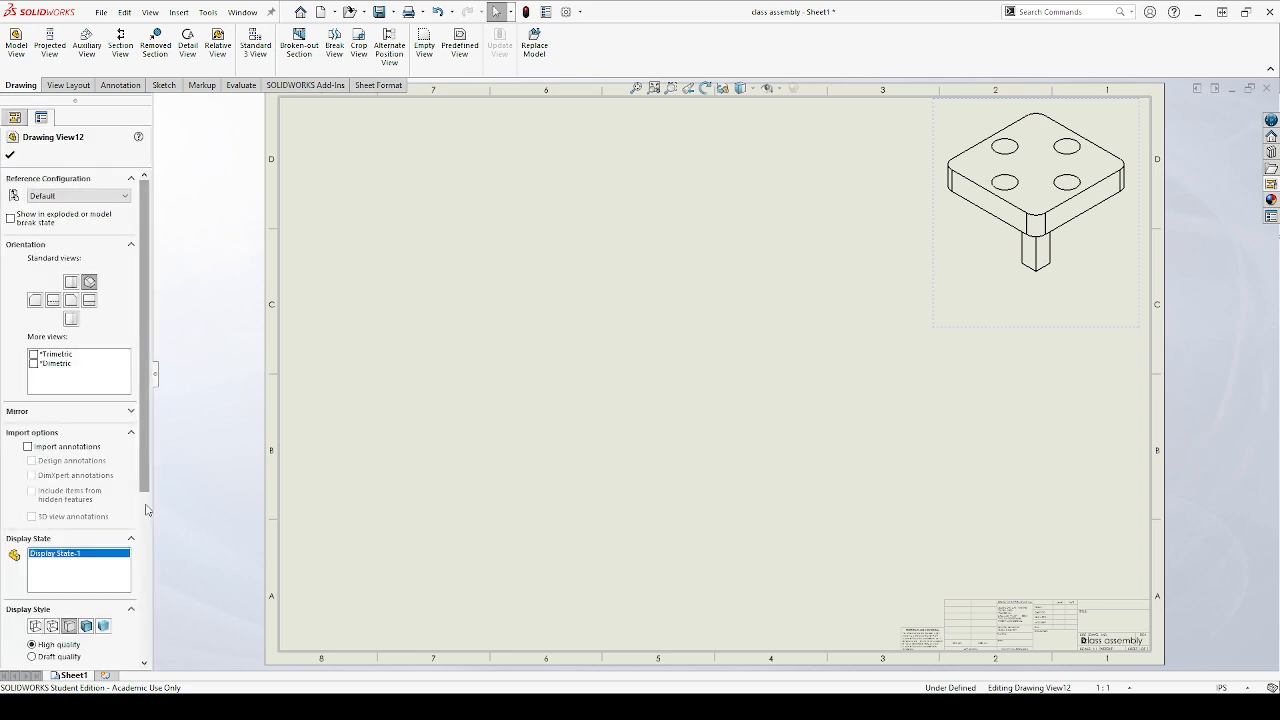
click(88, 627)
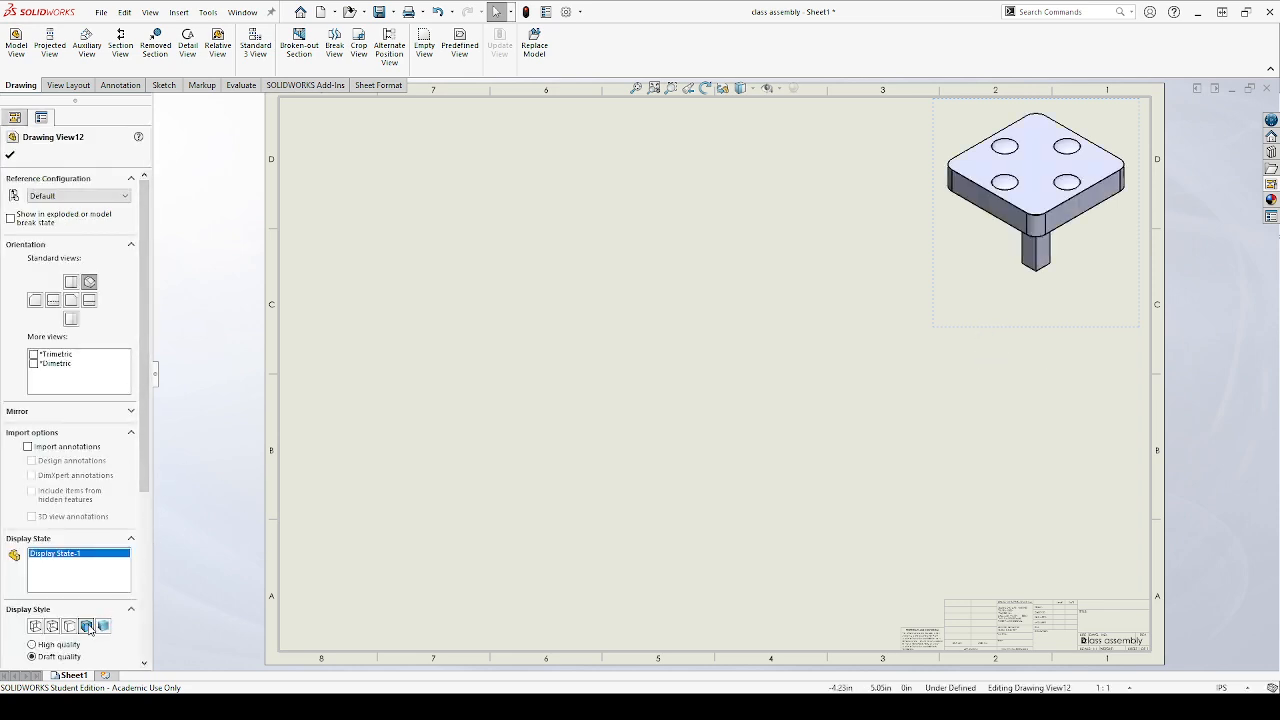
click(9, 153)
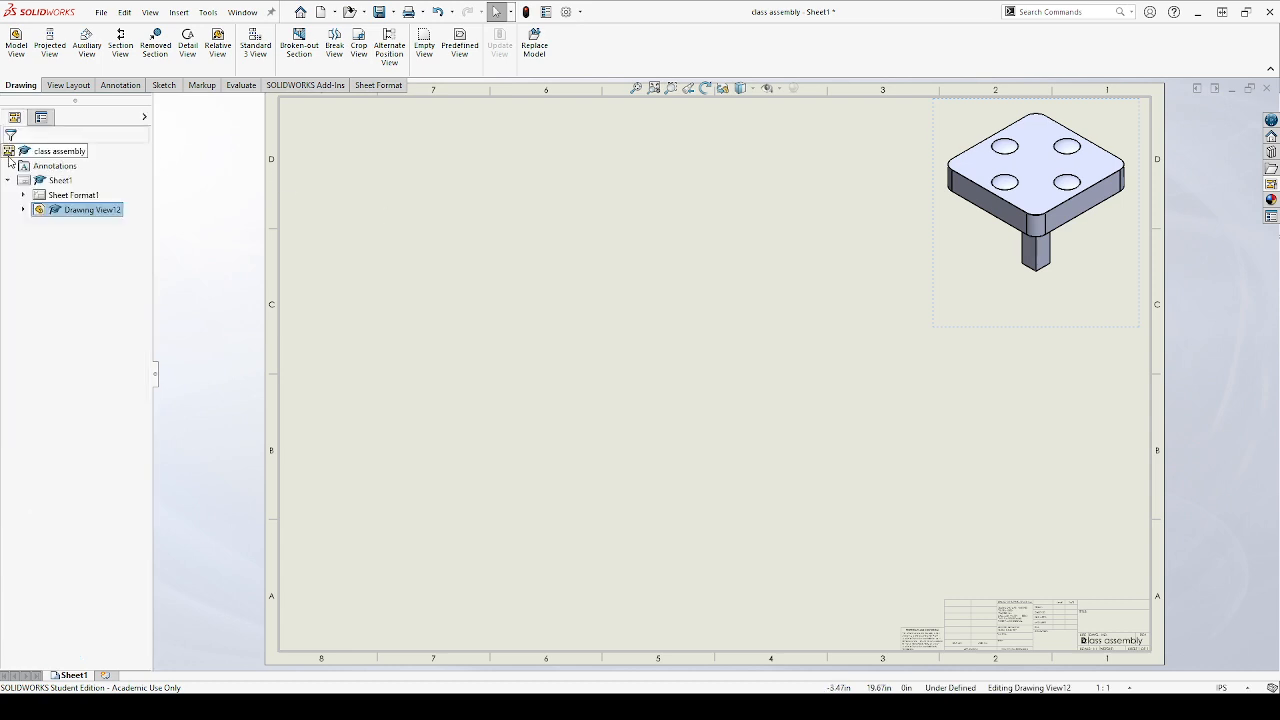
Insert a second isometric model view of class assembly, shown in its exploded state, in the left half of the sheet
click(16, 42)
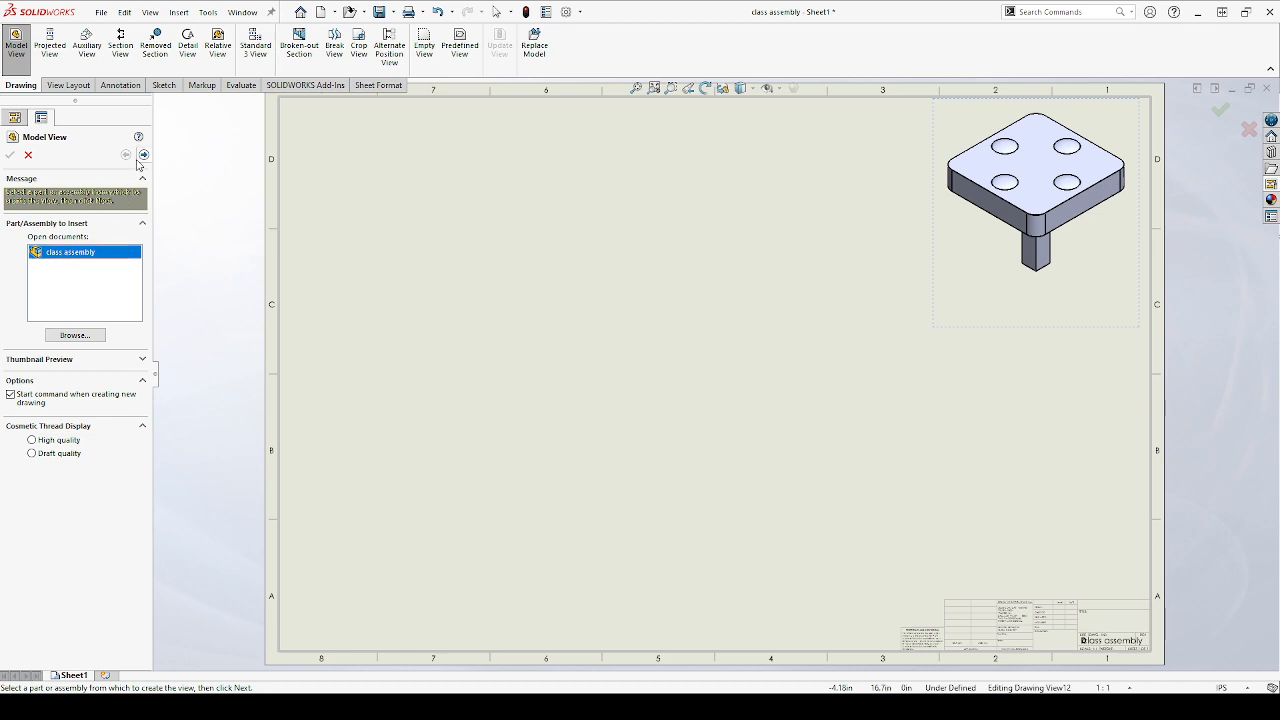
click(144, 155)
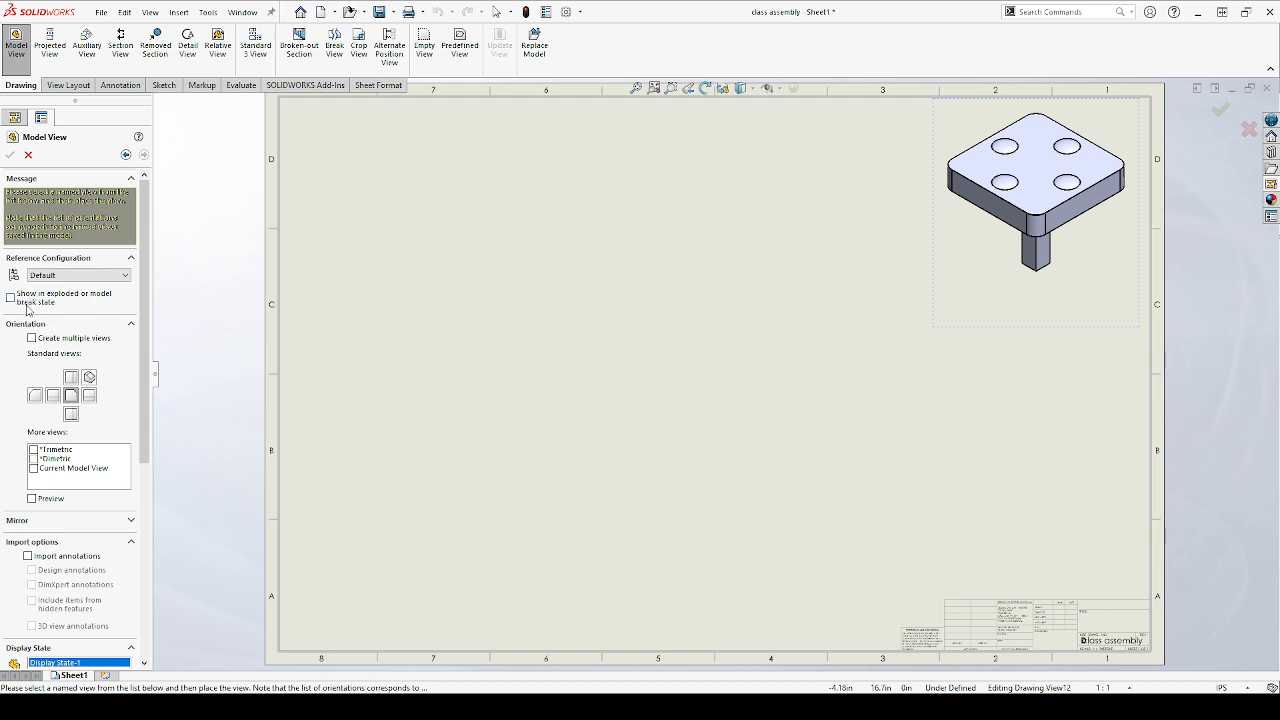
click(87, 370)
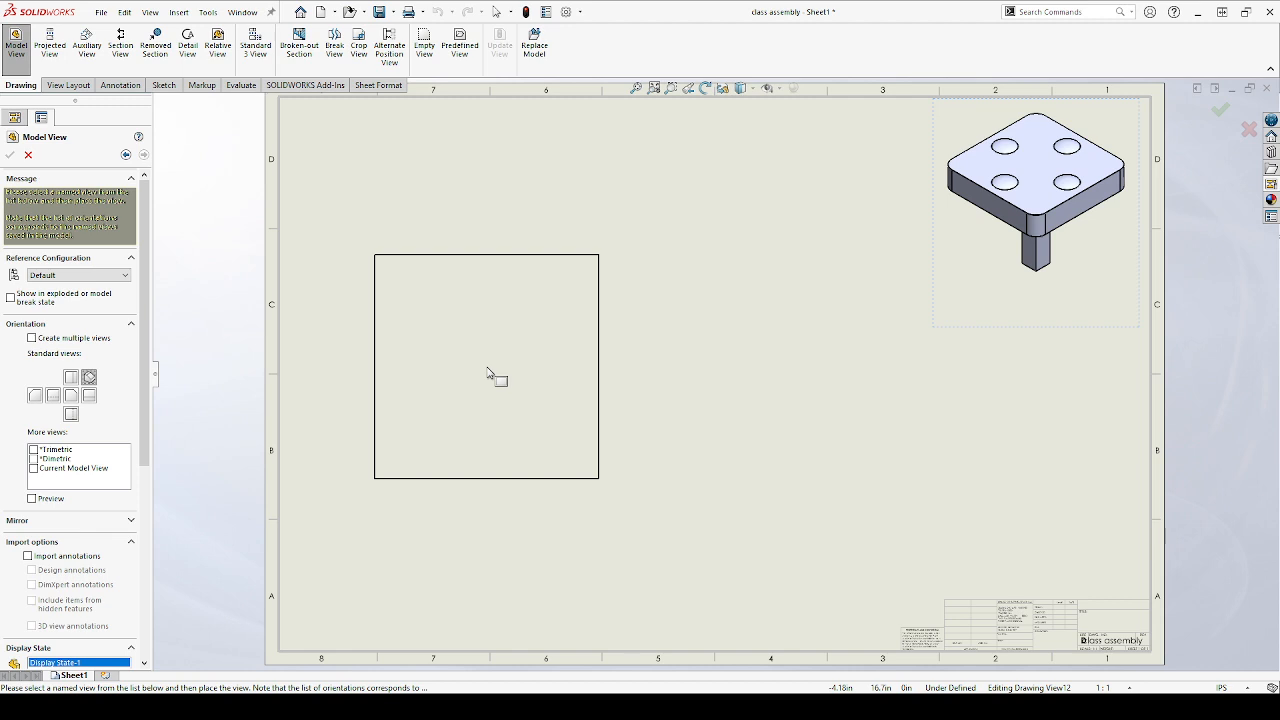
click(11, 297)
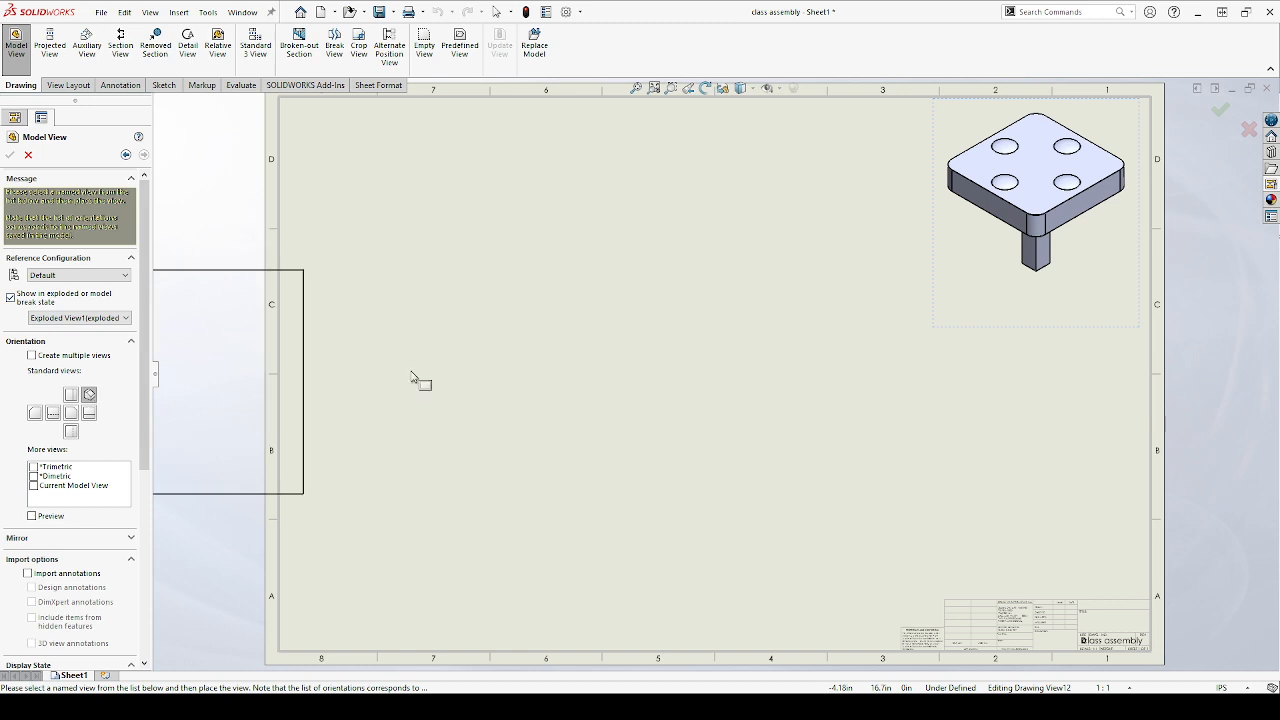
click(71, 412)
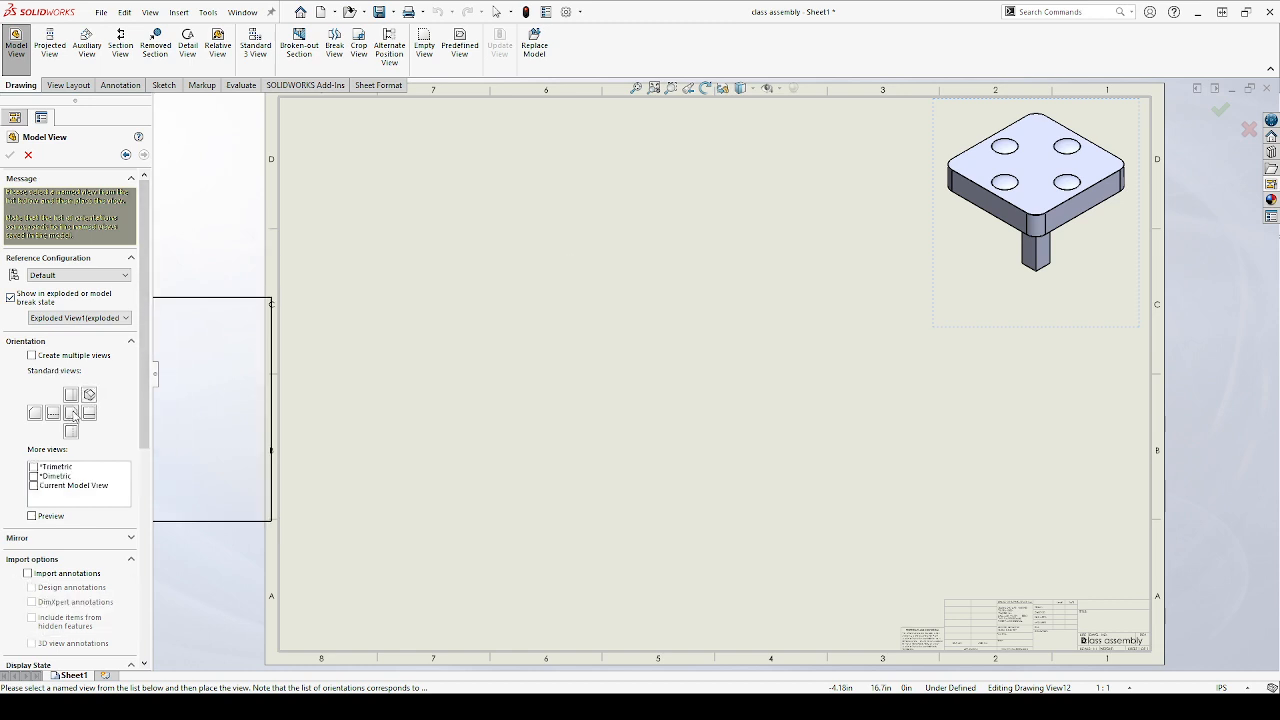
click(89, 396)
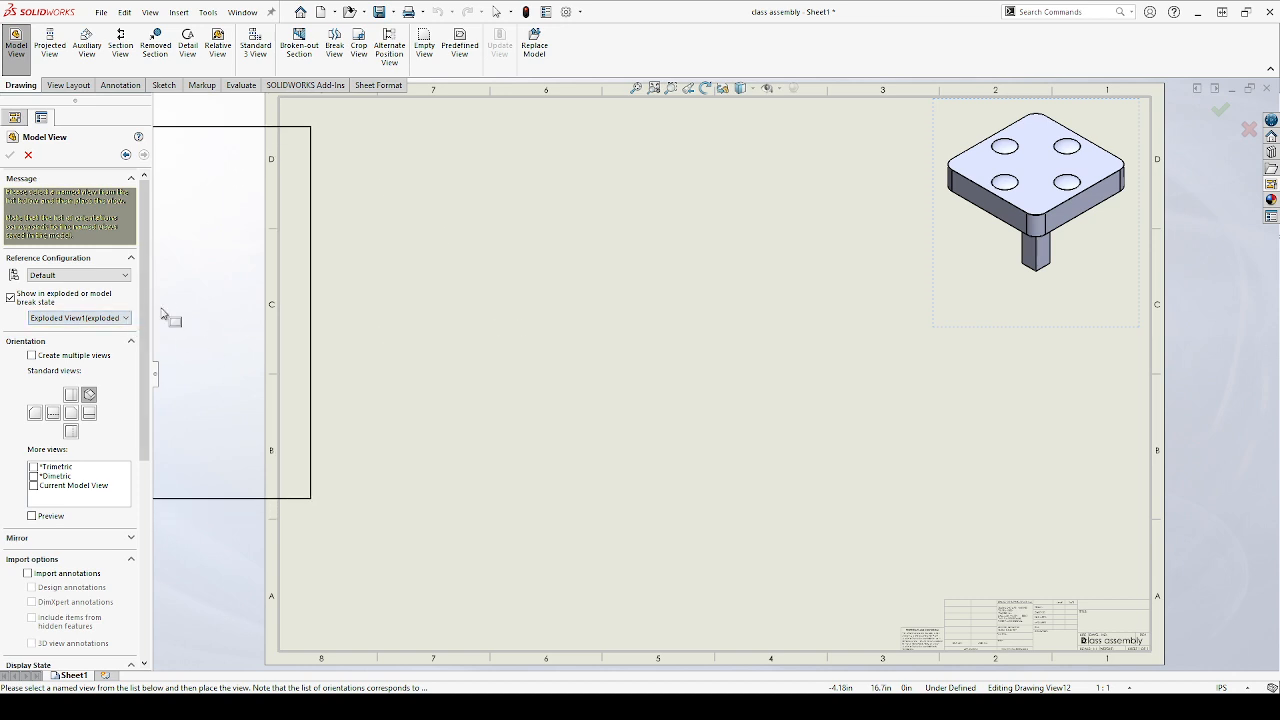
click(532, 360)
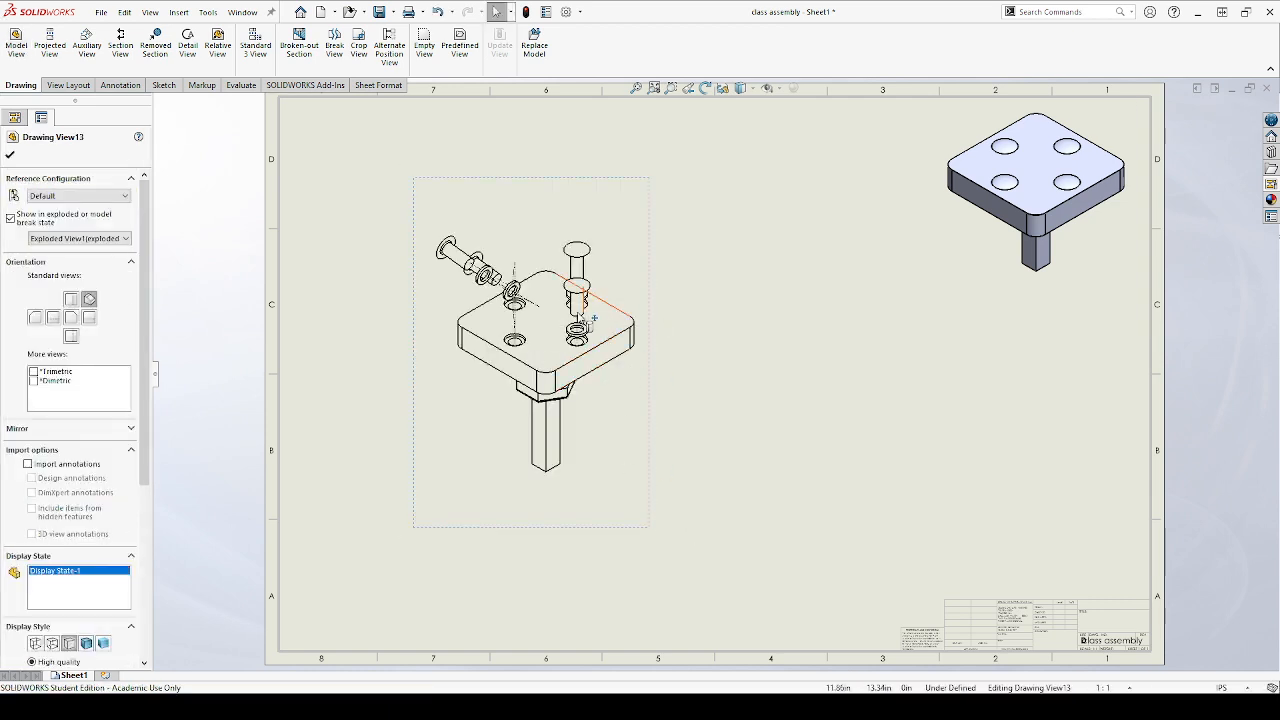
Give the exploded isometric view a custom scale of 2:1
scroll(565, 400, down, 2)
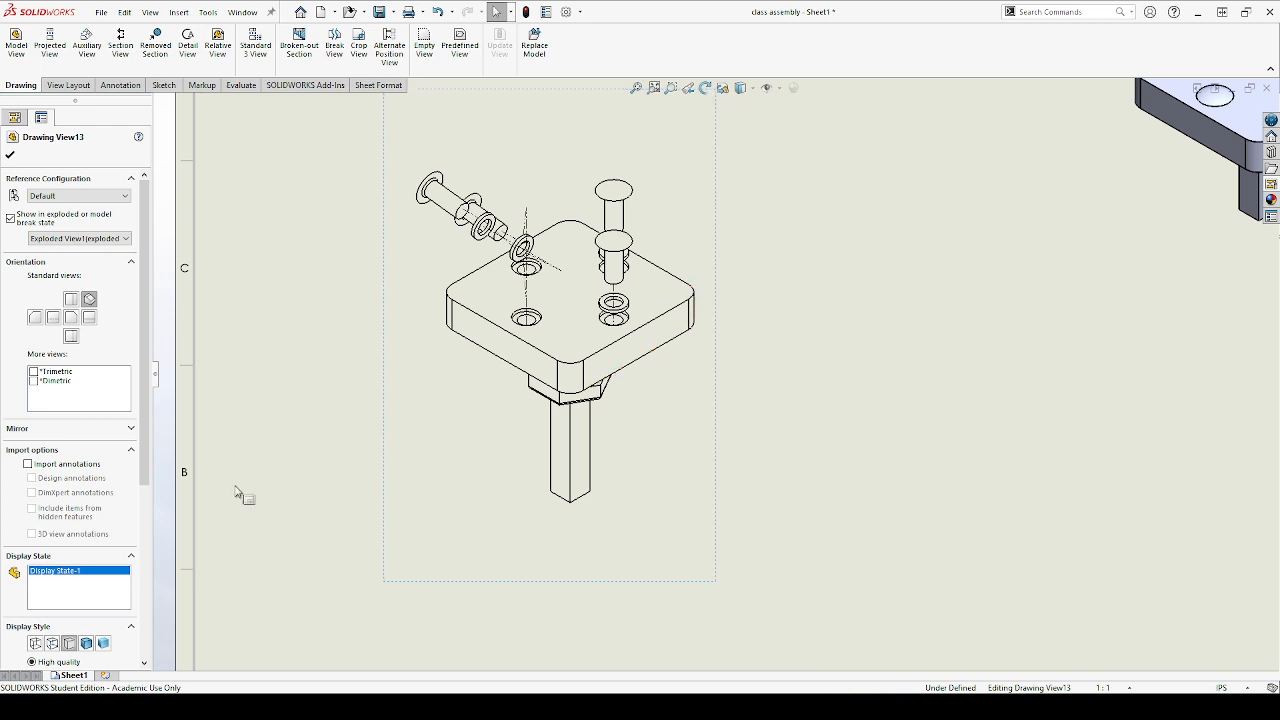
scroll(143, 468, down, 5)
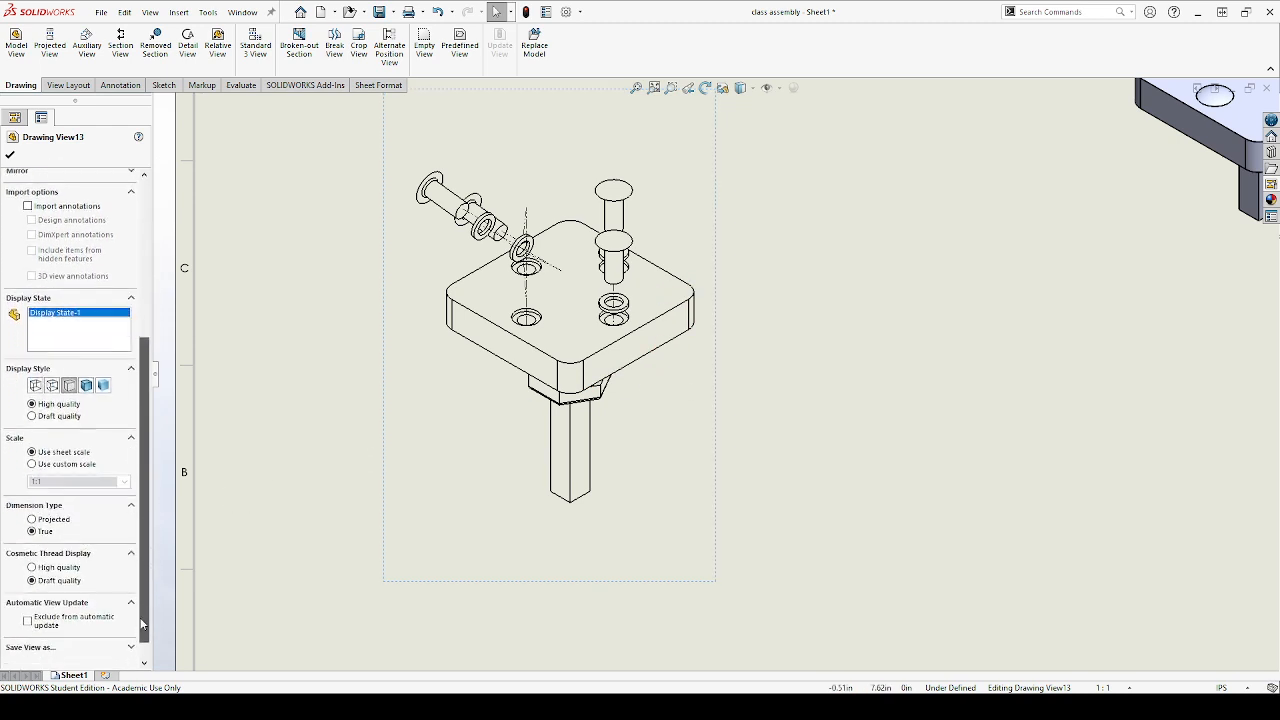
click(32, 465)
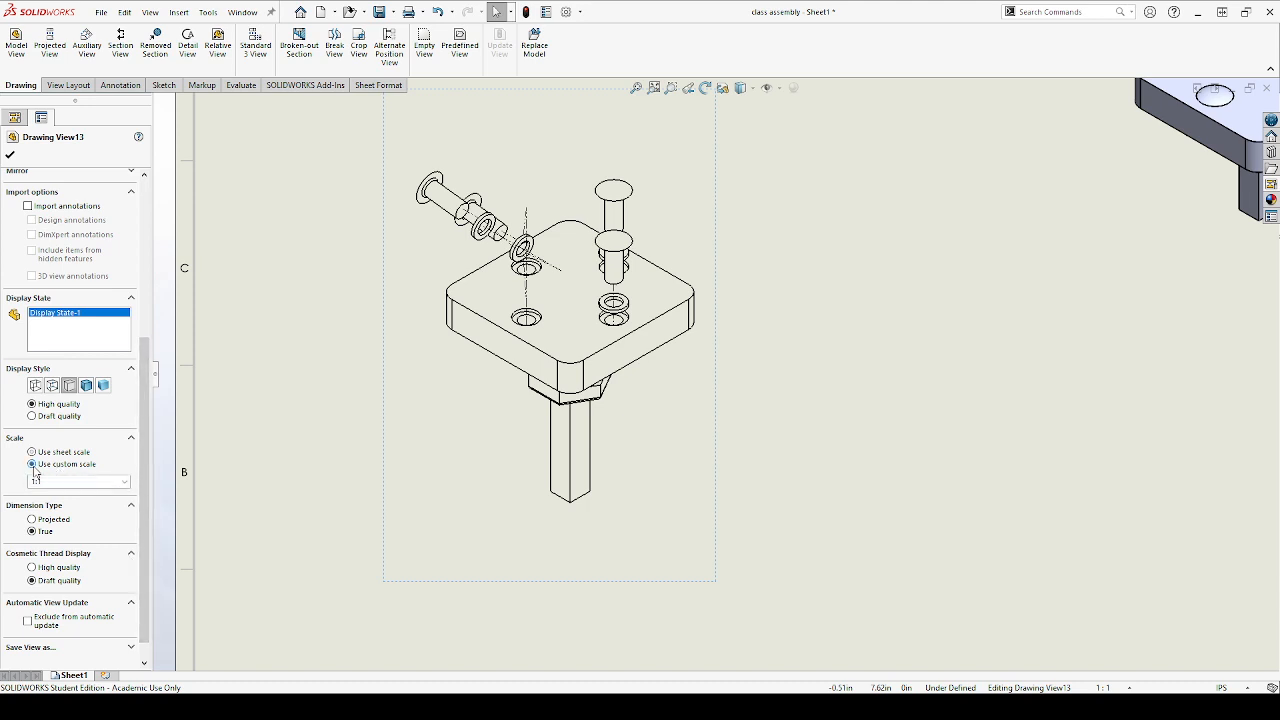
click(125, 483)
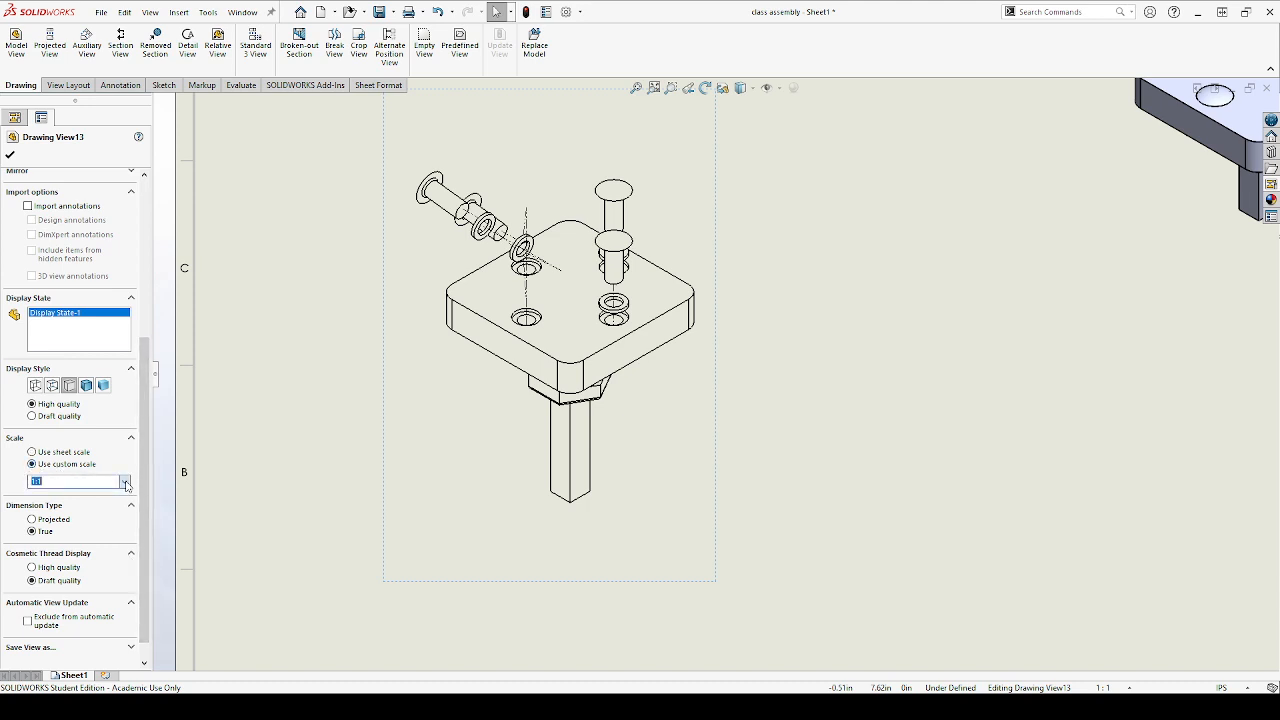
click(66, 573)
scroll(383, 498, up, 6)
scroll(768, 470, down, 2)
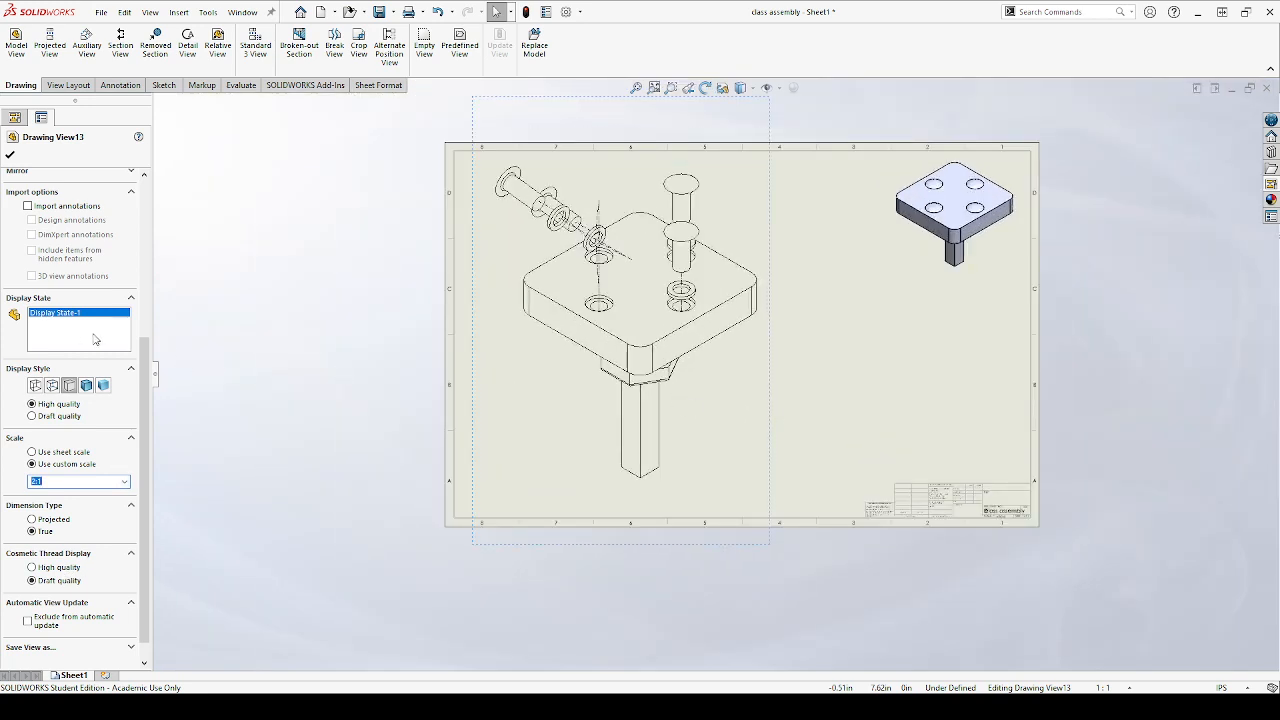
click(10, 155)
scroll(723, 237, up, 2)
scroll(750, 490, down, 4)
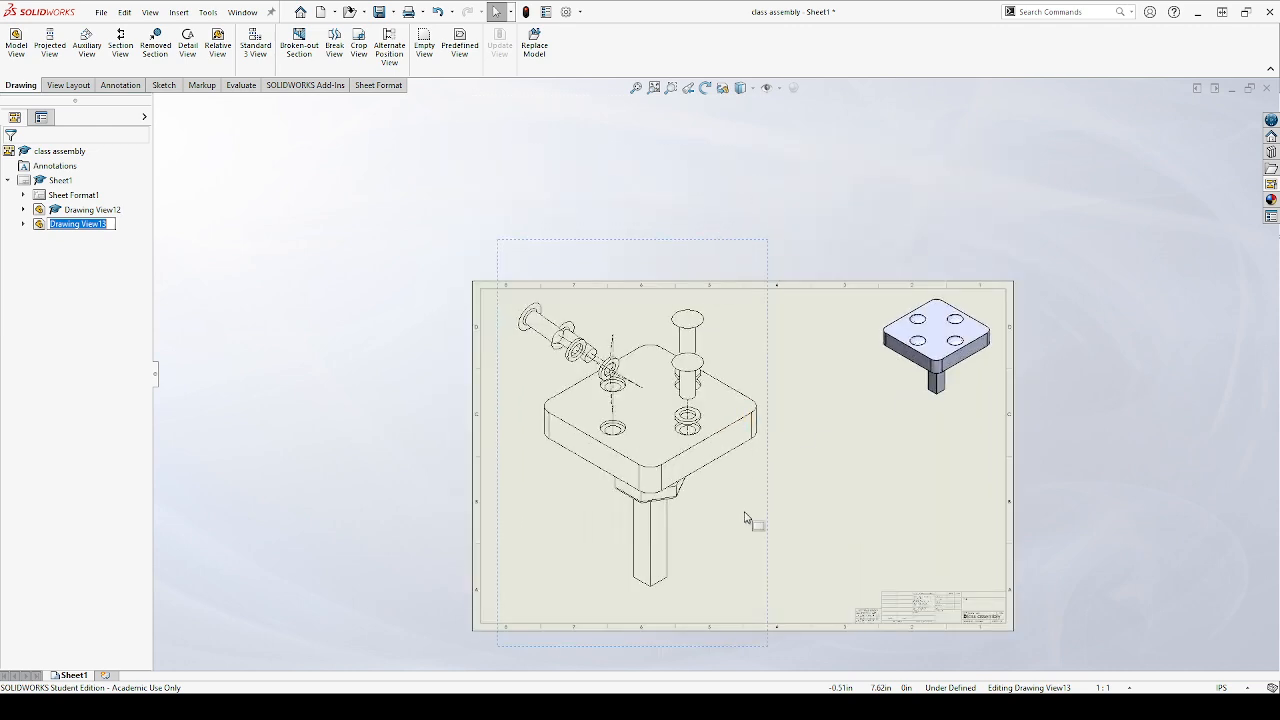
scroll(755, 457, down, 1)
click(858, 296)
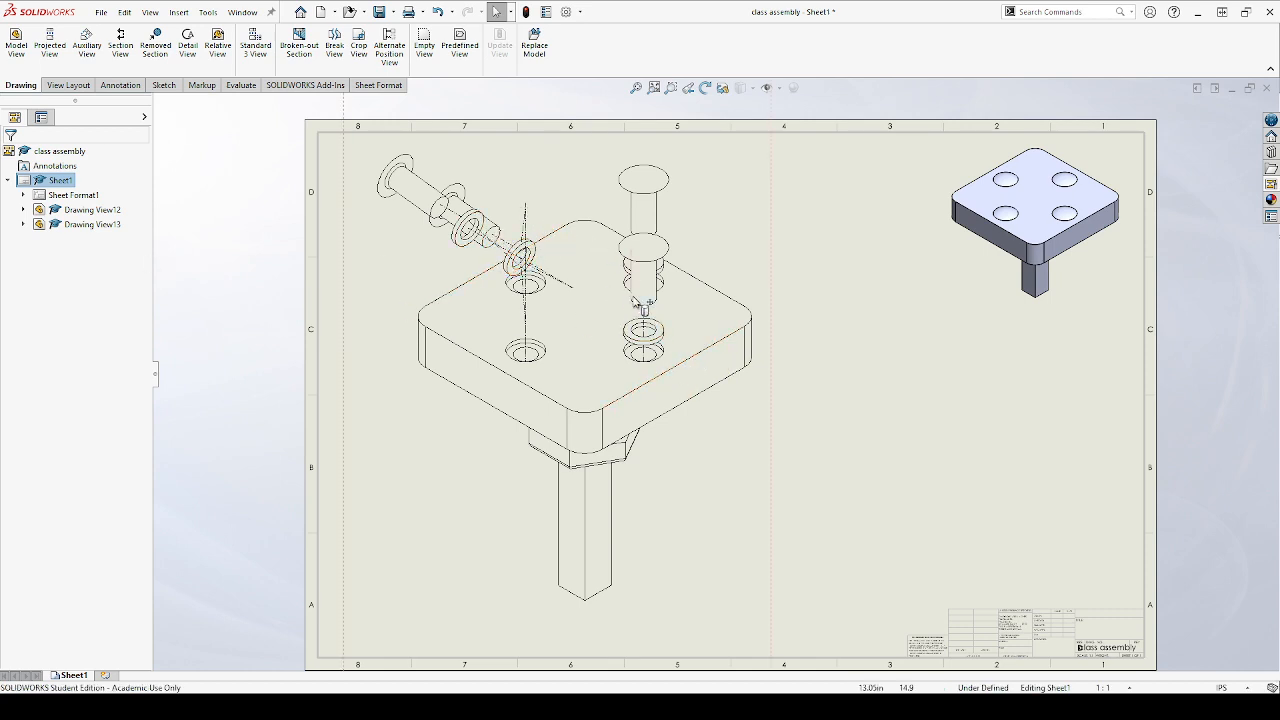
scroll(640, 285, down, 1)
scroll(645, 290, up, 5)
scroll(716, 312, down, 4)
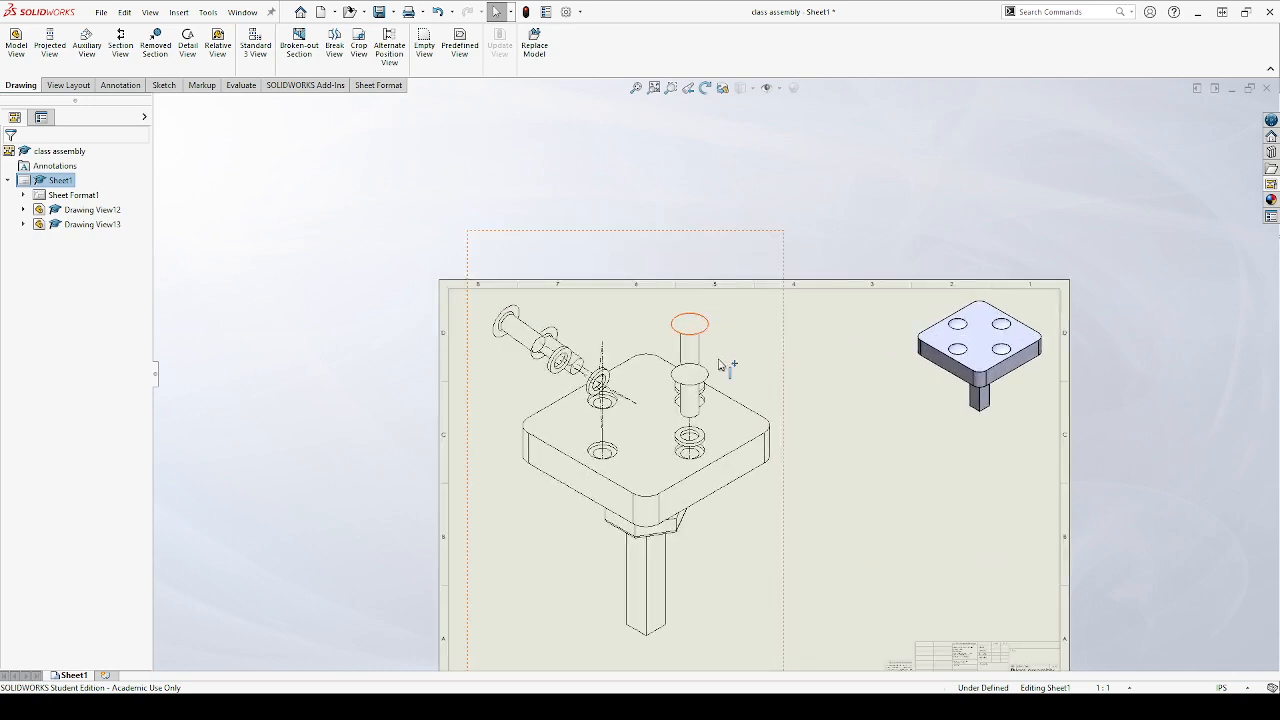
scroll(694, 560, up, 4)
scroll(694, 560, down, 2)
scroll(722, 378, down, 2)
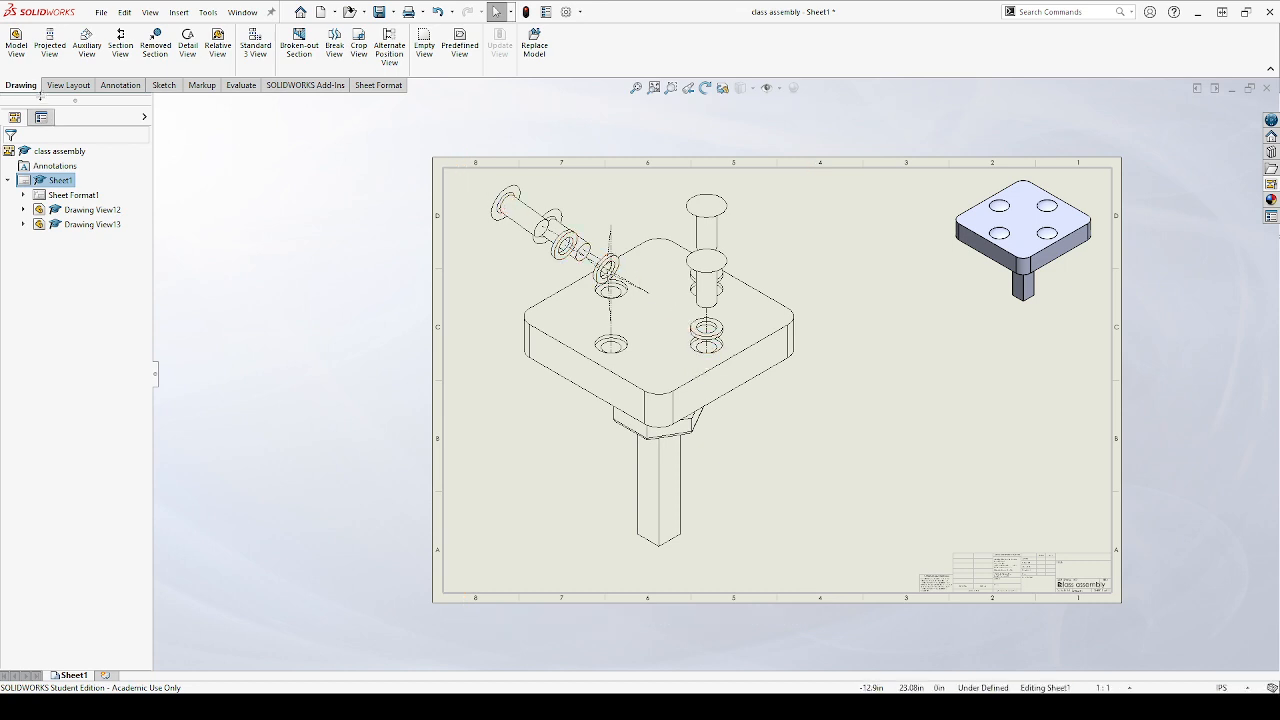
click(59, 90)
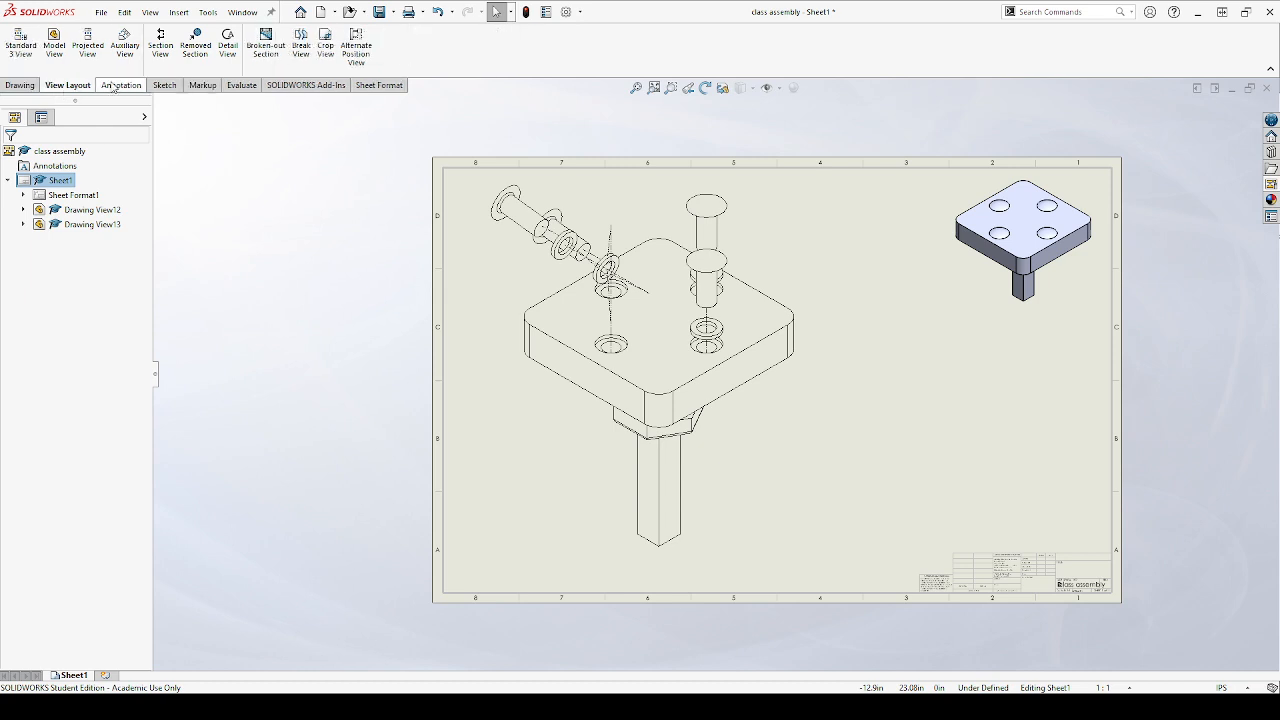
Attach a circular item-number balloon to the base plate's upper back-right edge in the exploded view, placing it up and outside the plate
click(118, 88)
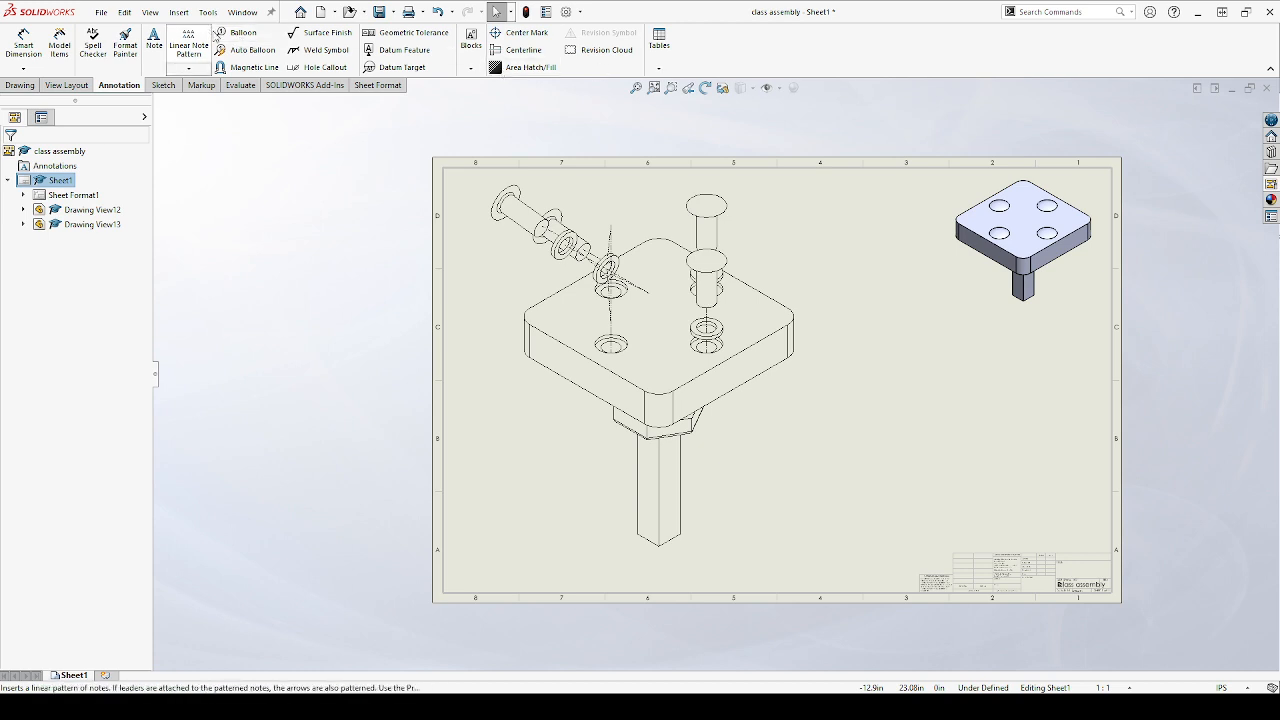
click(239, 36)
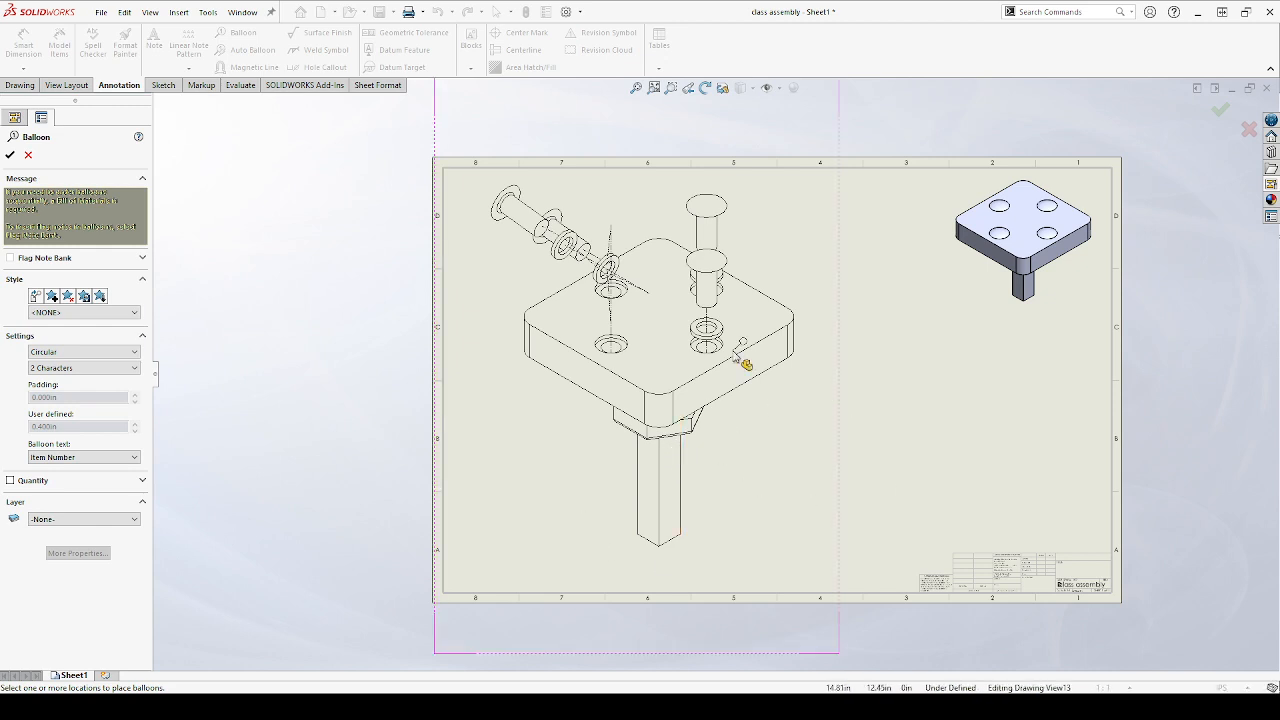
scroll(699, 431, up, 3)
scroll(675, 380, down, 3)
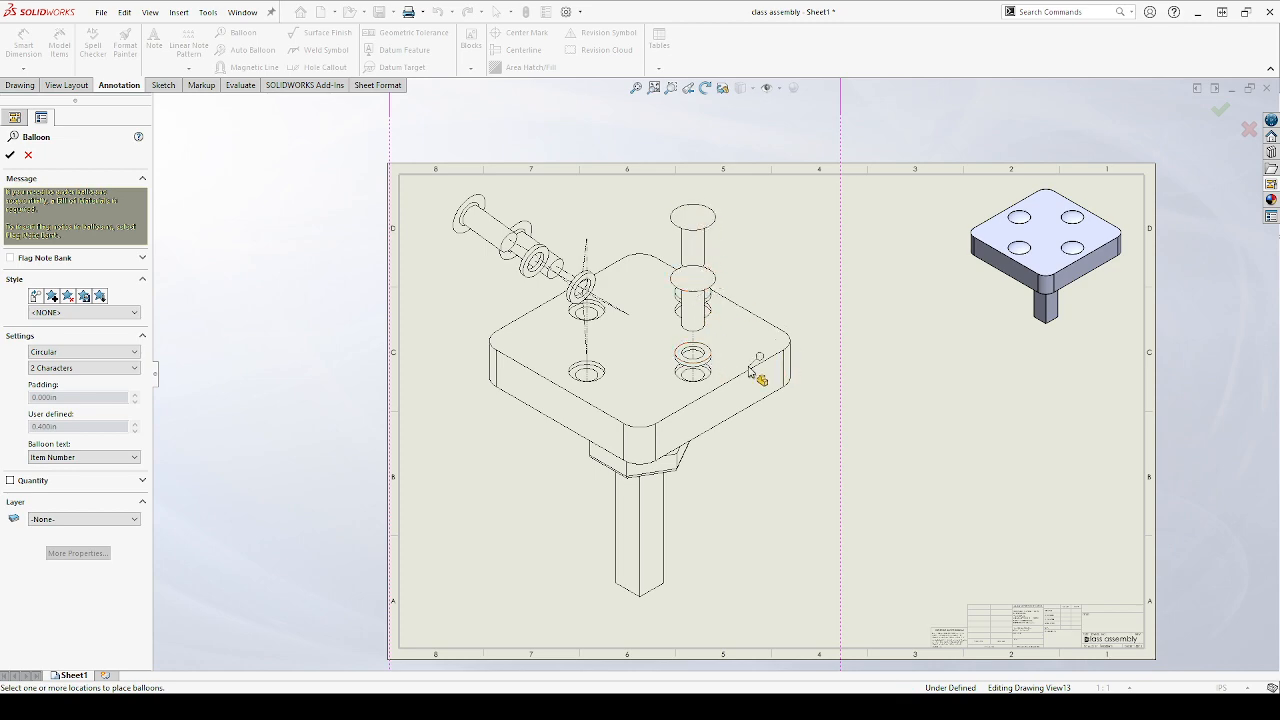
scroll(755, 368, up, 2)
scroll(732, 373, down, 6)
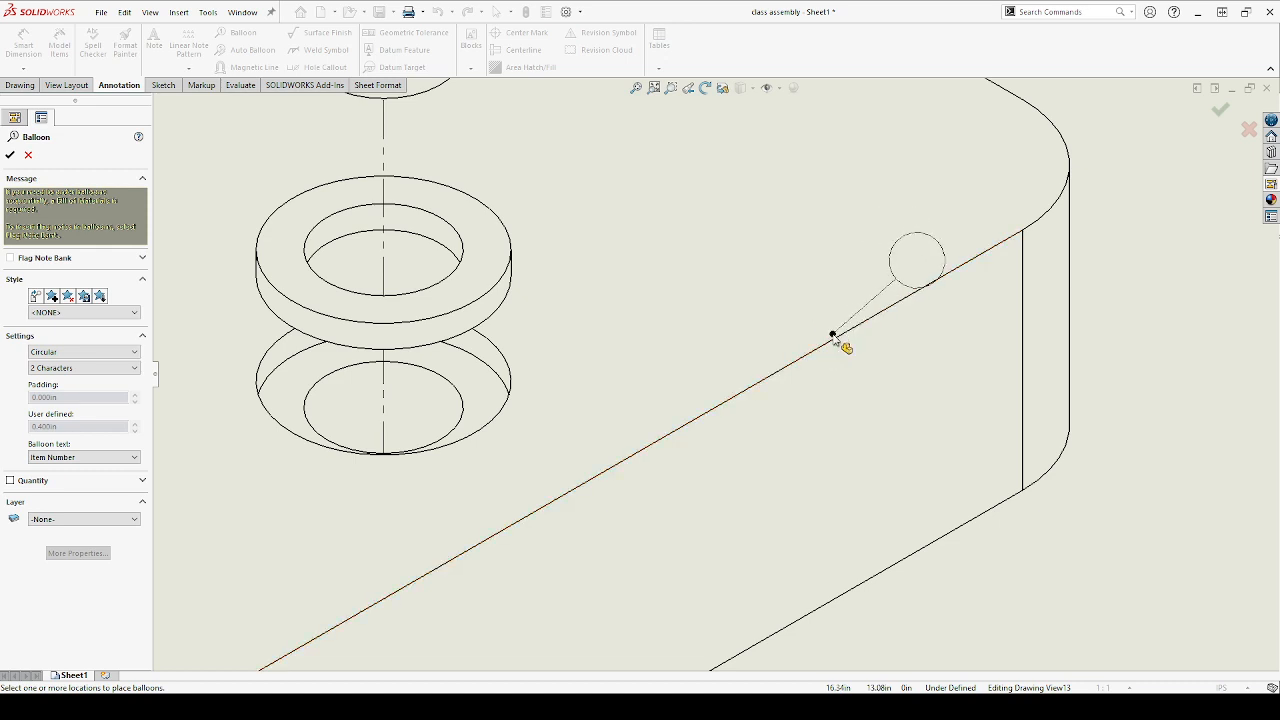
scroll(731, 326, up, 5)
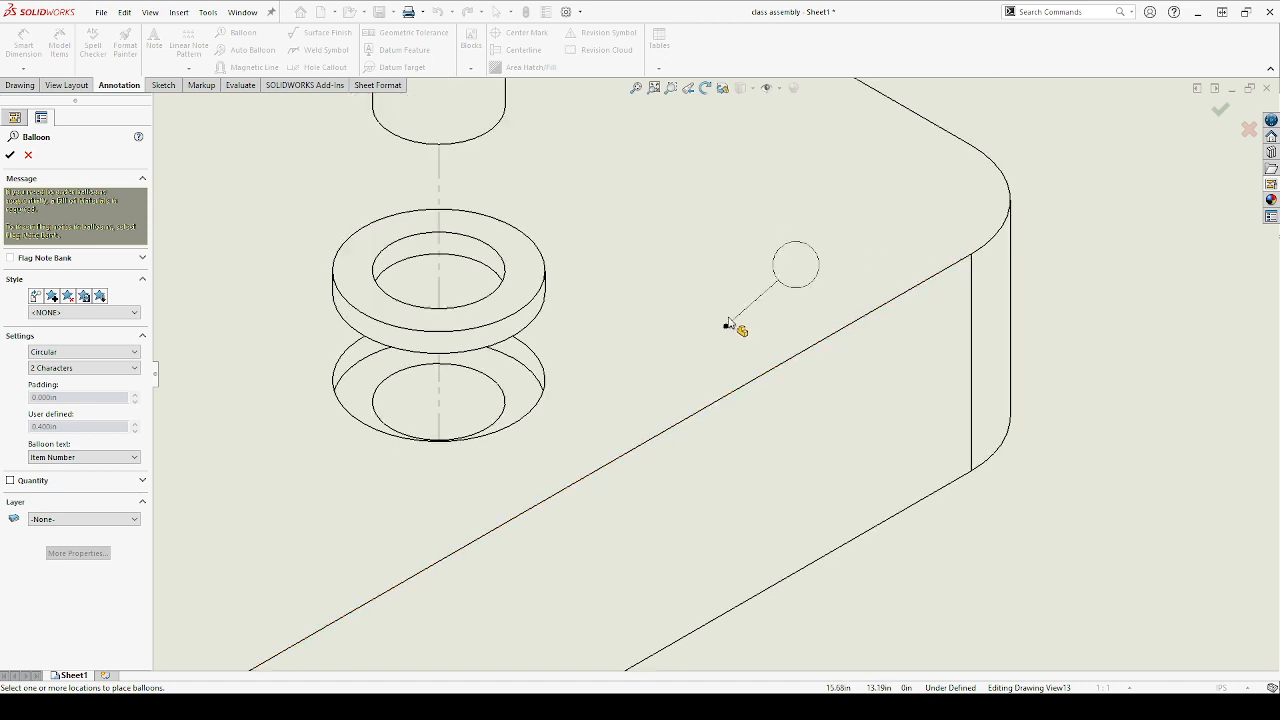
scroll(731, 326, up, 3)
scroll(731, 326, down, 6)
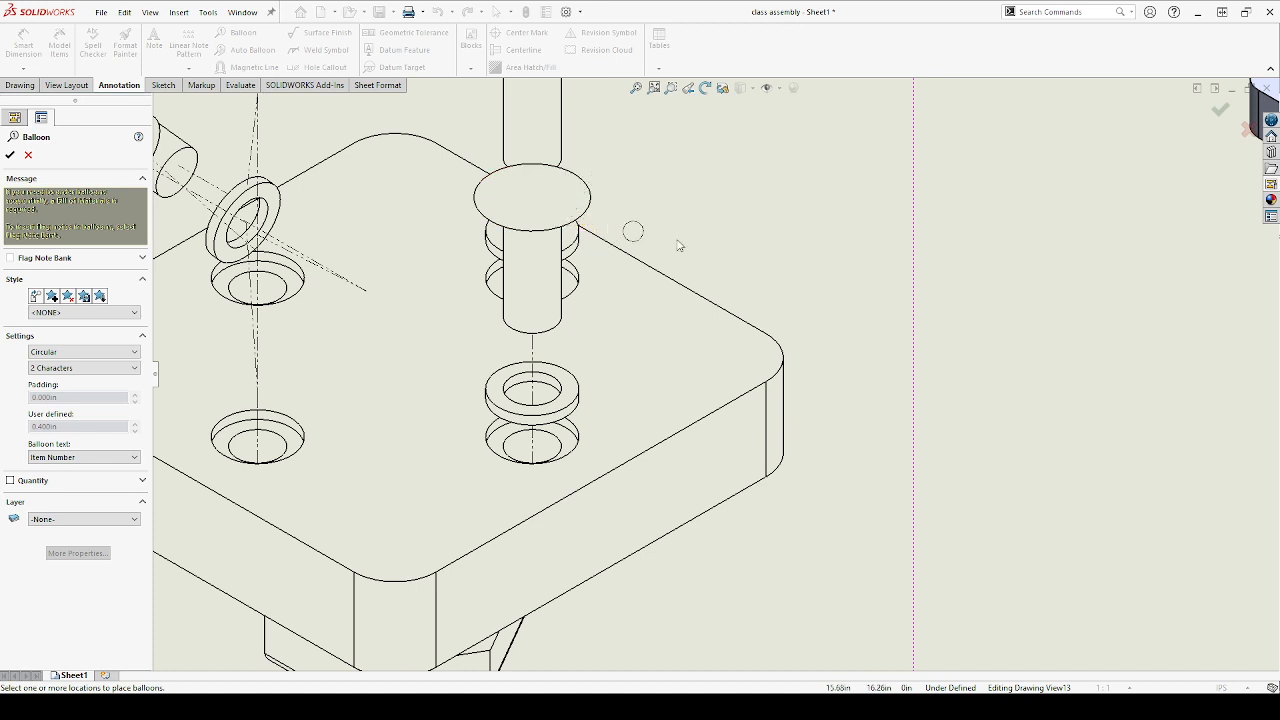
click(735, 316)
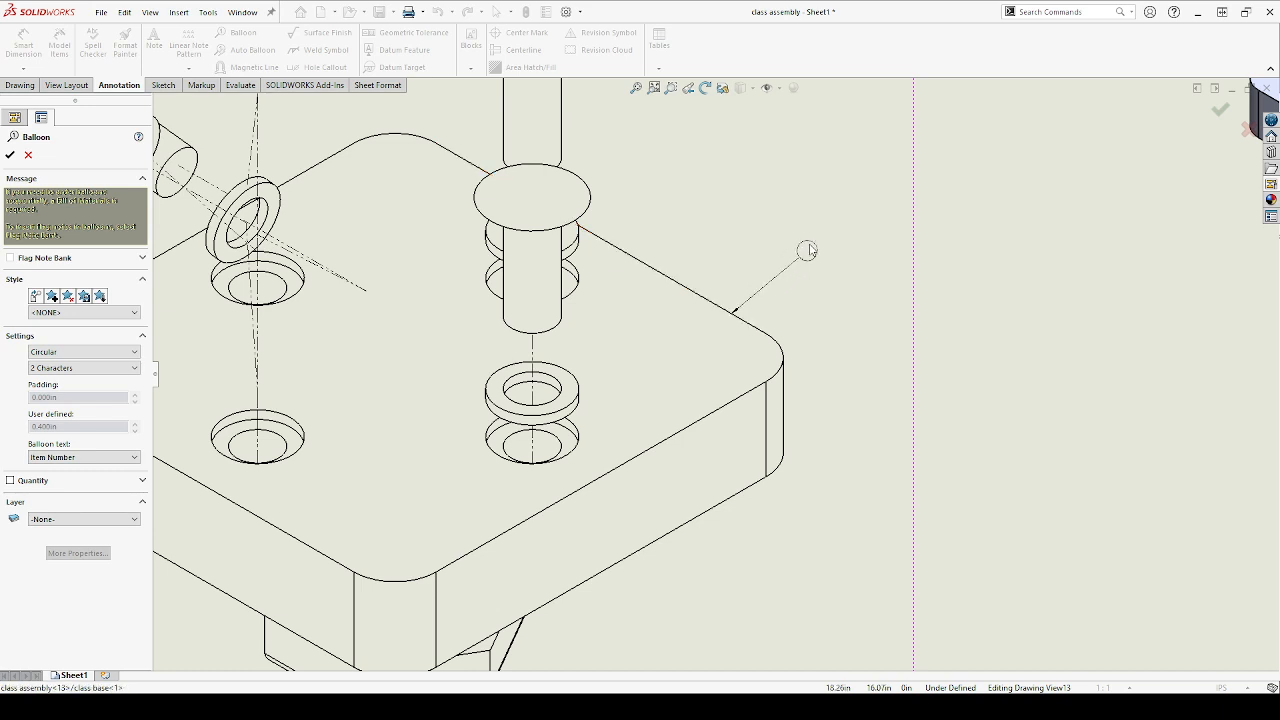
click(851, 197)
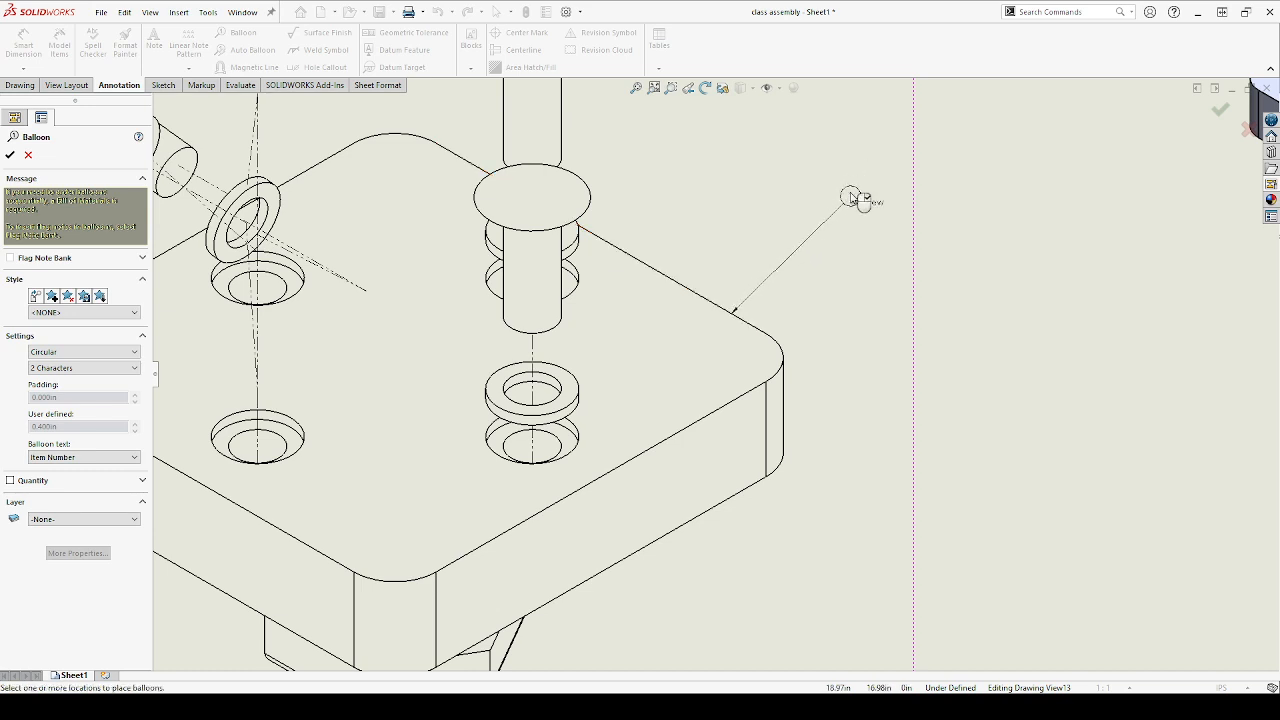
scroll(850, 206, up, 5)
scroll(803, 283, down, 5)
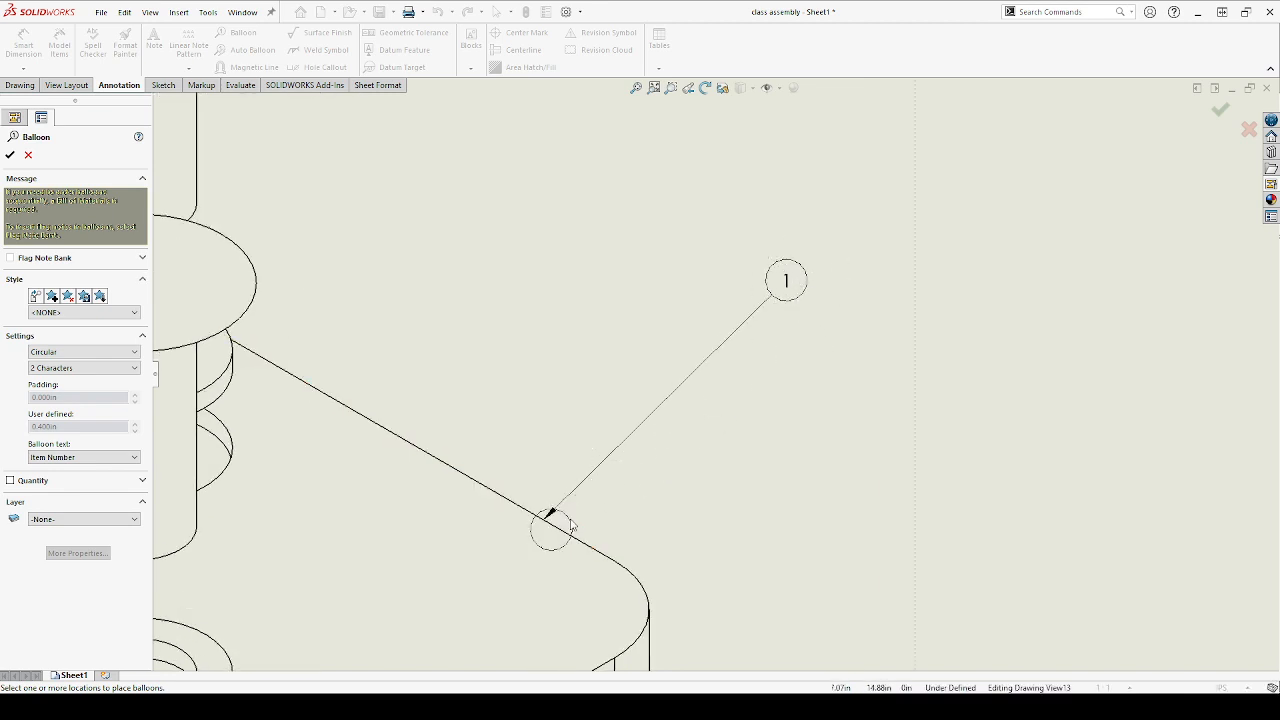
Attach an item-number balloon to the head face of the topmost vertical bolt, placing it above and to the right of the head
scroll(575, 535, up, 4)
scroll(578, 535, up, 3)
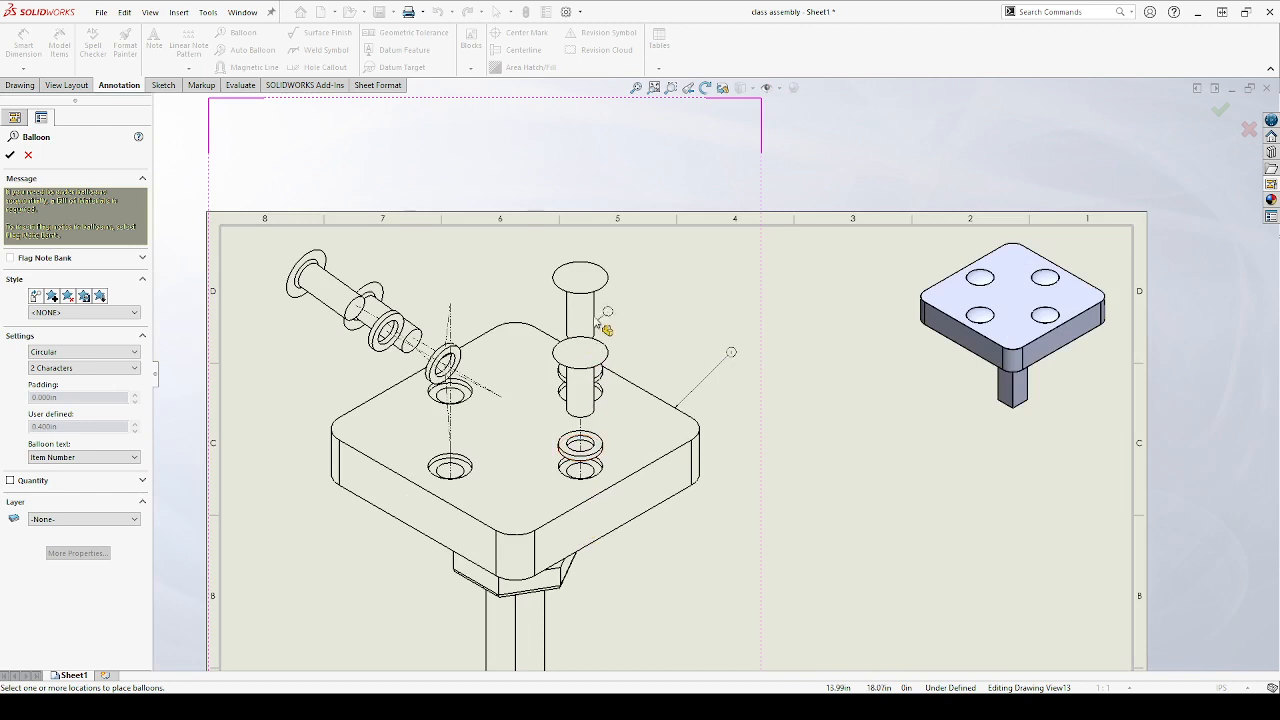
scroll(603, 292, down, 5)
scroll(692, 323, down, 2)
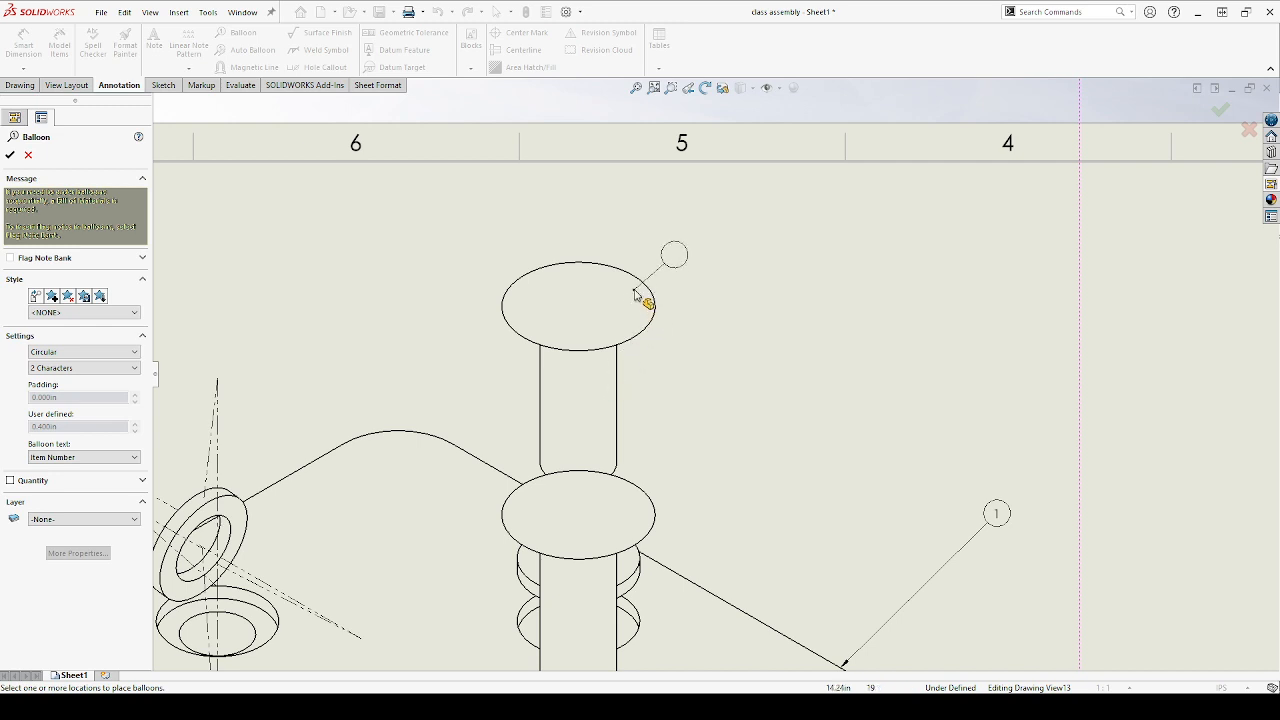
click(614, 297)
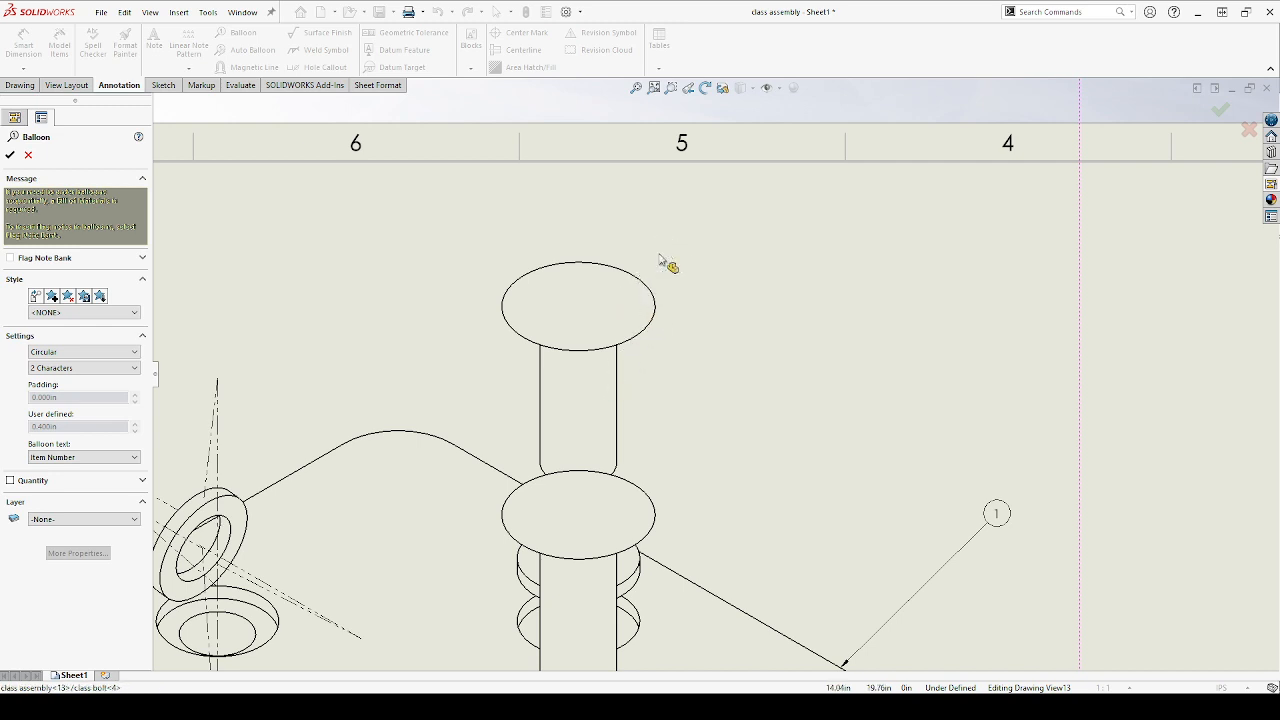
click(742, 230)
scroll(752, 268, up, 2)
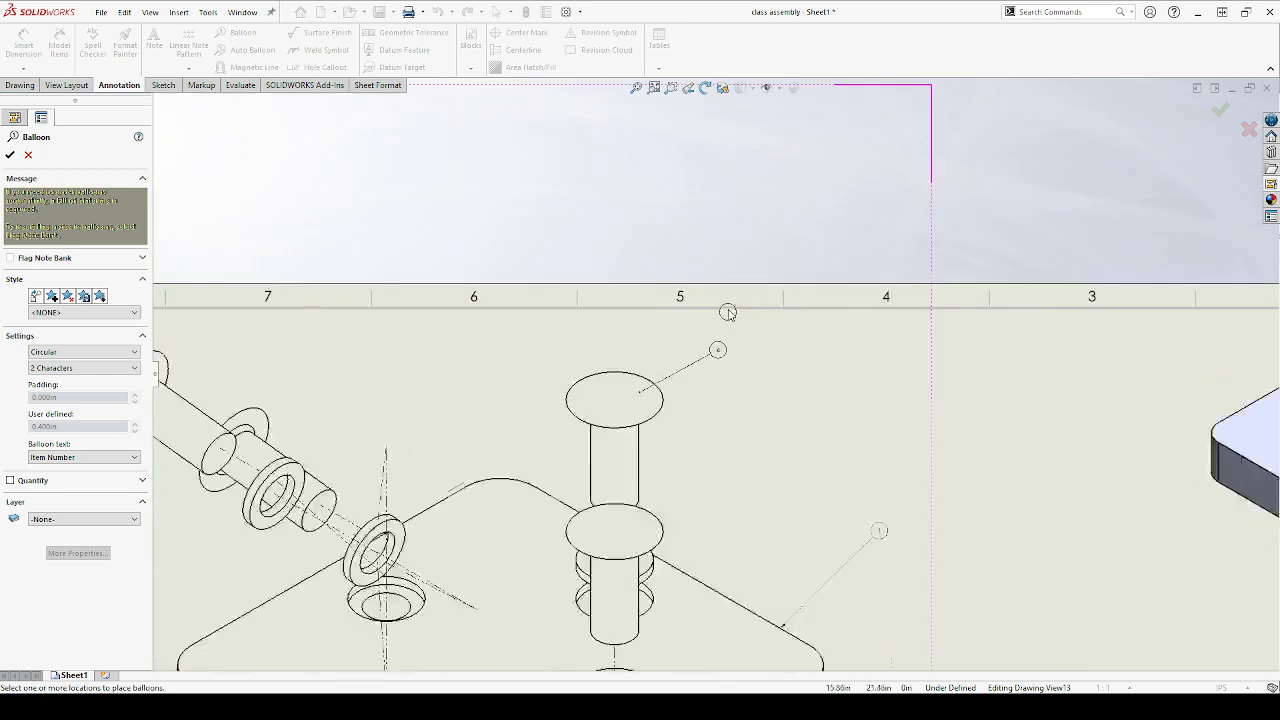
scroll(745, 357, down, 5)
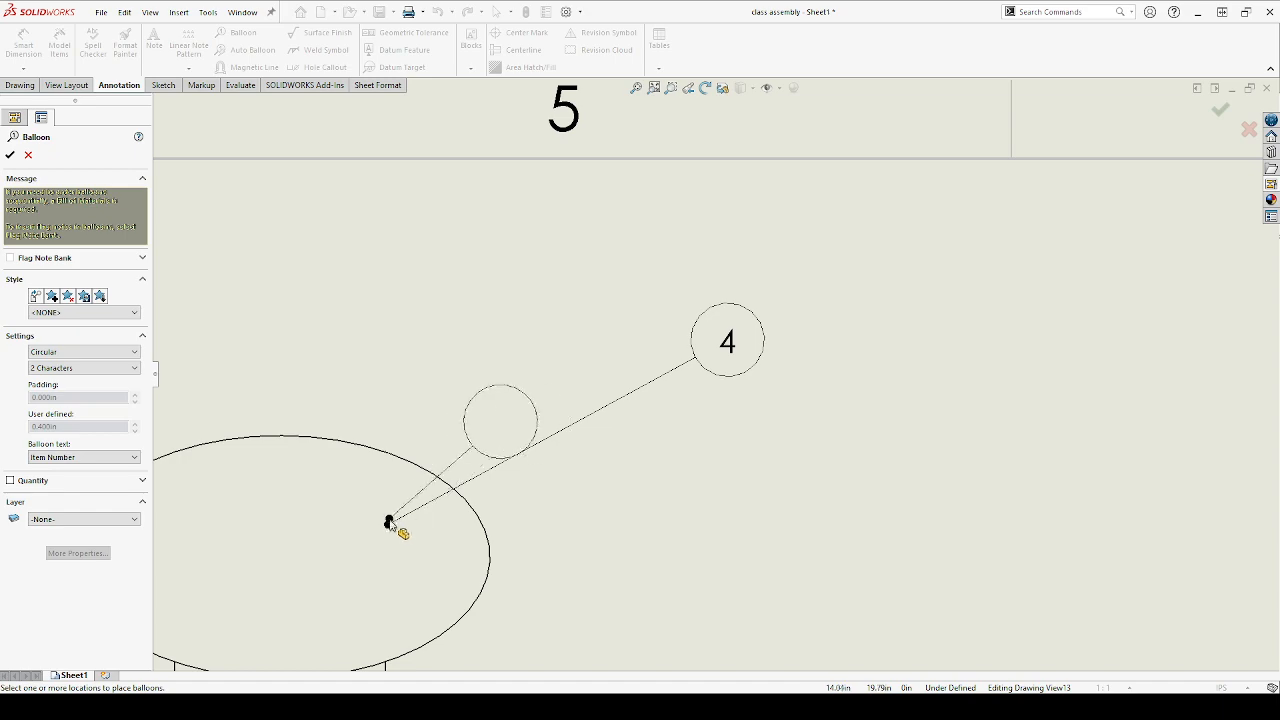
scroll(362, 550, up, 2)
scroll(420, 535, down, 2)
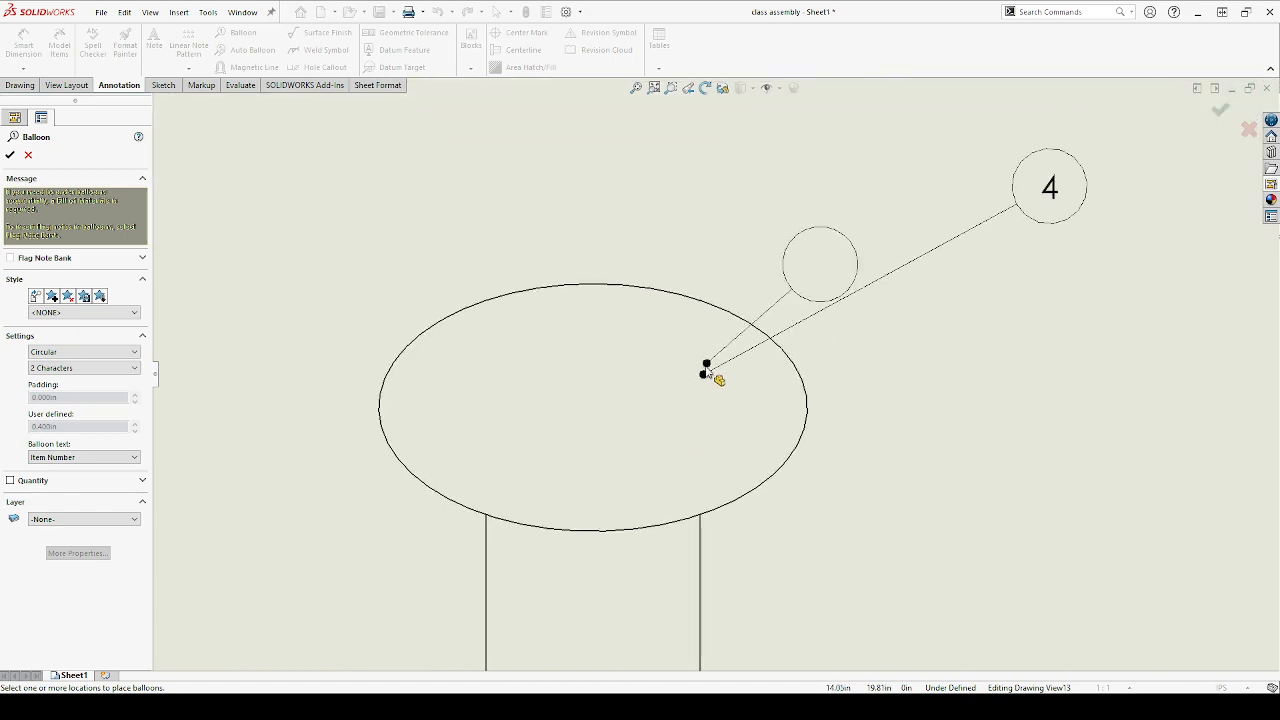
Attach an item-number balloon to the outer edge of the washer on the tilted bolt, placing it below and to the left
scroll(714, 383, up, 3)
scroll(748, 449, up, 2)
scroll(800, 480, down, 6)
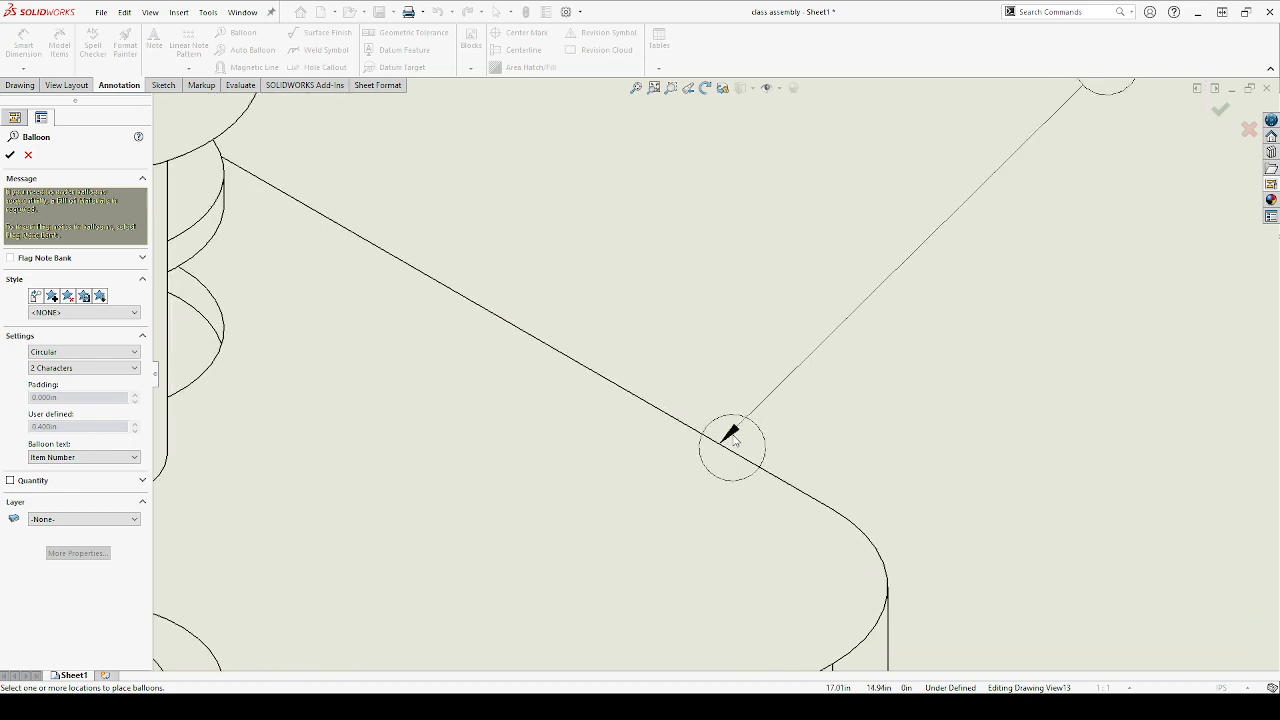
scroll(732, 435, up, 7)
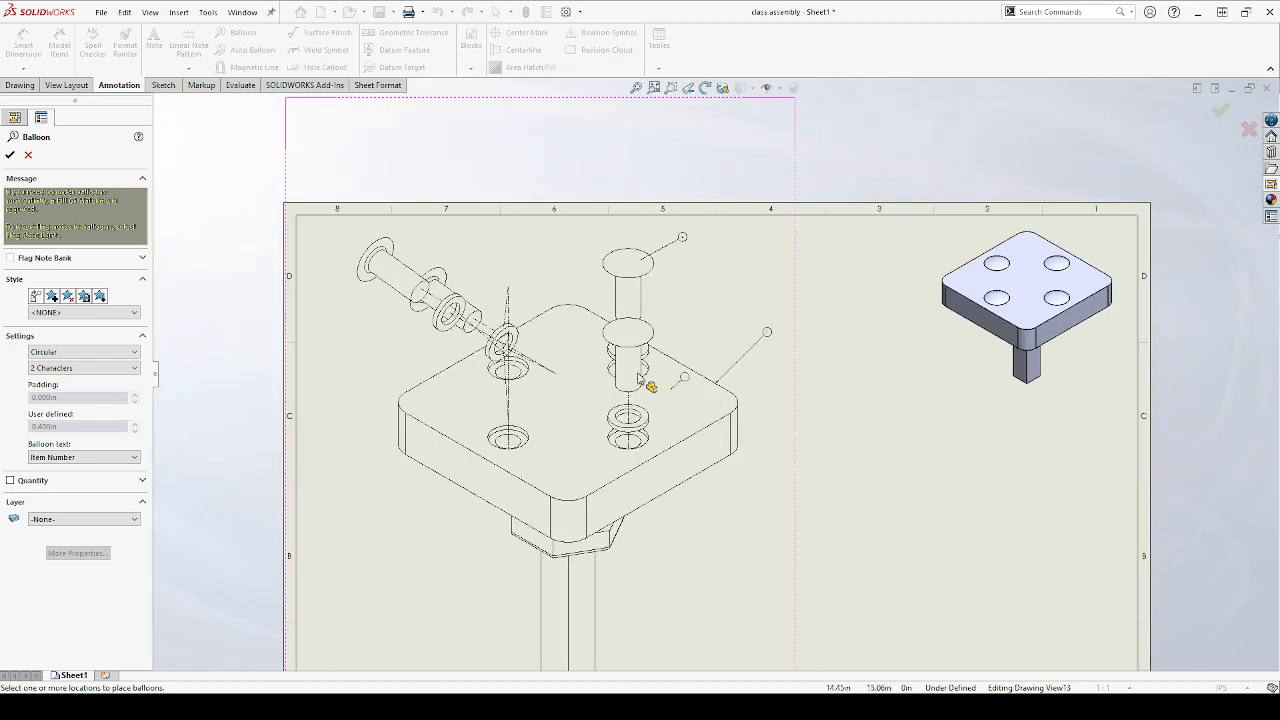
scroll(540, 350, up, 2)
scroll(735, 440, down, 6)
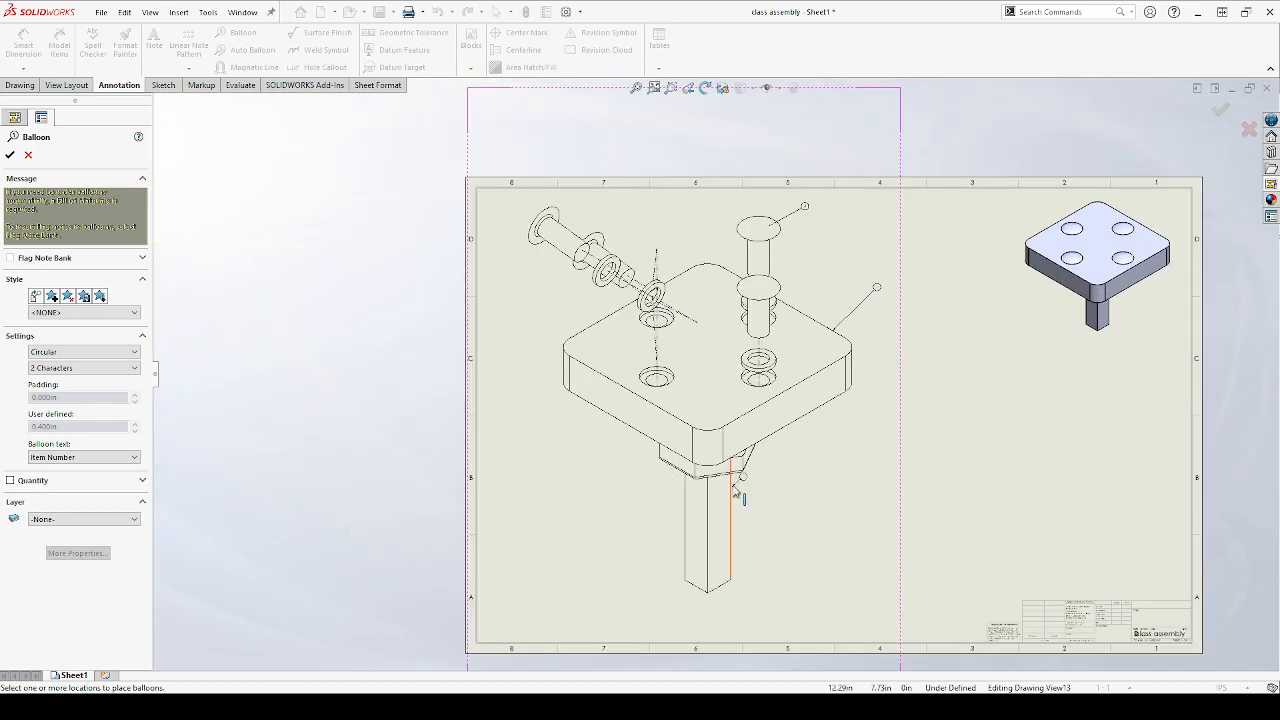
scroll(660, 330, up, 2)
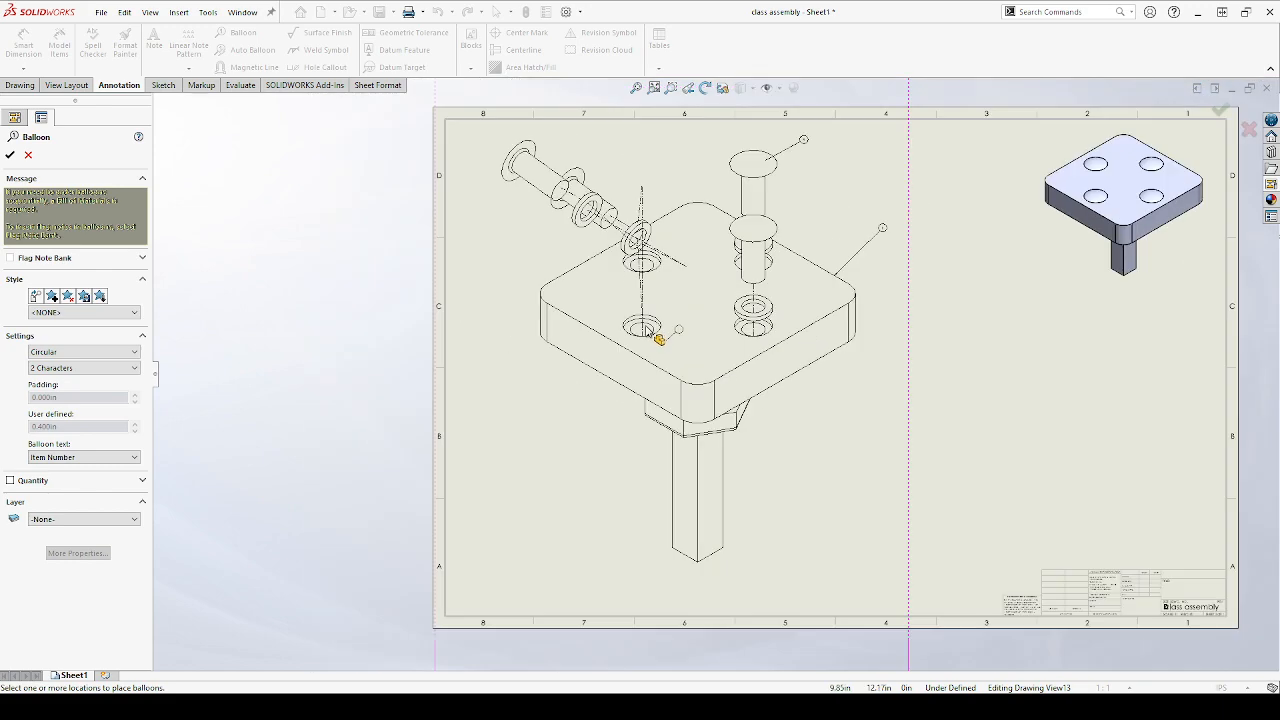
scroll(560, 250, down, 1)
scroll(560, 250, down, 4)
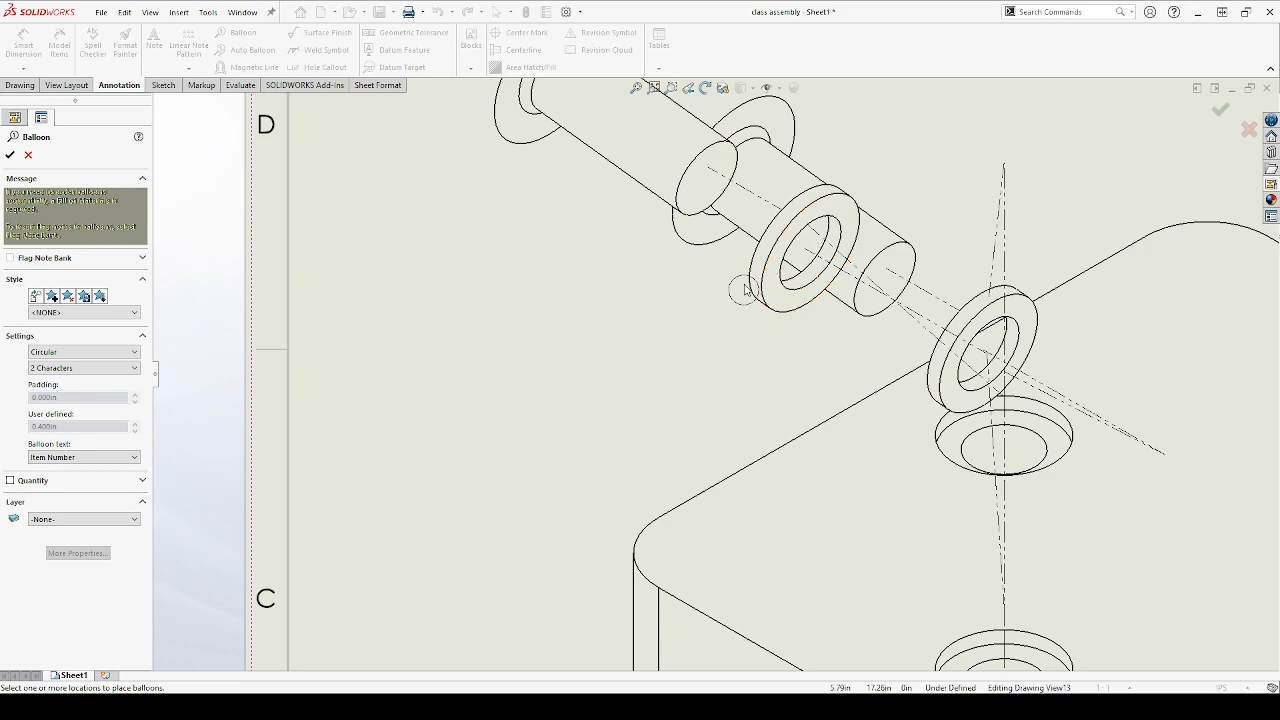
click(745, 286)
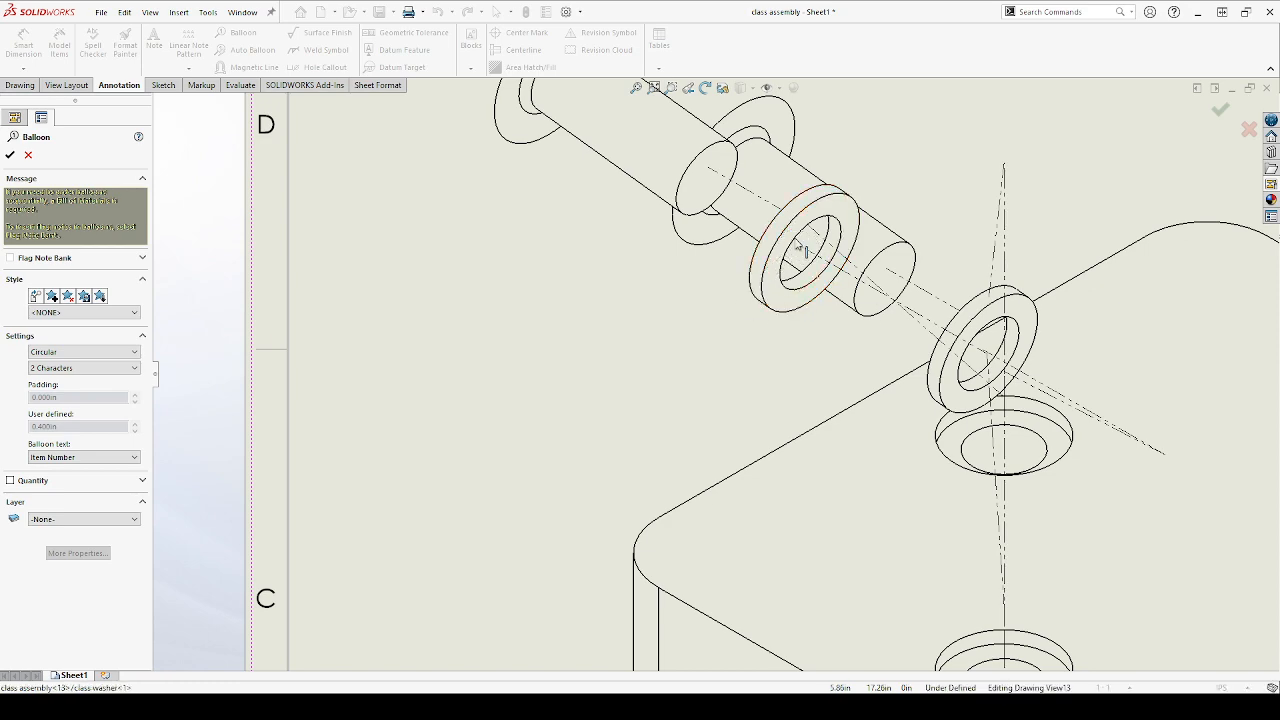
click(607, 388)
Attach an item-number balloon to the right edge of the square leg below the base plate and finish the balloon command
scroll(605, 420, up, 4)
scroll(605, 420, up, 2)
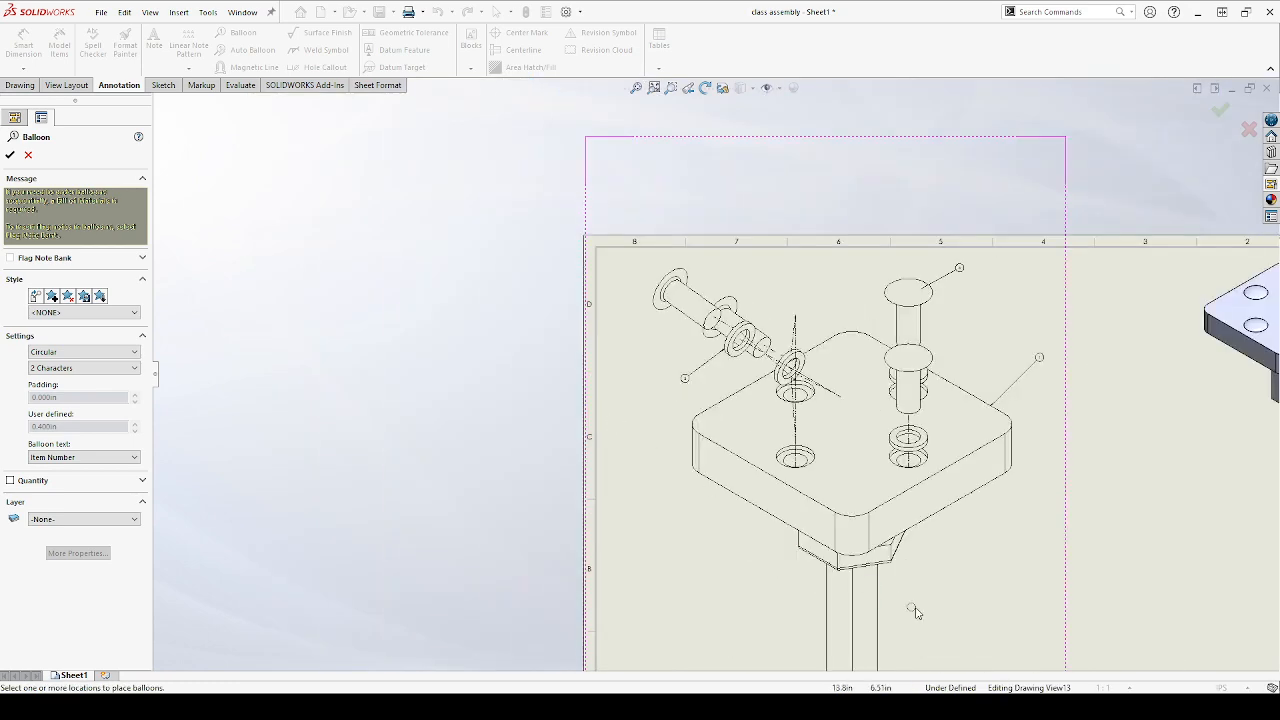
scroll(910, 608, down, 5)
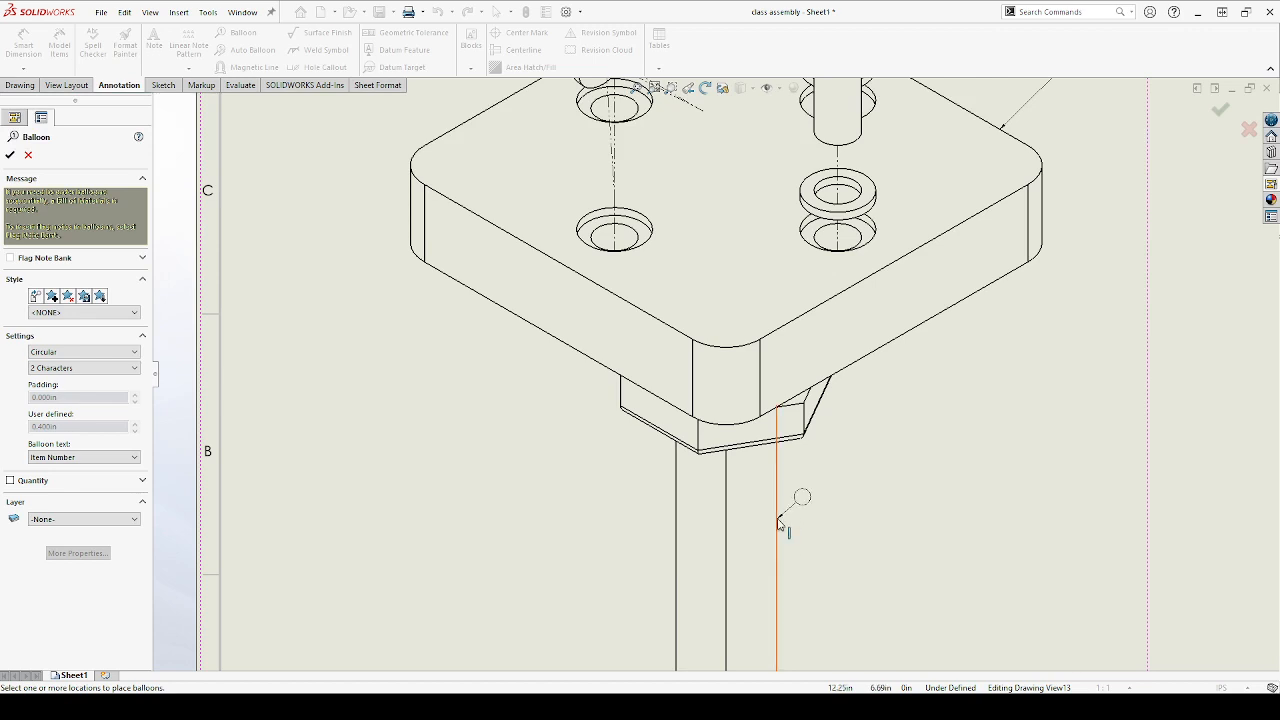
click(779, 519)
click(901, 468)
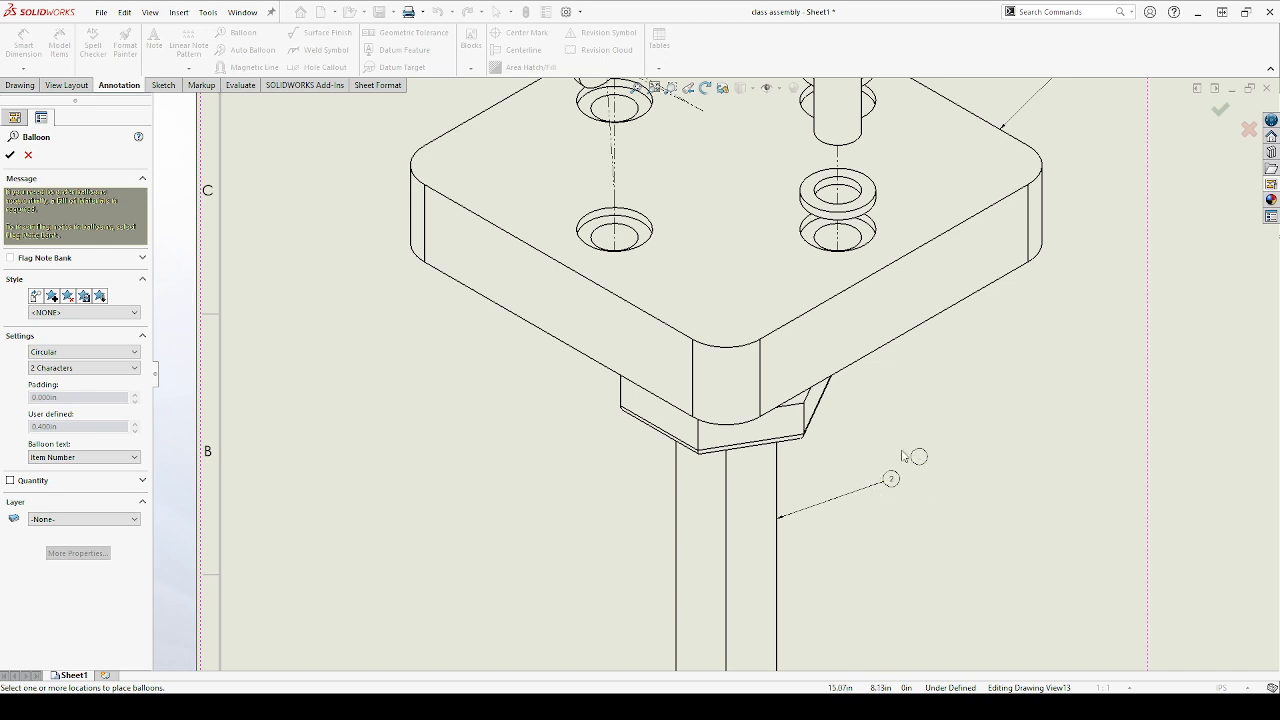
click(11, 156)
key(f)
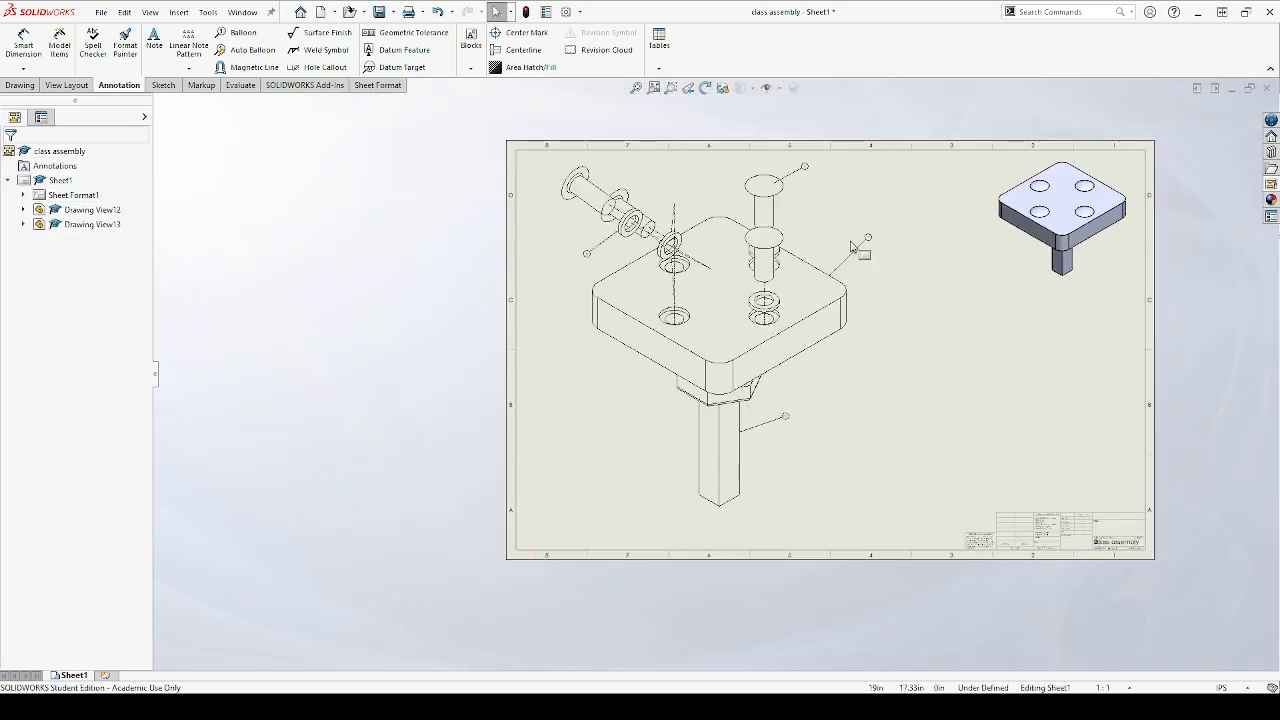
scroll(851, 246, down, 3)
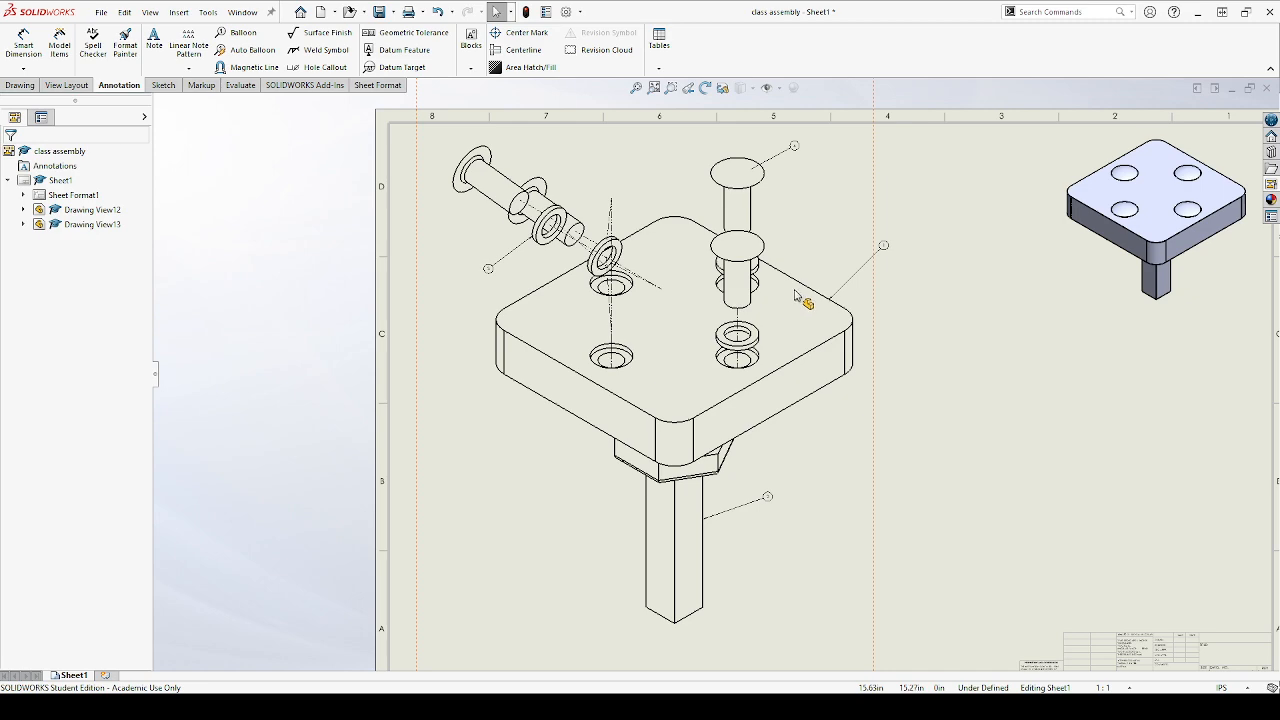
key(f)
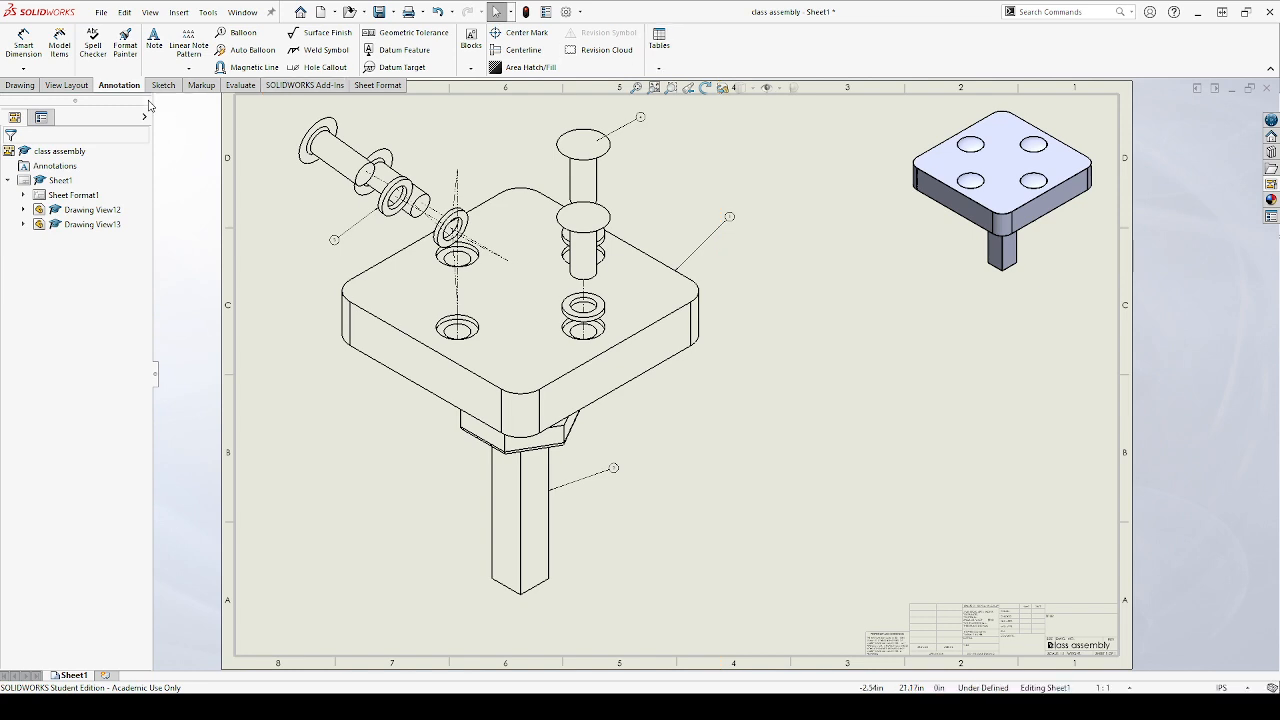
Search the commands for "table" and show the Table toolbar
click(20, 85)
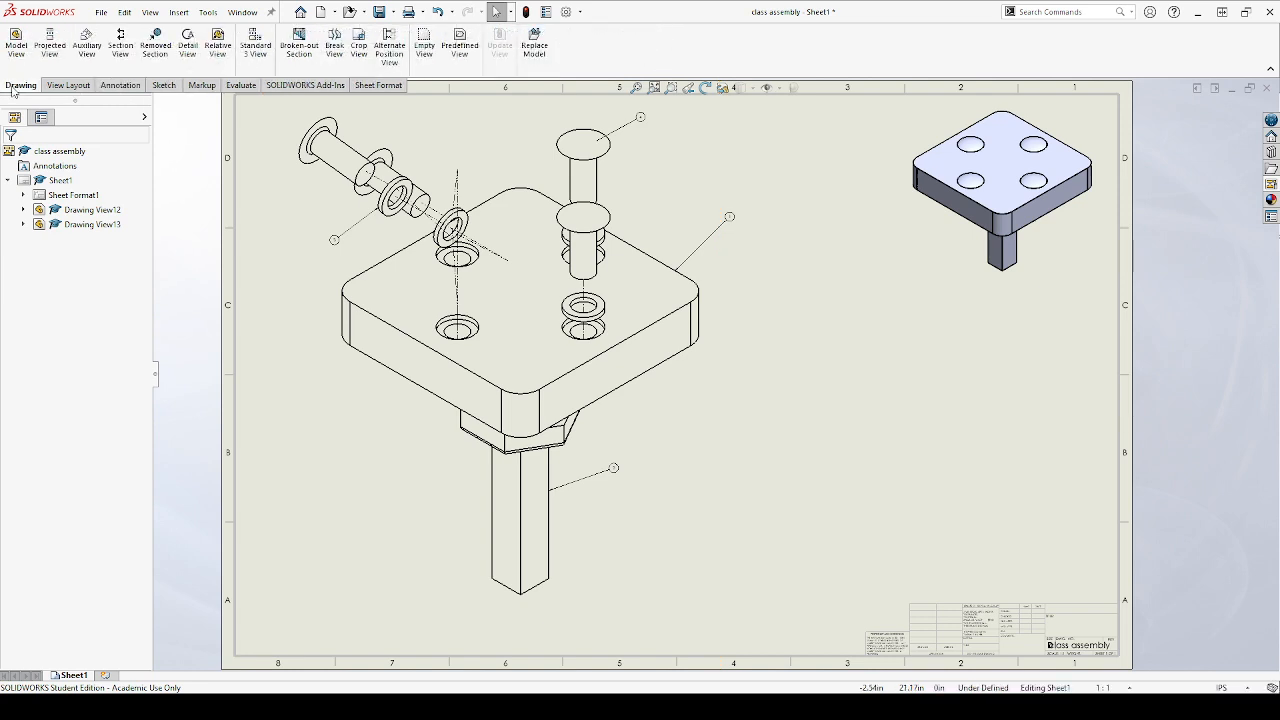
click(121, 86)
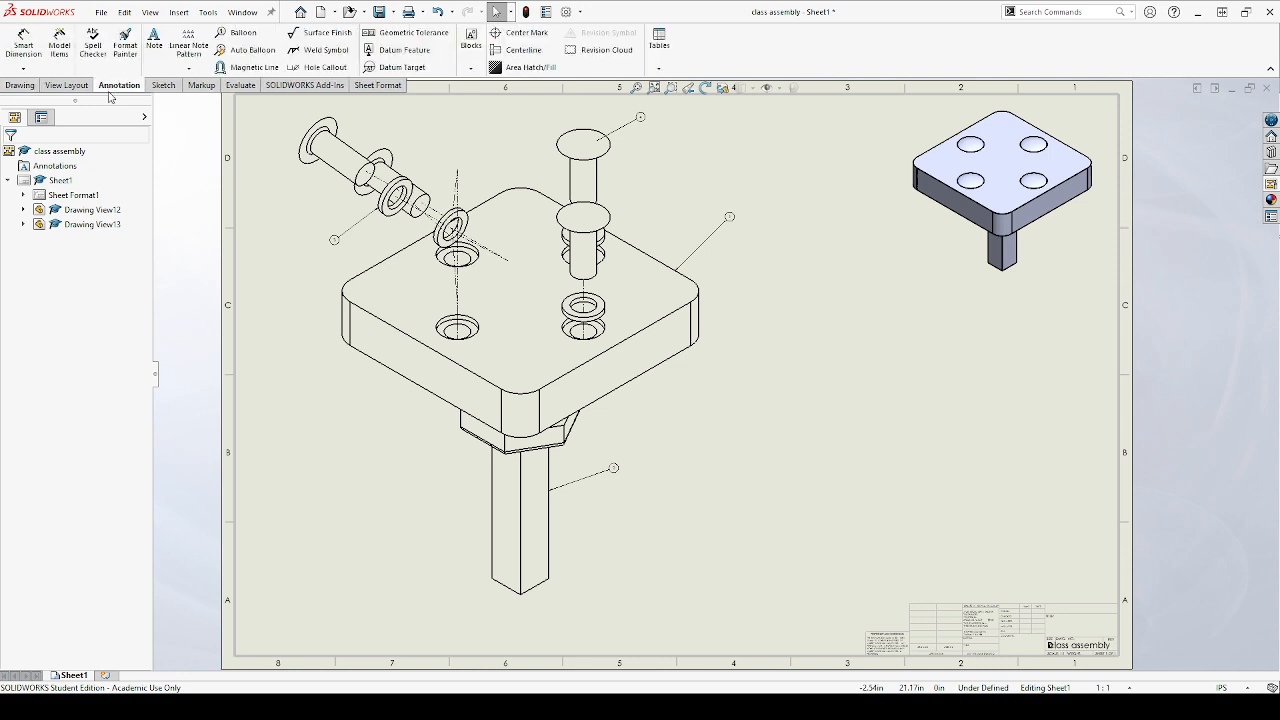
click(662, 72)
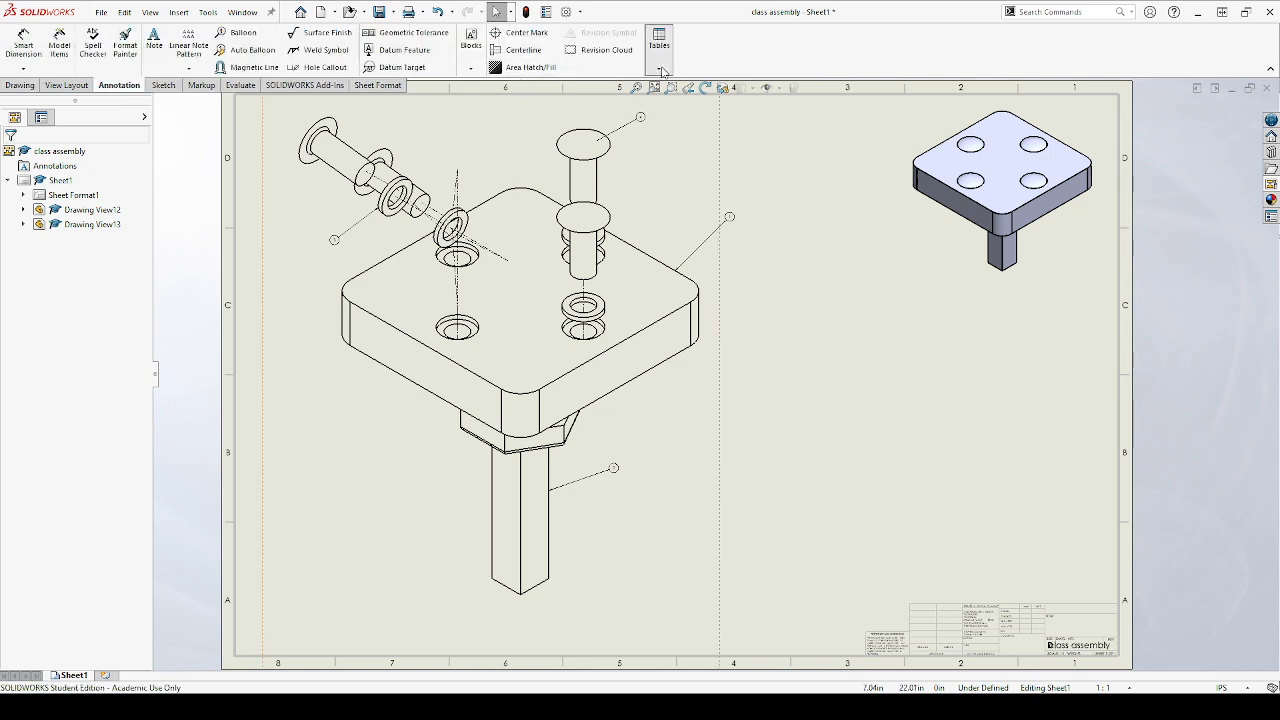
click(1027, 11)
text(table)
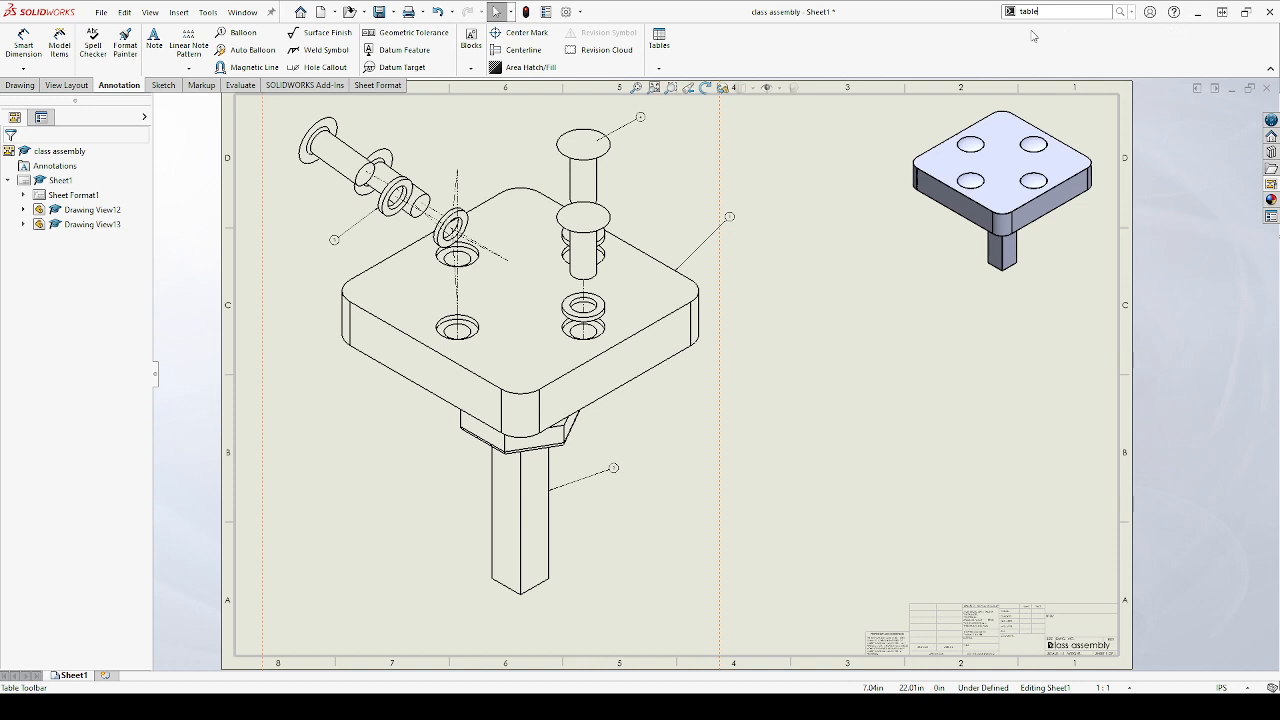
key(Return)
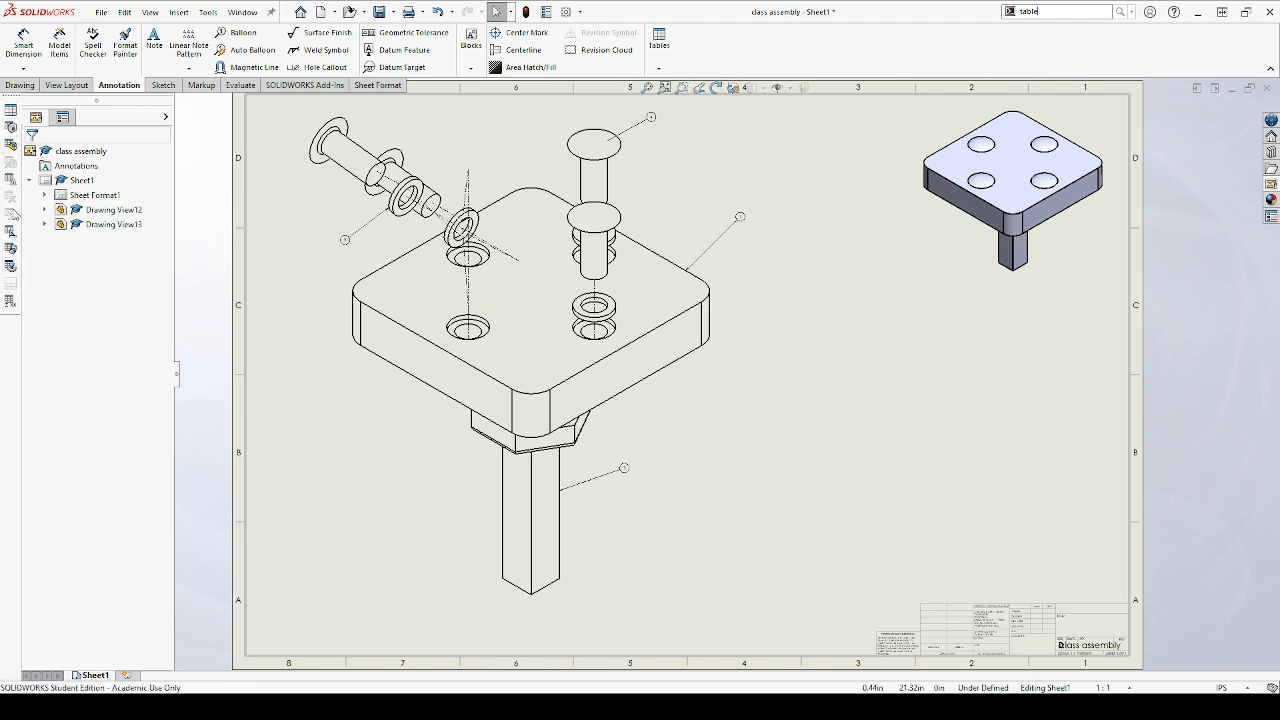
Insert a parts-only bill of materials for the exploded view using the bom-standard template, without attaching it to the anchor point
click(10, 125)
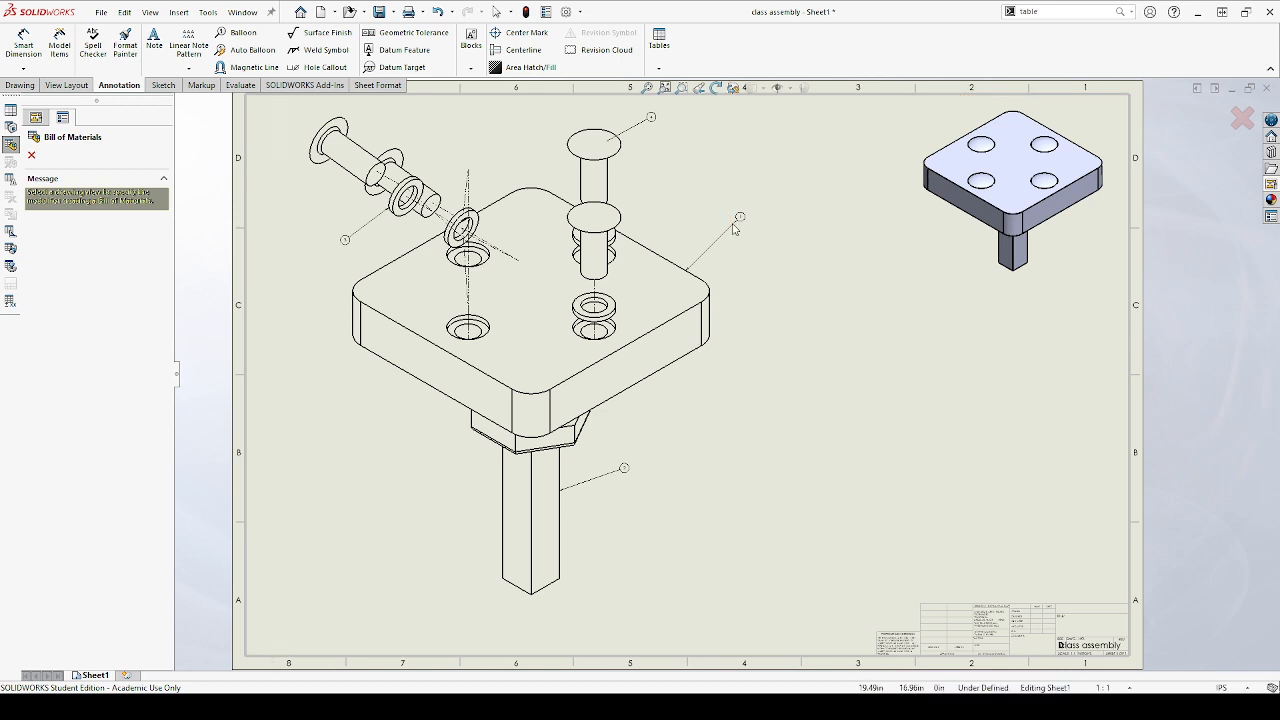
click(737, 290)
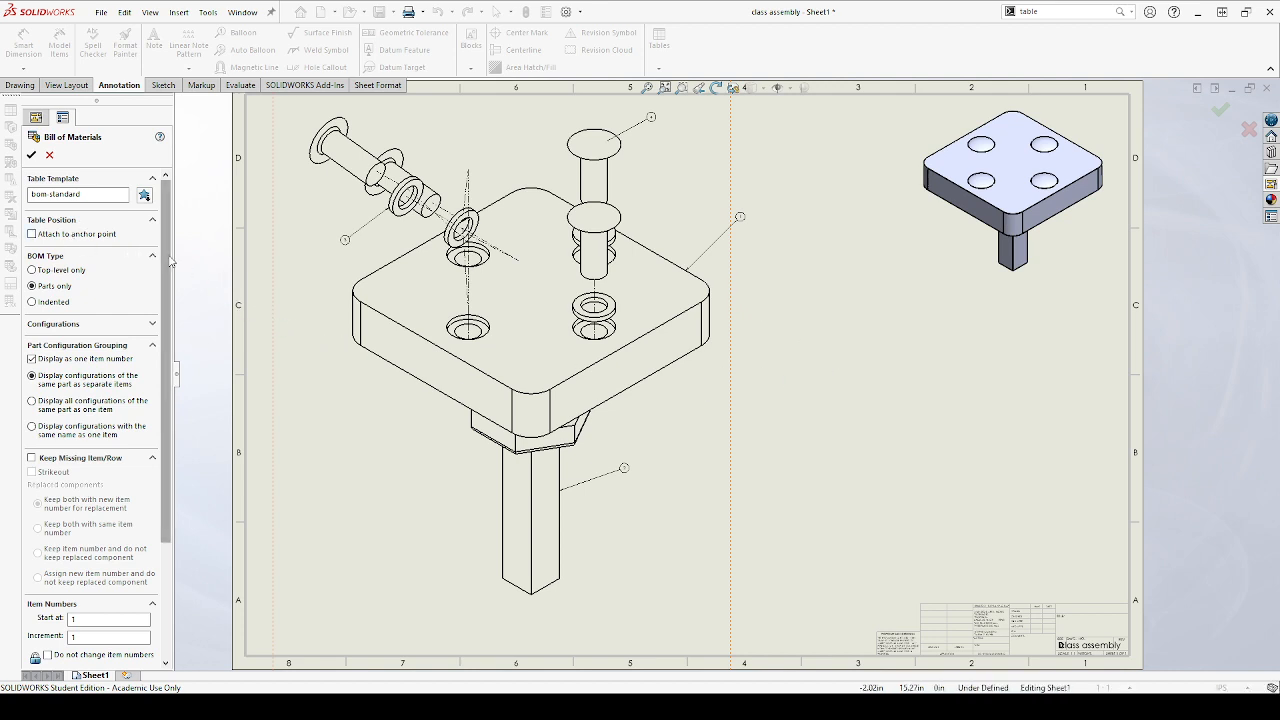
mouse_move(165, 262)
mouse_down()
mouse_move(166, 406)
mouse_move(161, 248)
mouse_up()
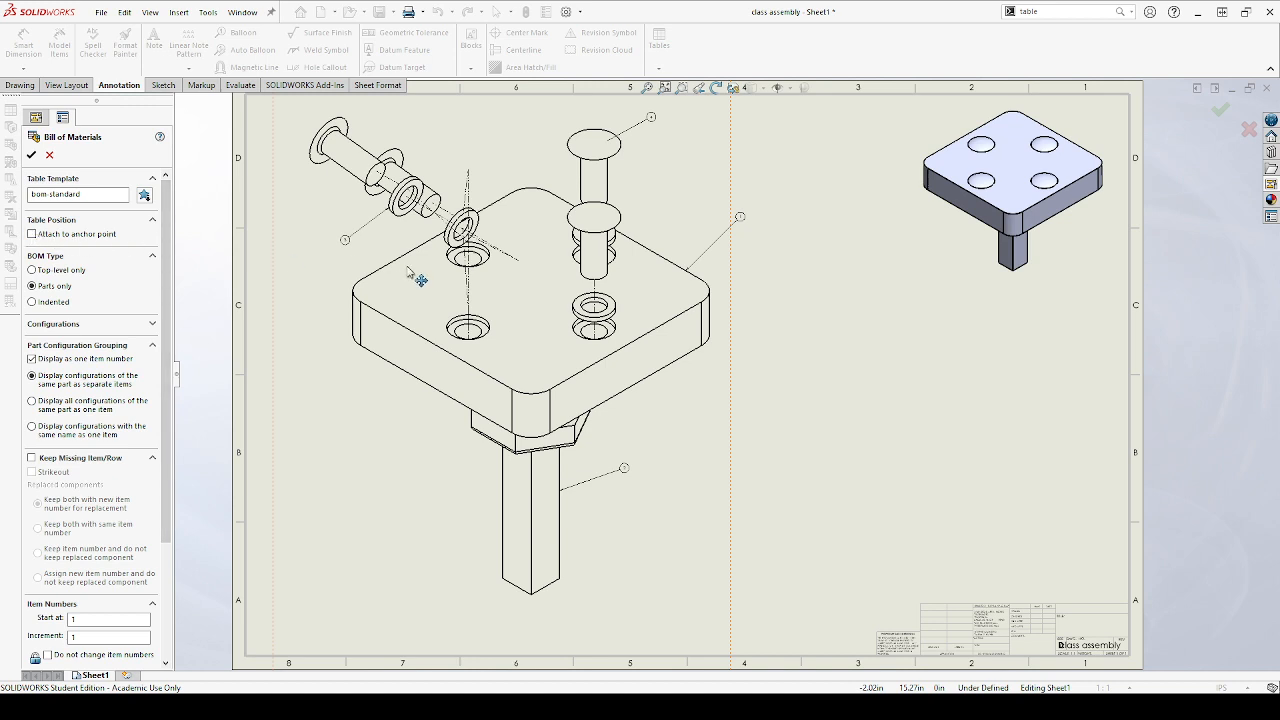
scroll(737, 489, up, 3)
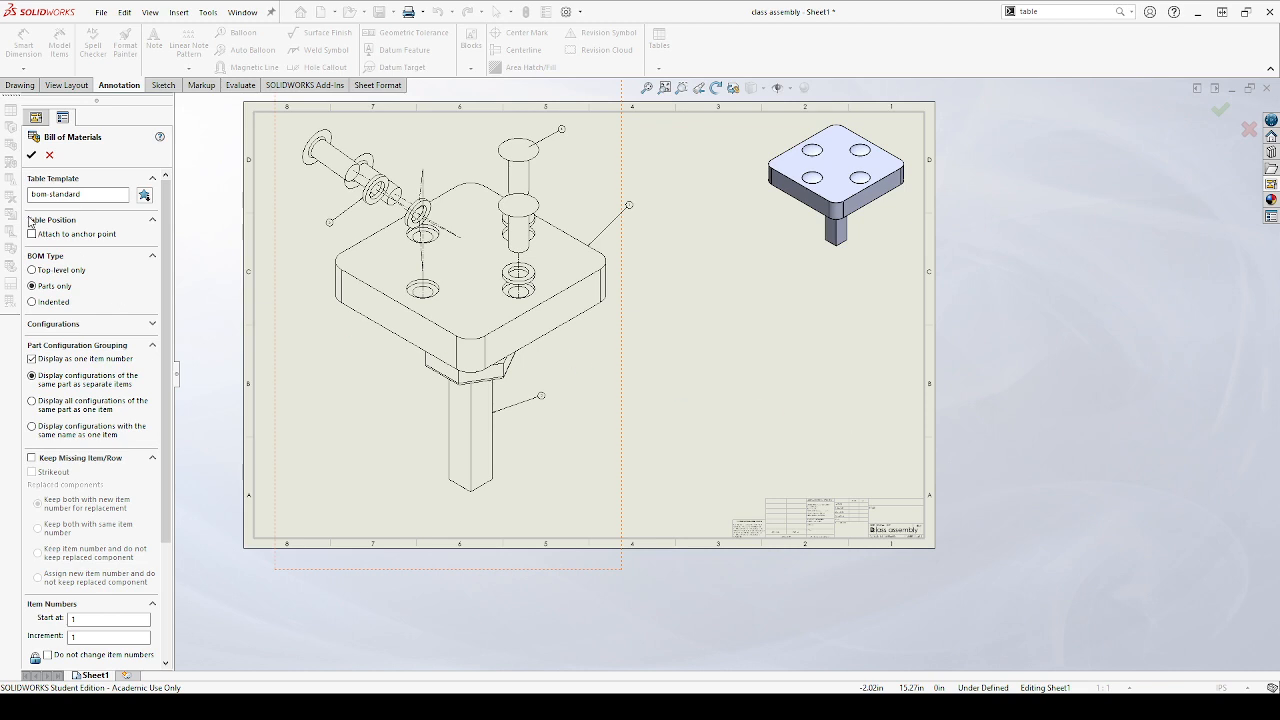
click(31, 155)
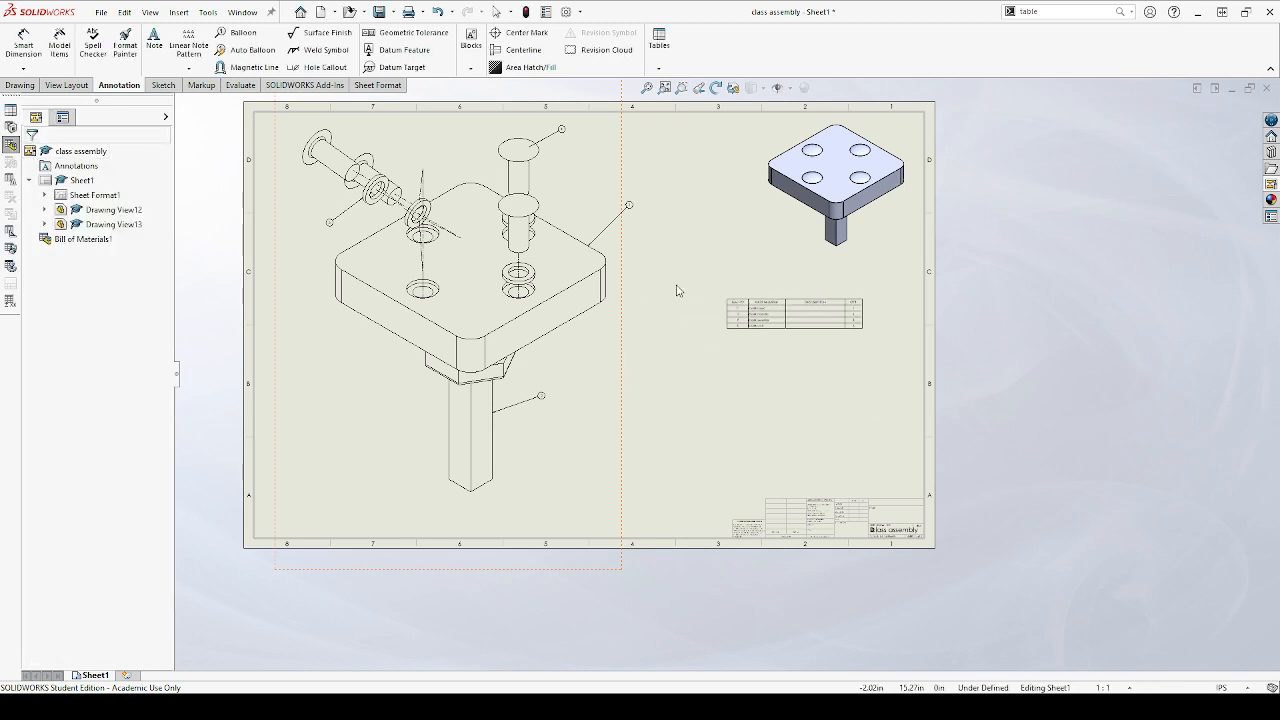
Compare the item numbers, part numbers and quantities in the bill of materials with the balloons on the exploded view
scroll(728, 380, up, 3)
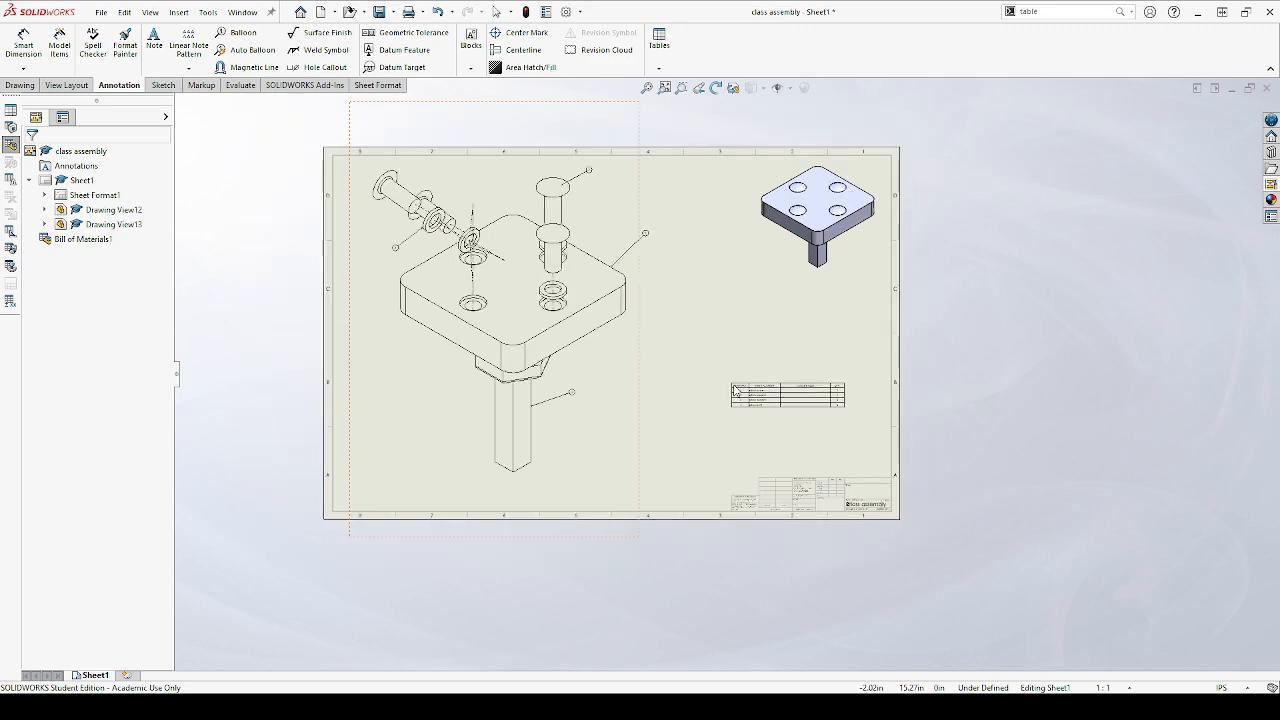
scroll(728, 380, down, 3)
scroll(688, 368, down, 6)
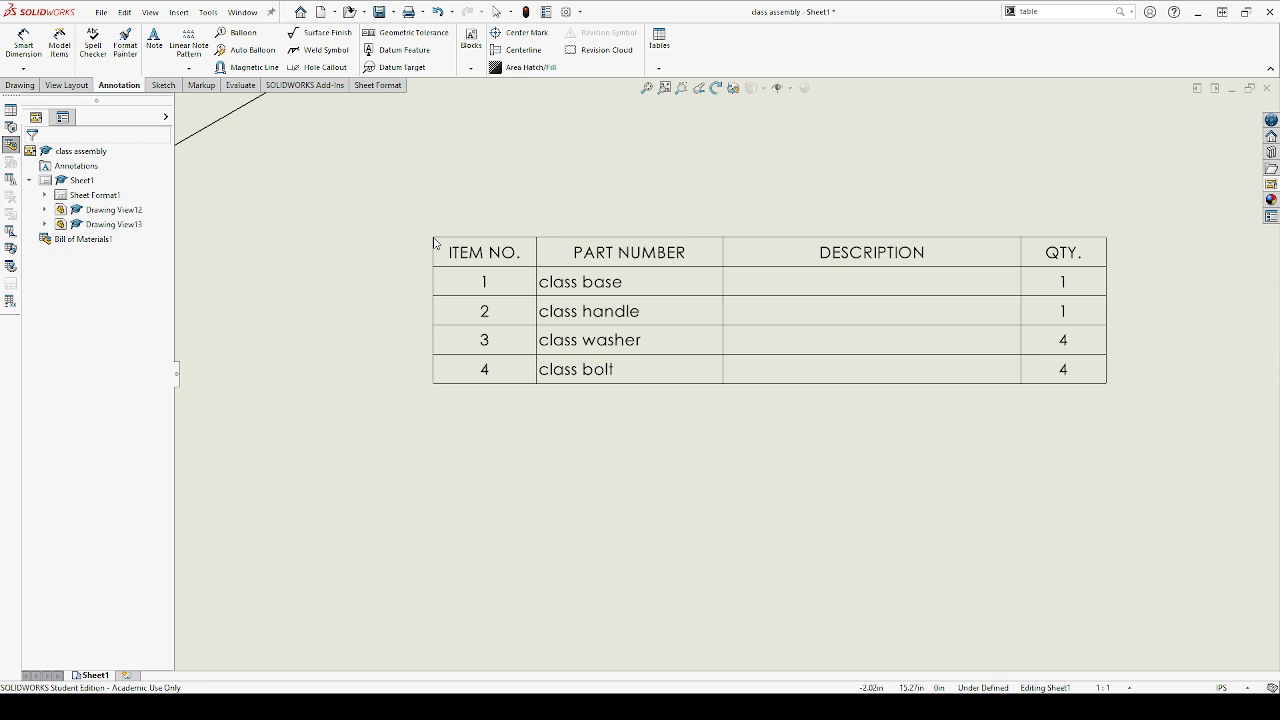
key(f)
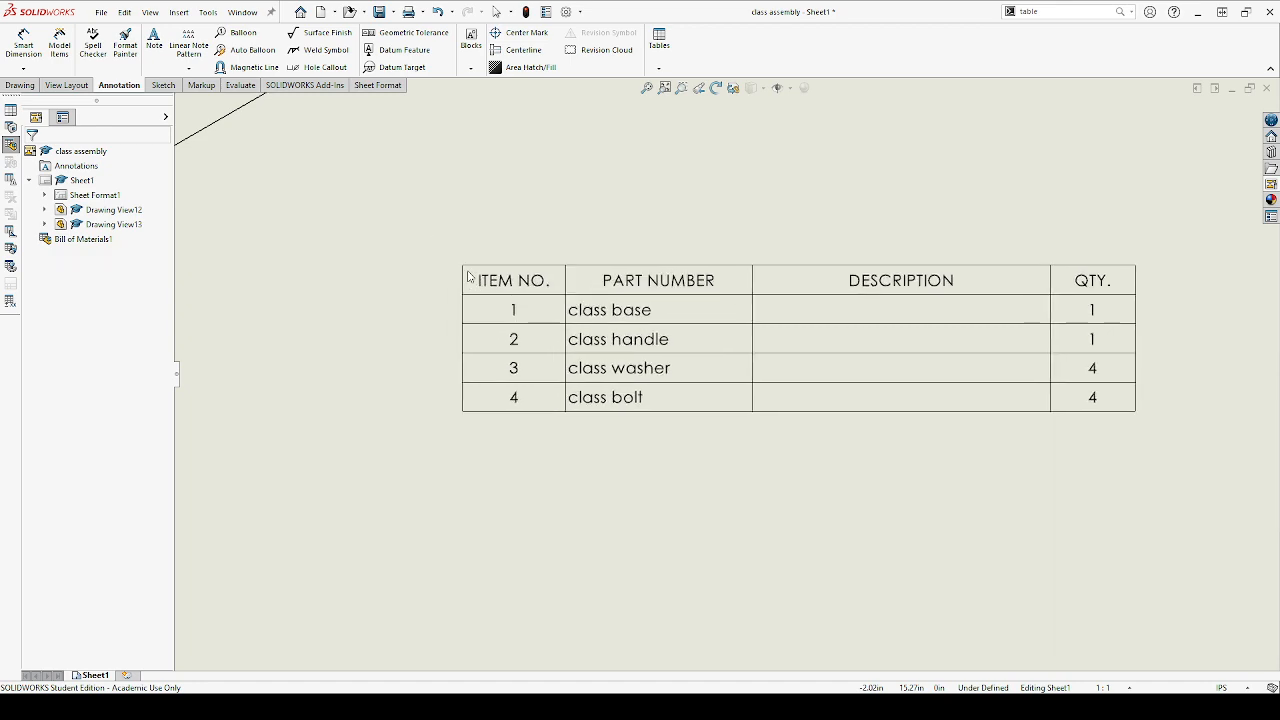
scroll(348, 256, down, 10)
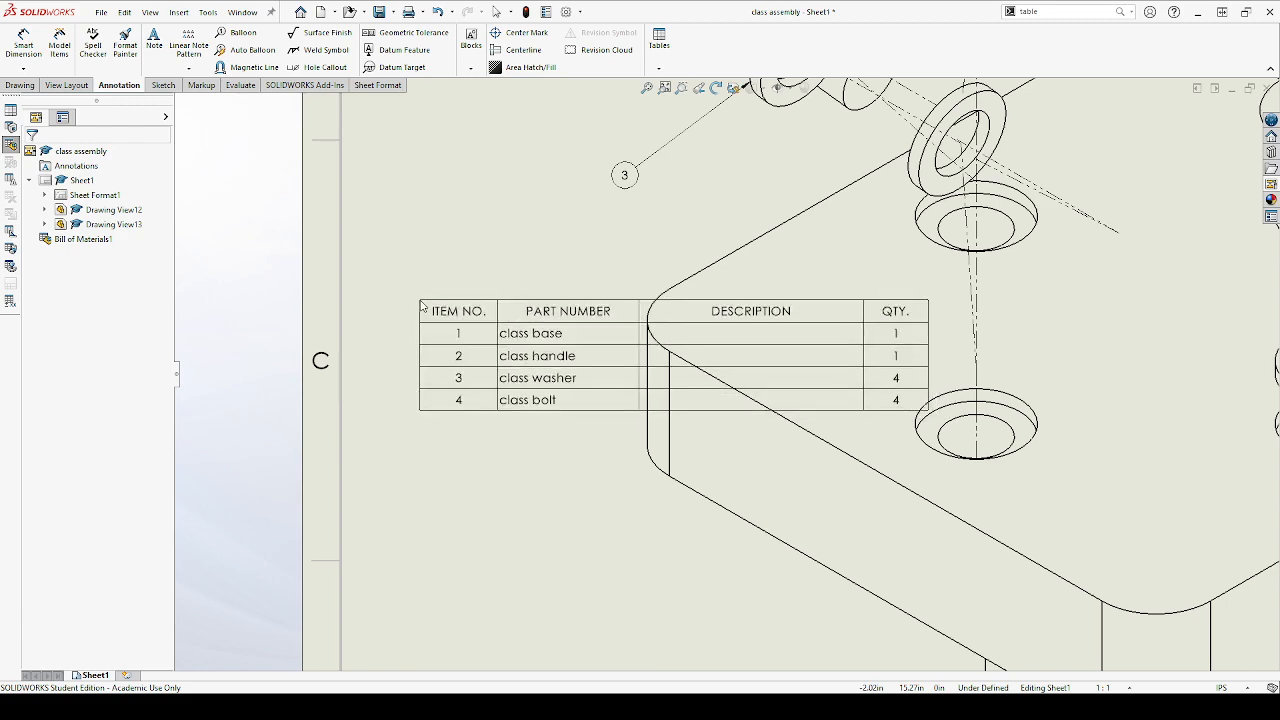
drag(445, 316, 770, 415)
scroll(750, 397, up, 5)
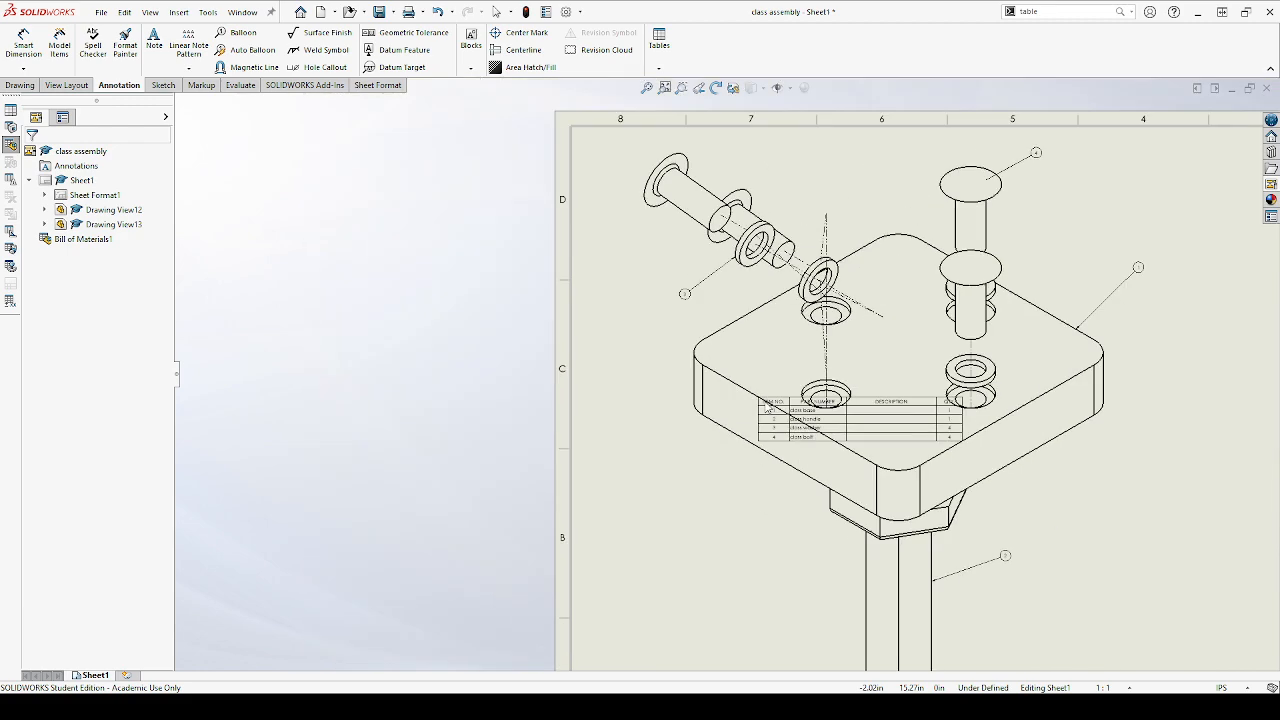
scroll(935, 640, down, 4)
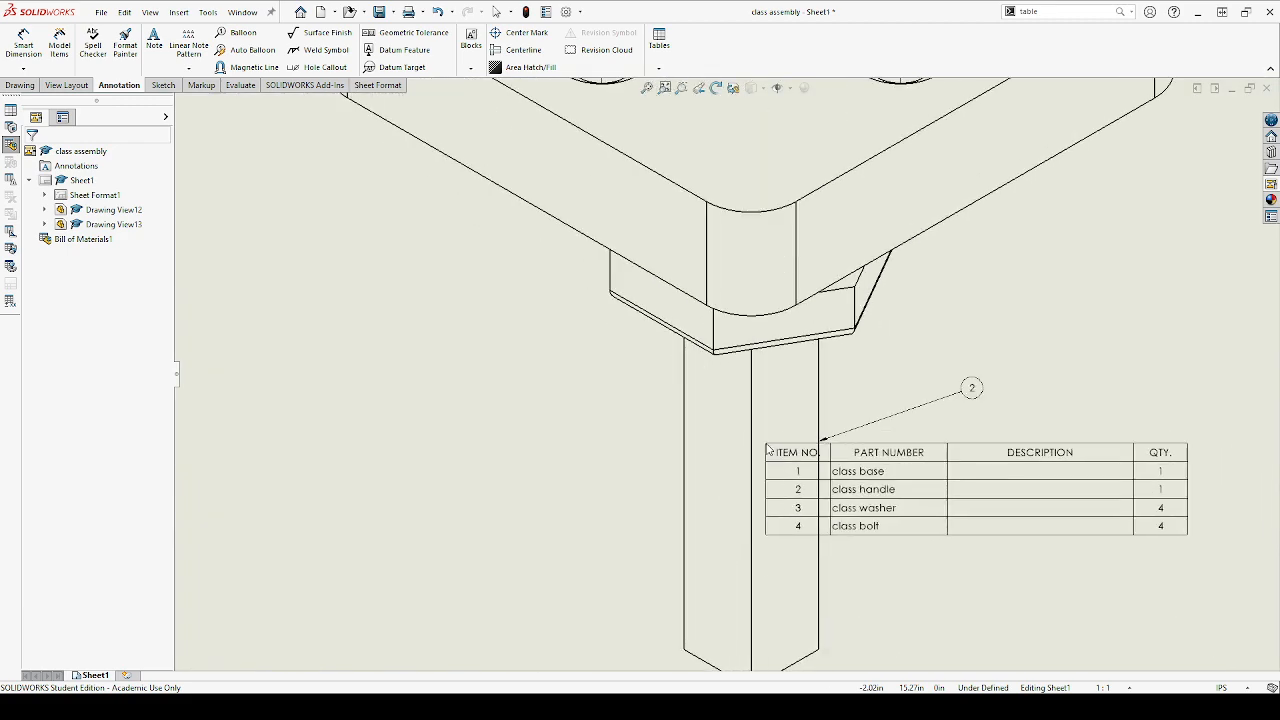
scroll(760, 445, up, 4)
scroll(775, 435, down, 3)
scroll(787, 432, down, 3)
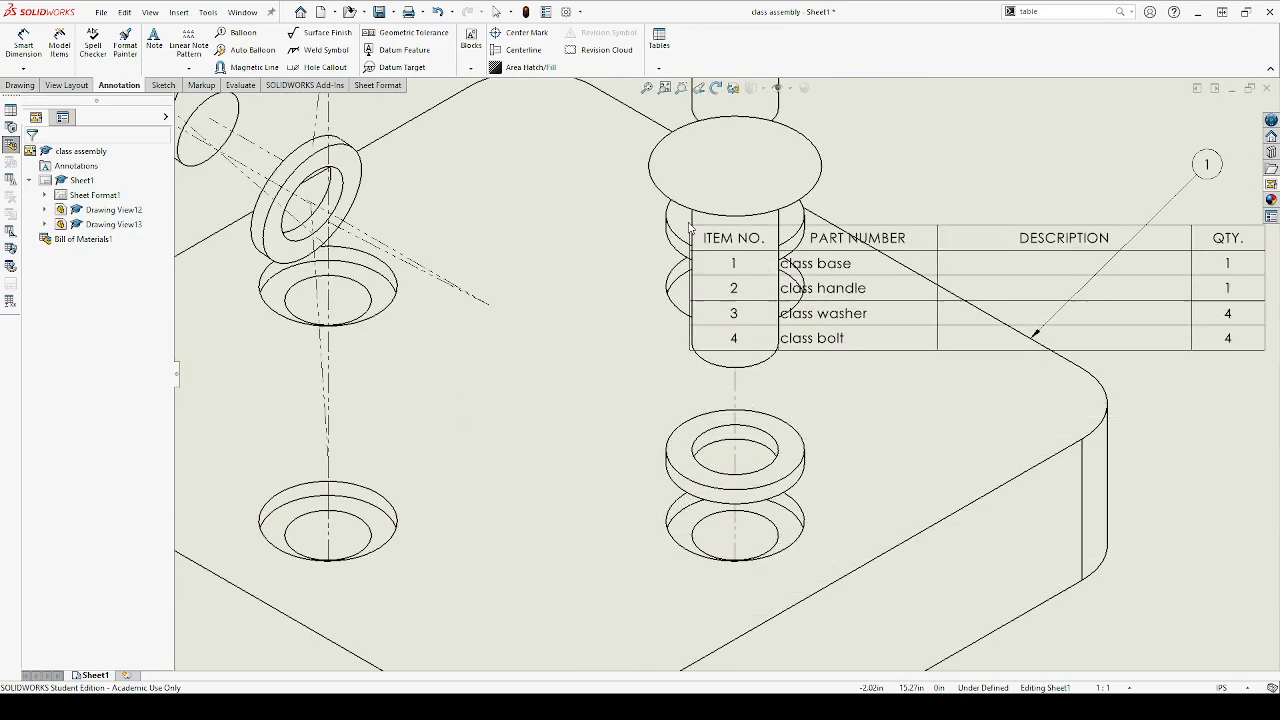
scroll(345, 190, up, 3)
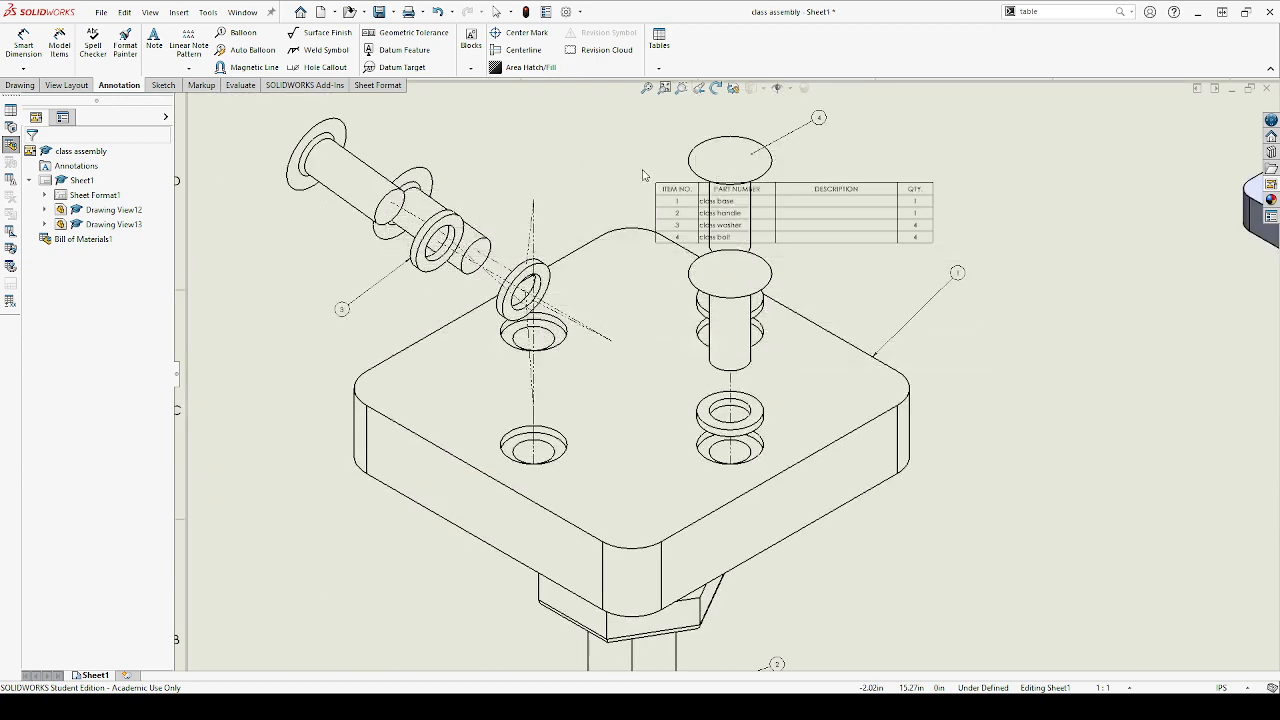
scroll(640, 150, up, 3)
scroll(690, 270, down, 6)
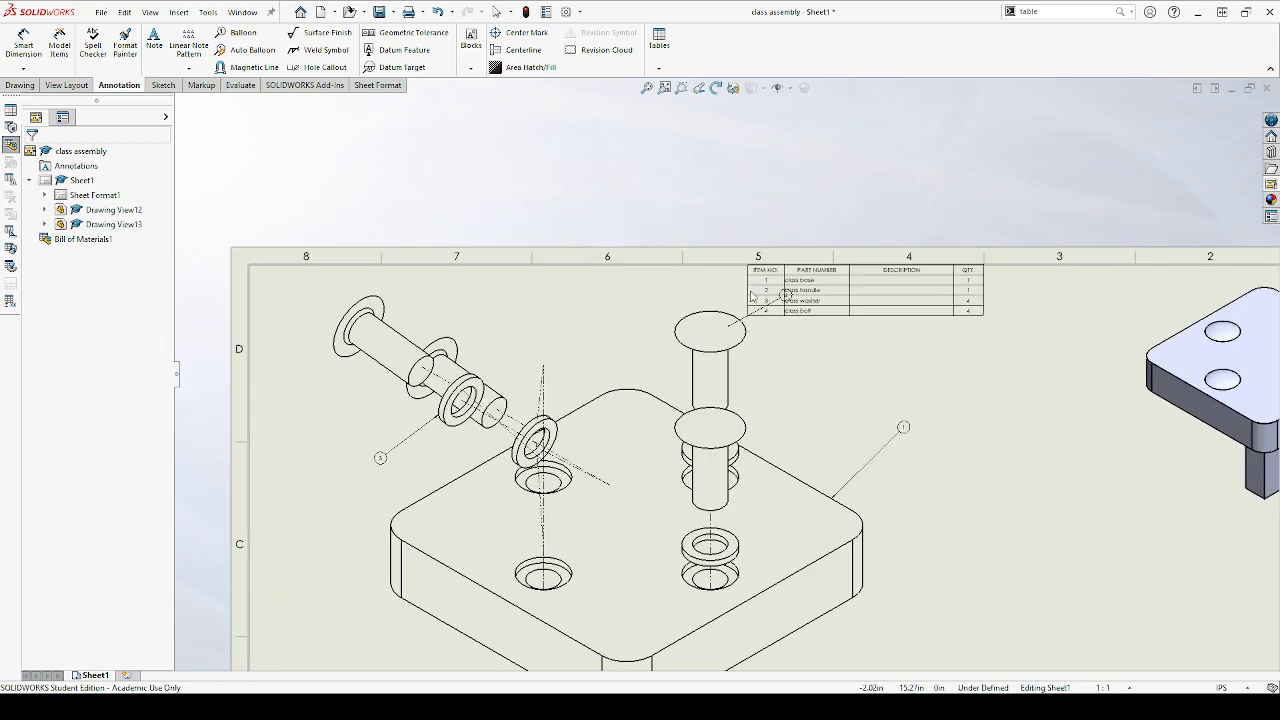
scroll(772, 306, down, 2)
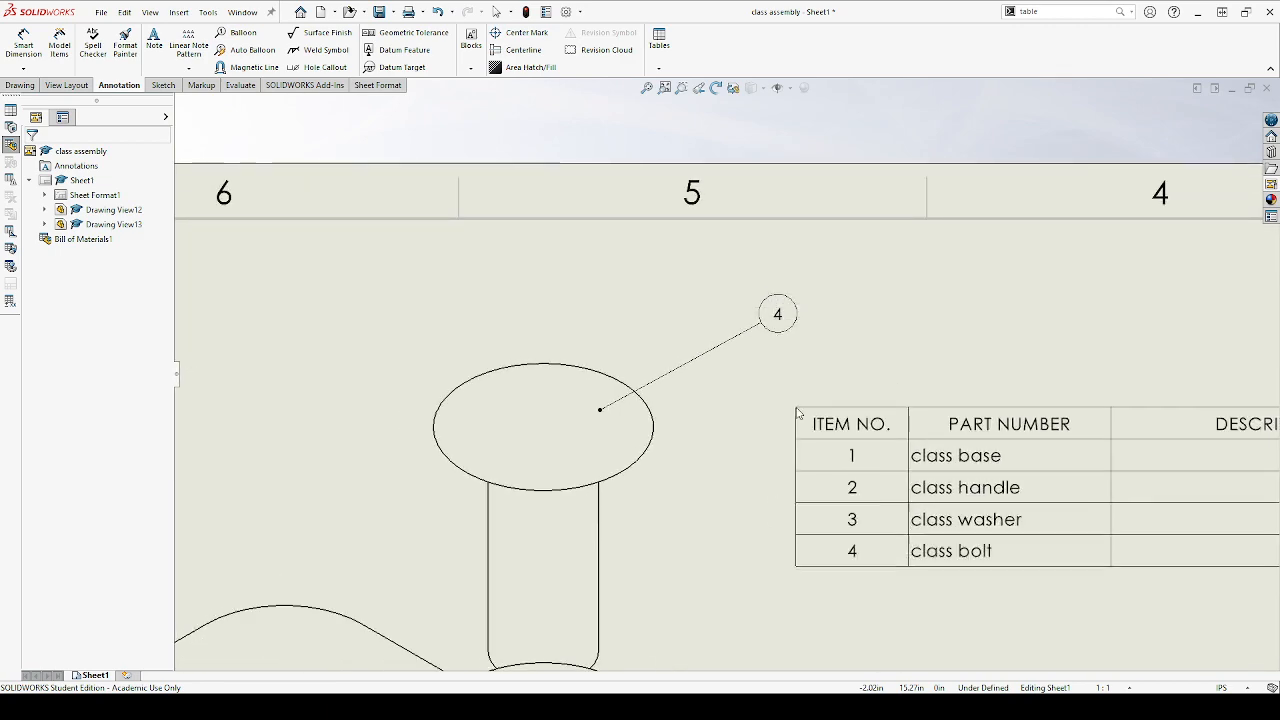
scroll(760, 400, up, 3)
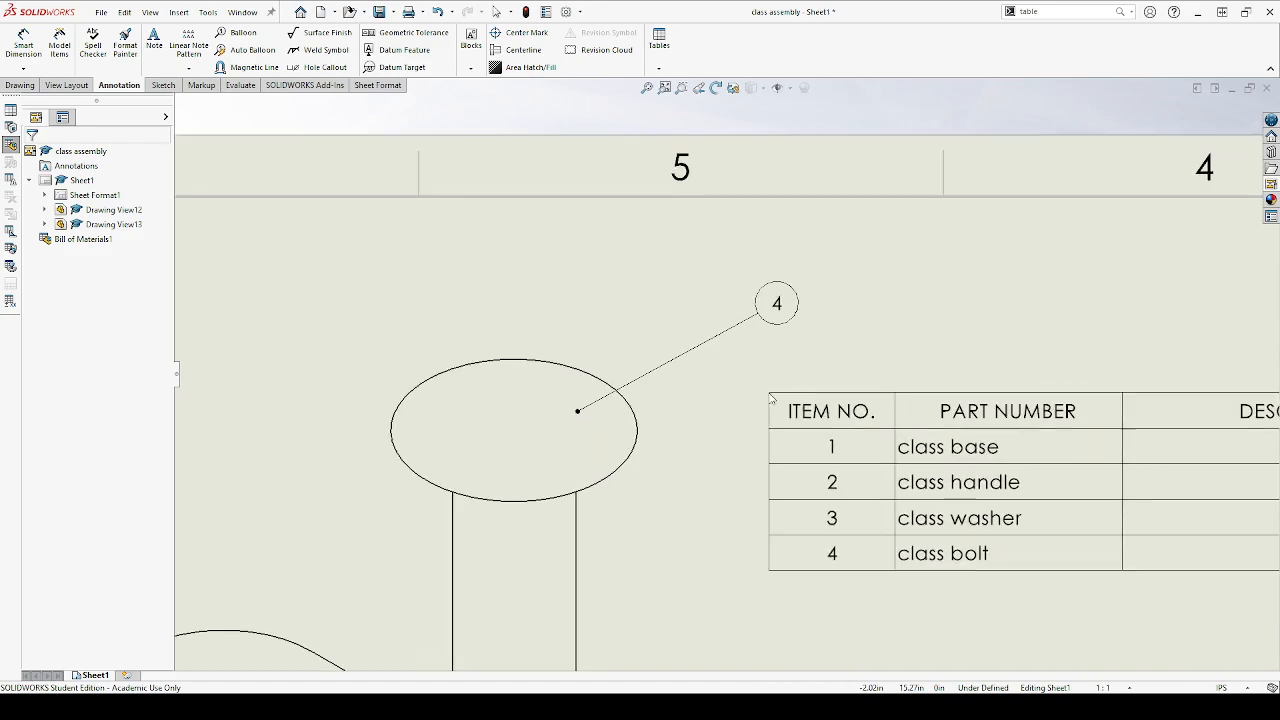
scroll(608, 443, up, 2)
scroll(351, 508, down, 6)
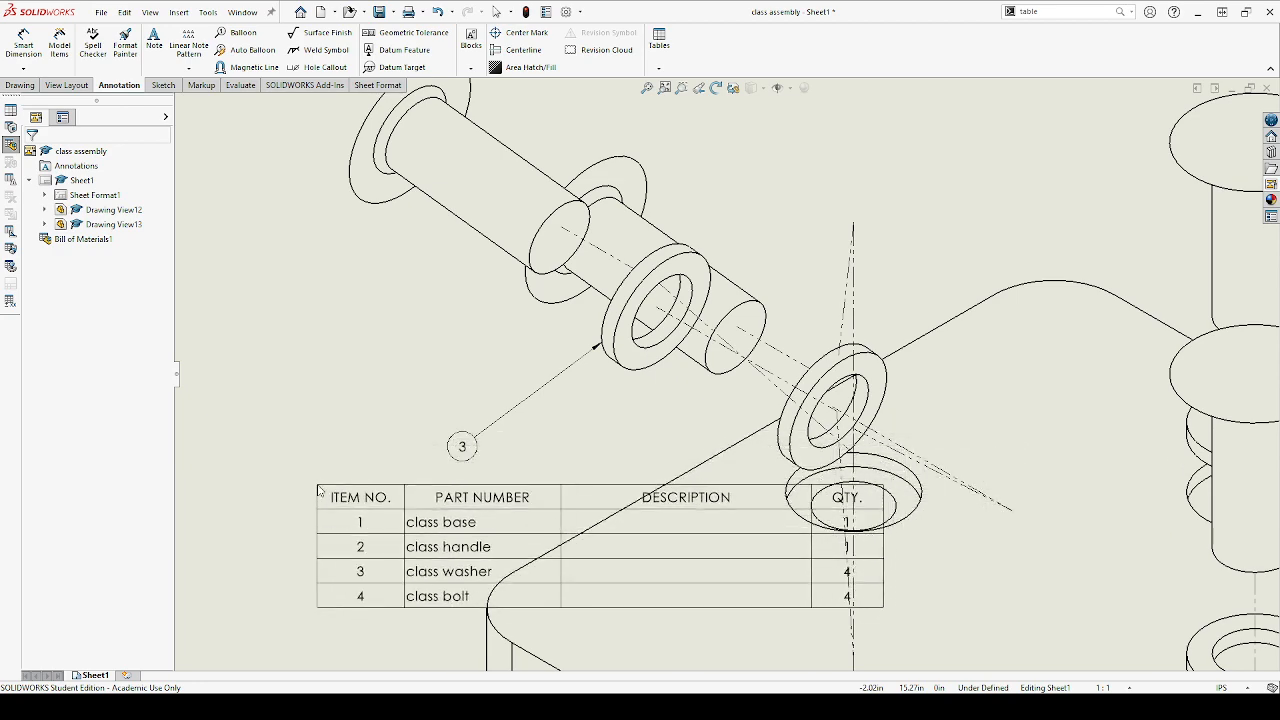
scroll(330, 482, down, 2)
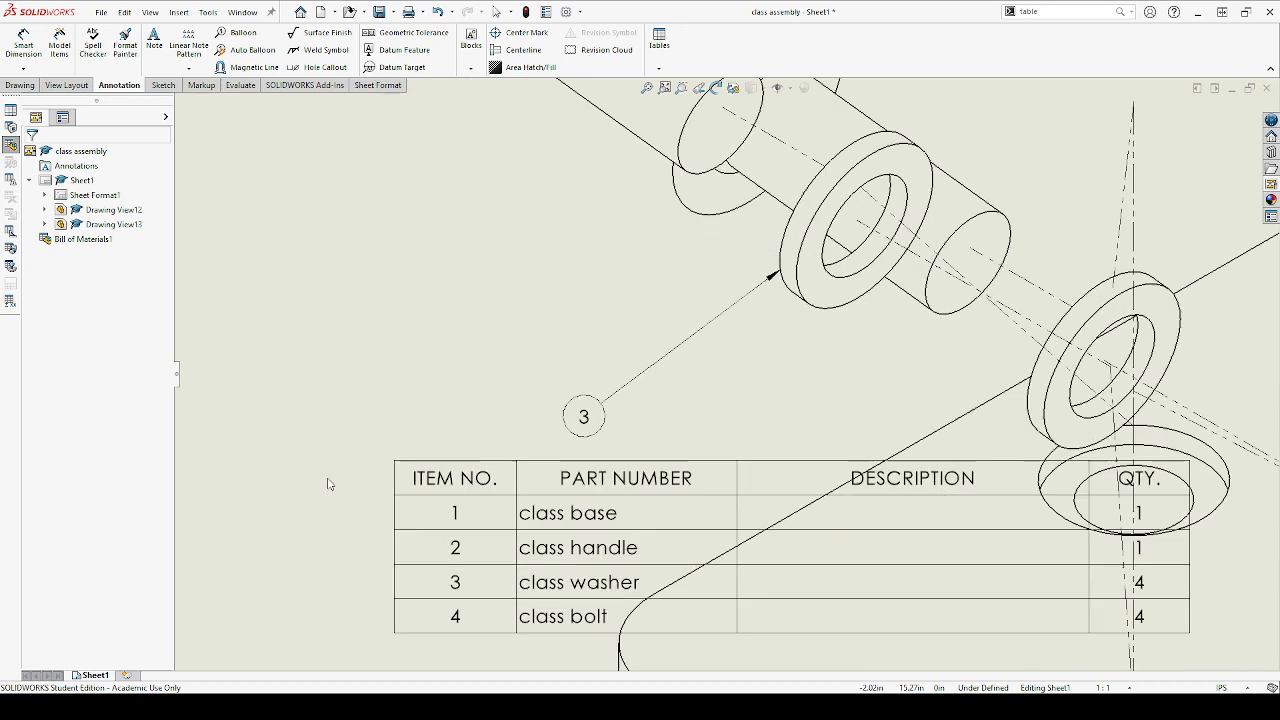
scroll(332, 484, up, 7)
scroll(622, 466, up, 4)
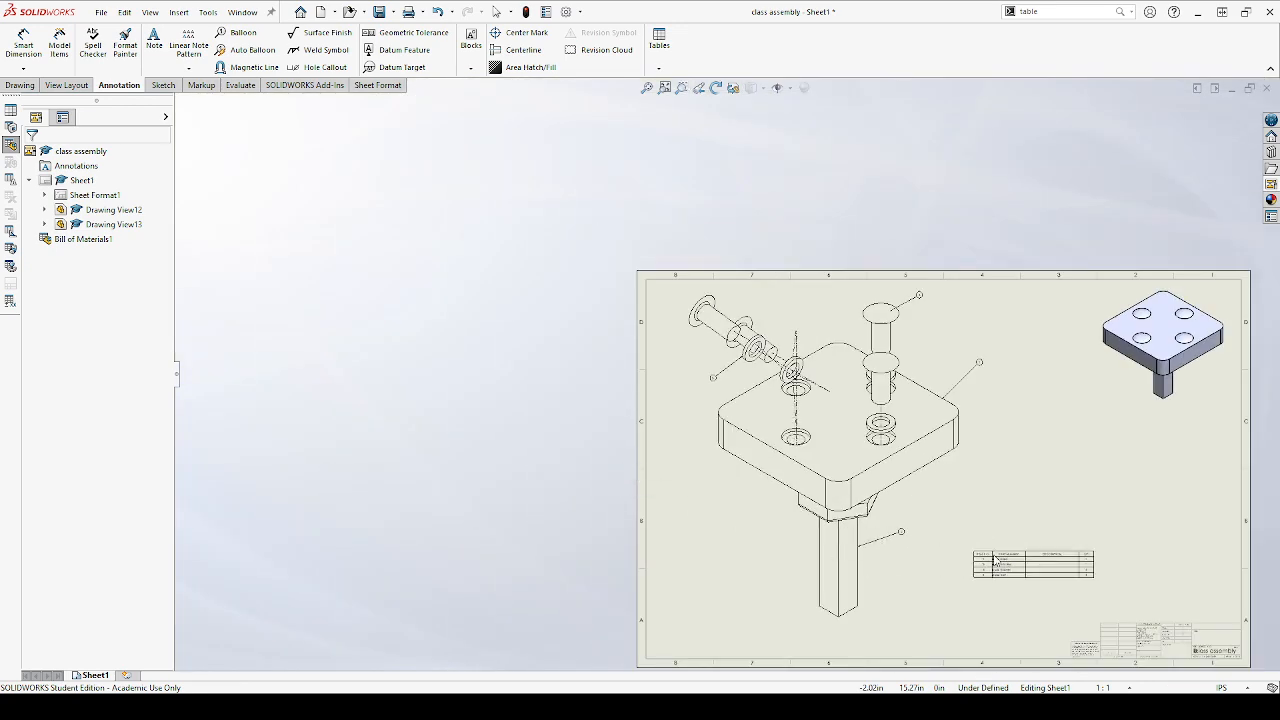
Place the bill of materials table in the empty sheet area above the title block
click(972, 553)
scroll(979, 547, up, 2)
scroll(768, 428, down, 7)
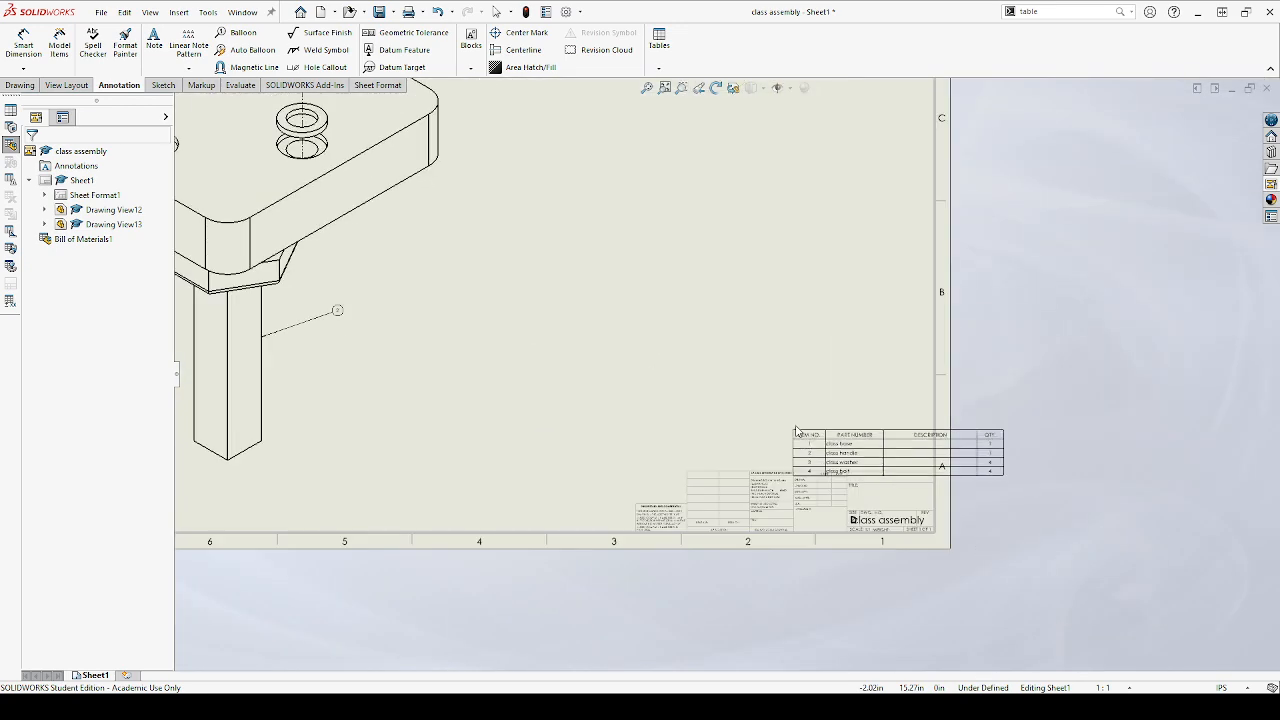
drag(768, 428, 594, 366)
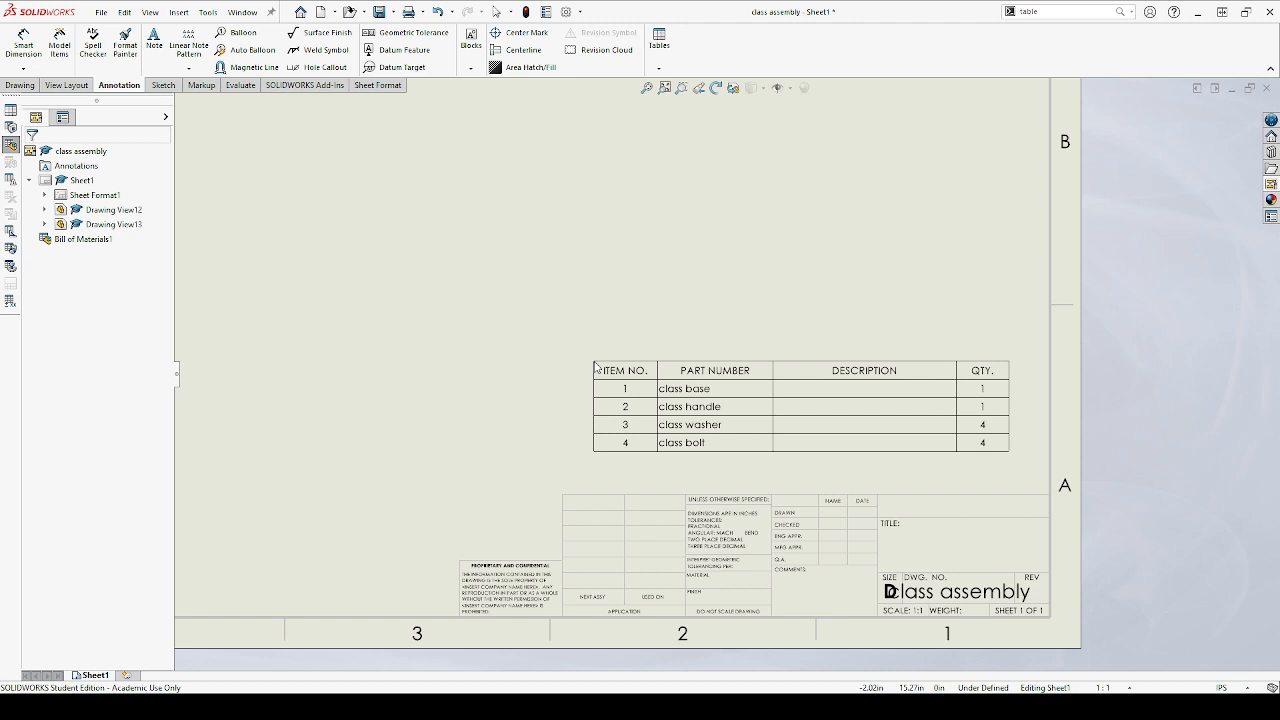
drag(596, 365, 575, 297)
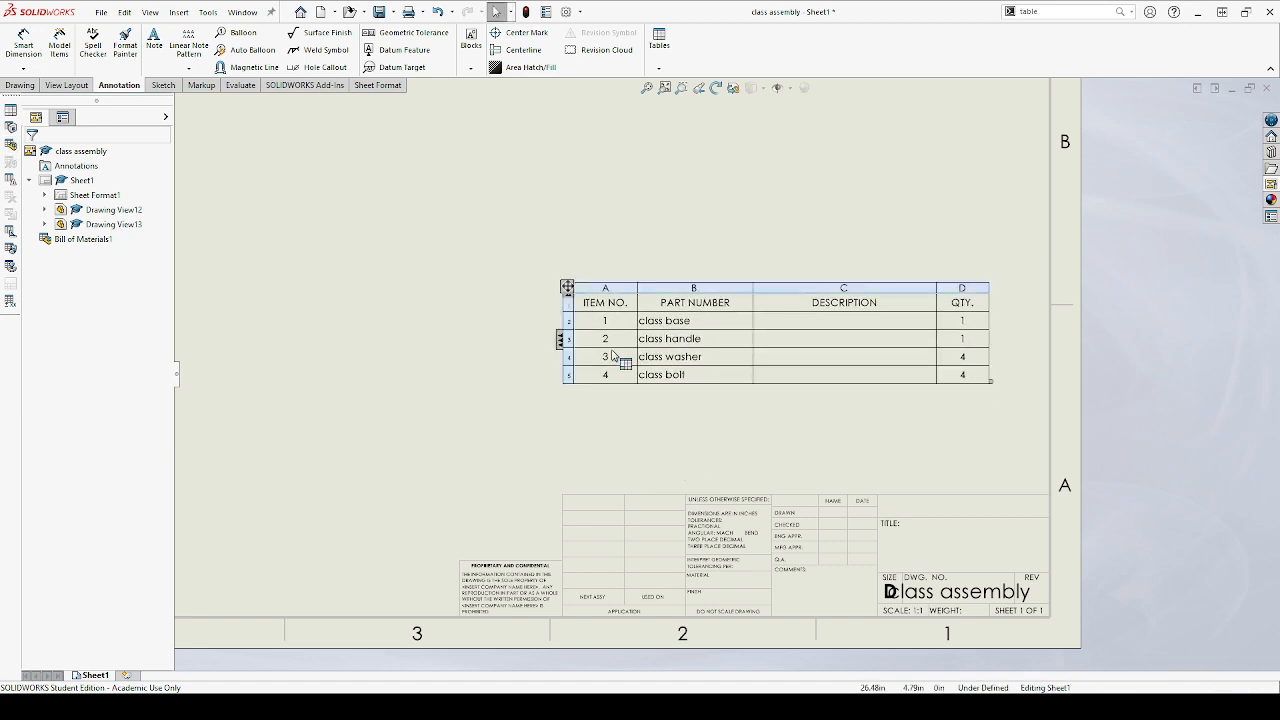
Move the bill of materials so it sits directly on the title block, flush with the sheet's right border
click(580, 298)
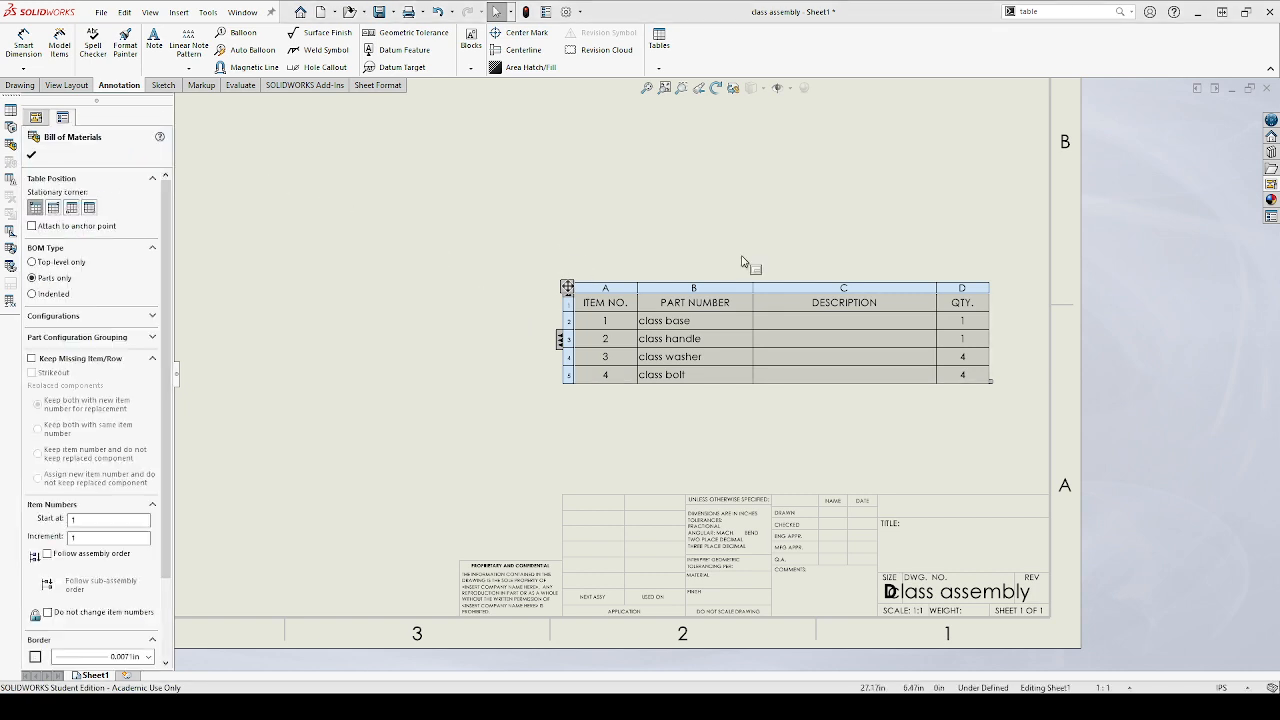
click(909, 206)
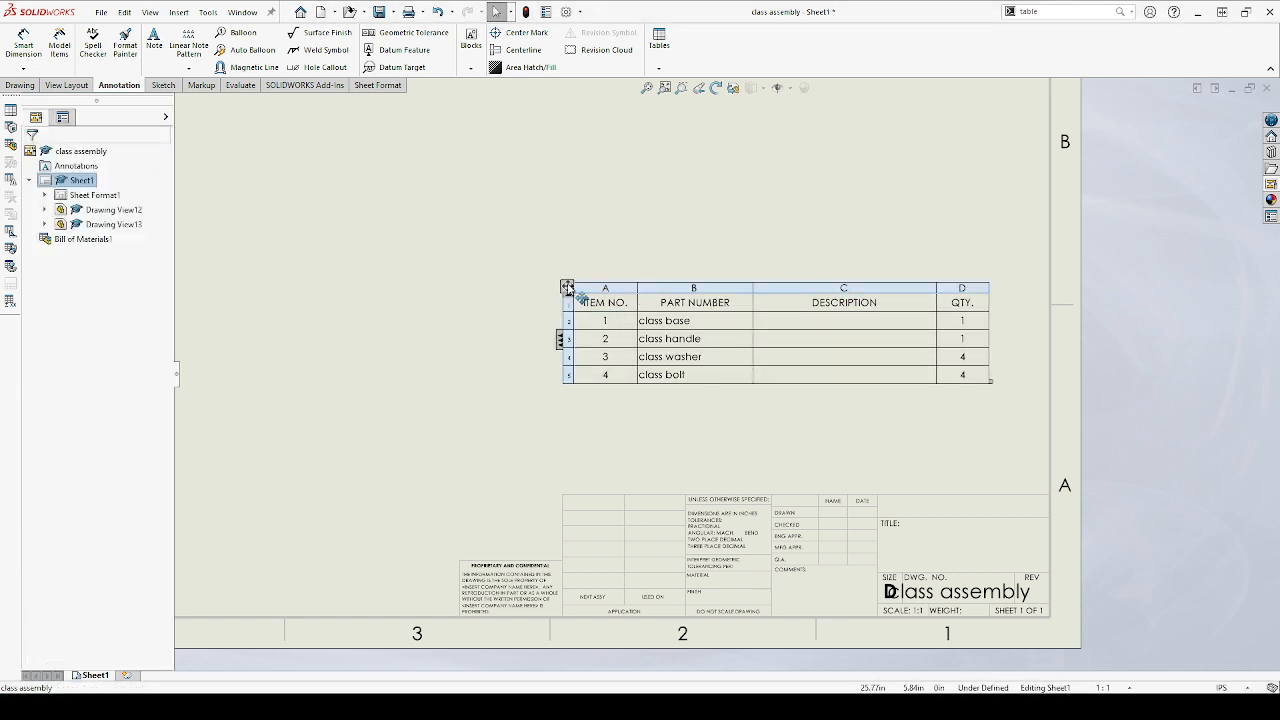
drag(567, 288, 628, 397)
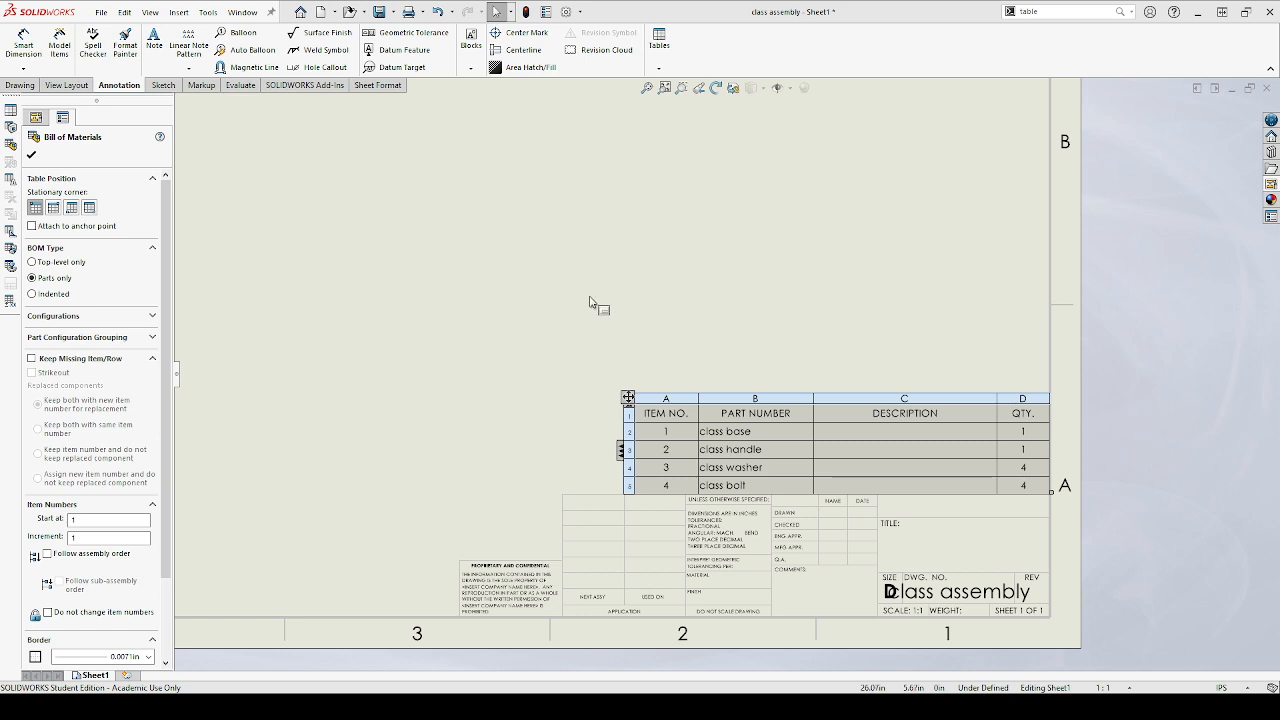
click(816, 330)
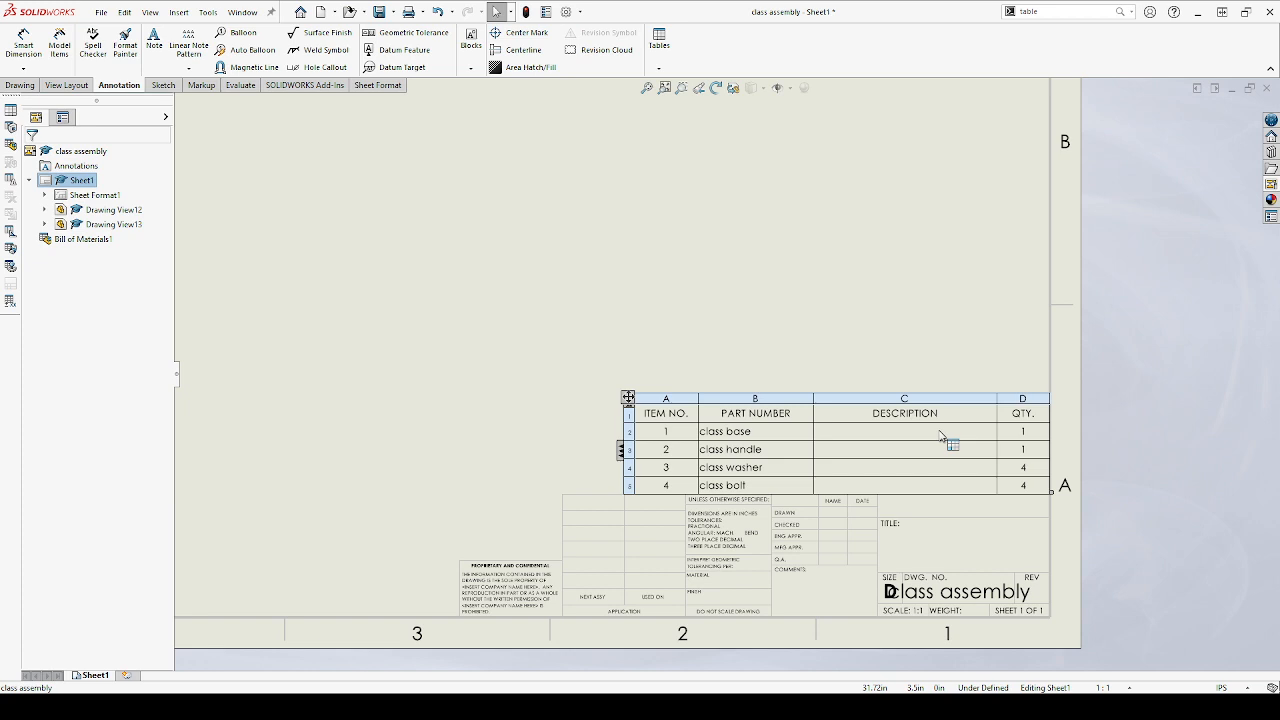
Select the description cell in the class base row of the bill of materials and open the class base part
click(884, 437)
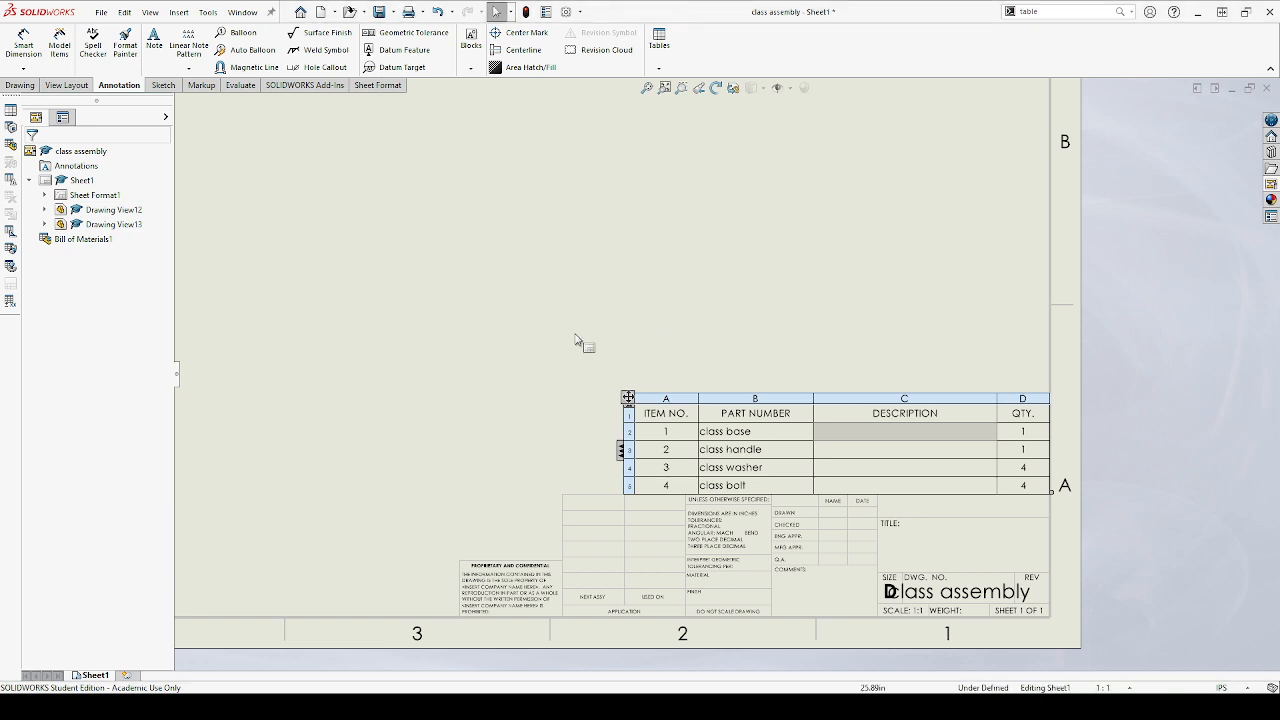
scroll(582, 341, up, 5)
scroll(583, 341, up, 4)
scroll(592, 343, down, 3)
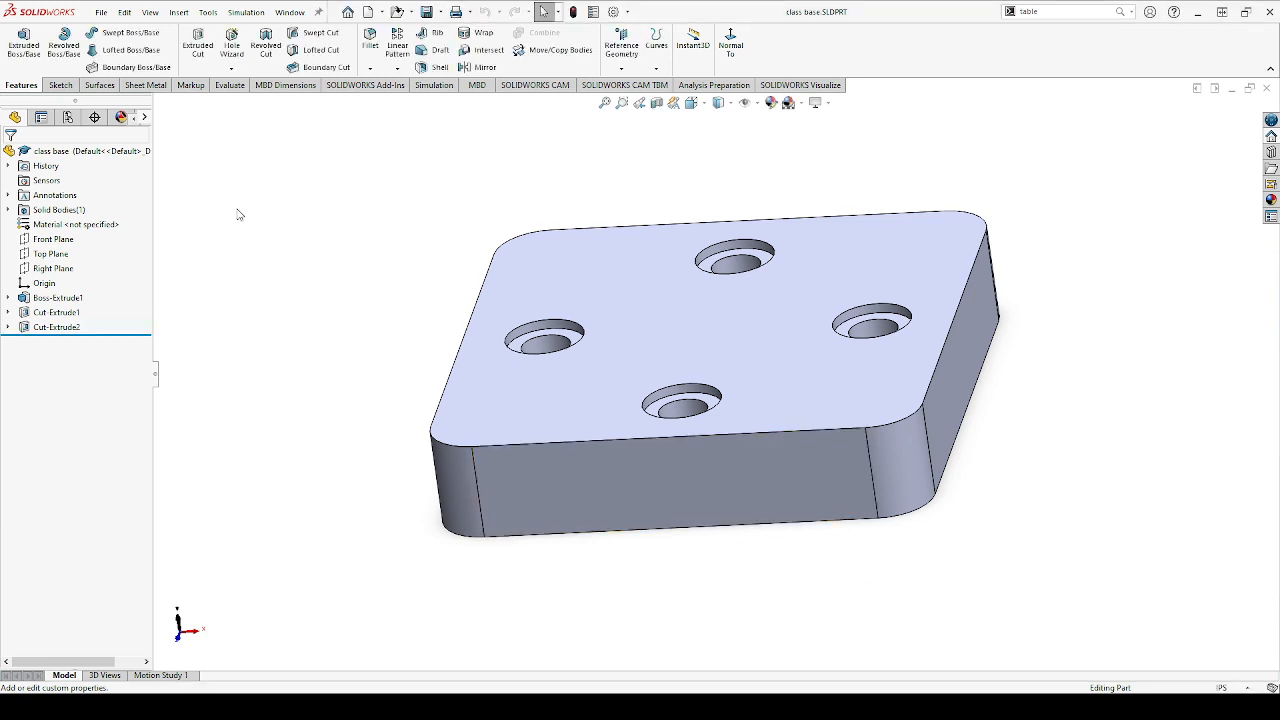
Examine the part name and material entries in the class base feature tree
click(53, 150)
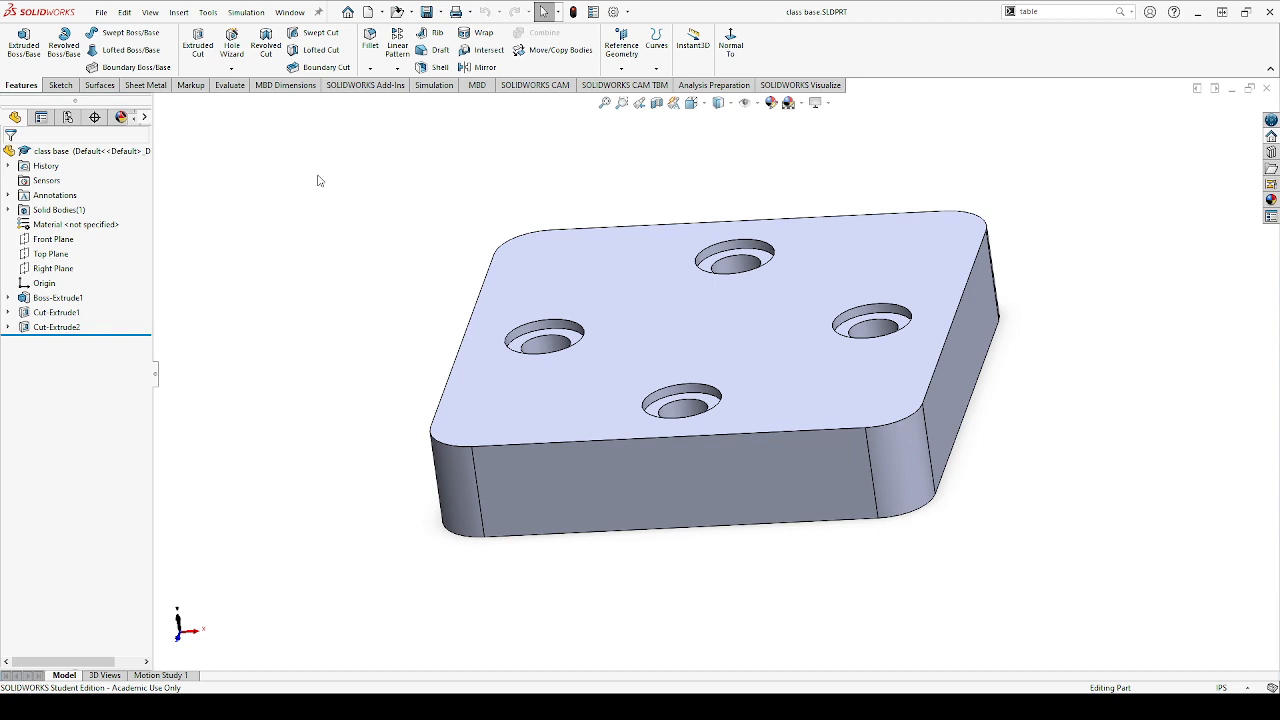
click(45, 229)
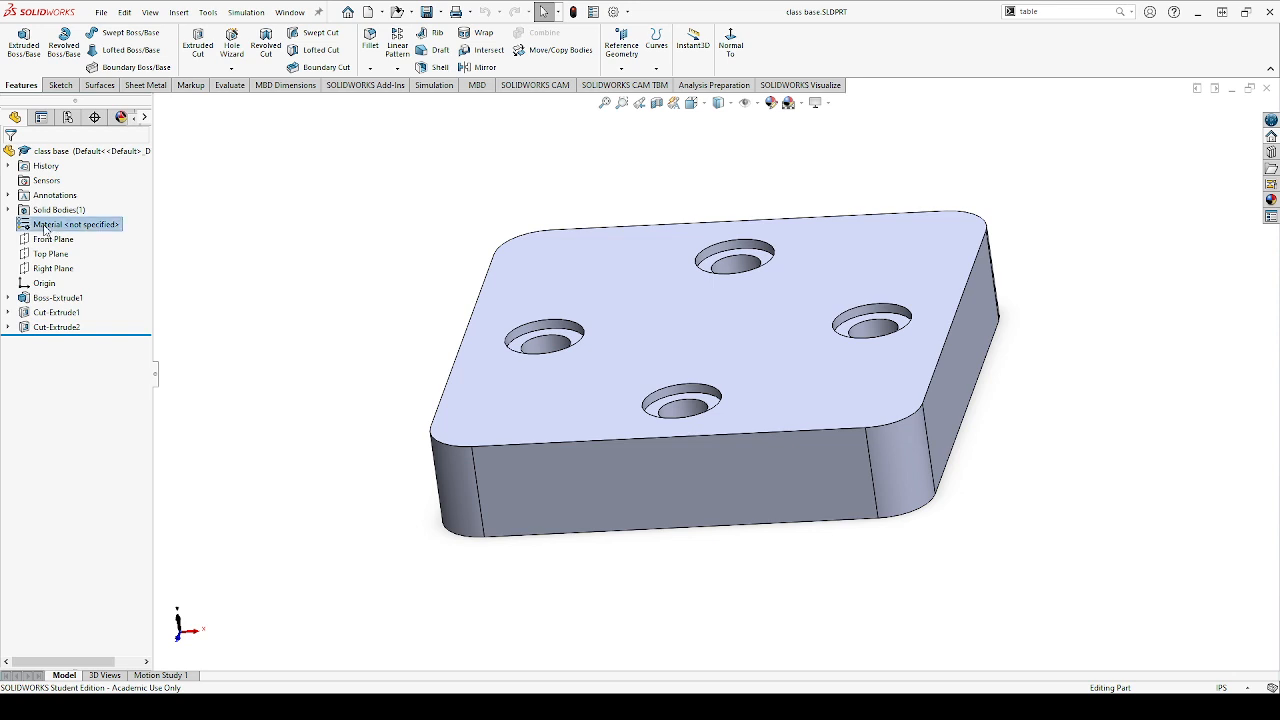
click(223, 205)
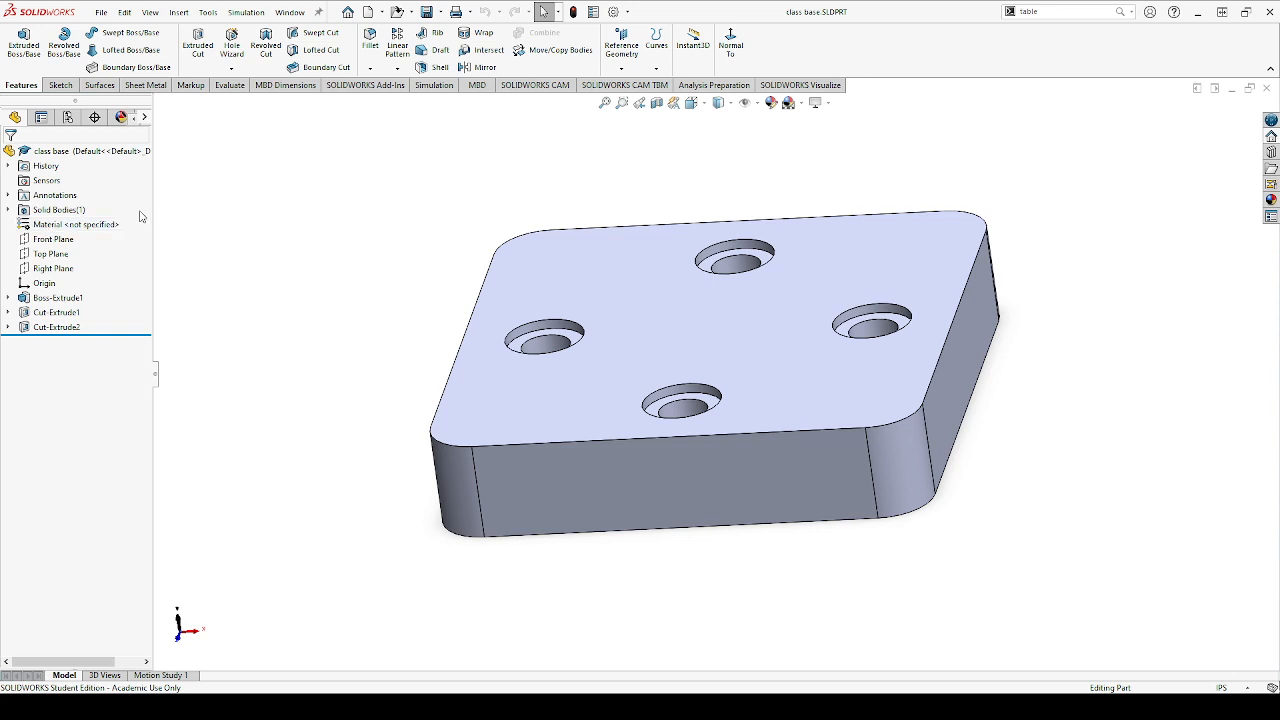
click(55, 228)
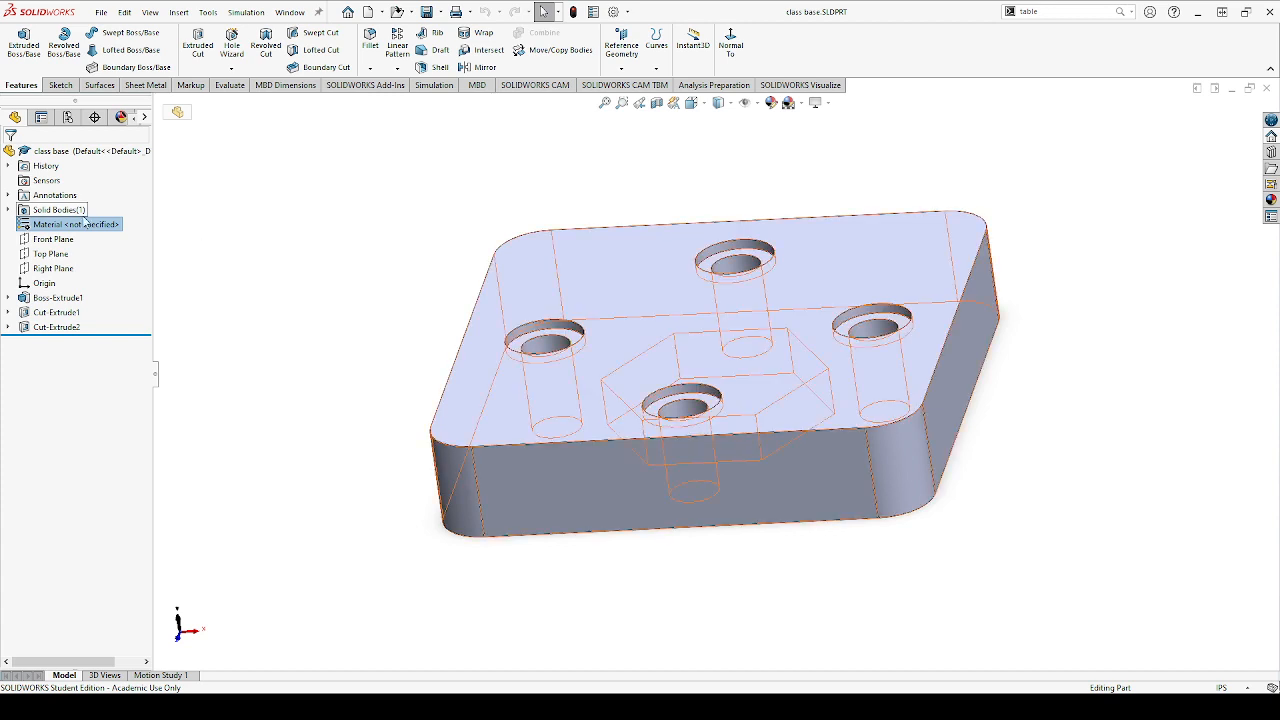
click(208, 206)
click(47, 227)
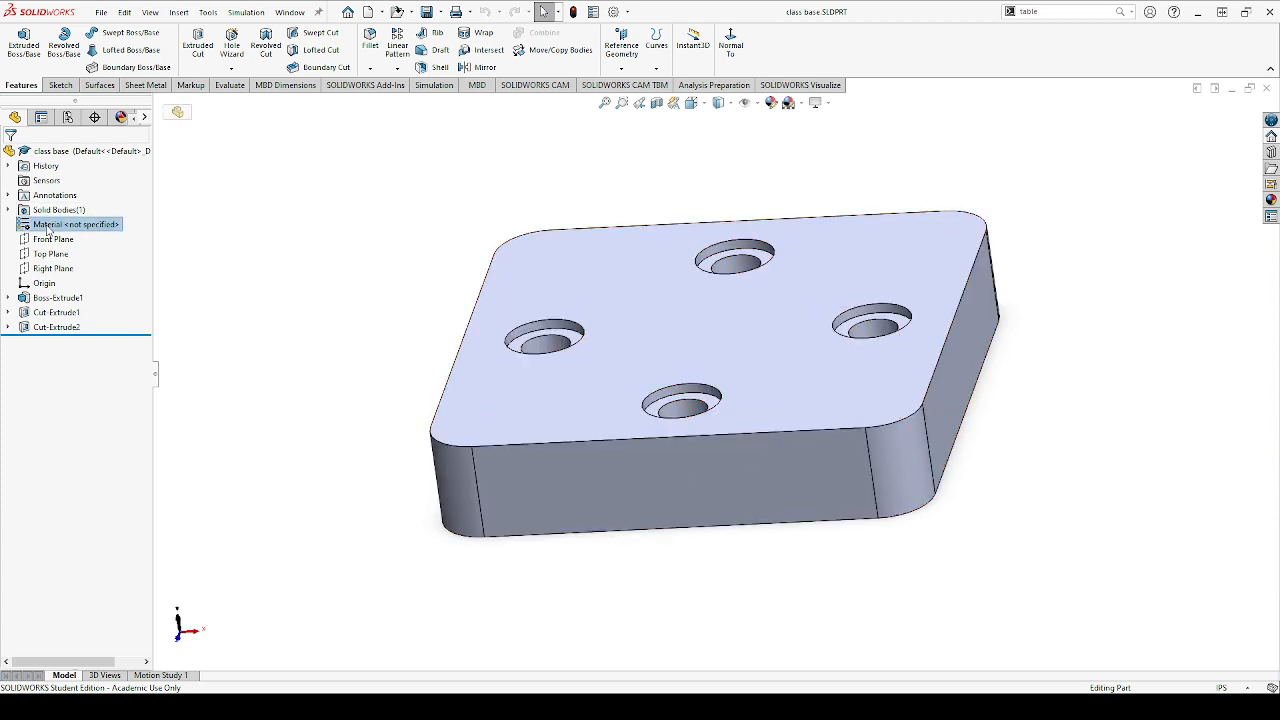
click(233, 186)
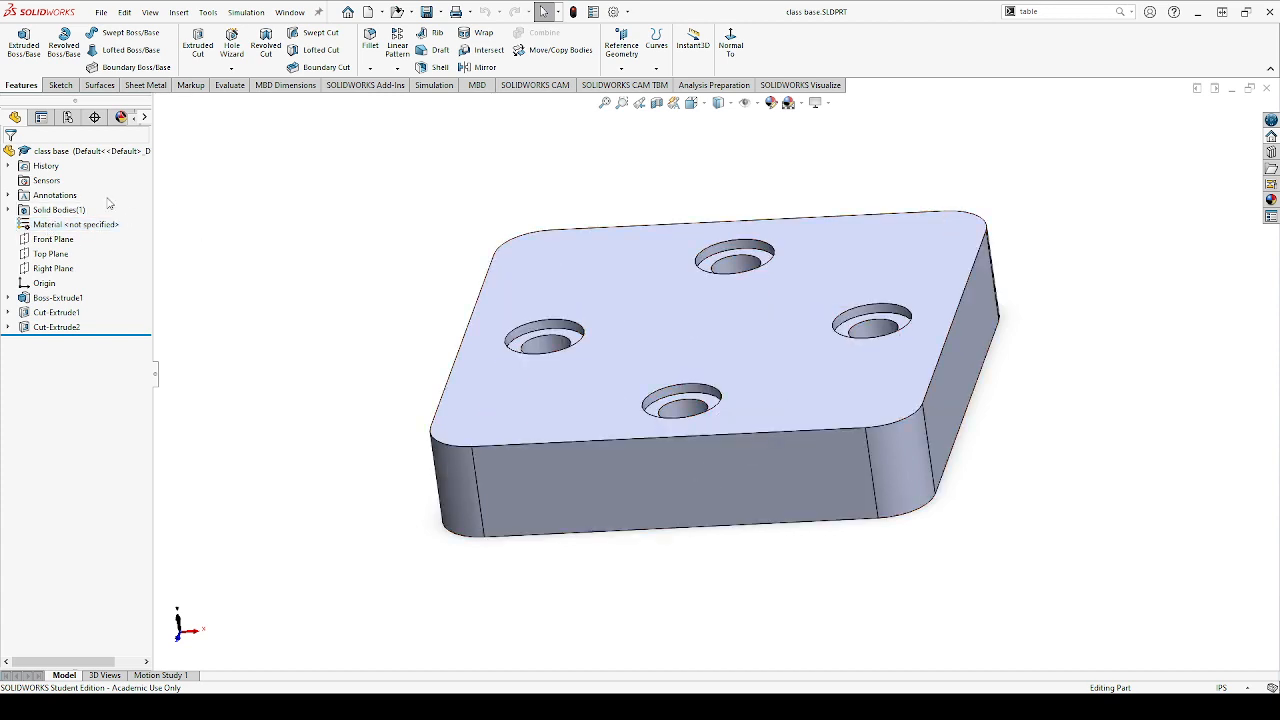
click(48, 152)
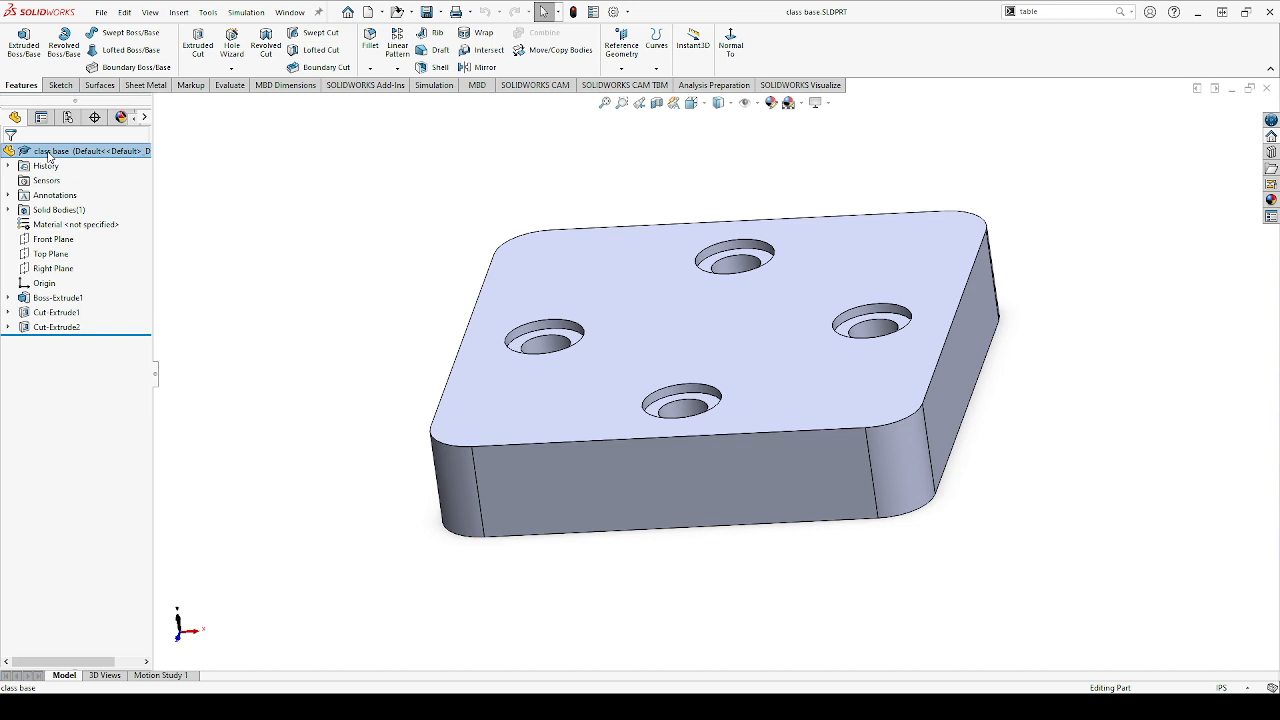
Assign Copper as the material of the class base part
click(332, 180)
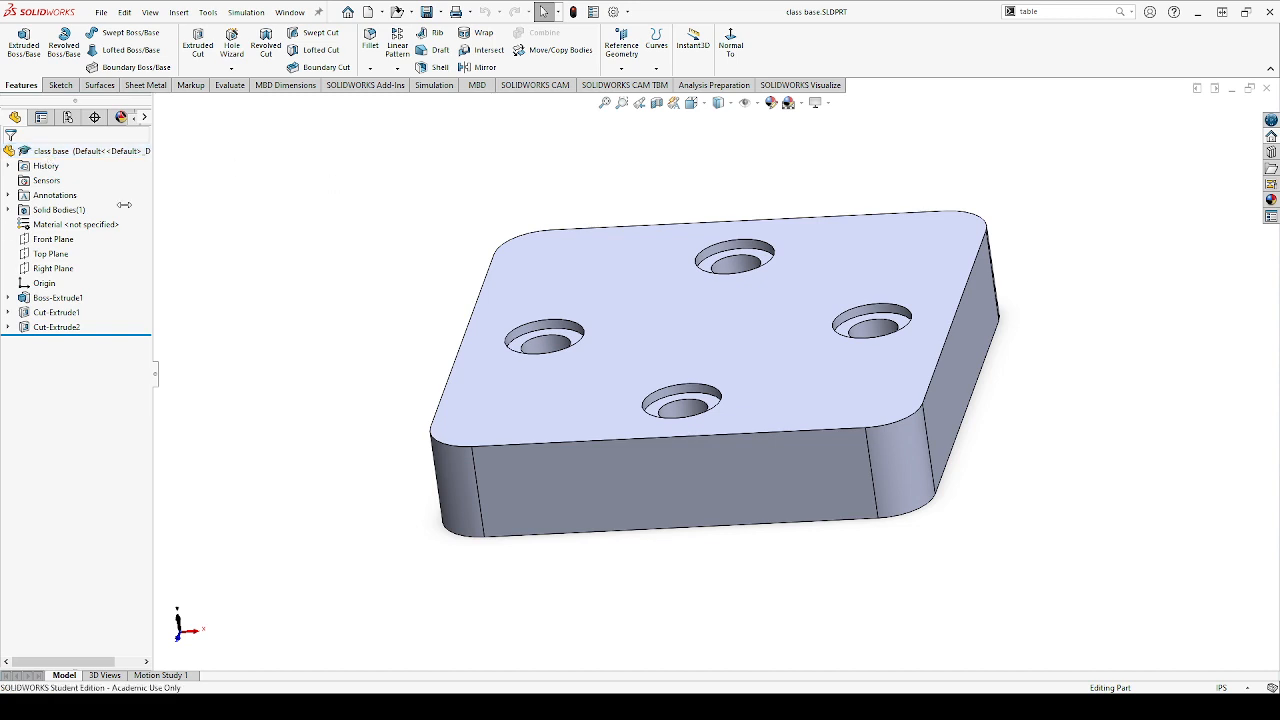
click(78, 155)
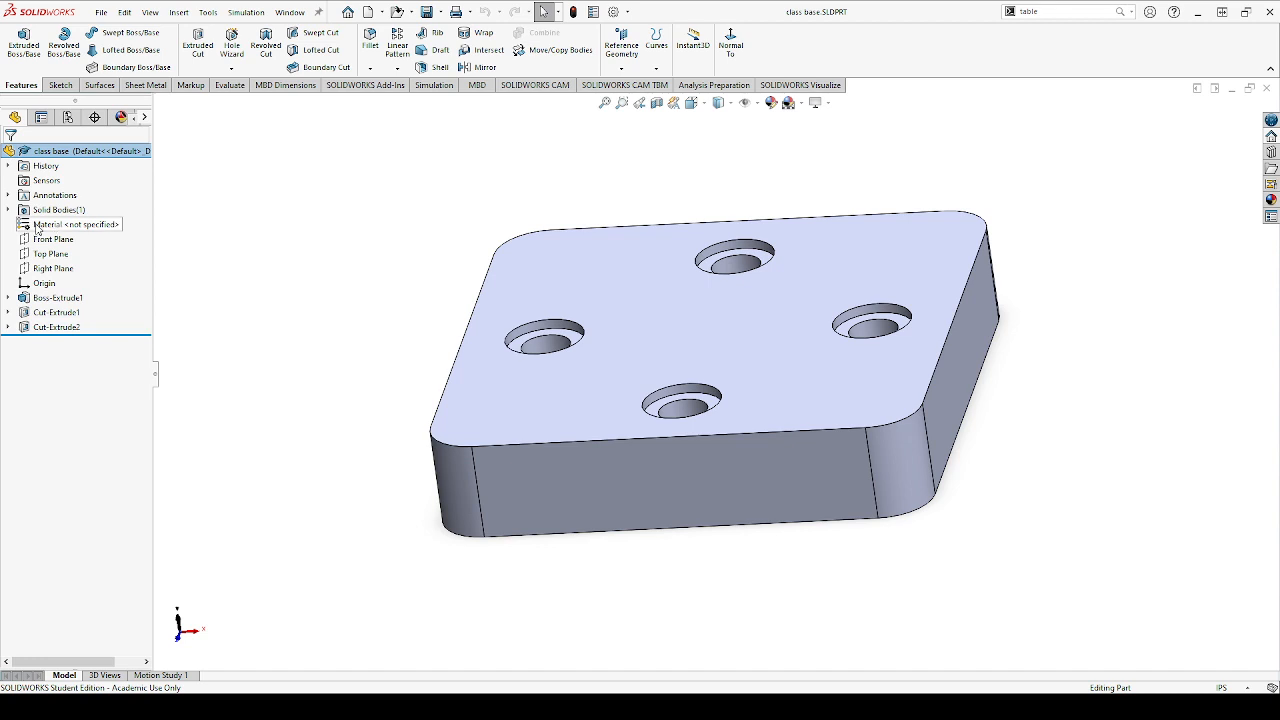
click(72, 229)
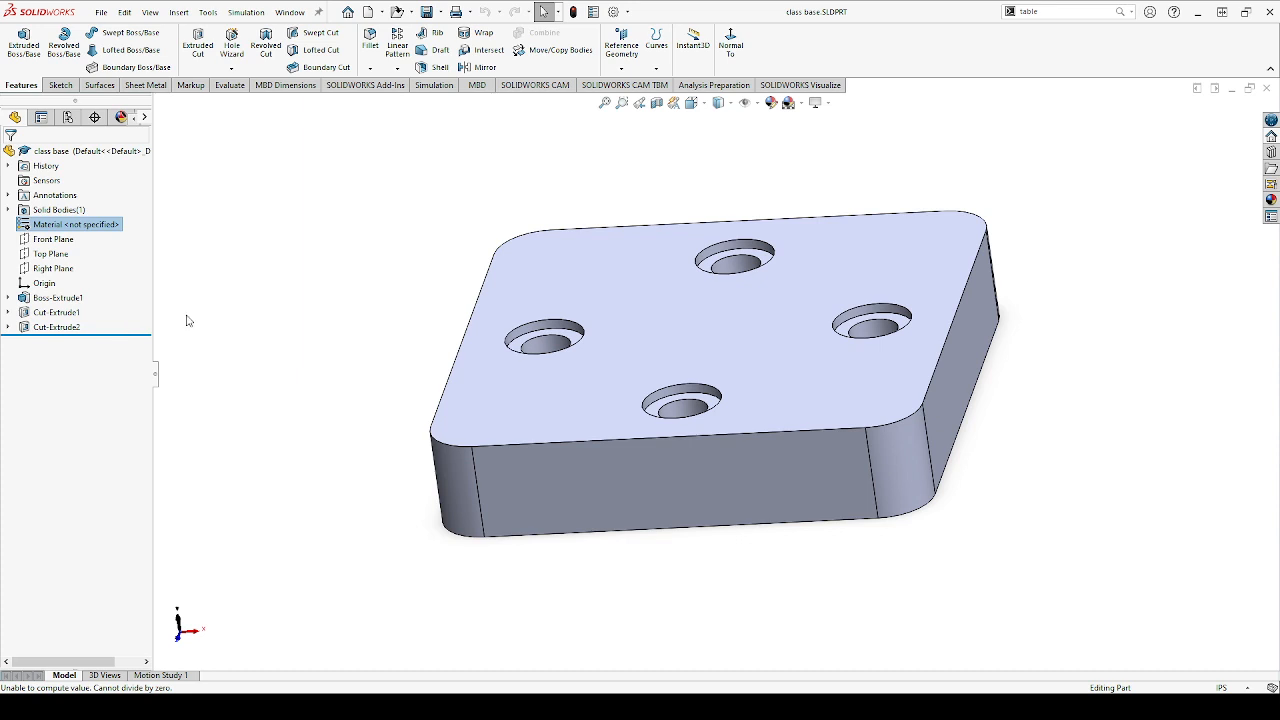
click(126, 389)
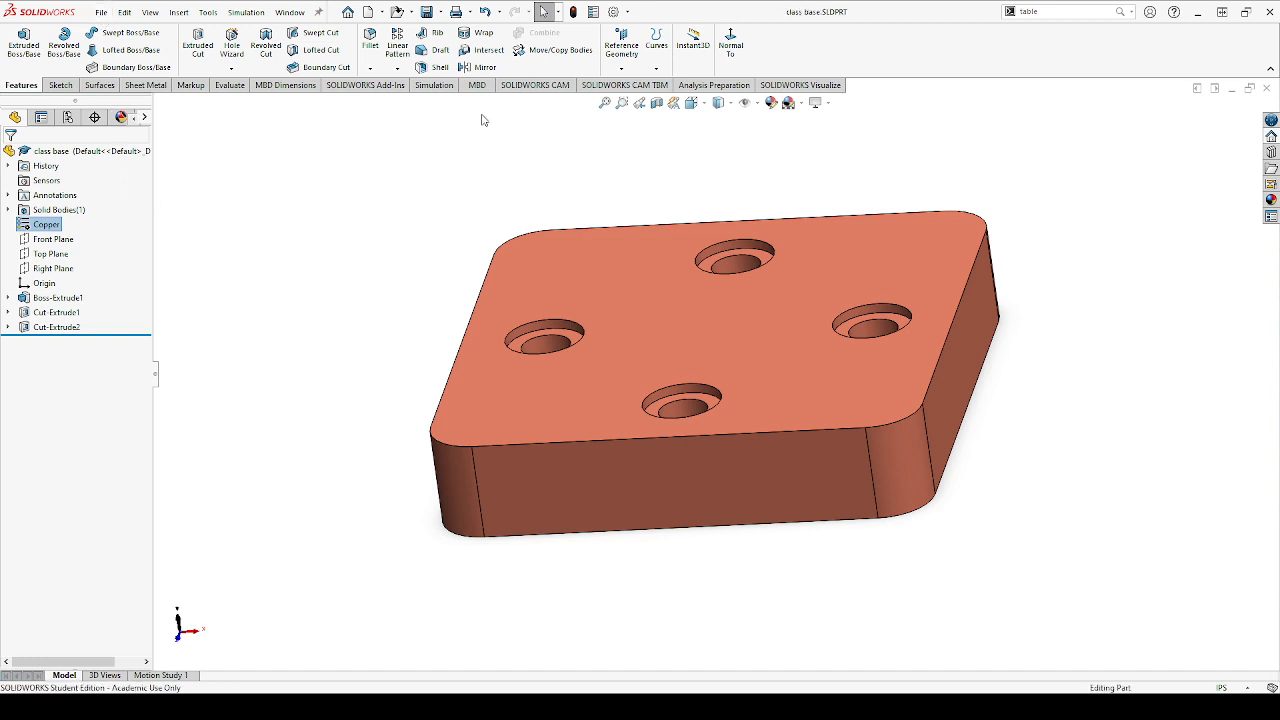
Add the Material property in the class base file properties, save the part and return to the class assembly drawing
click(594, 12)
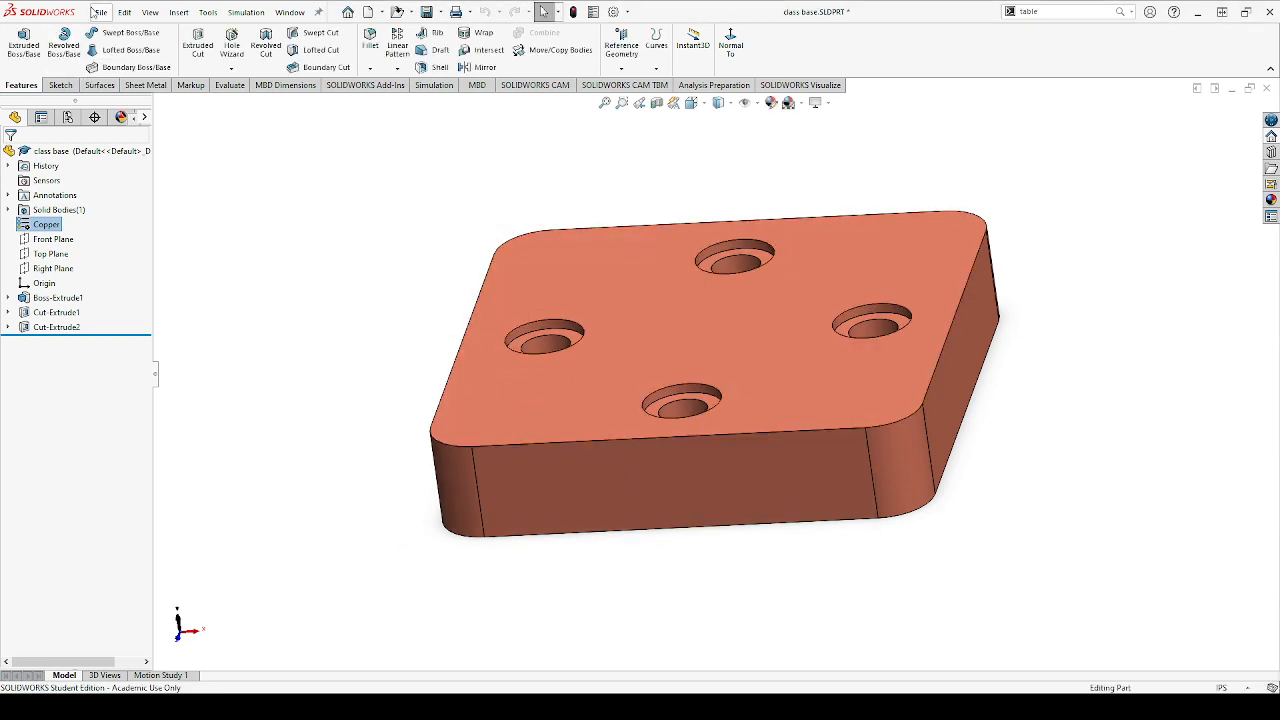
key(ctrl+s)
click(494, 656)
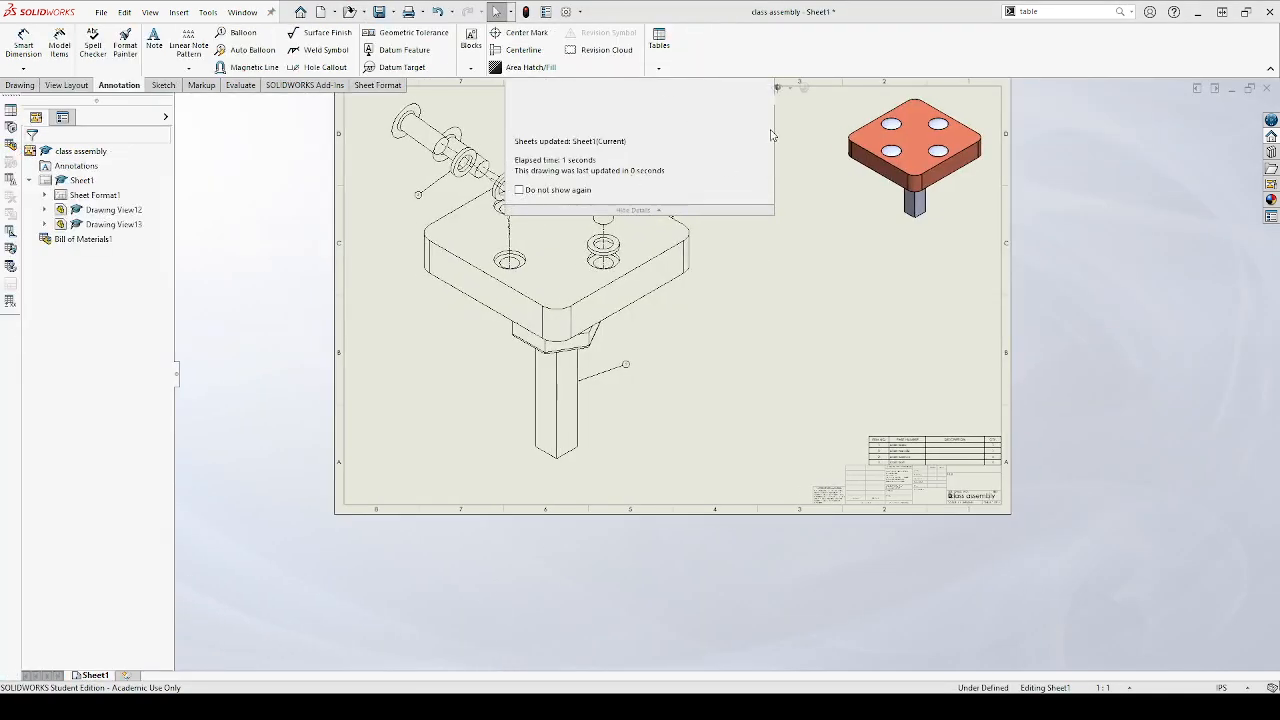
Inspect the assembled isometric view and the bill of materials above the title block
scroll(899, 209, down, 4)
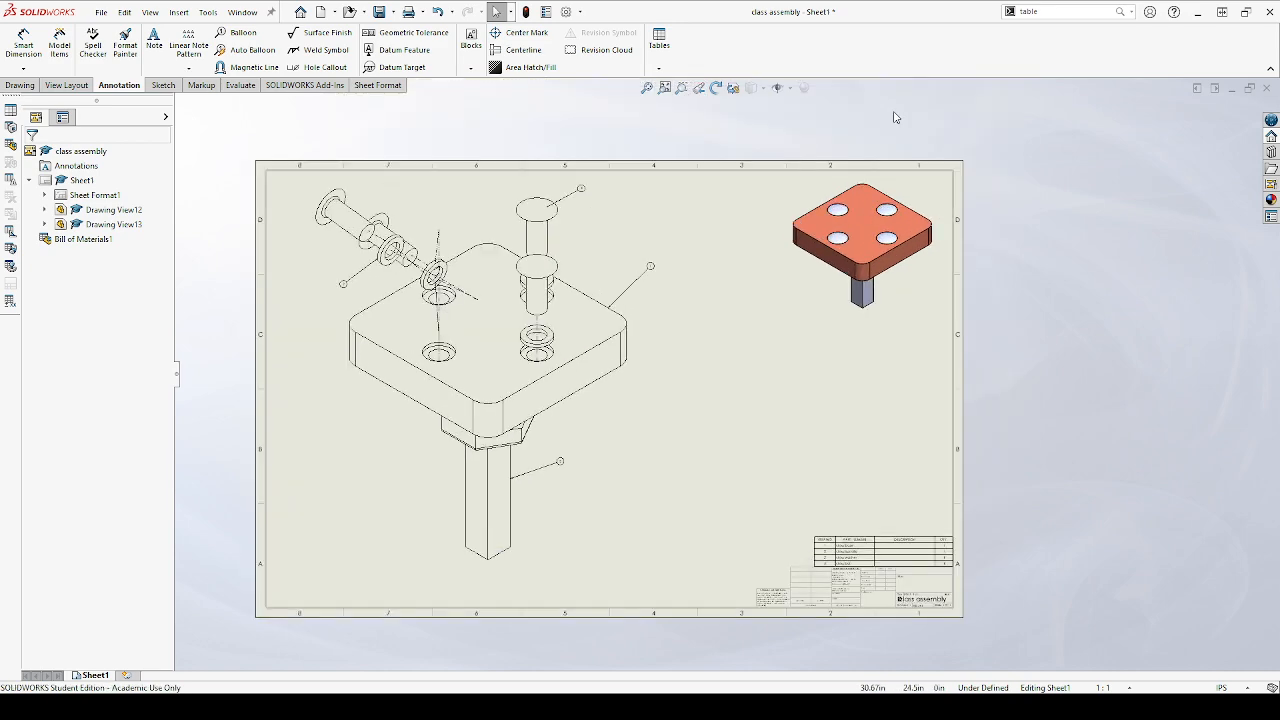
scroll(899, 209, down, 4)
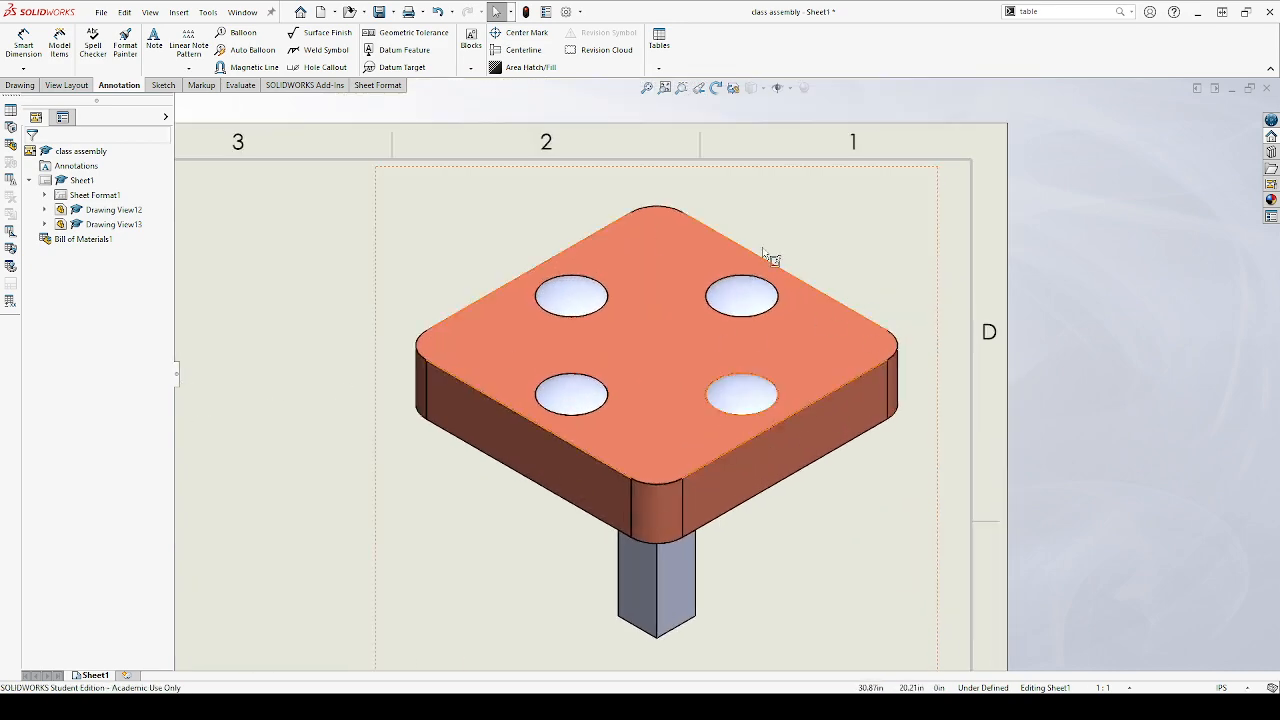
scroll(632, 360, up, 8)
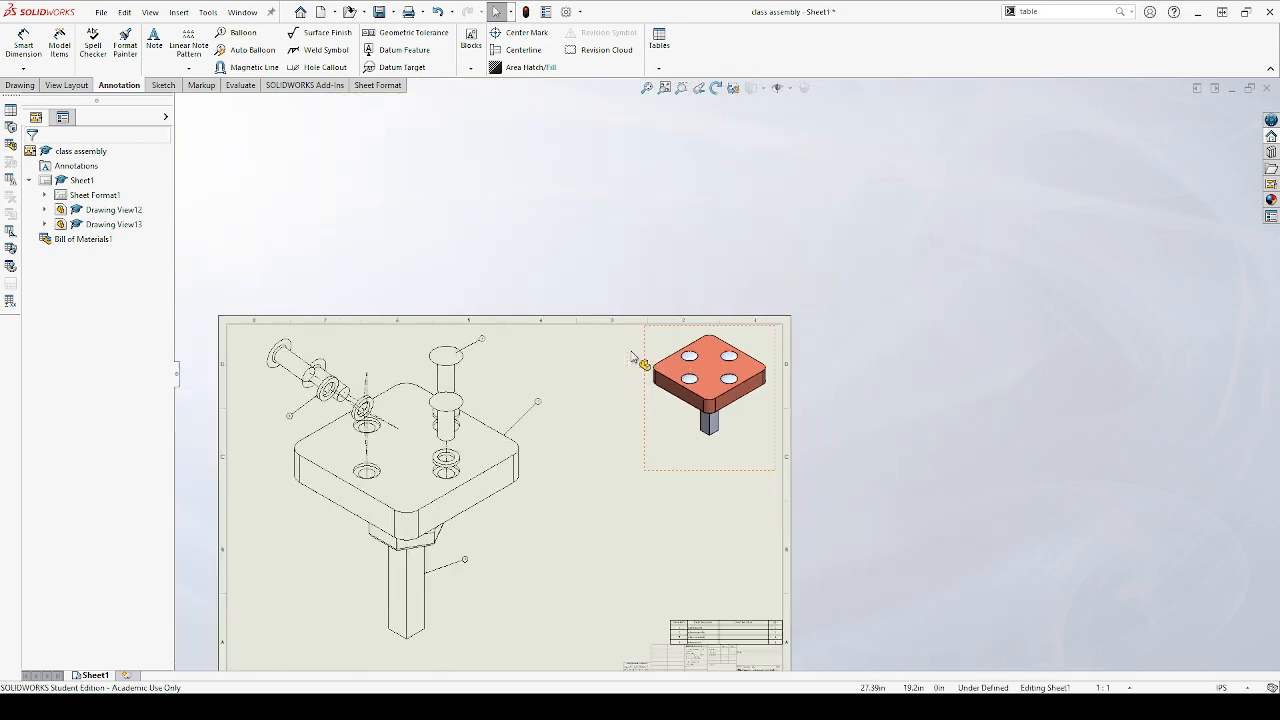
scroll(723, 540, down, 8)
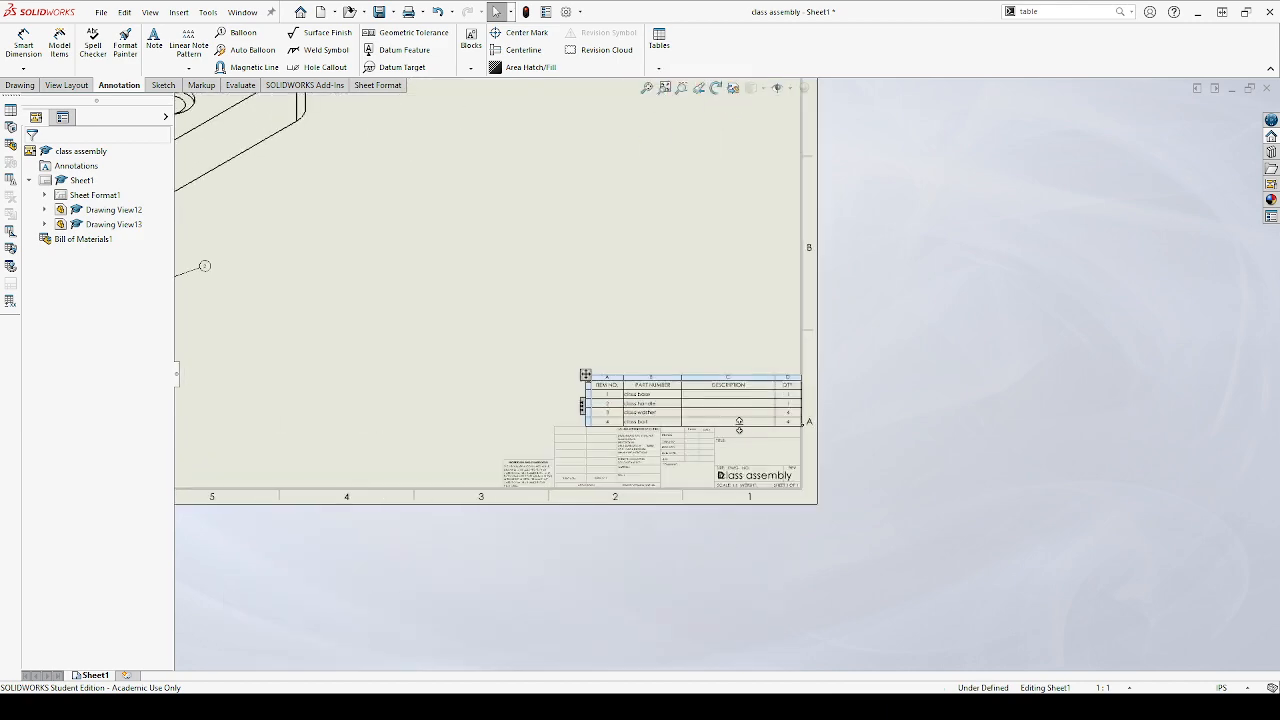
scroll(728, 391, down, 2)
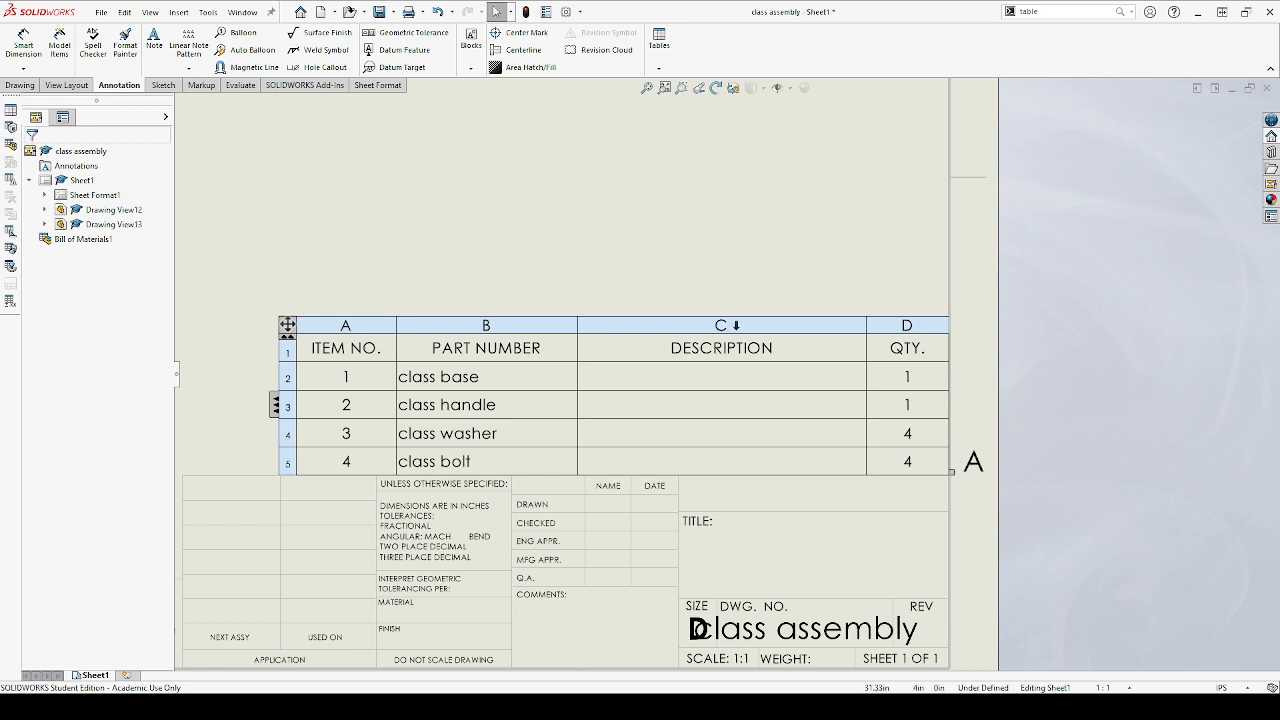
click(671, 202)
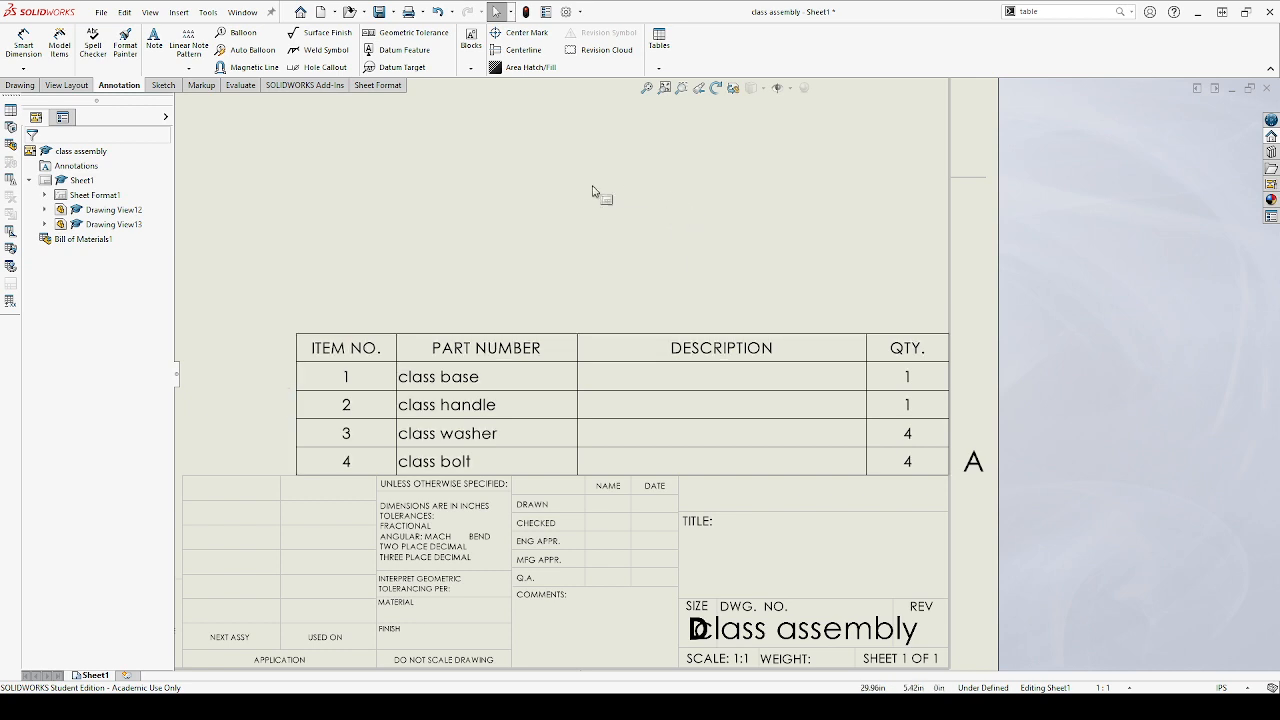
Examine the editing options for the description column, the whole bill of materials table and the class base row
mouse_move(708, 323)
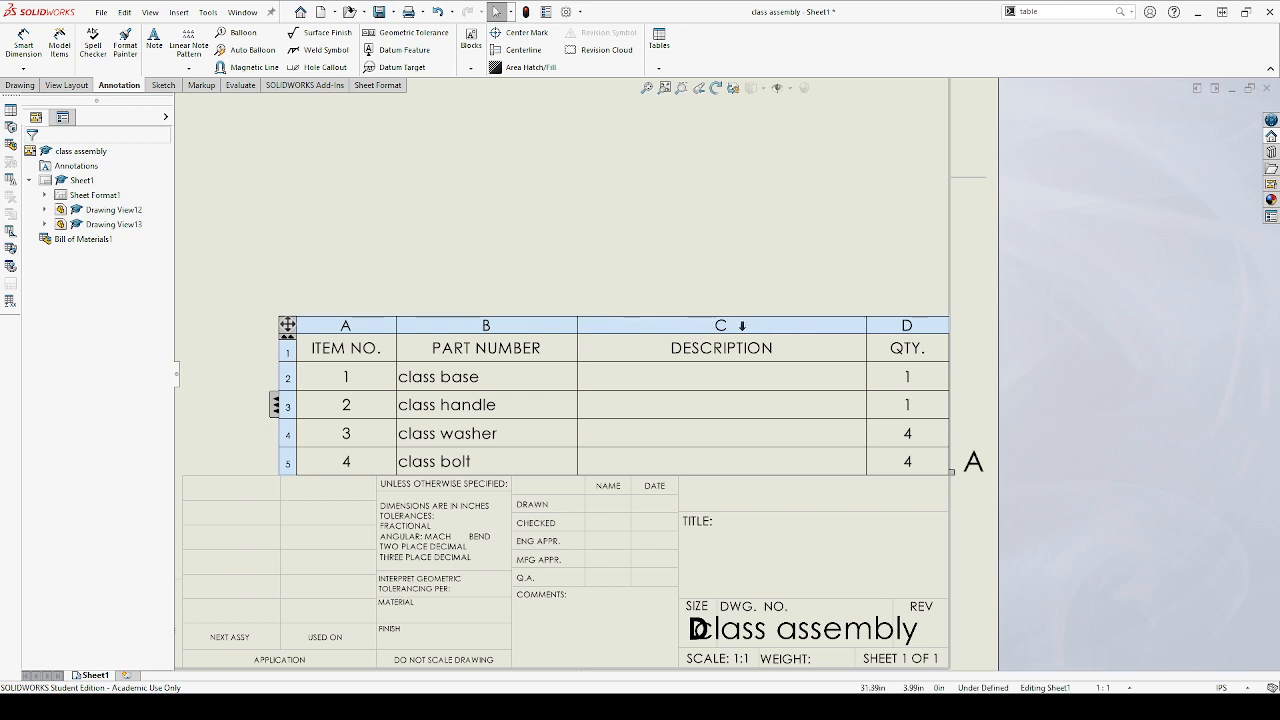
click(761, 325)
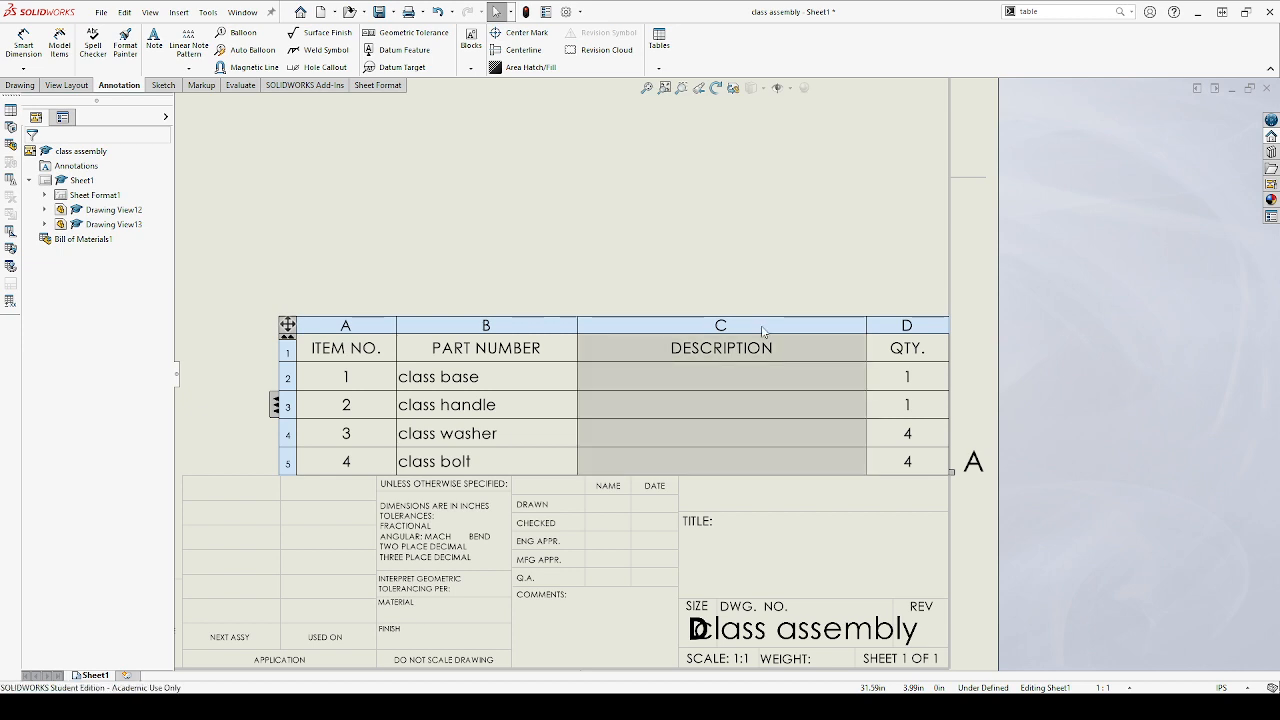
click(828, 292)
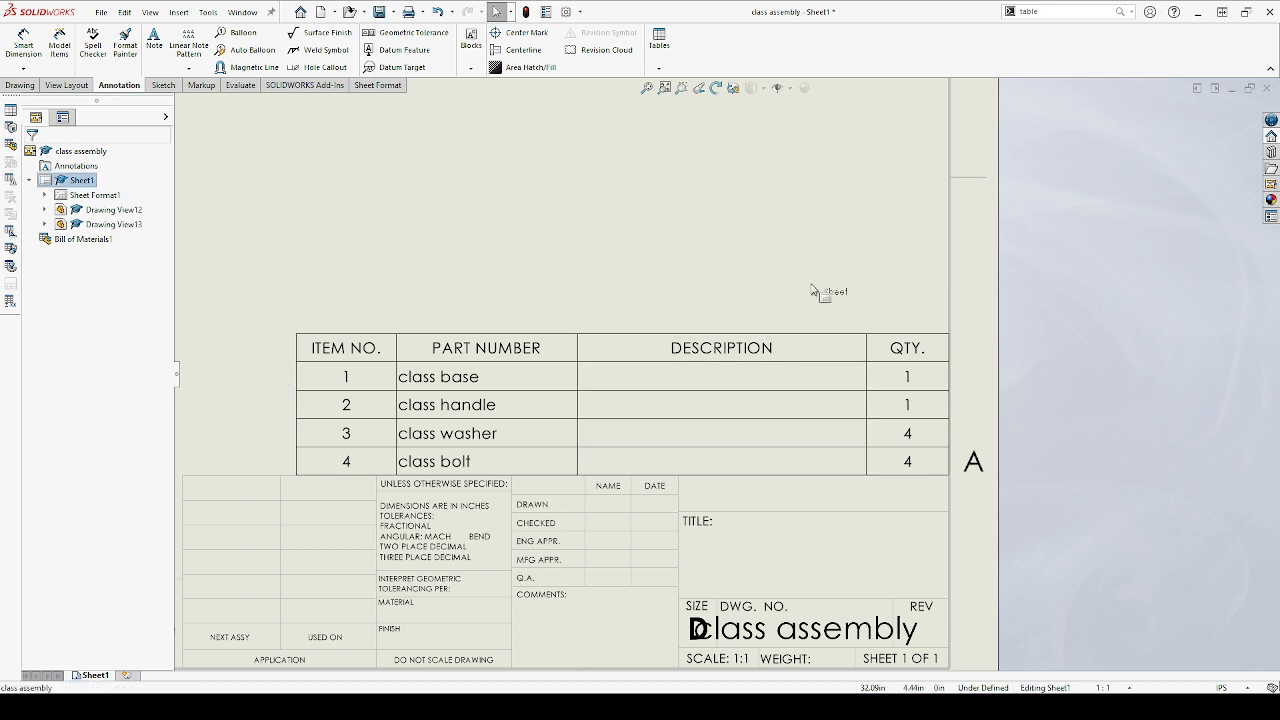
click(748, 324)
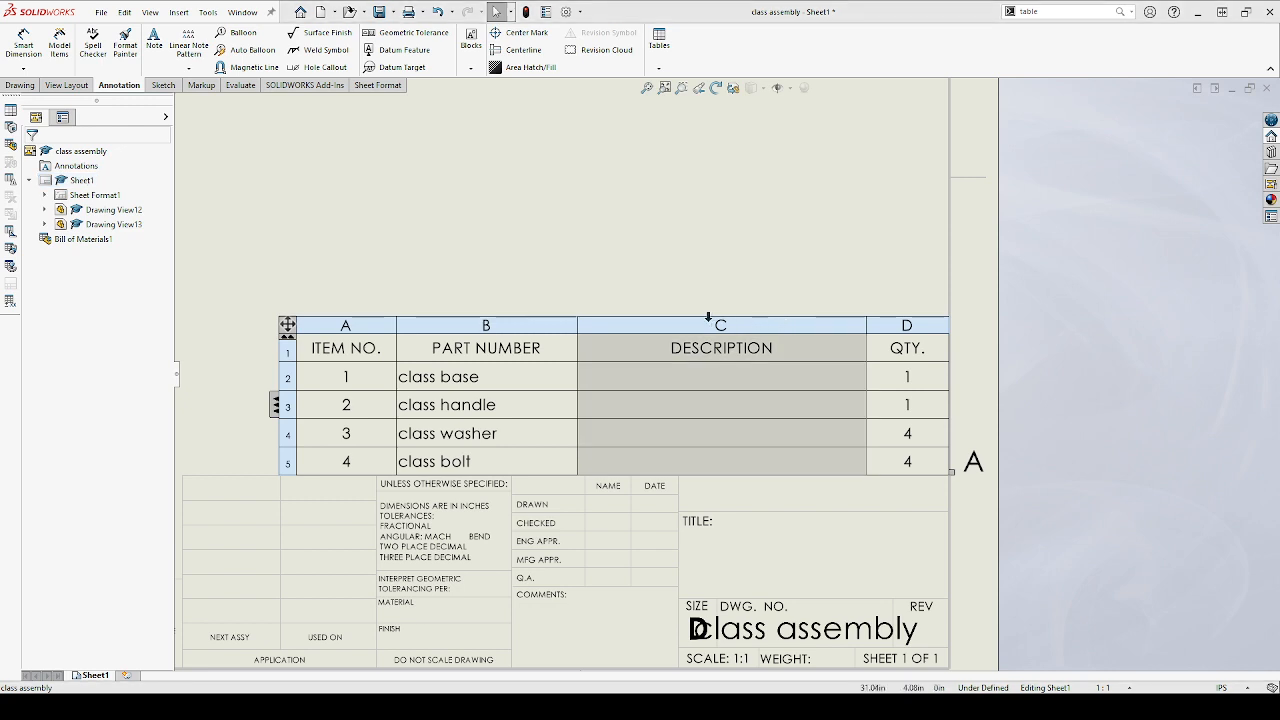
click(673, 266)
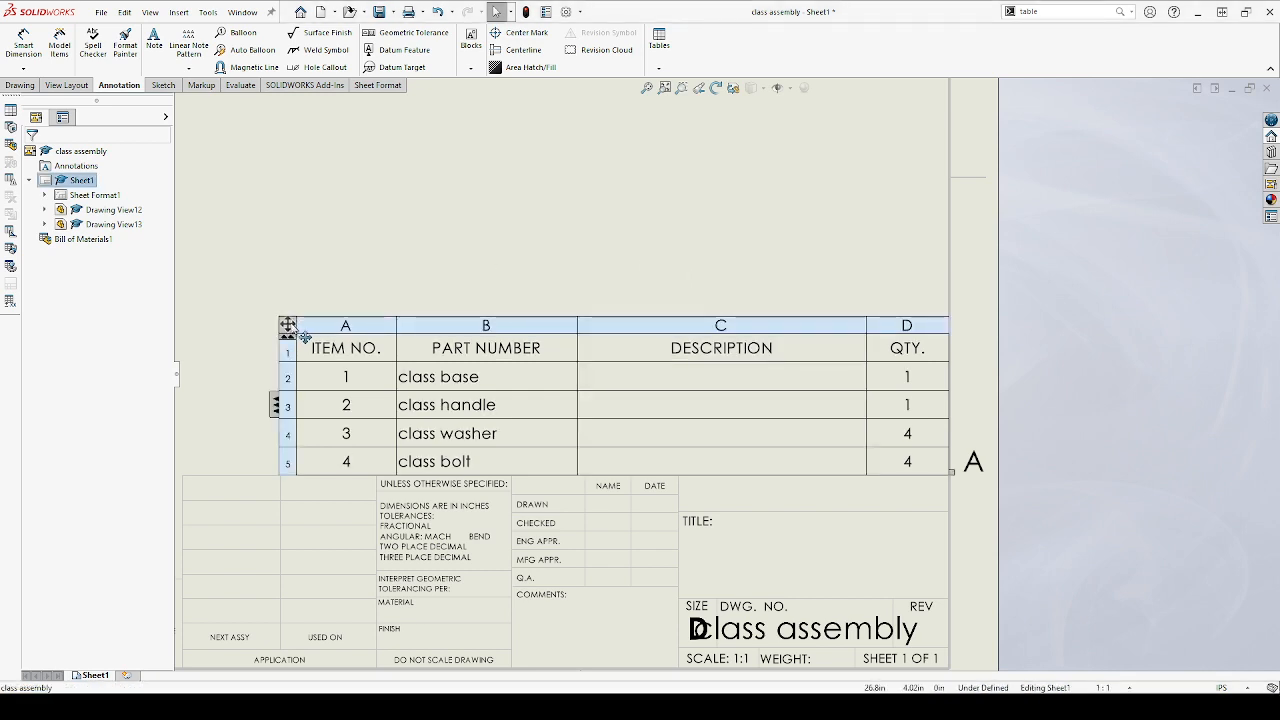
click(287, 326)
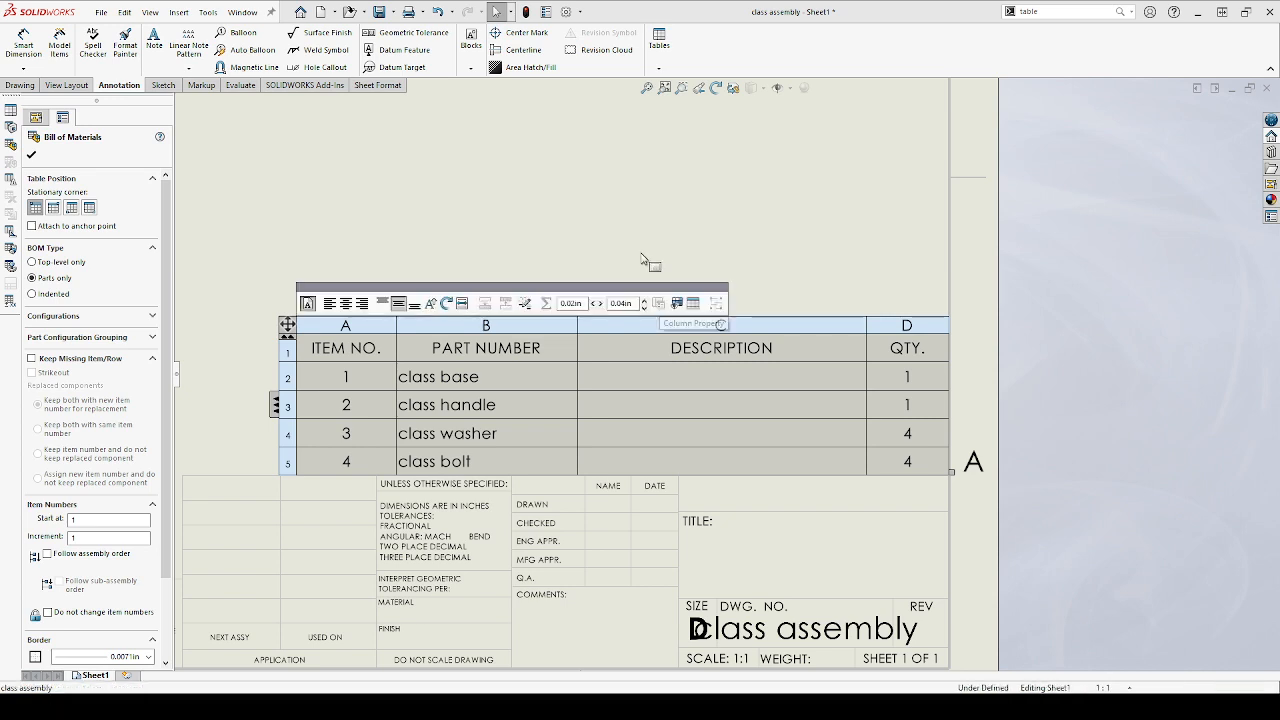
click(651, 263)
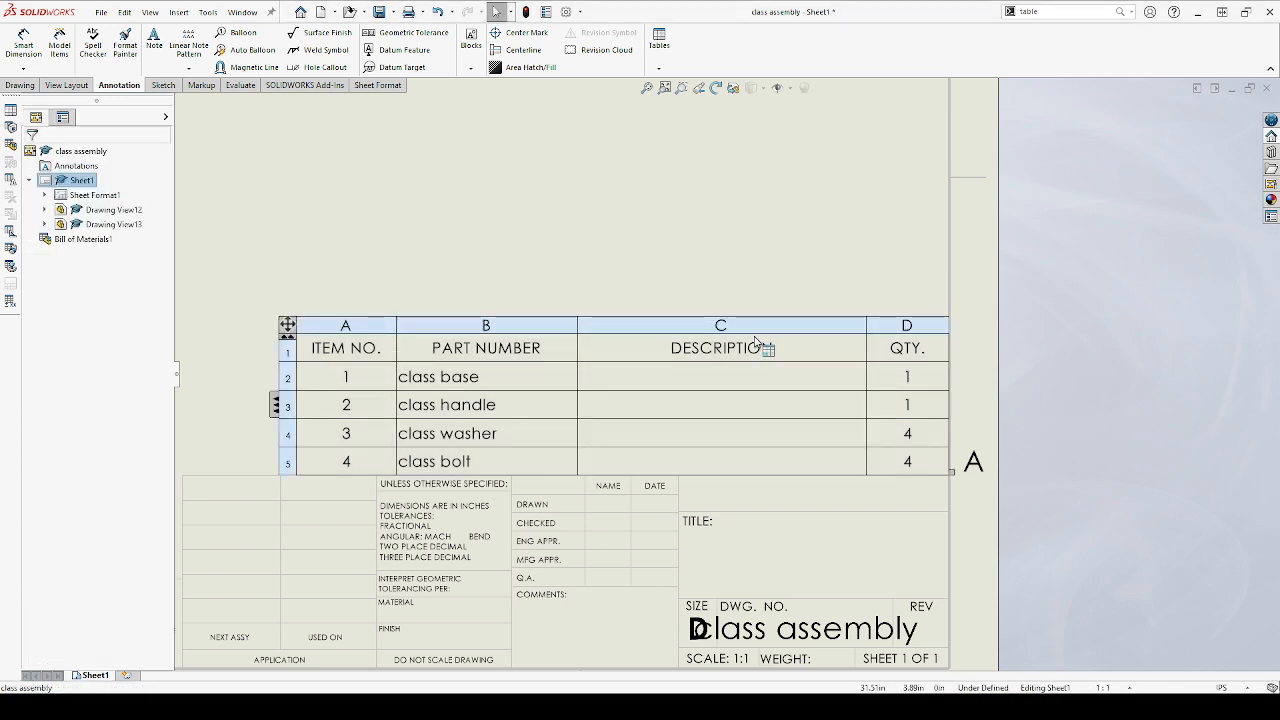
click(288, 378)
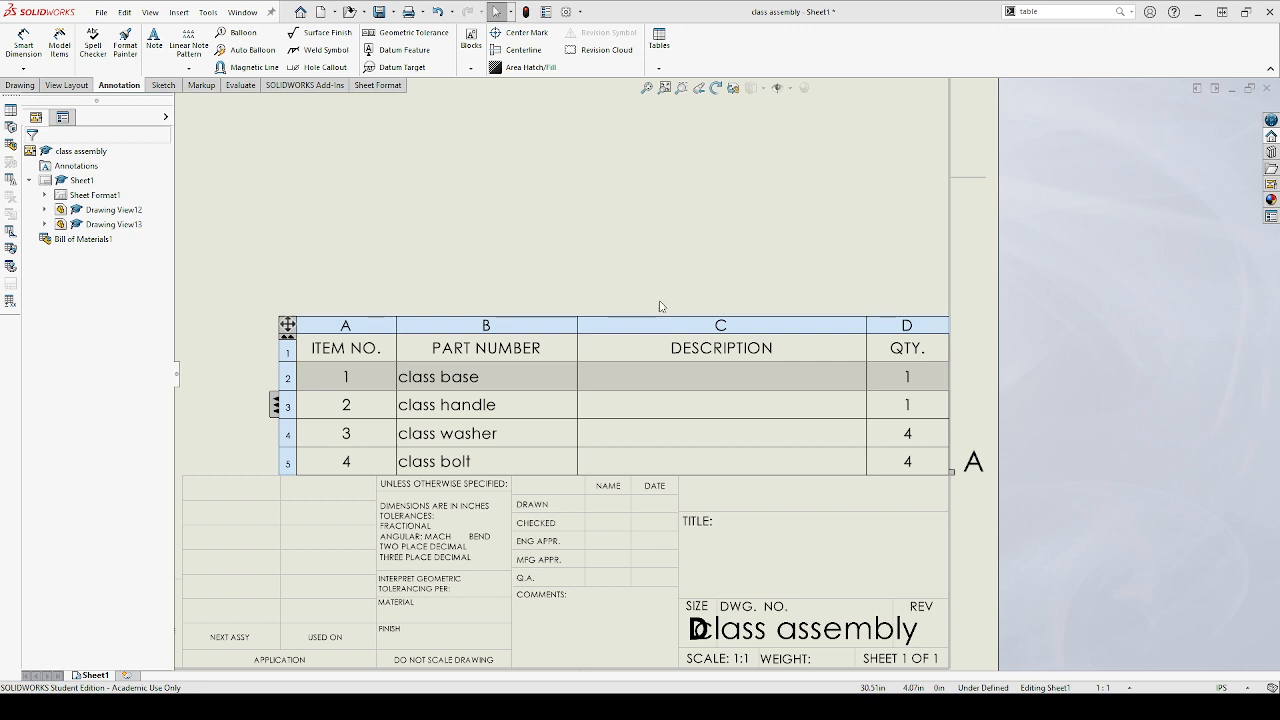
click(686, 251)
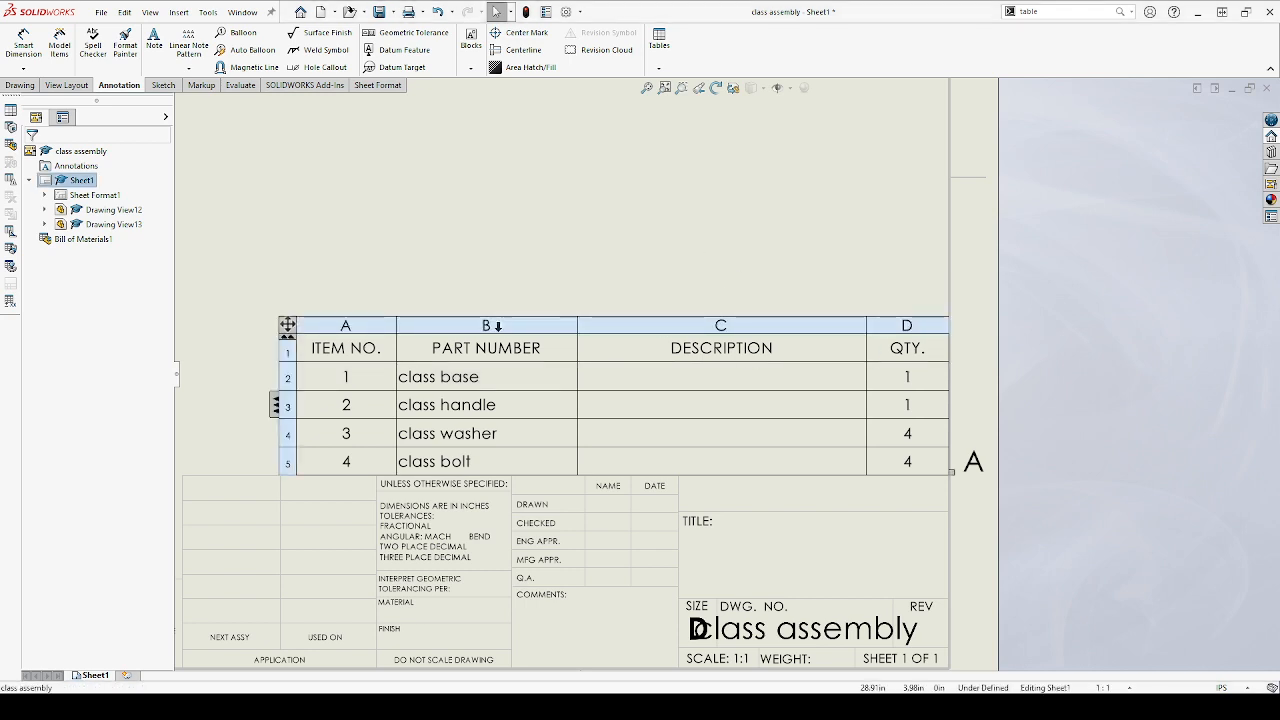
click(750, 324)
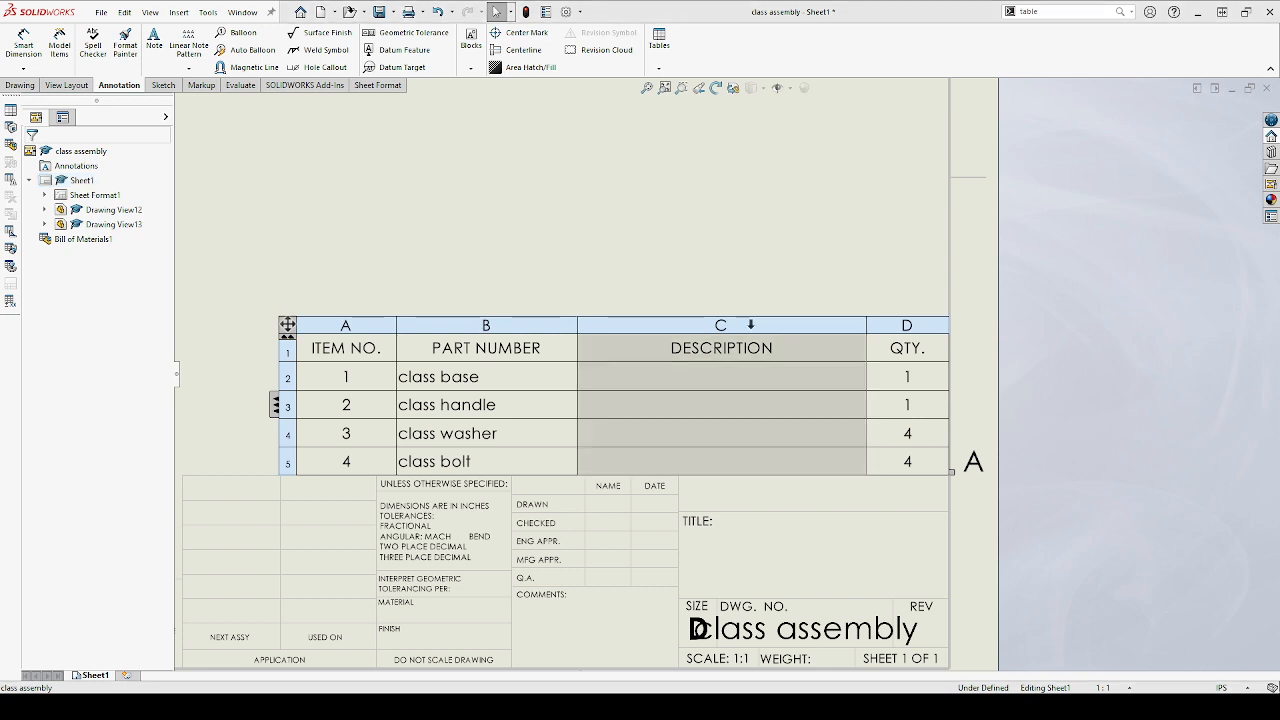
click(696, 294)
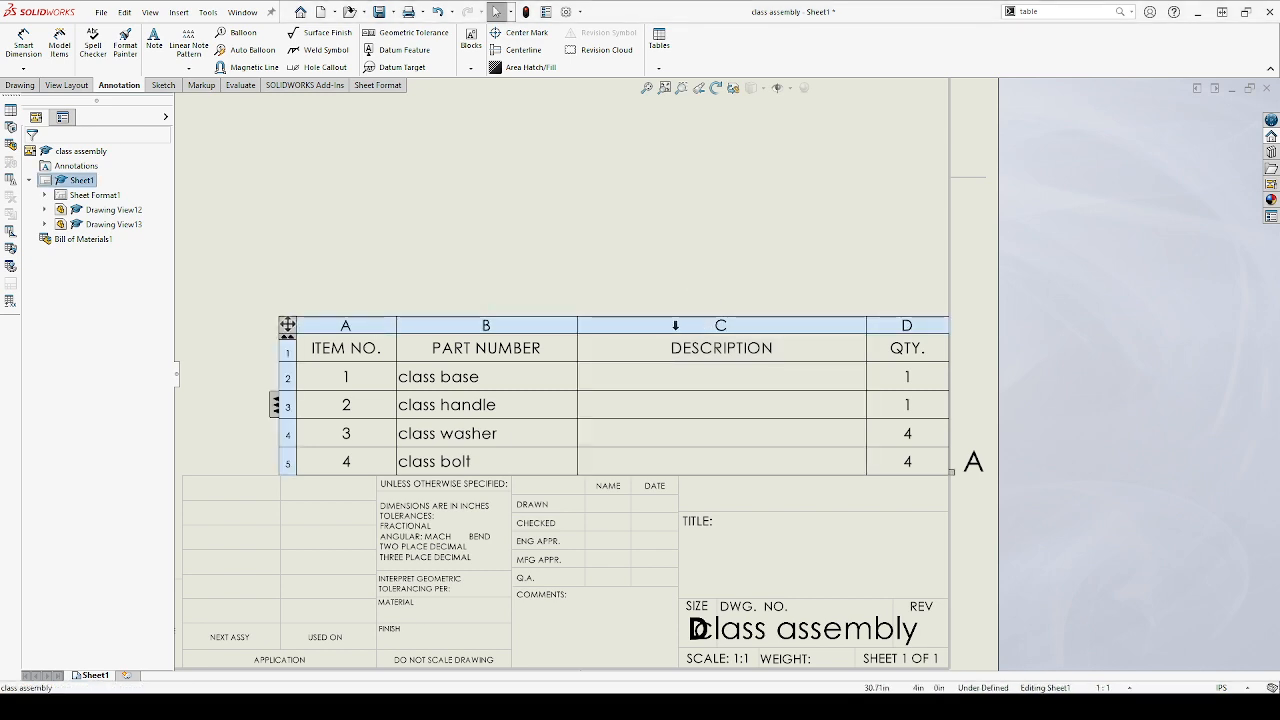
click(675, 325)
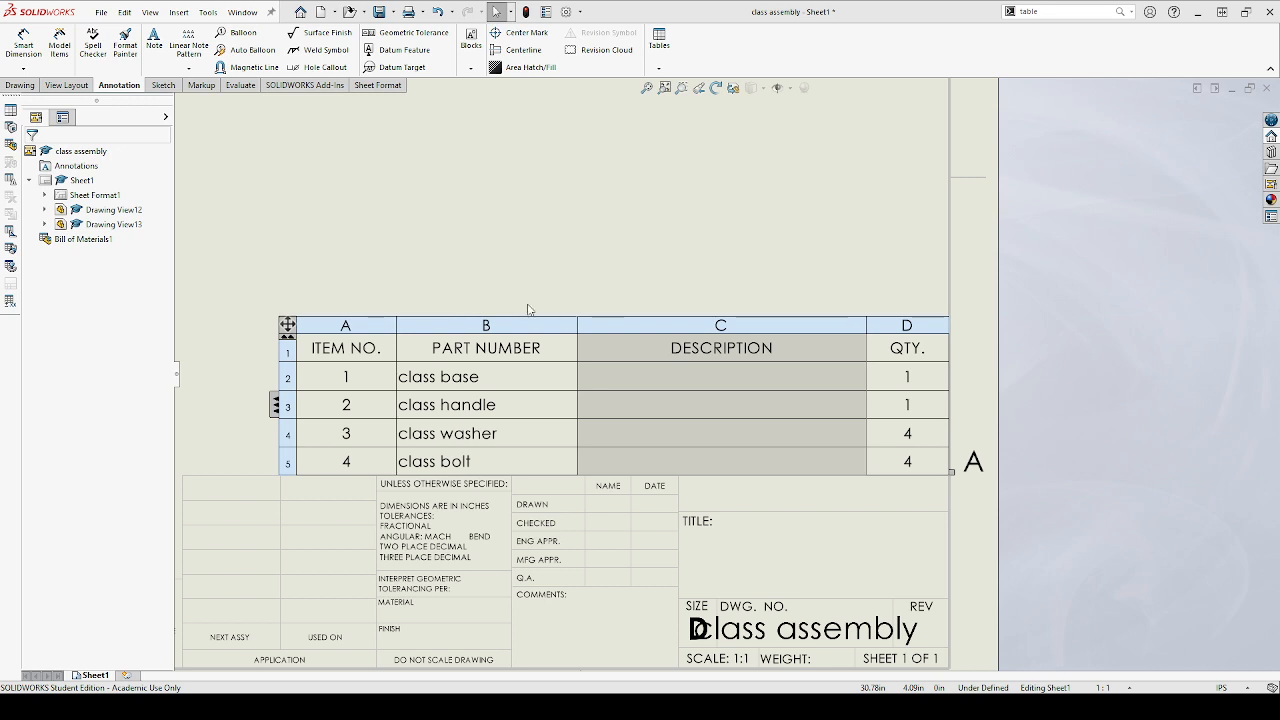
click(689, 306)
click(689, 306)
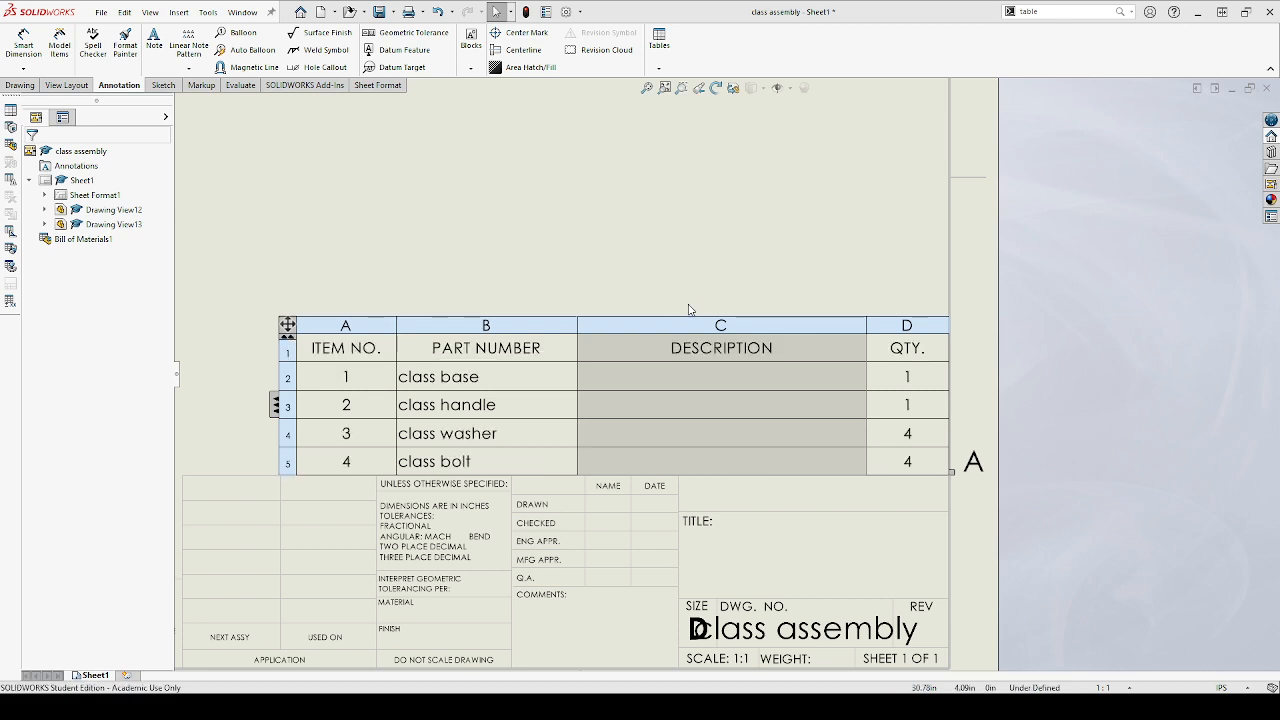
click(486, 240)
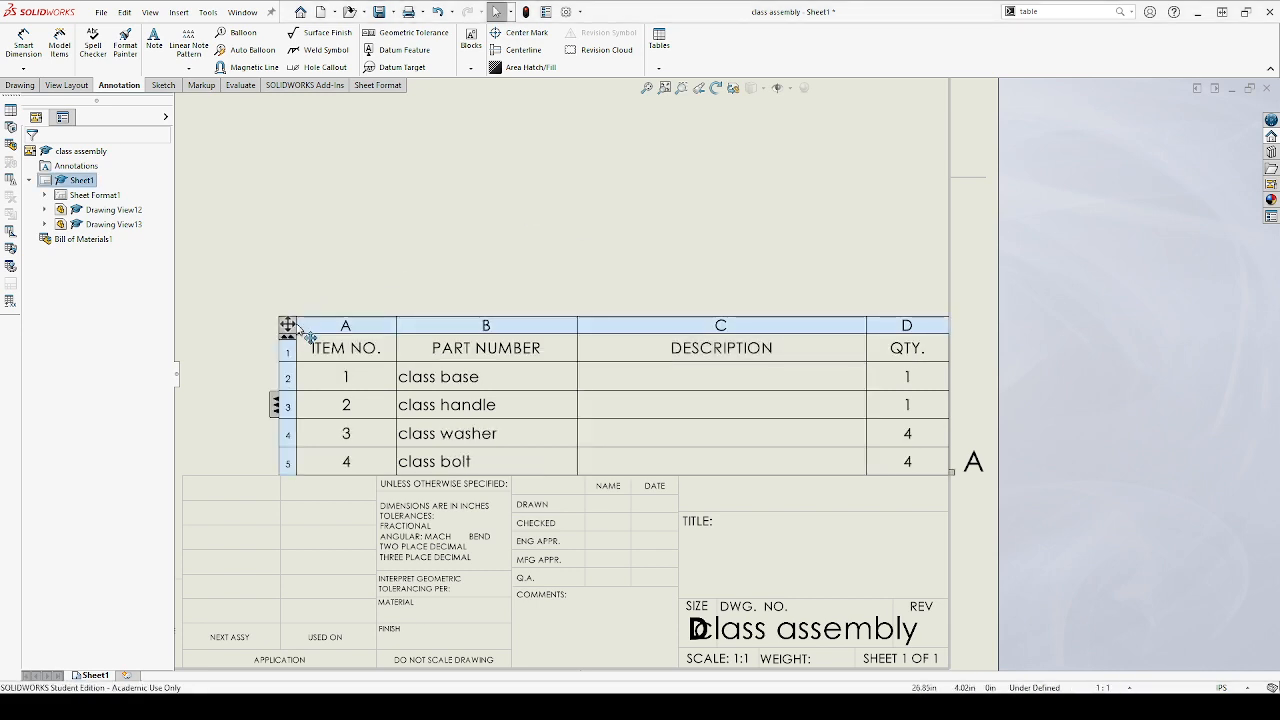
click(701, 327)
click(691, 288)
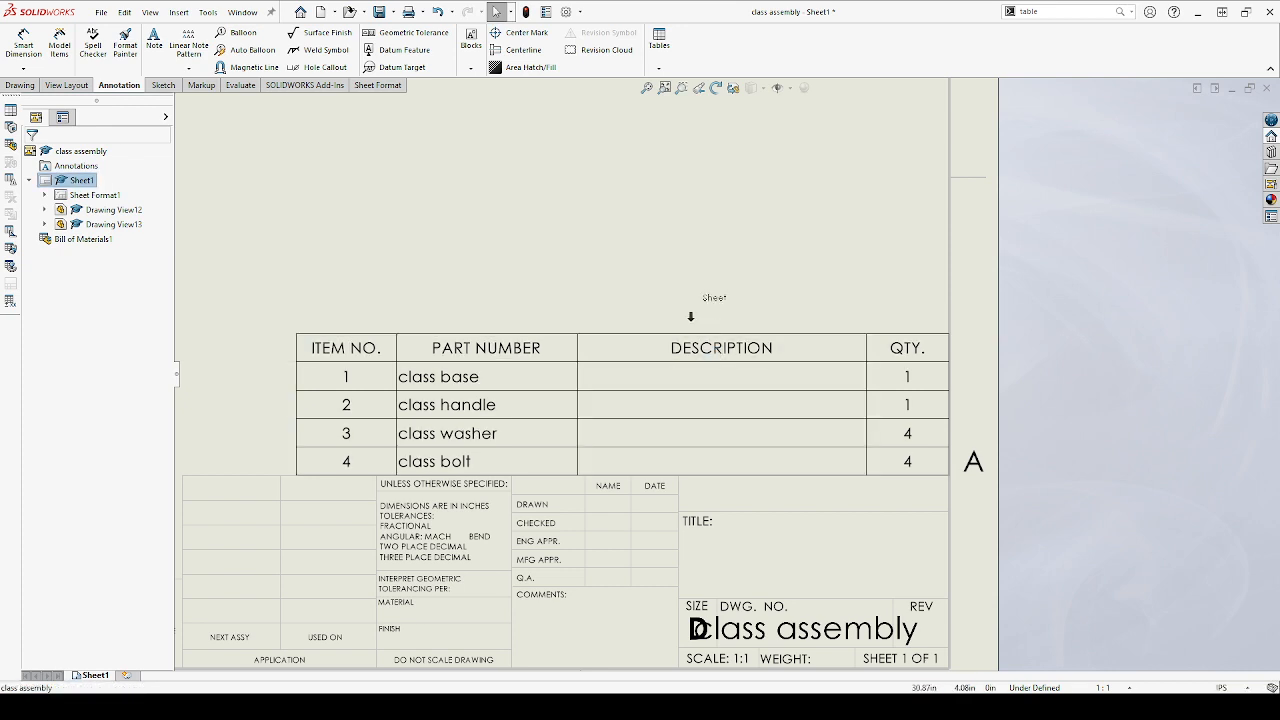
Insert a new column between the DESCRIPTION and QTY. columns of the bill of materials
click(687, 325)
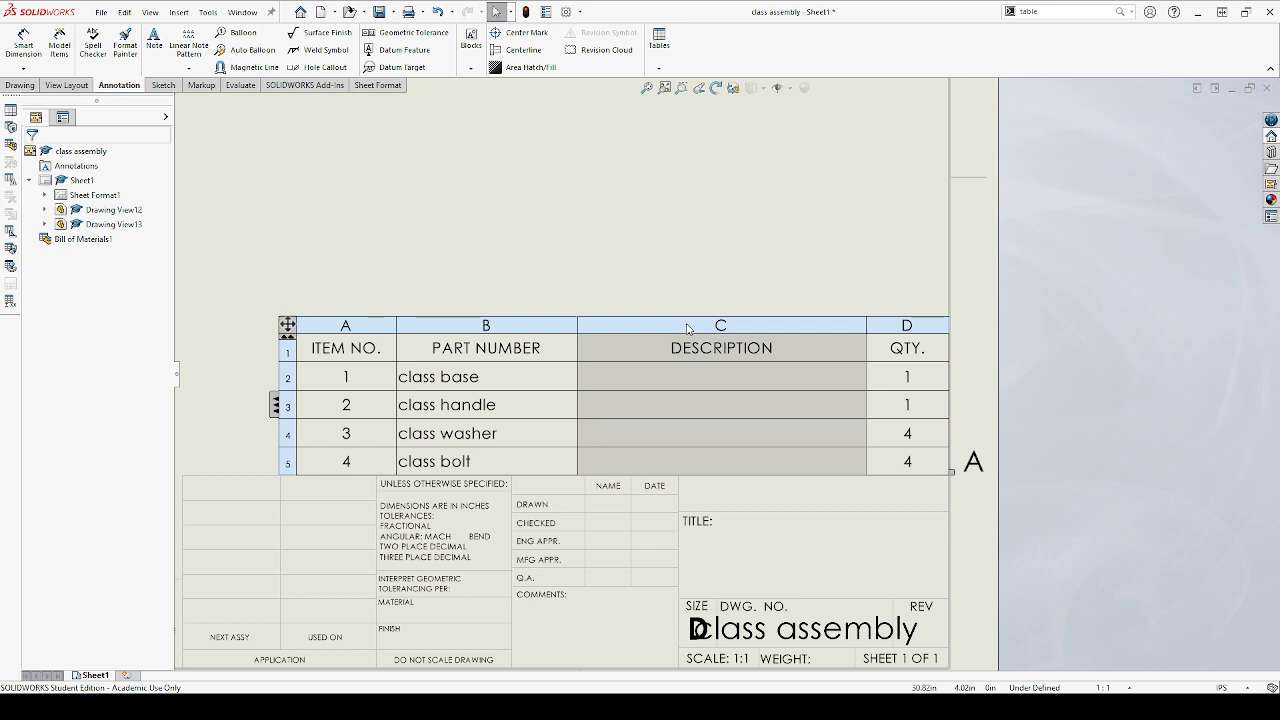
click(910, 393)
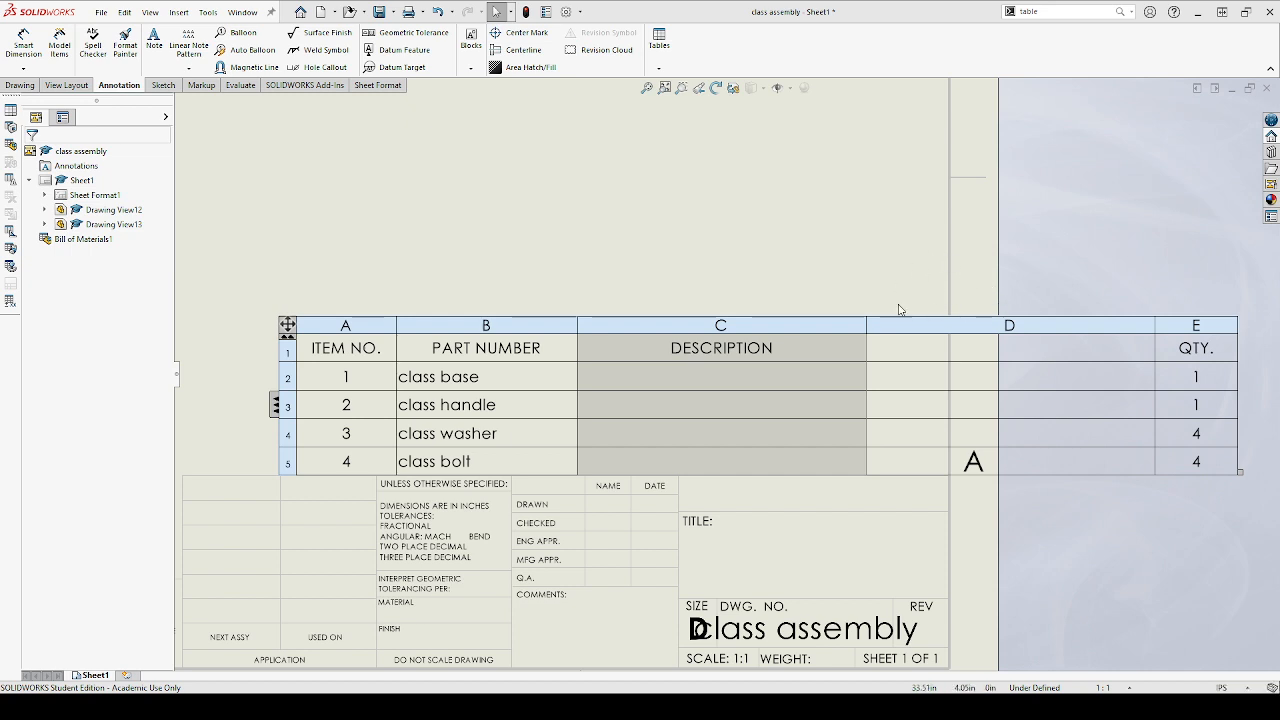
click(781, 266)
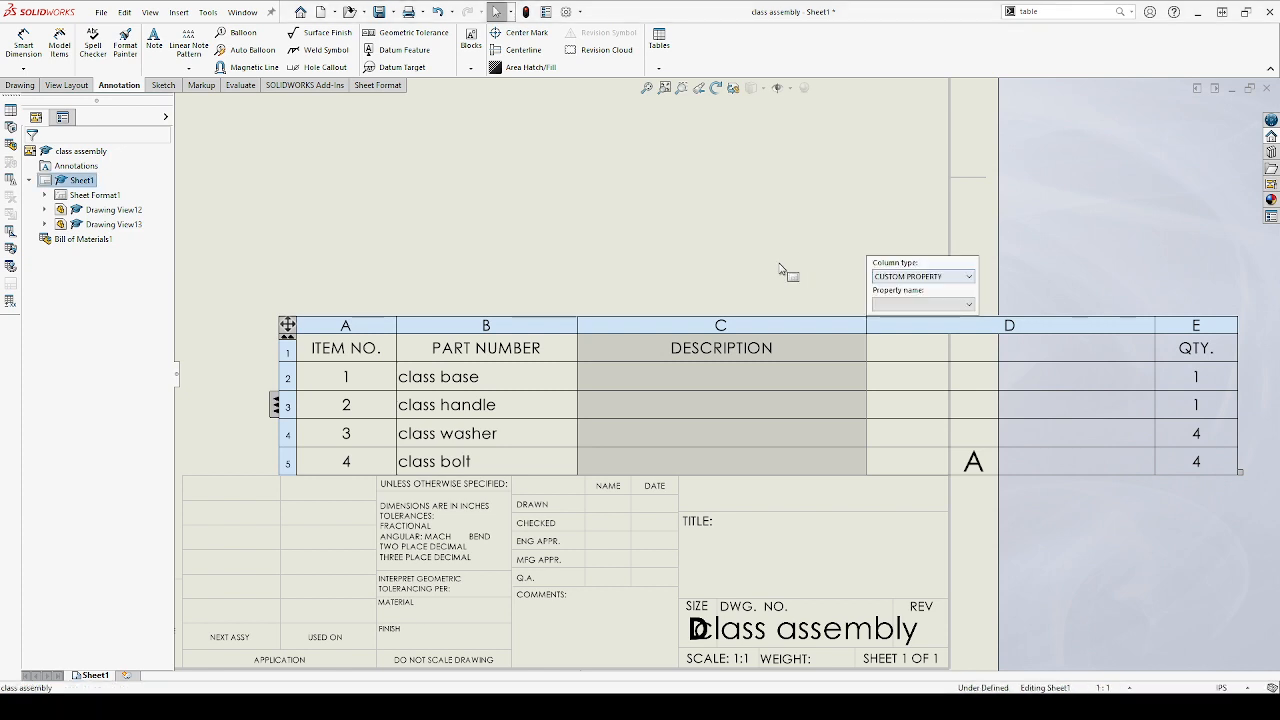
Move the widened bill of materials so its right edge is flush with the sheet border, directly on the title block
scroll(781, 281, up, 6)
scroll(567, 340, up, 3)
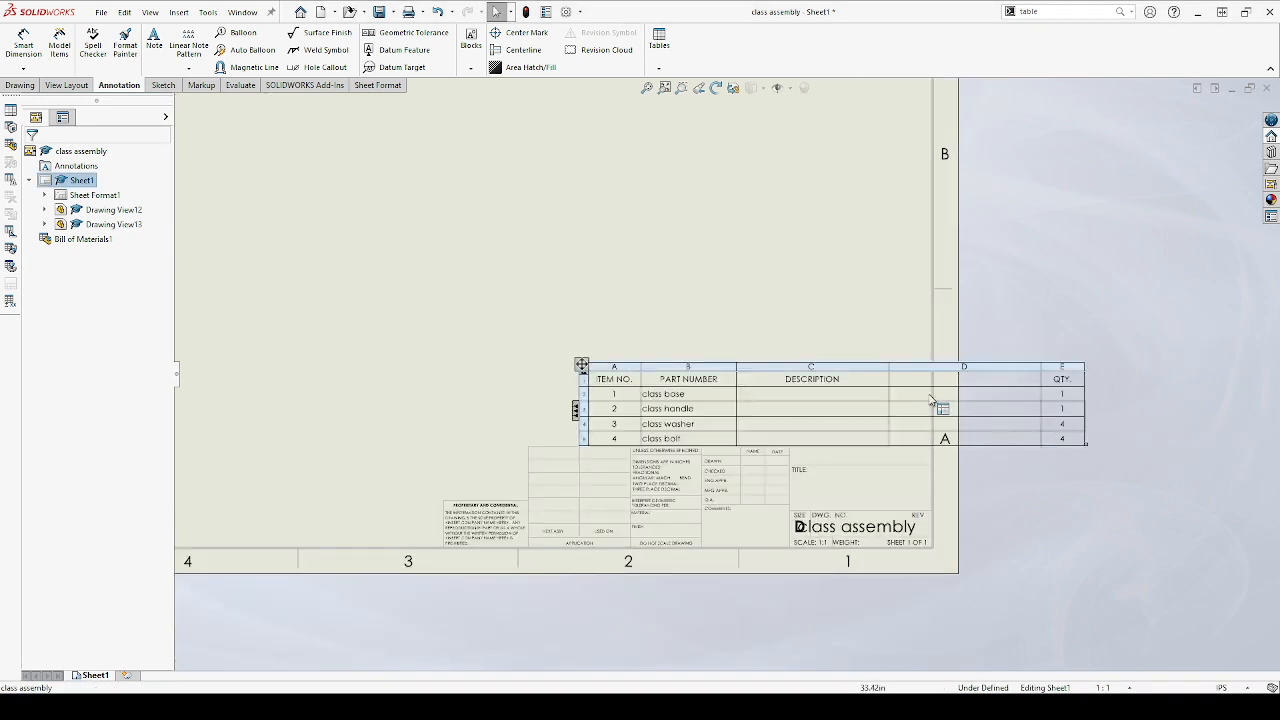
click(581, 365)
drag(581, 365, 430, 366)
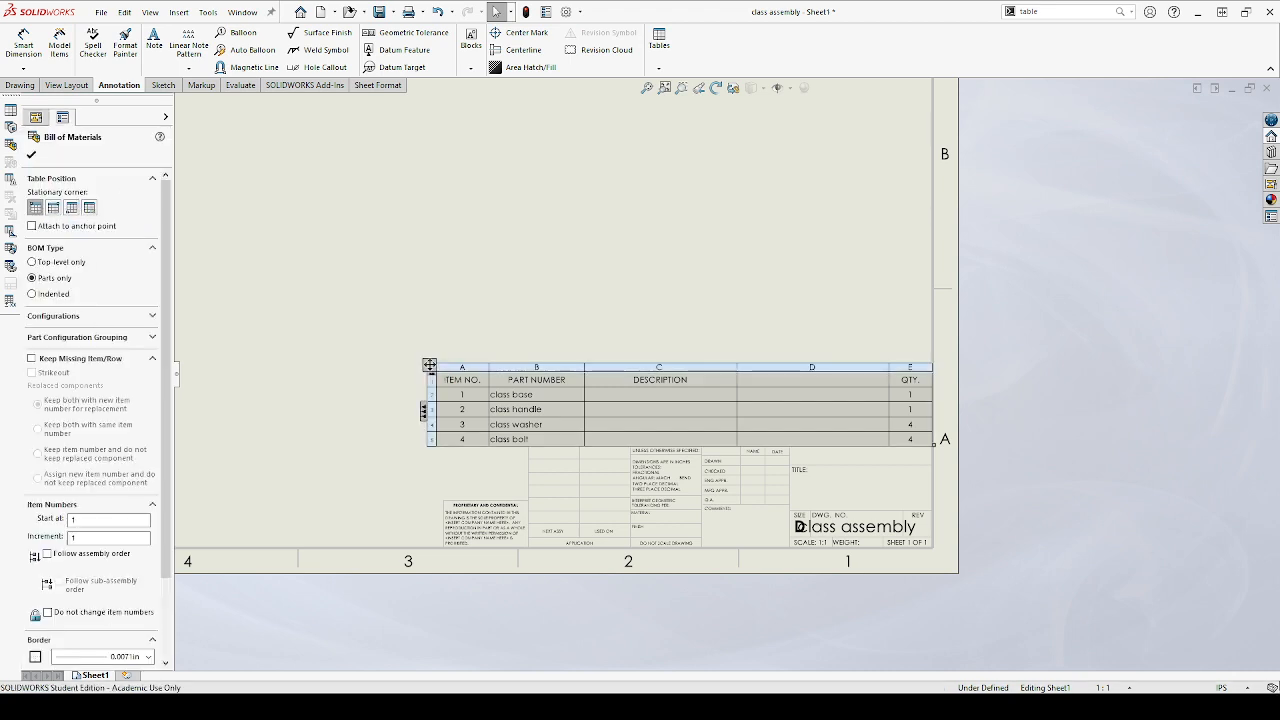
click(960, 345)
Set the empty column beside QTY. to show the Material custom property
scroll(810, 367, down, 2)
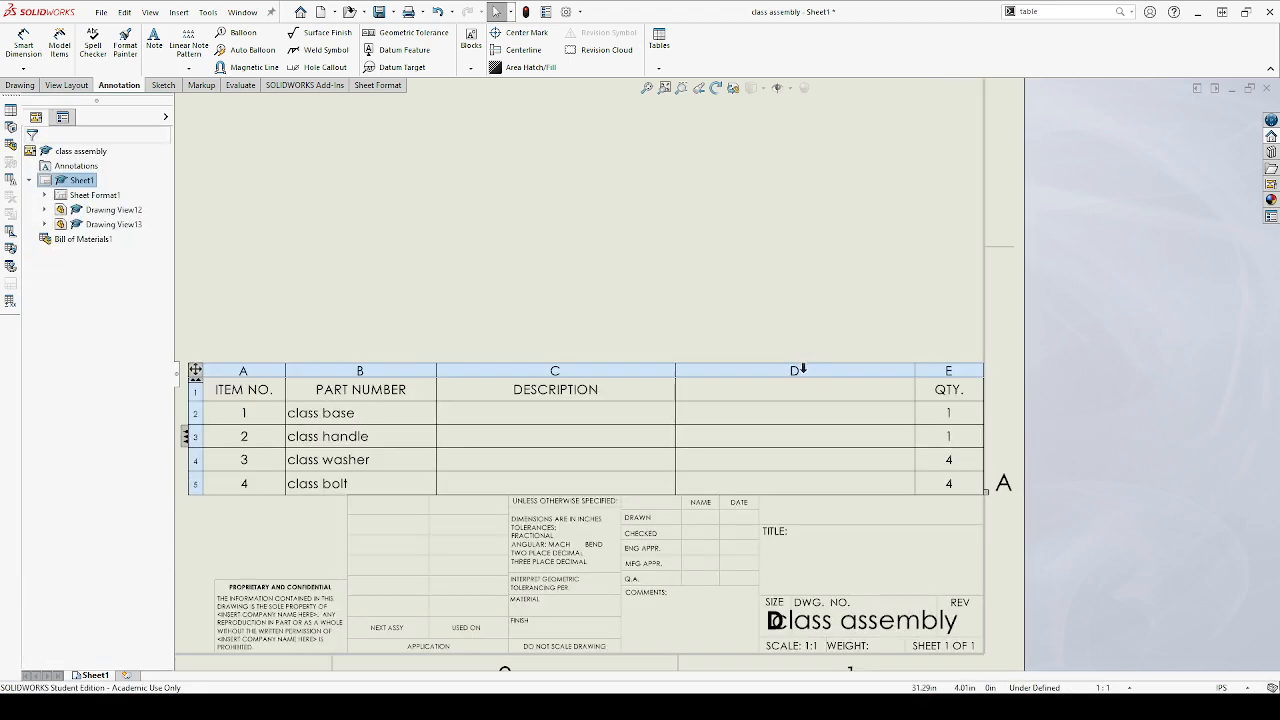
click(797, 371)
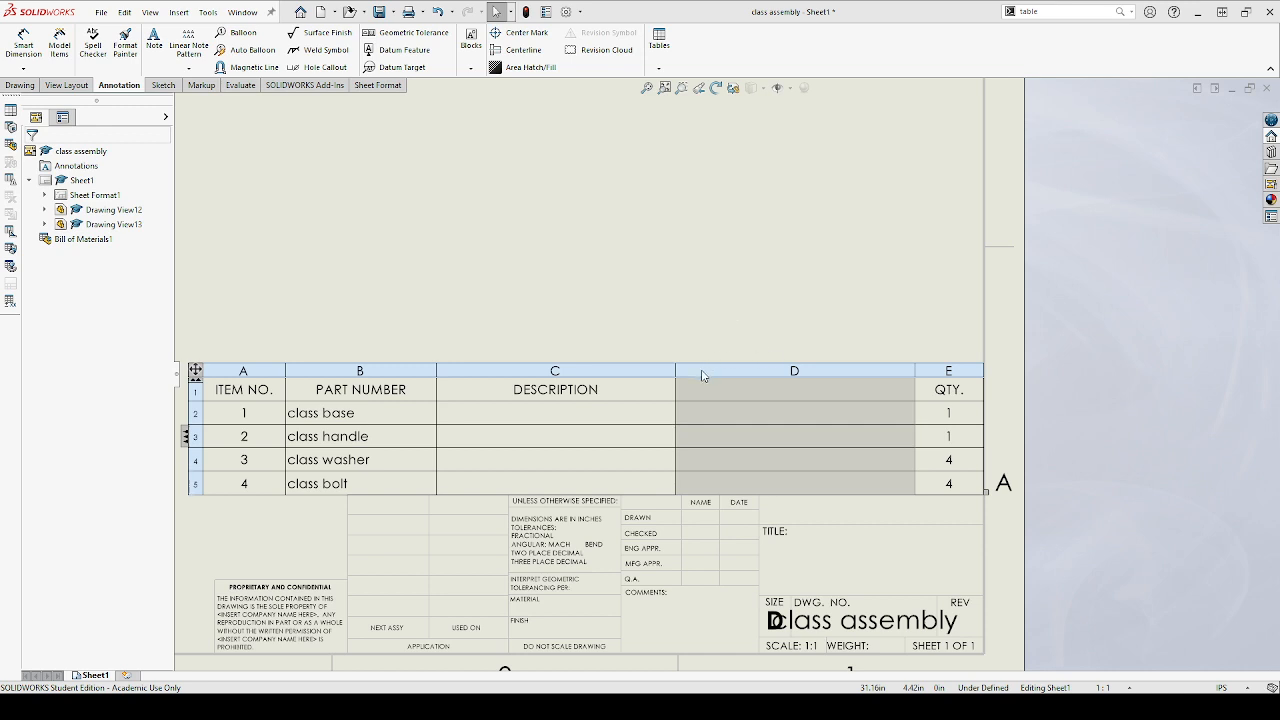
click(854, 331)
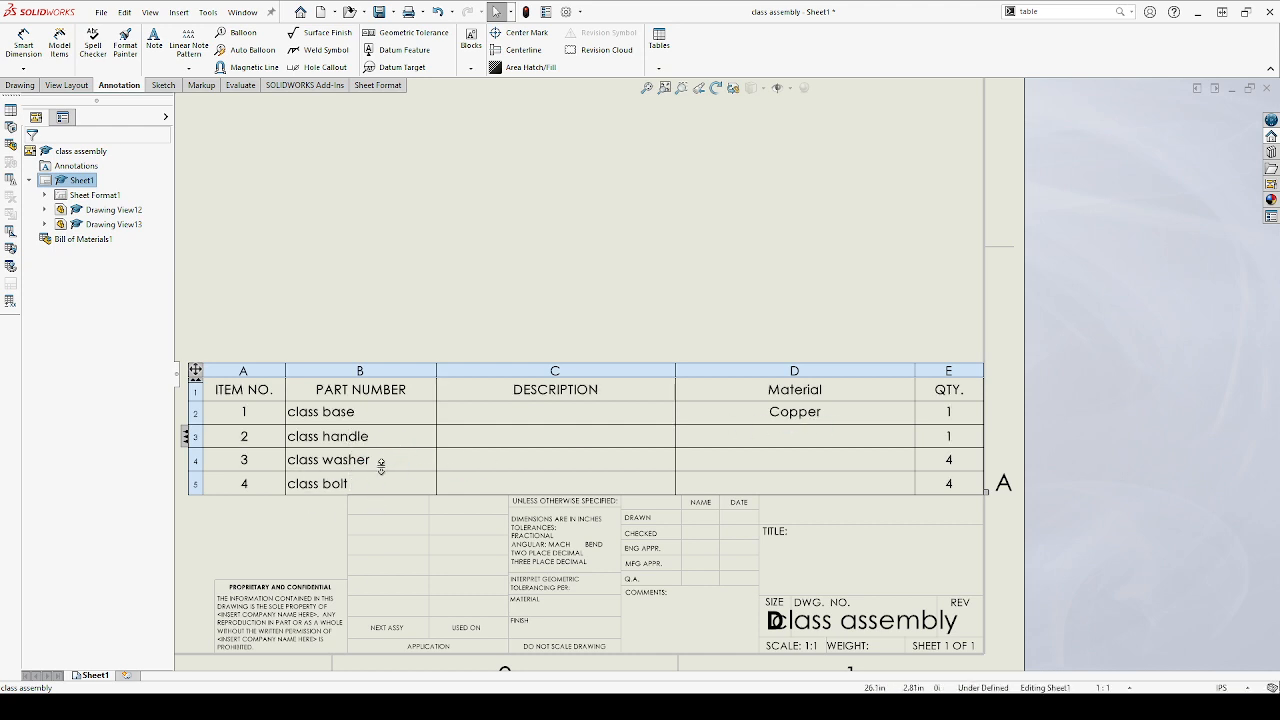
Bring up the class base part window and close that part
click(505, 530)
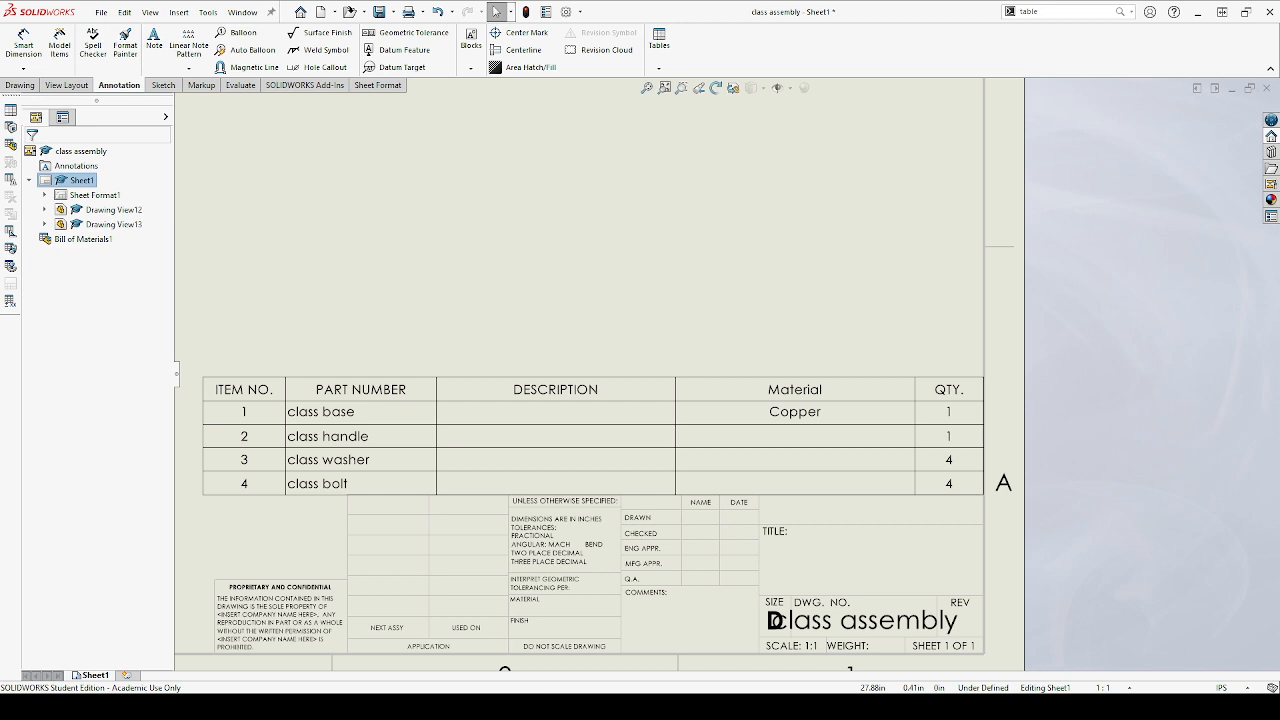
click(652, 654)
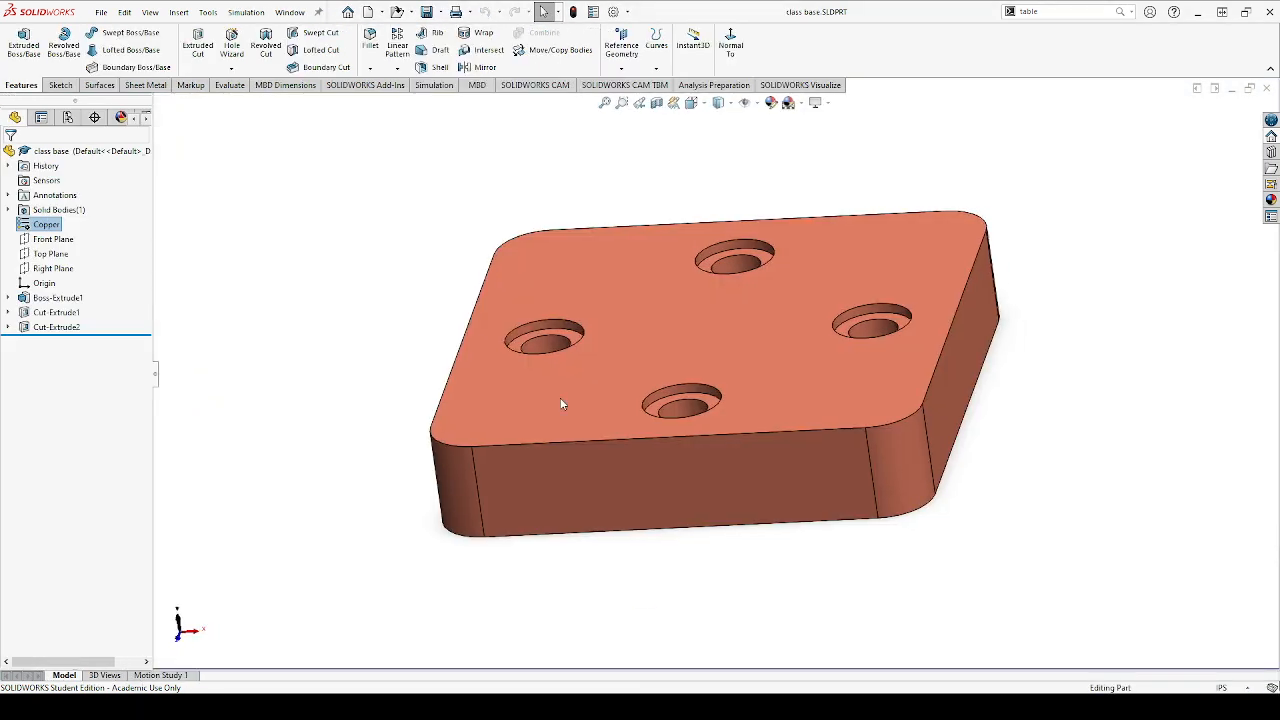
click(1266, 88)
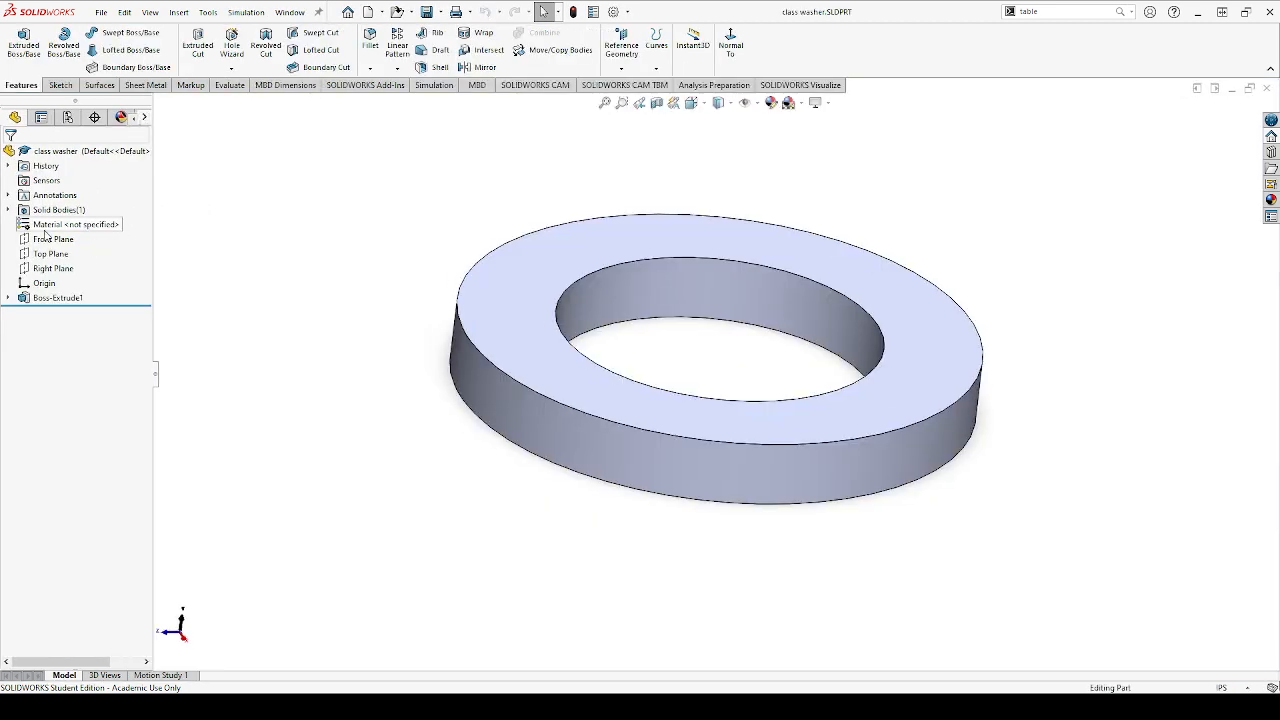
Assign Plain Carbon Steel to the class washer part and fill in its Material custom property, saving and closing the part
click(44, 226)
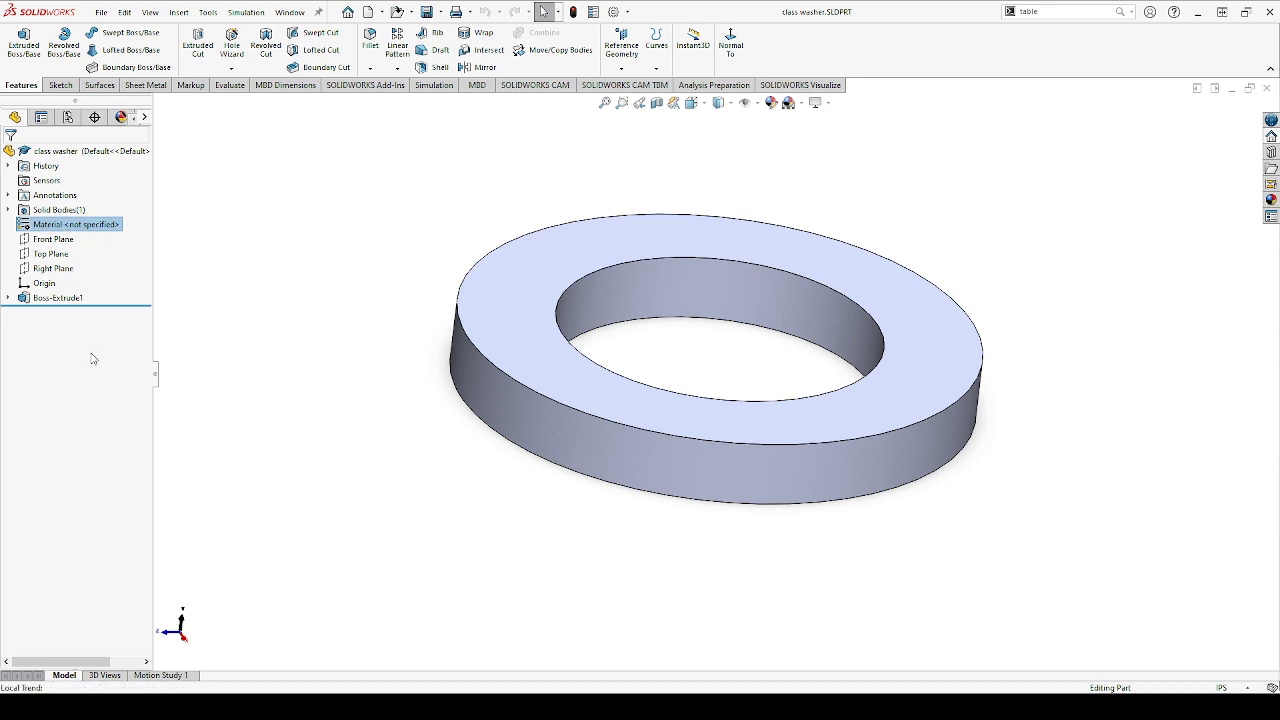
click(126, 294)
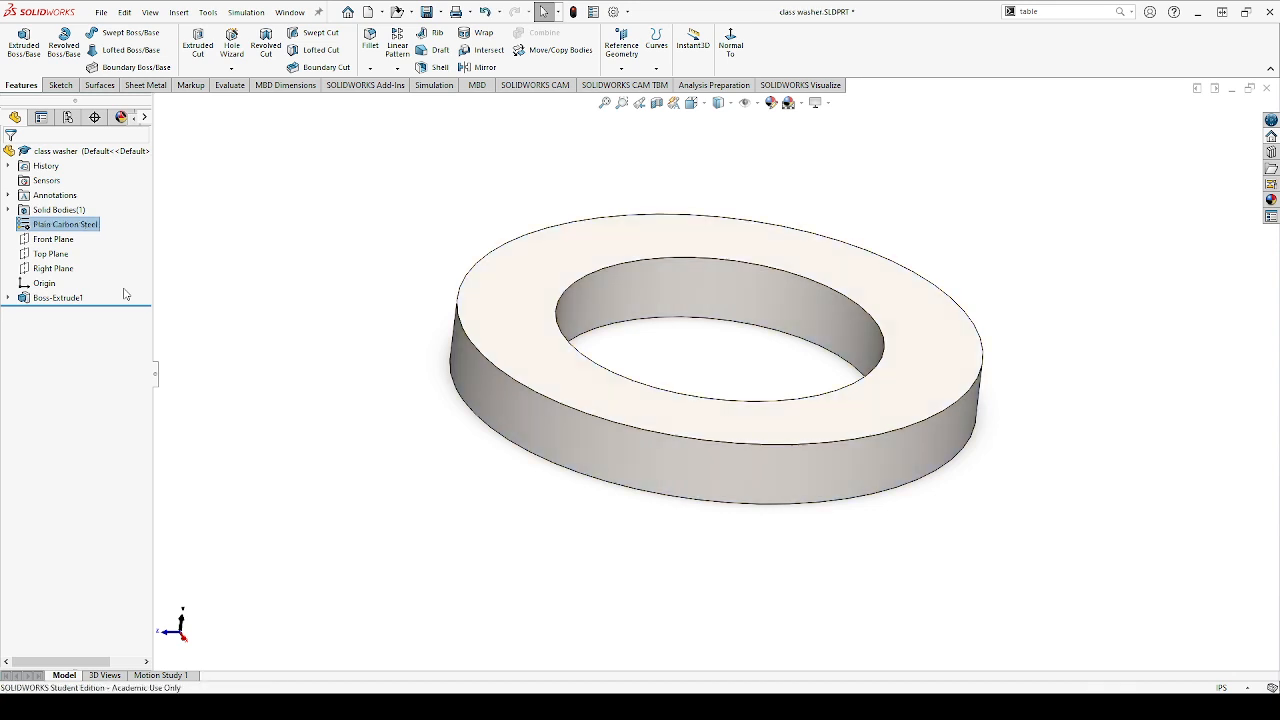
click(597, 14)
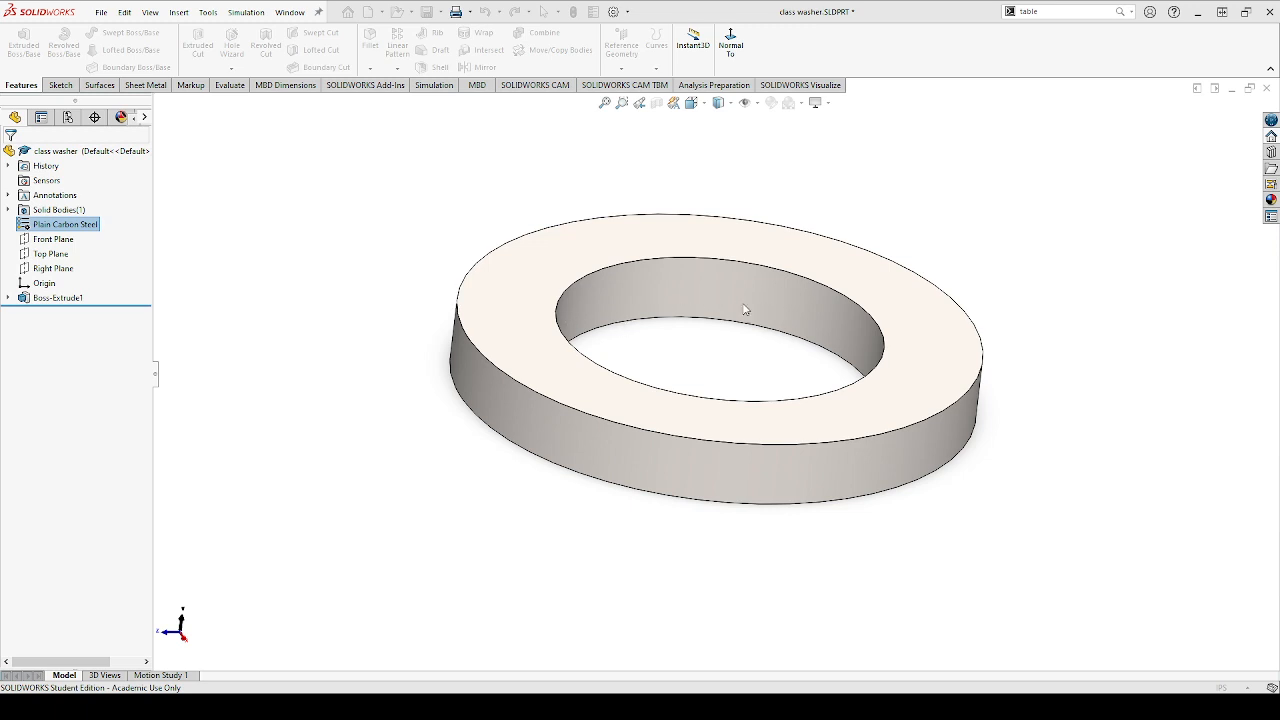
click(730, 547)
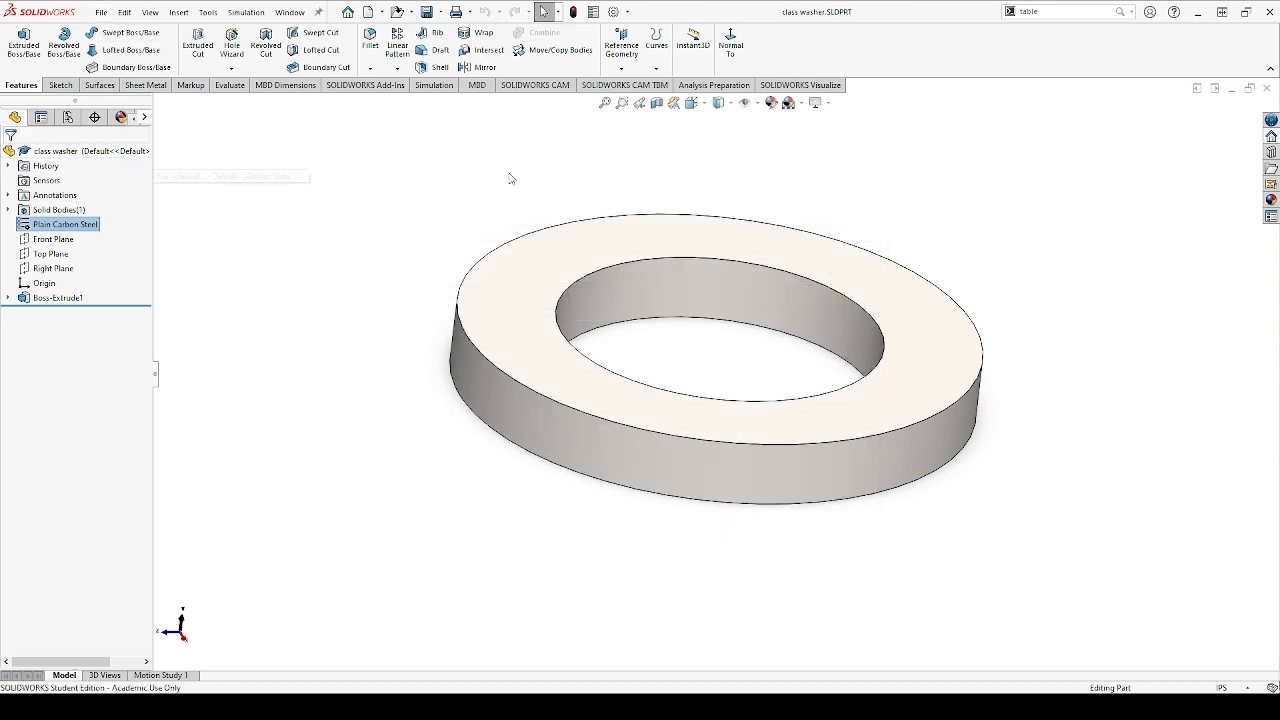
click(1267, 89)
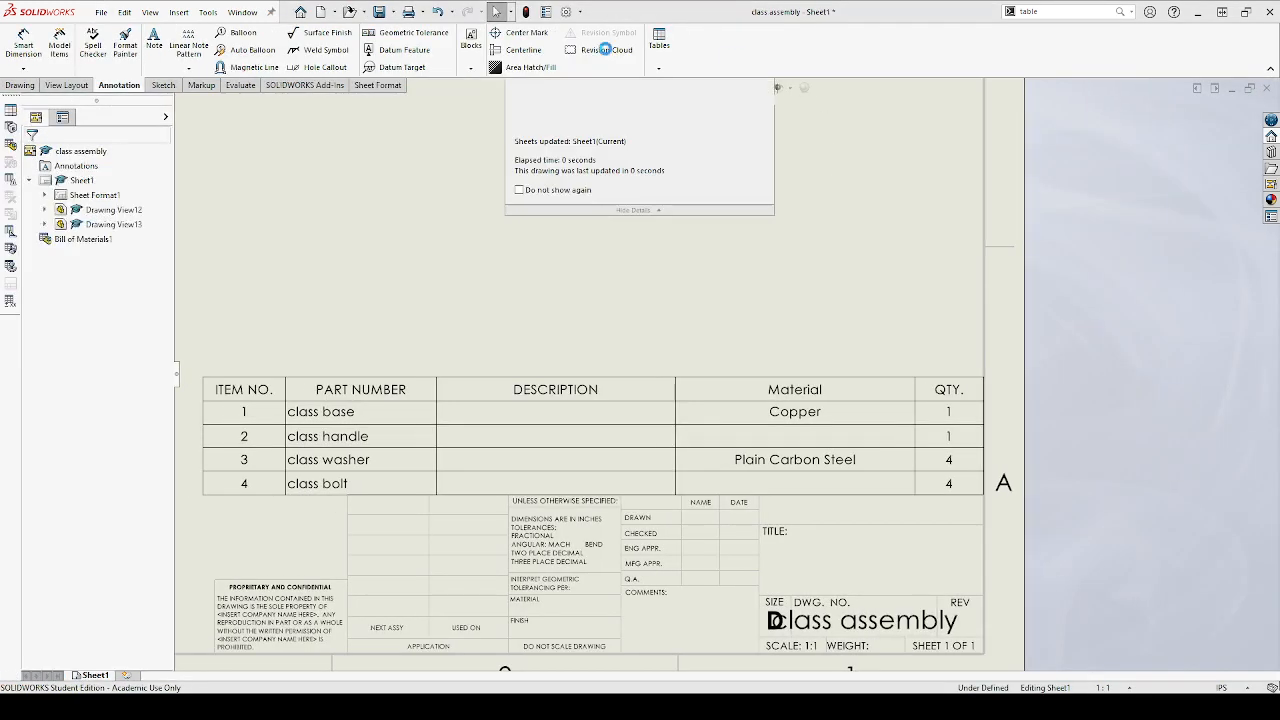
click(787, 470)
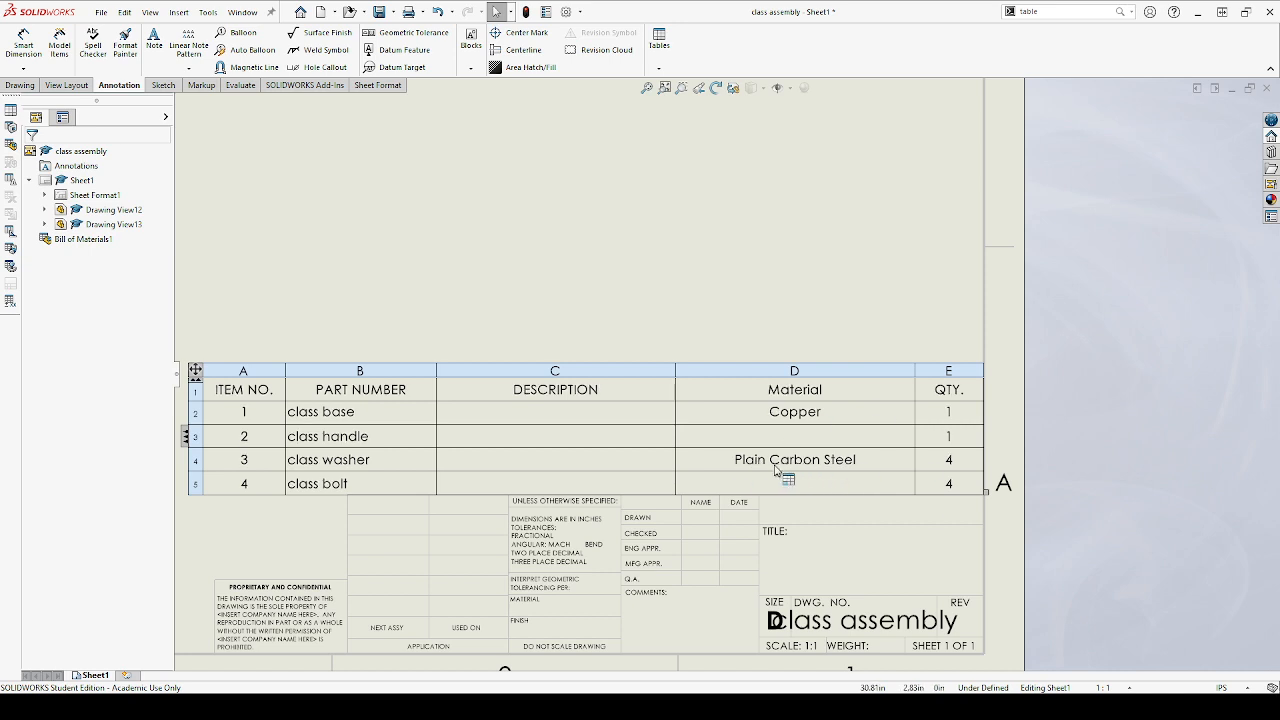
Give the class bolt part the Material custom property and the Plain Carbon Steel material, saving and closing the part
click(207, 192)
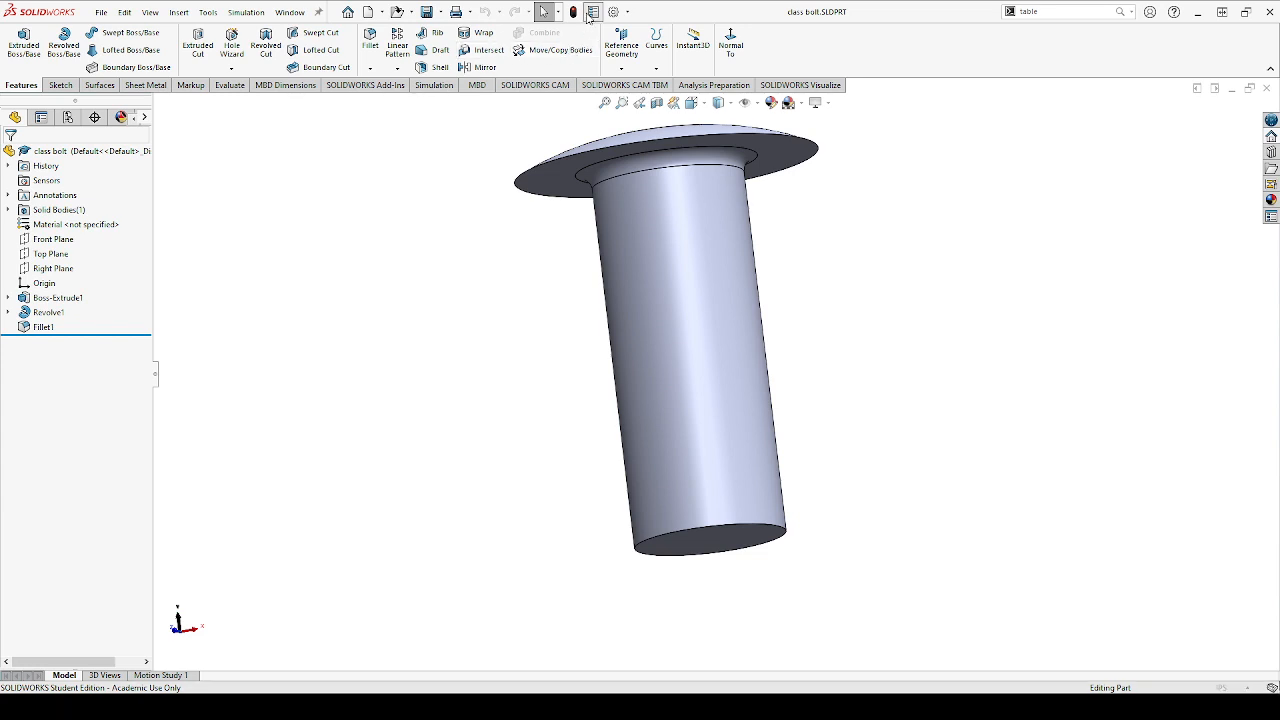
click(590, 196)
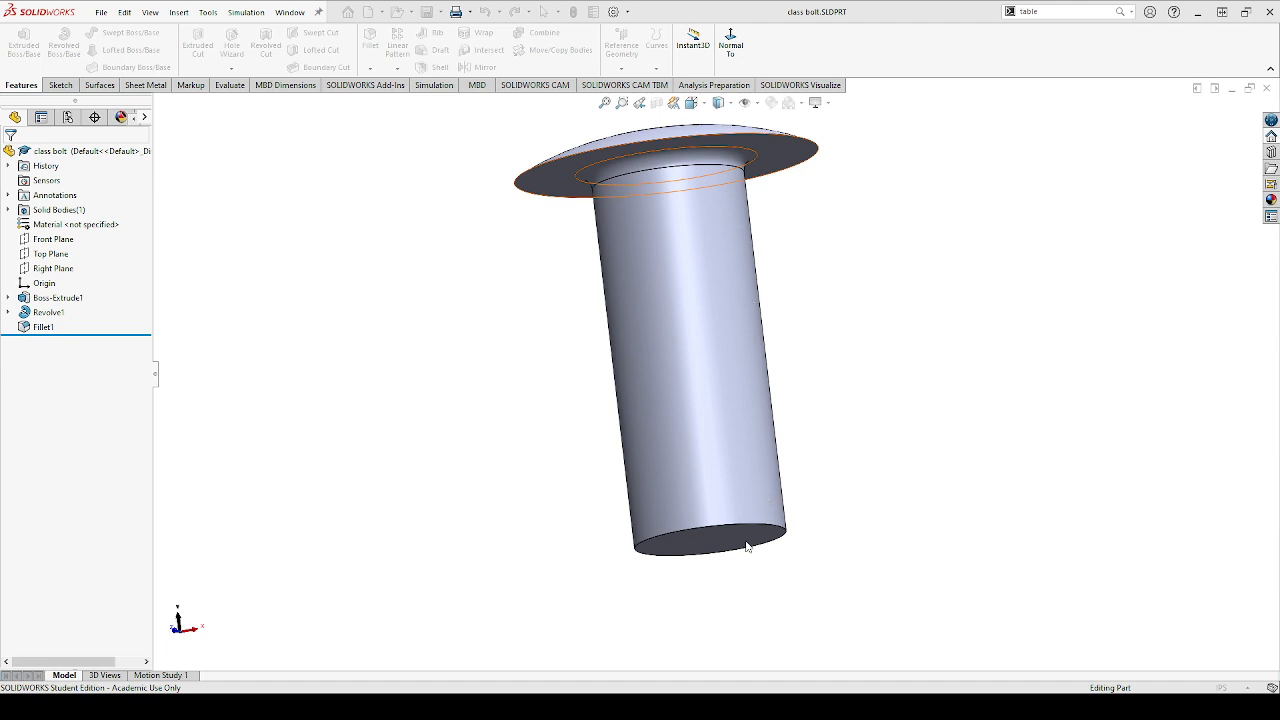
right_click(76, 231)
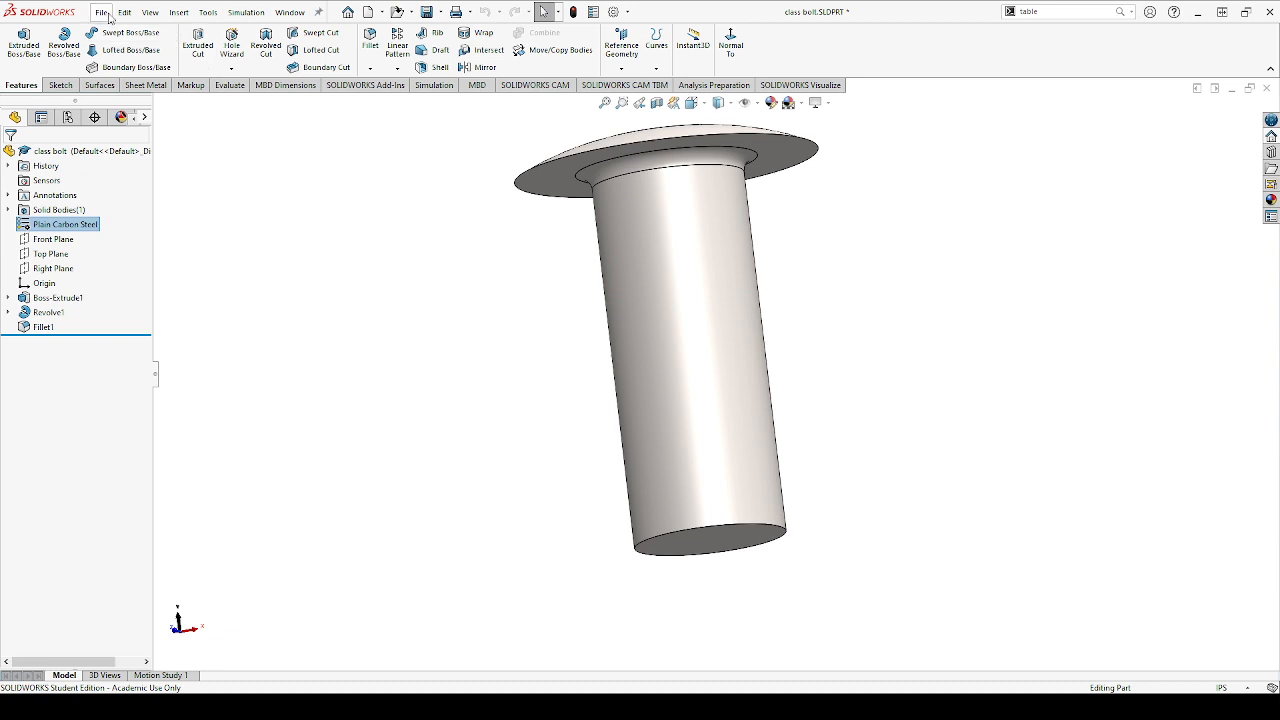
key(ctrl+s)
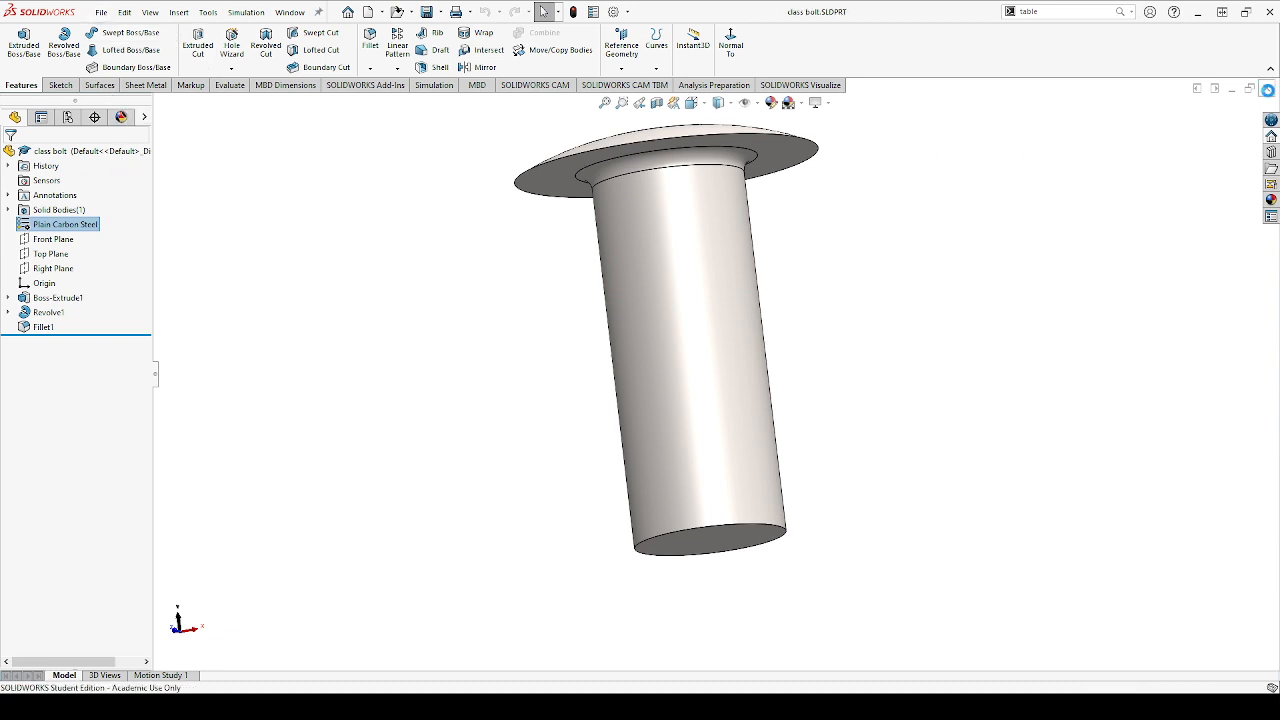
click(1266, 88)
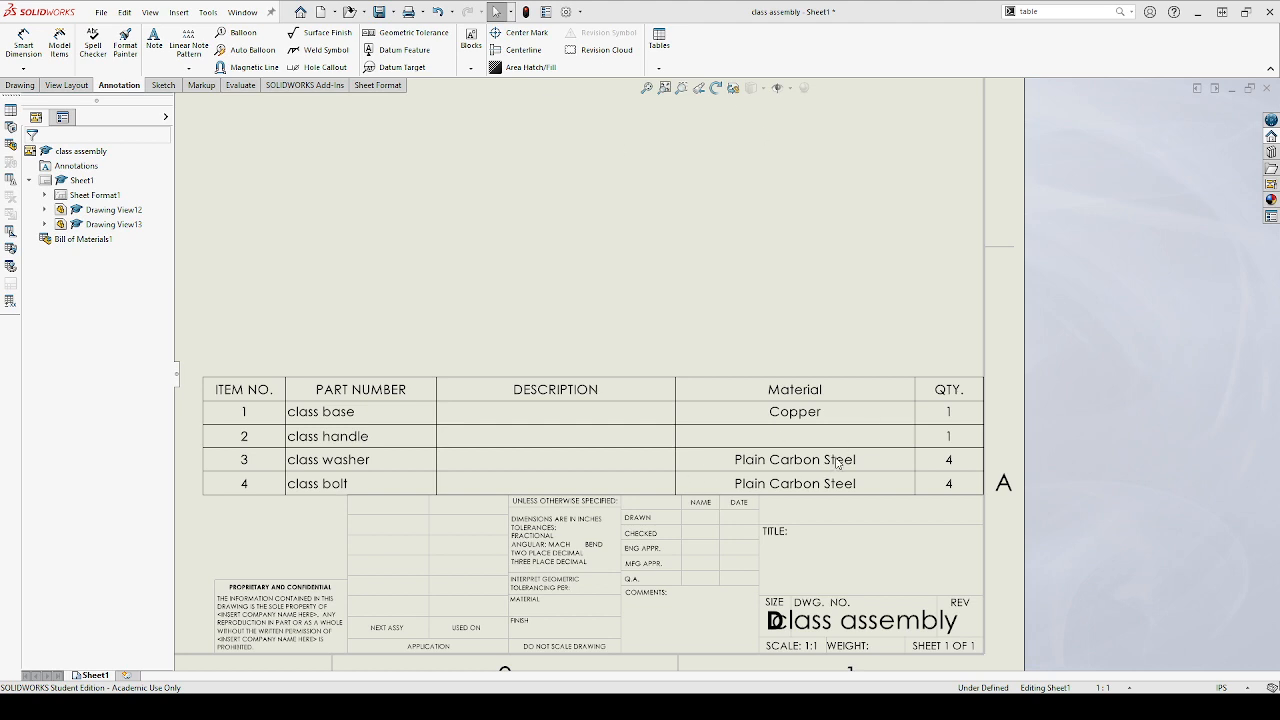
click(795, 488)
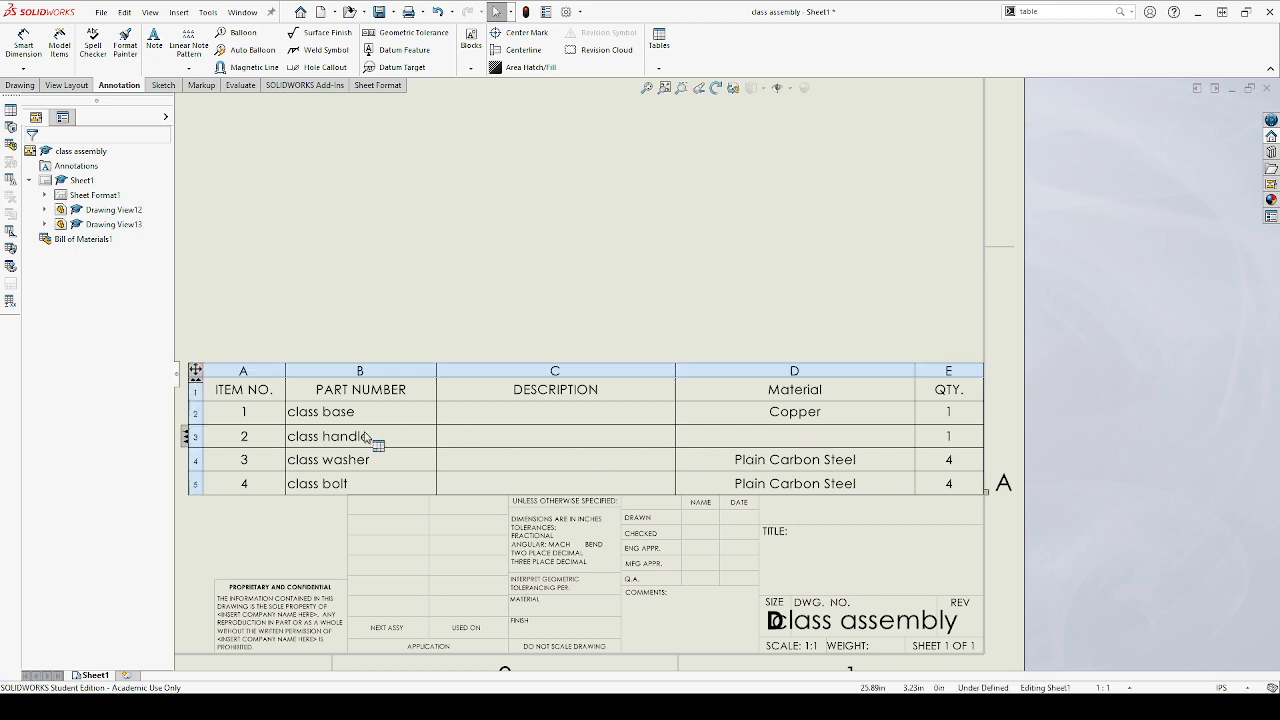
Enter "This Component has no Material" as the class handle's description in the bill of materials
click(552, 442)
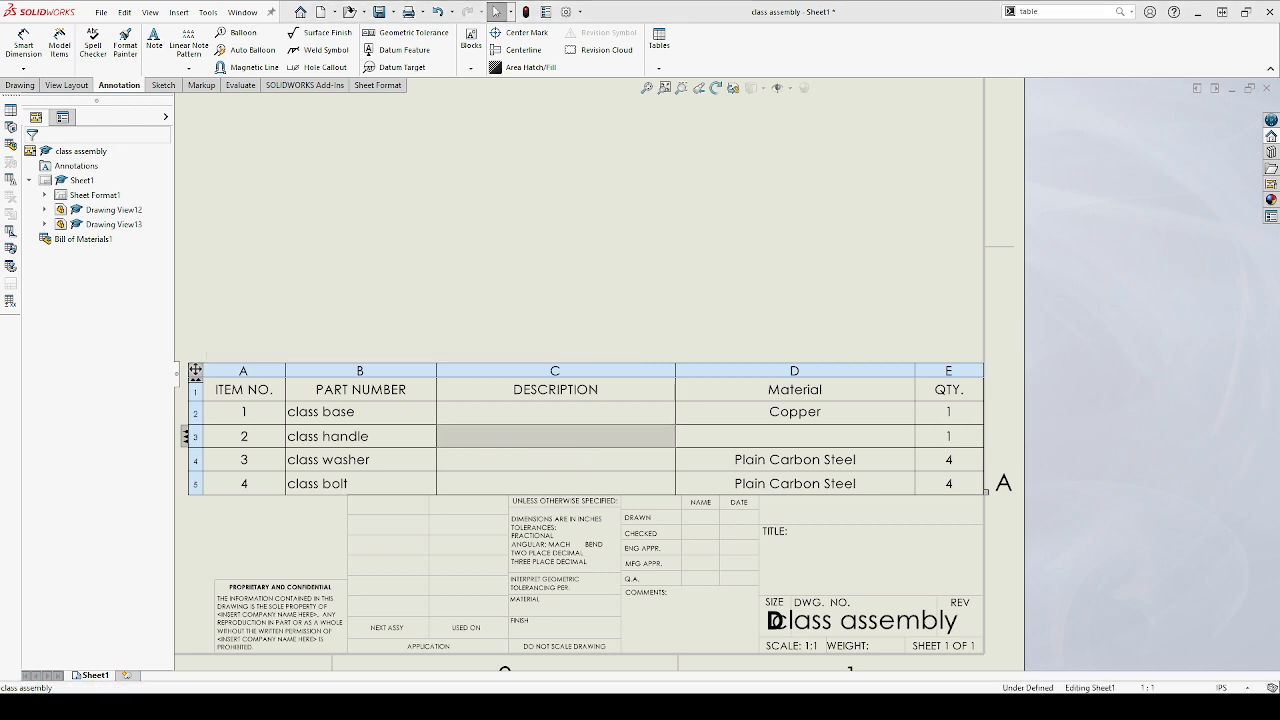
click(665, 374)
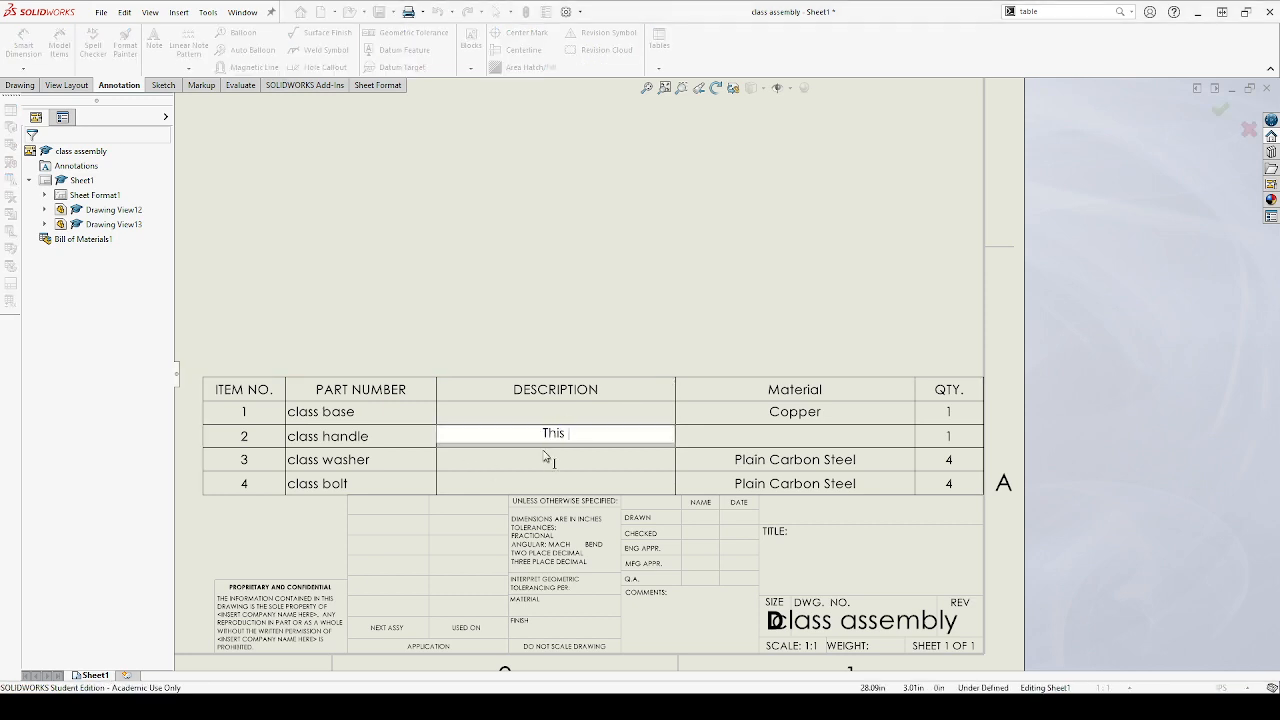
text(This Material has no )
text(Material)
click(543, 435)
key(BackSpace)
key(BackSpace)
key(BackSpace)
key(BackSpace)
key(BackSpace)
key(BackSpace)
key(BackSpace)
key(BackSpace)
text(Component)
click(545, 446)
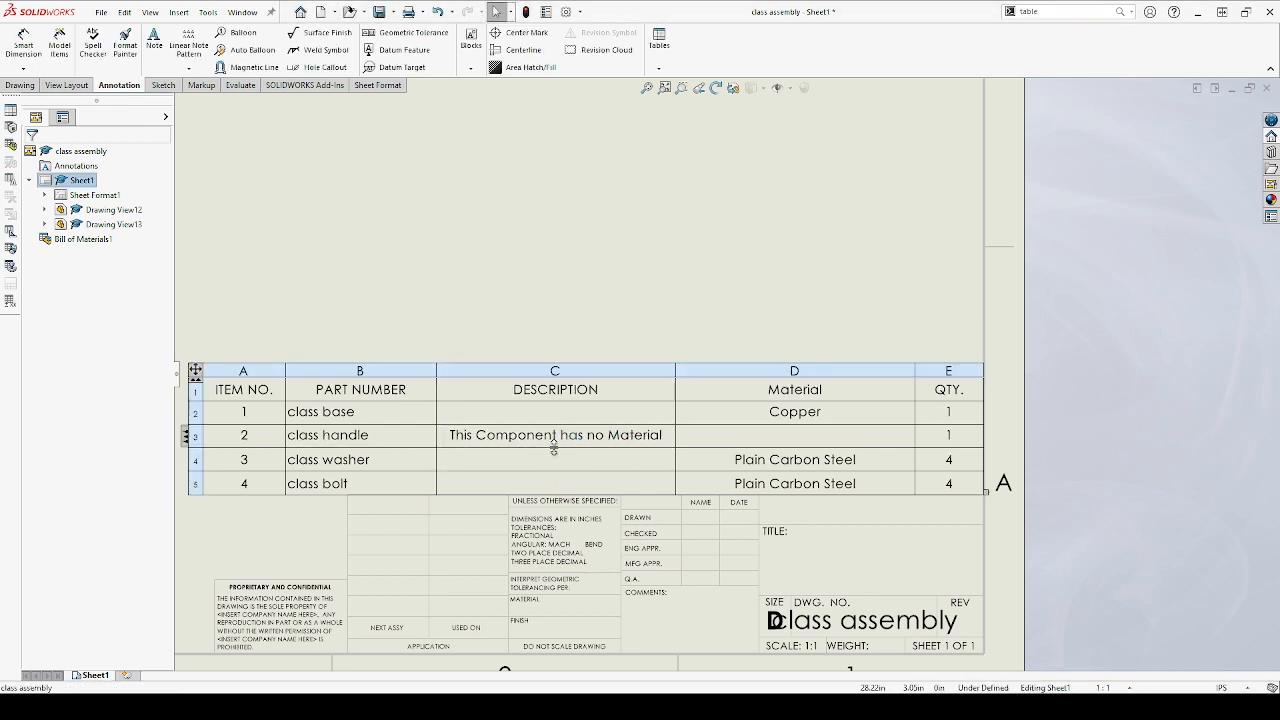
Examine the bill of materials, the ballooned exploded view, and the shaded assembled view with its view properties
scroll(536, 441, up, 3)
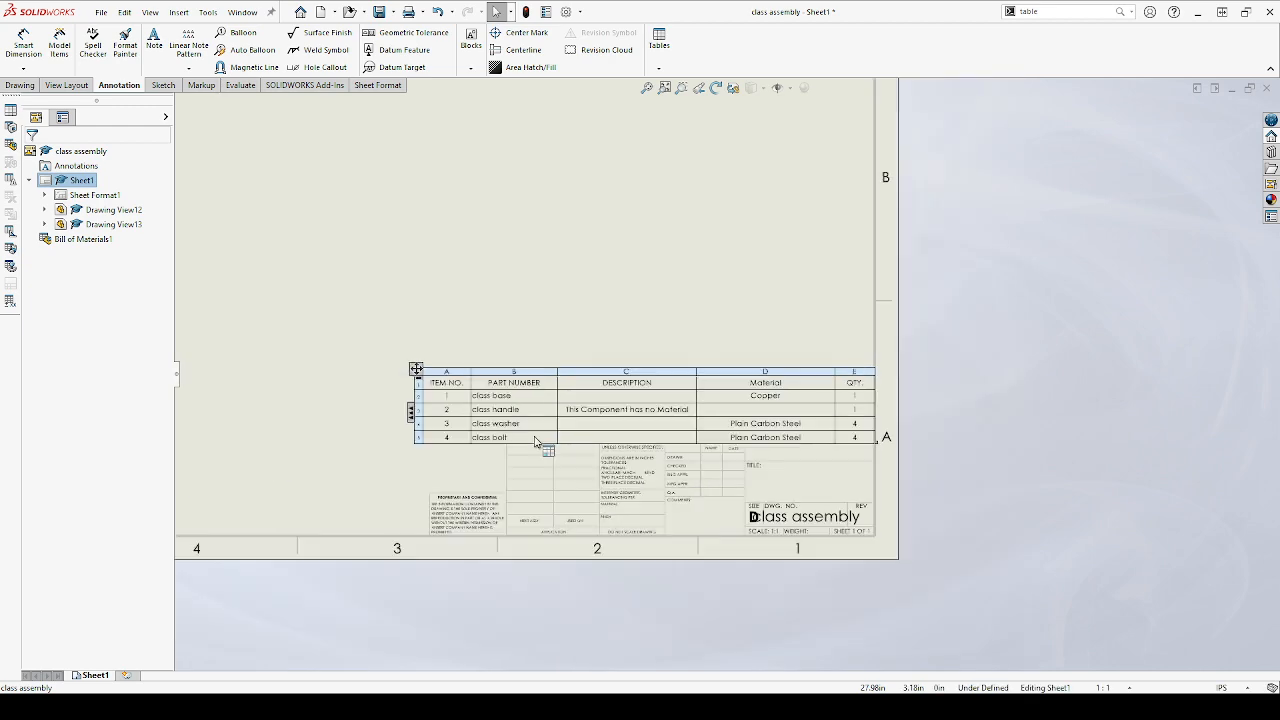
scroll(680, 408, down, 2)
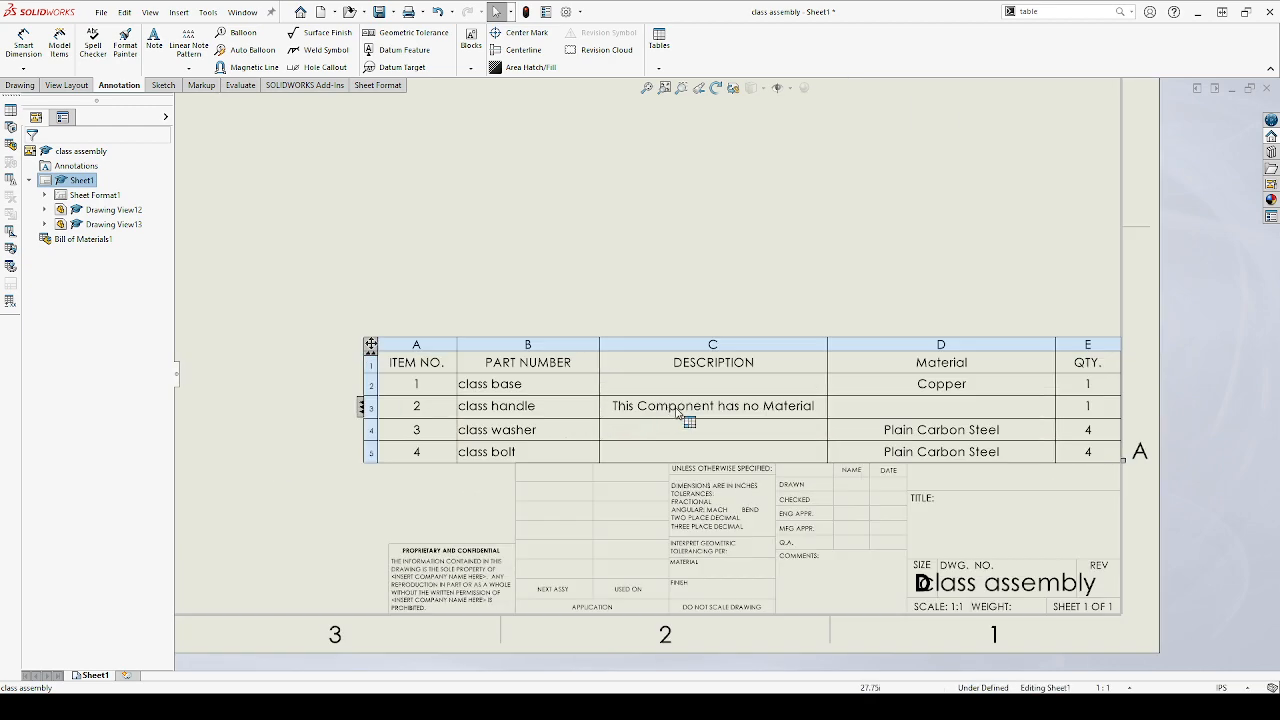
scroll(688, 408, up, 2)
scroll(688, 408, up, 5)
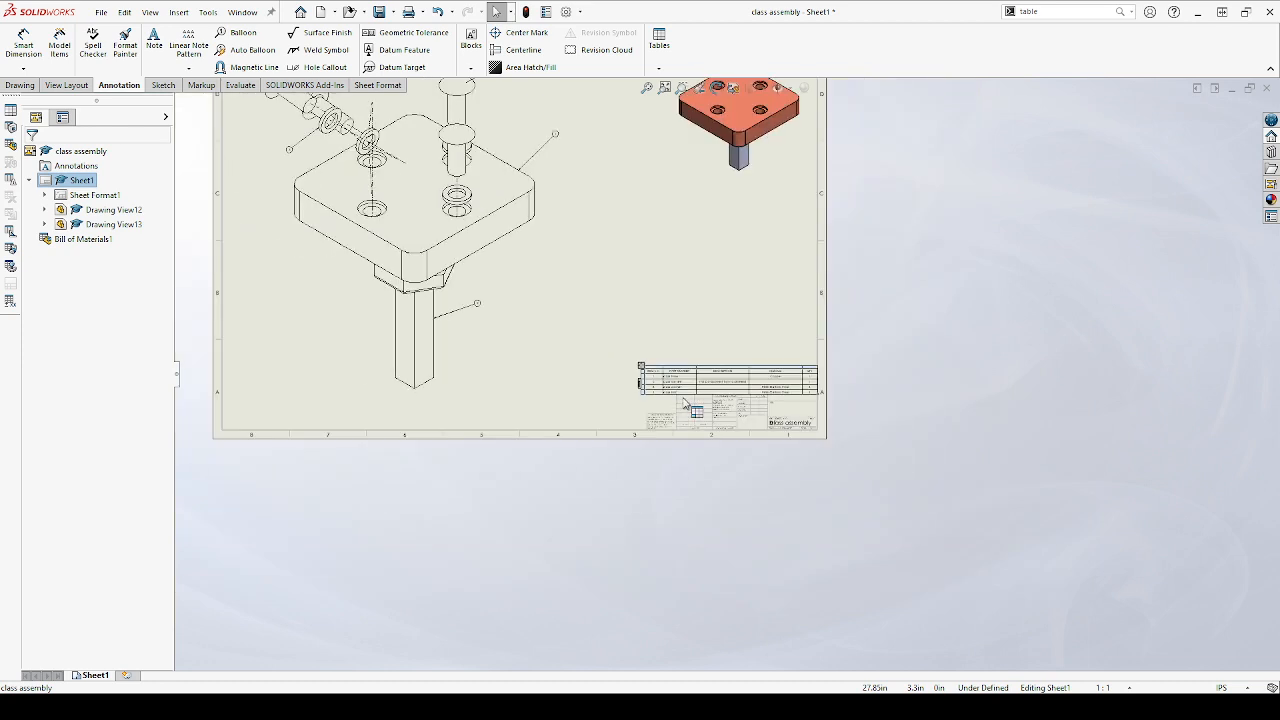
scroll(480, 230, down, 3)
scroll(716, 341, down, 3)
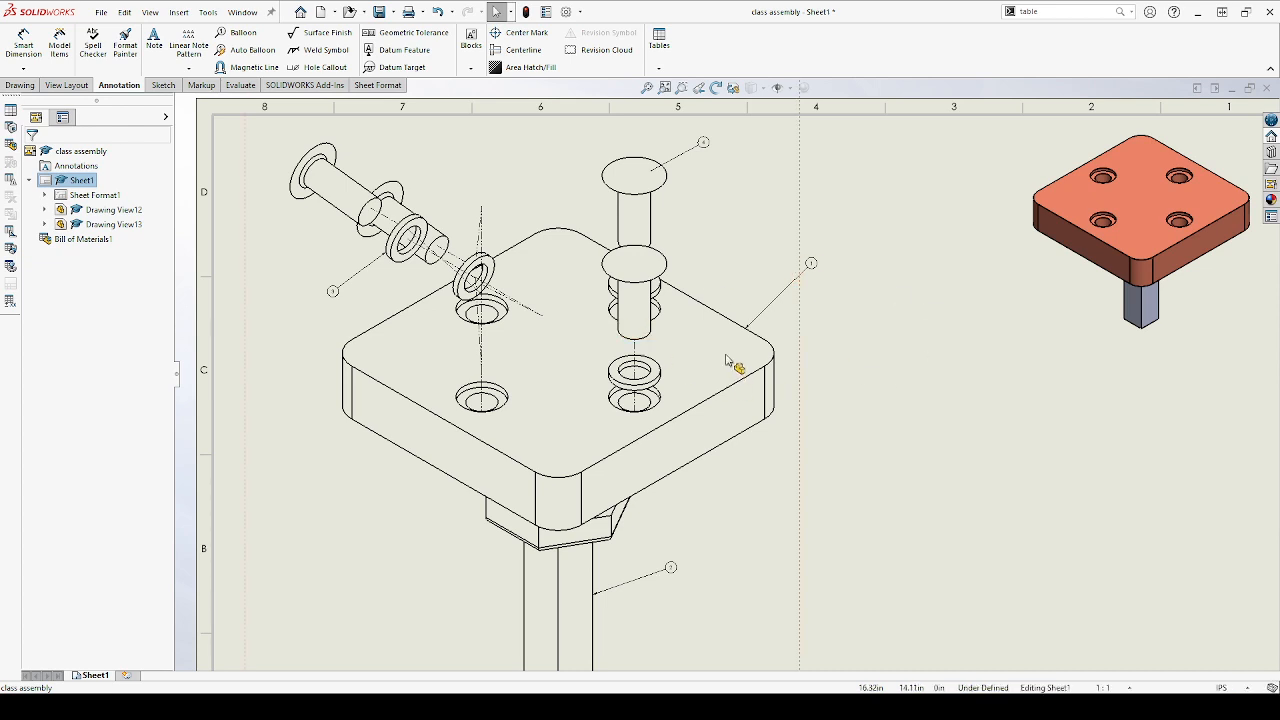
scroll(722, 350, up, 3)
scroll(1000, 283, down, 3)
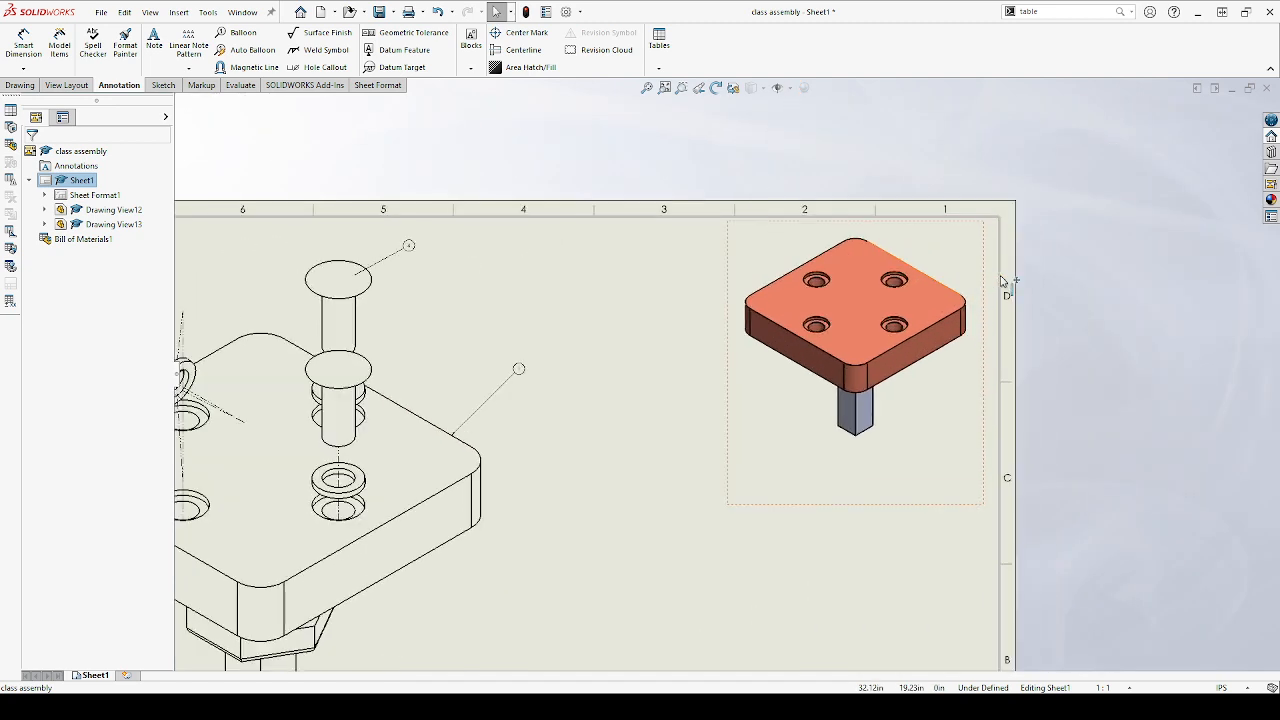
scroll(925, 322, down, 2)
scroll(814, 335, down, 2)
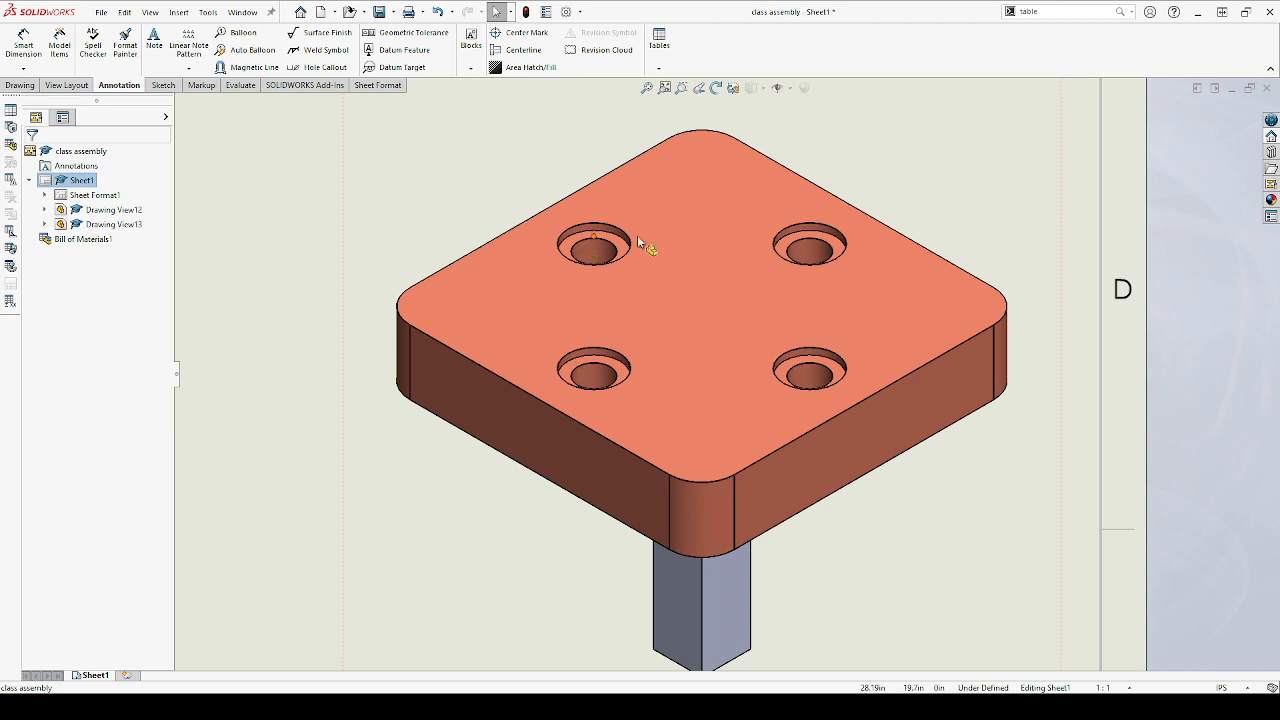
scroll(685, 266, up, 4)
scroll(690, 320, up, 2)
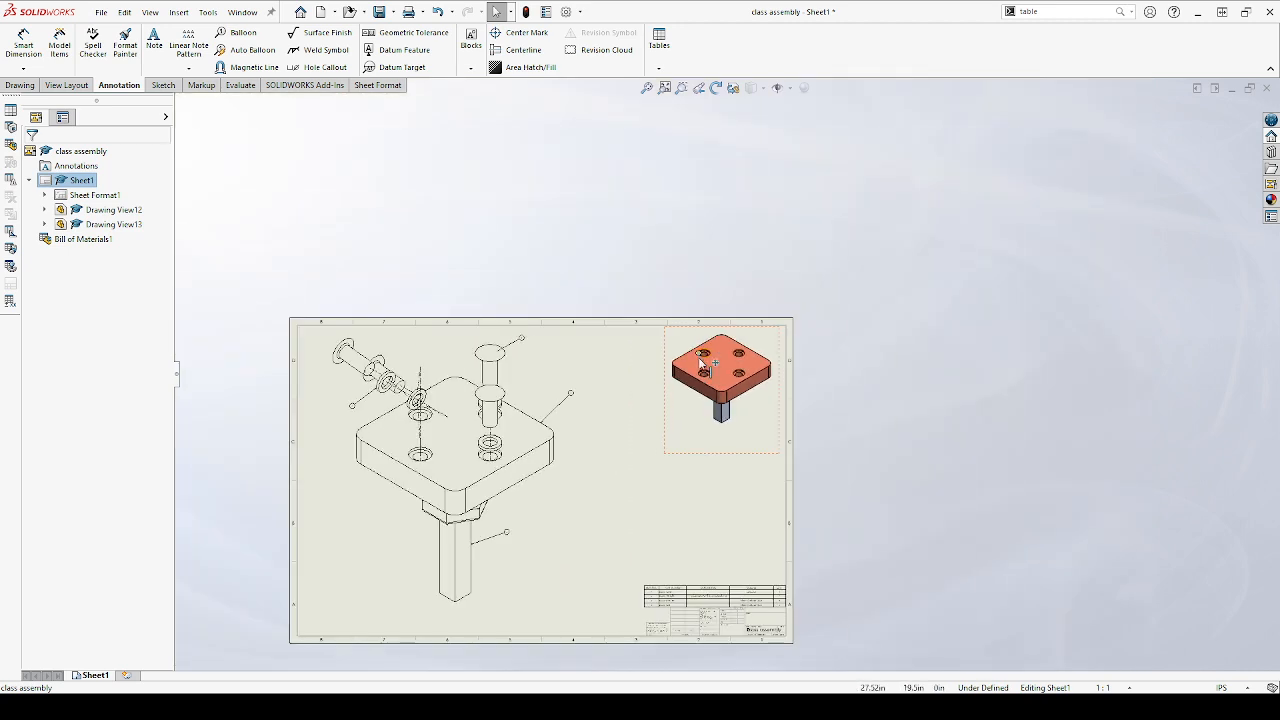
scroll(700, 370, down, 3)
click(648, 462)
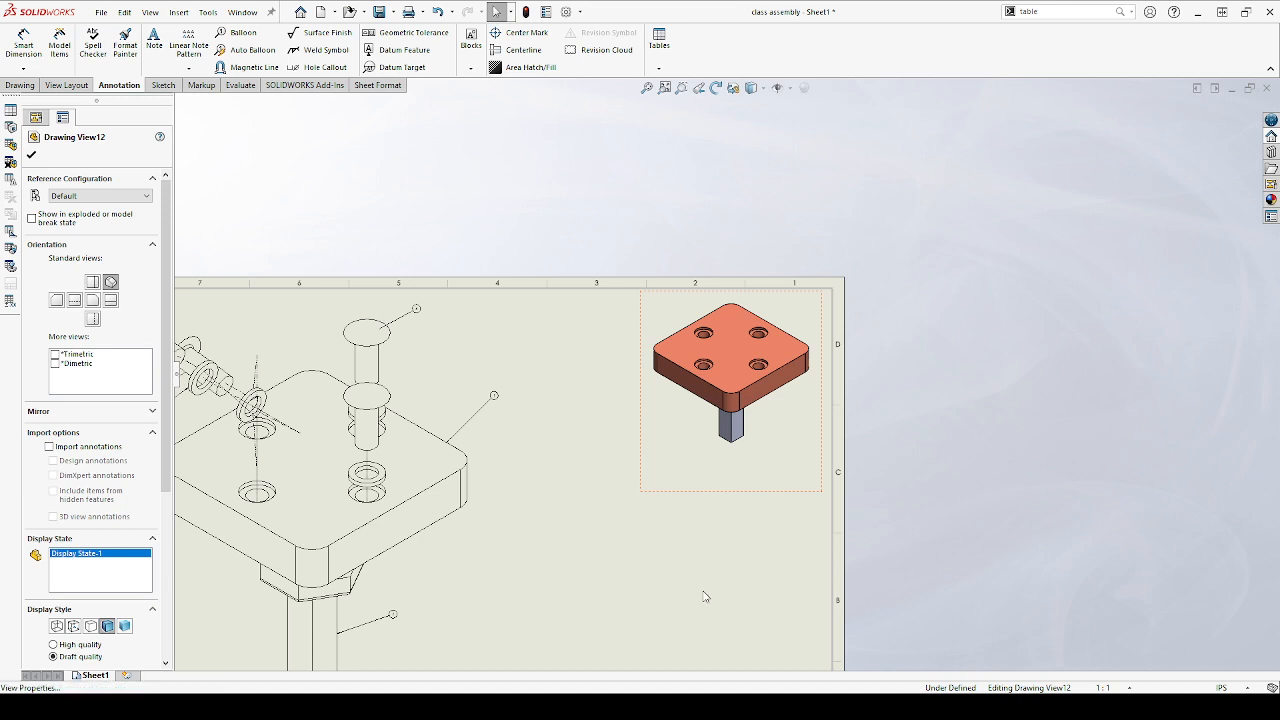
click(616, 622)
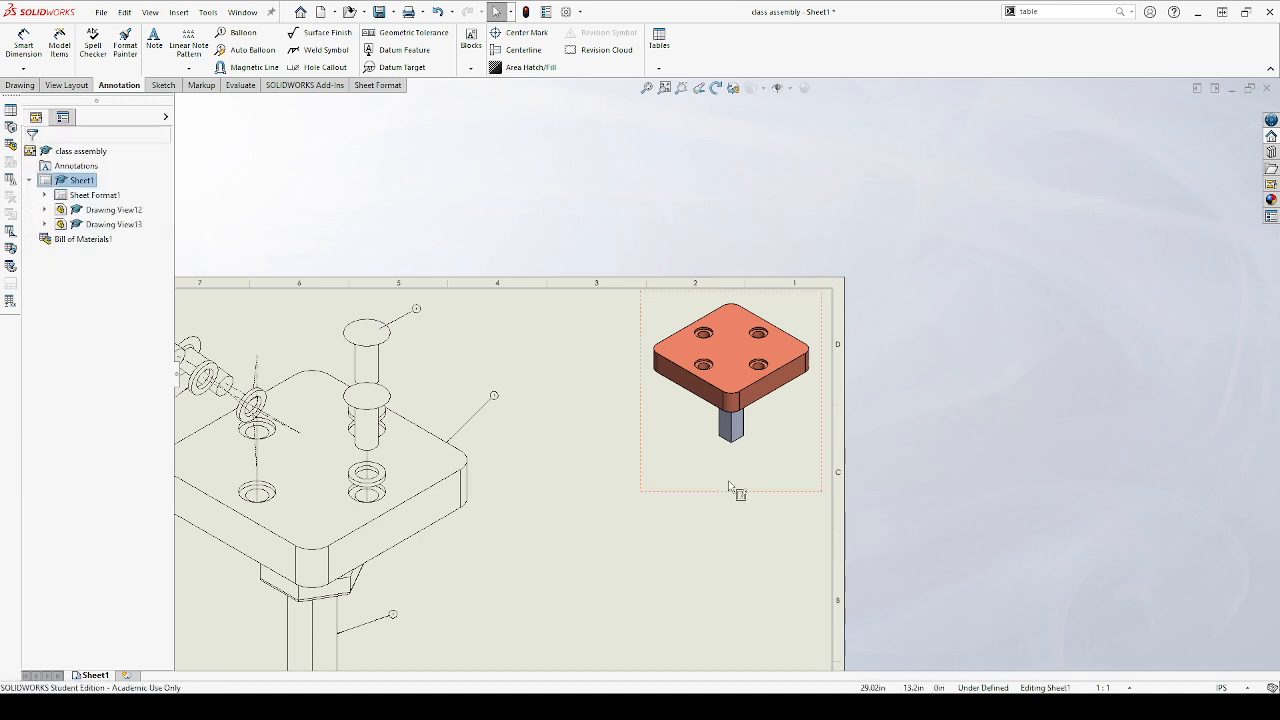
Examine the counterbored holes in the shaded assembled view and the descriptions and materials in the bill of materials
scroll(737, 491, up, 5)
scroll(680, 470, down, 5)
scroll(733, 428, down, 8)
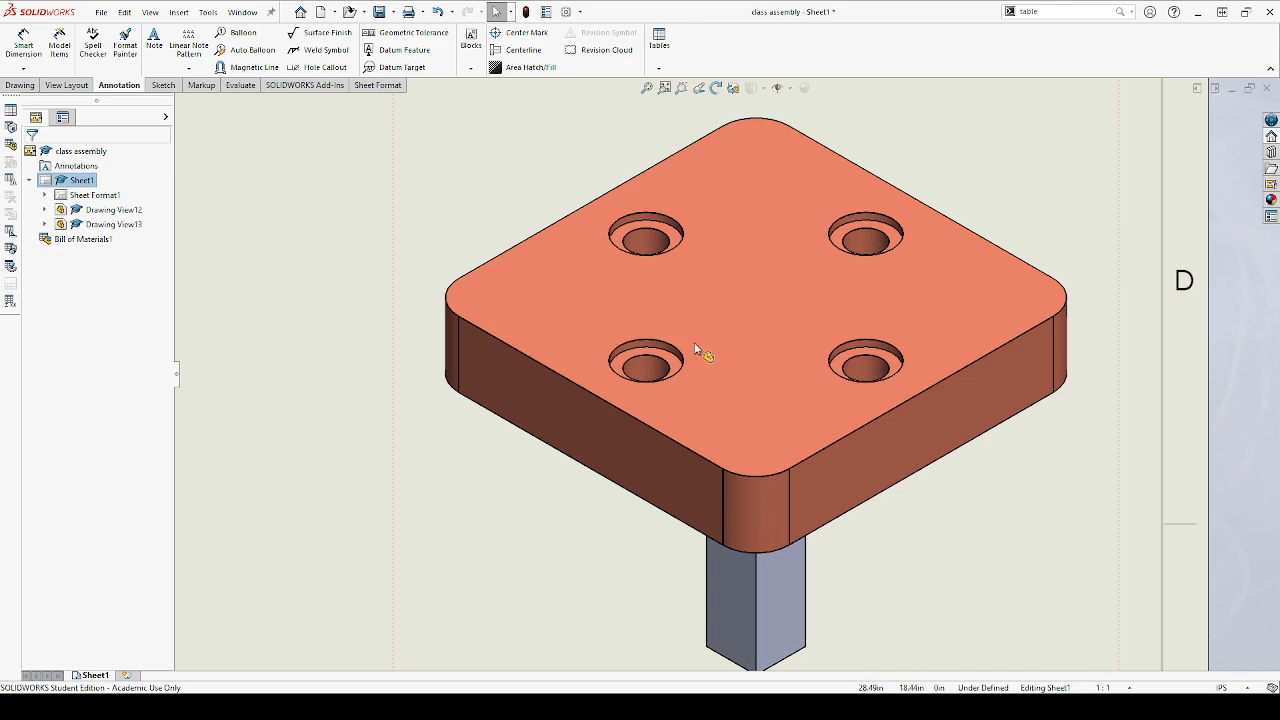
scroll(697, 349, up, 4)
scroll(670, 350, up, 5)
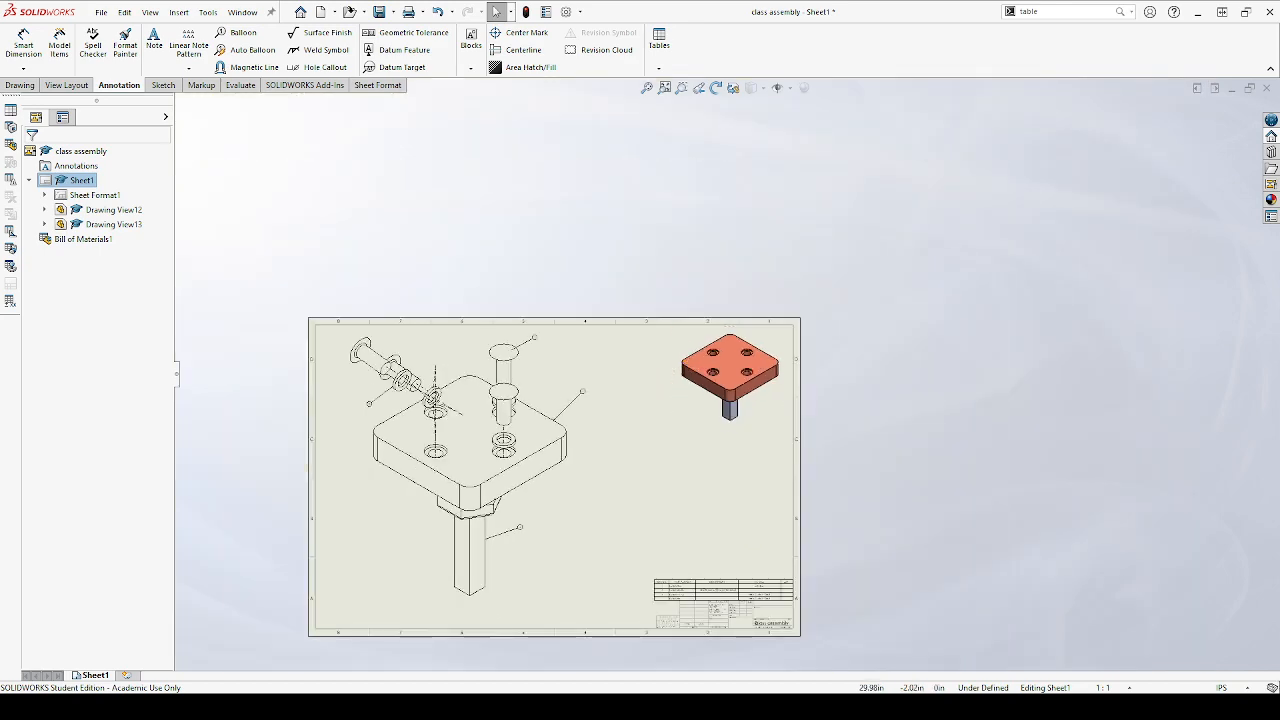
scroll(734, 600, down, 6)
scroll(880, 320, up, 2)
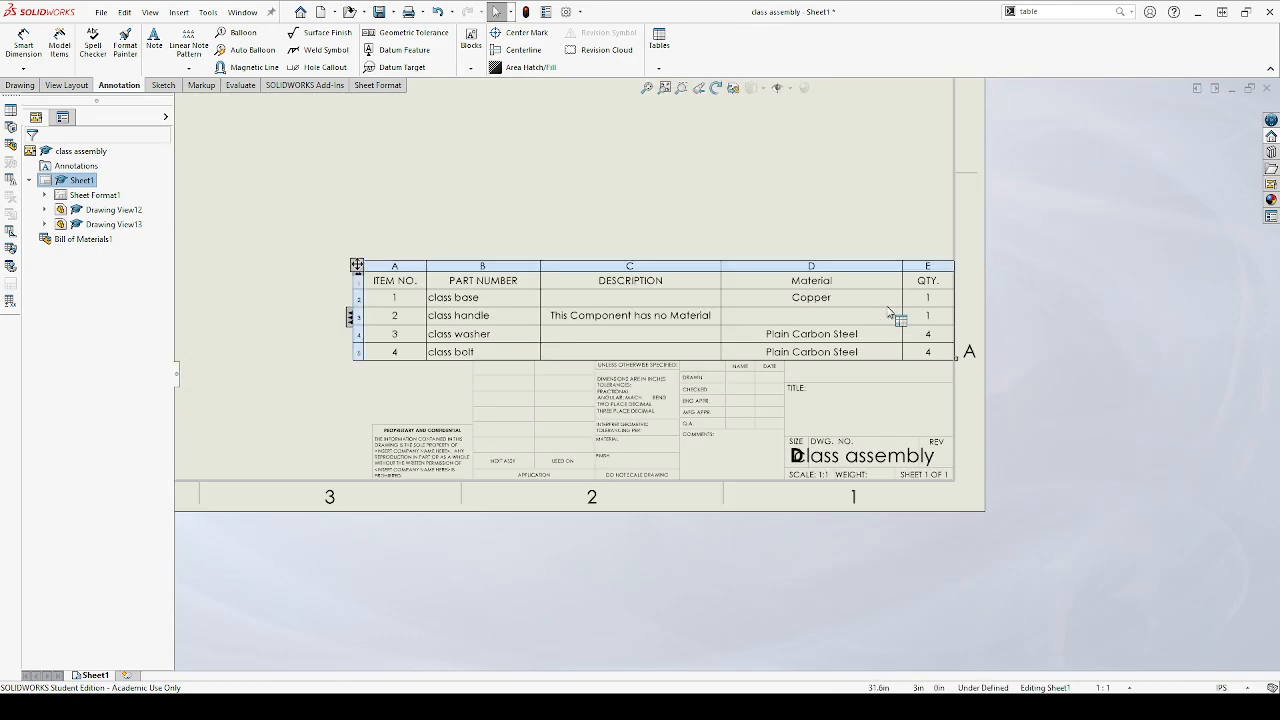
scroll(810, 282, up, 4)
scroll(514, 237, up, 2)
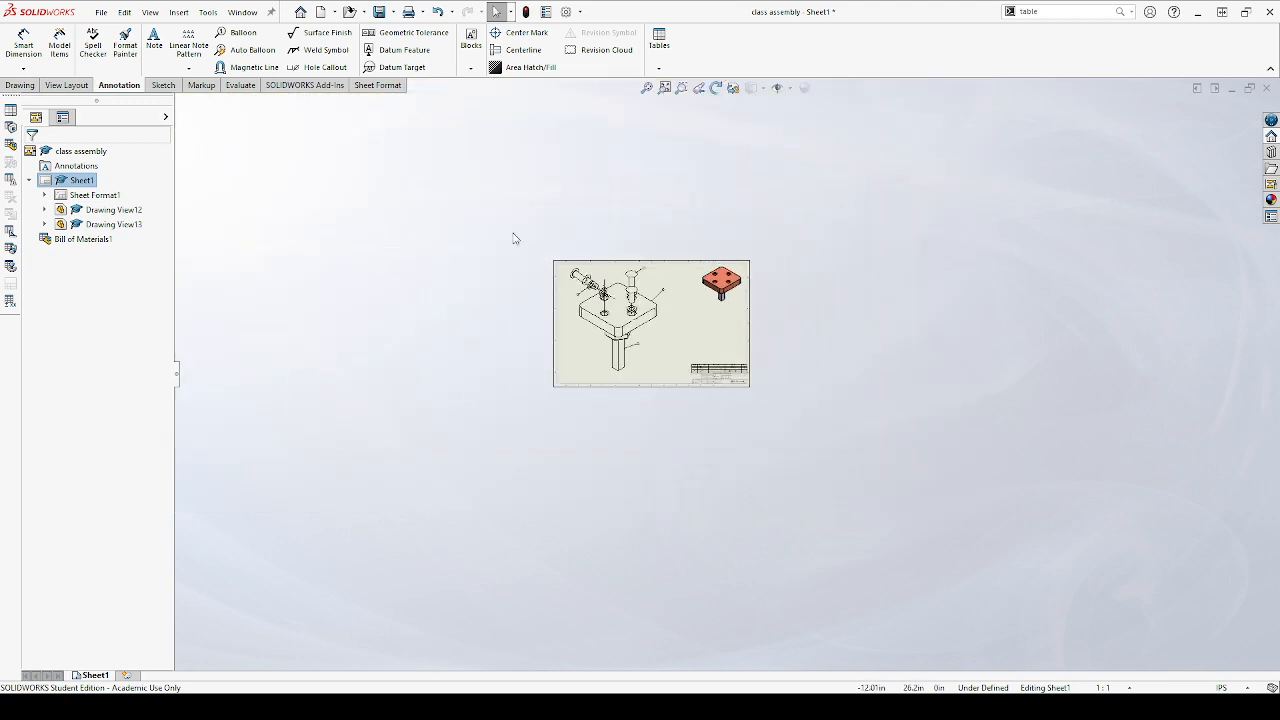
scroll(690, 320, down, 5)
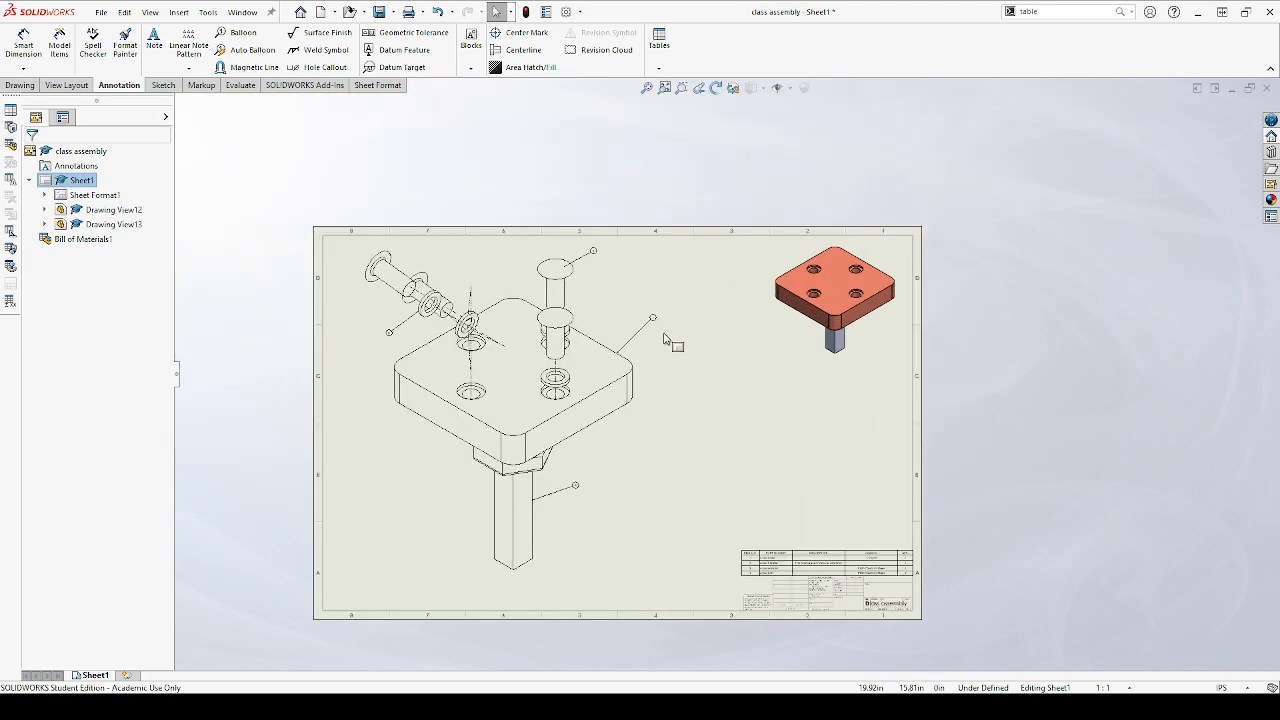
Review the whole sheet layout with the exploded view, its balloons, the assembled view and the bill of materials
scroll(665, 340, down, 1)
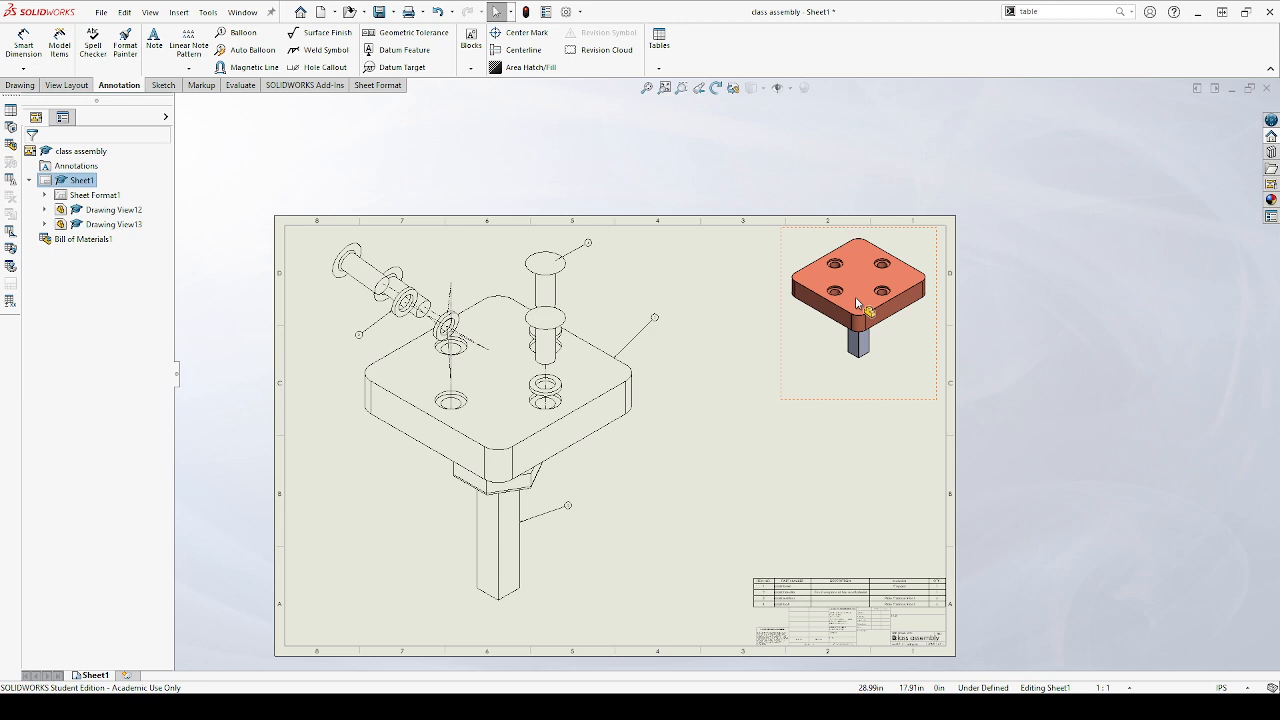
scroll(855, 296, up, 2)
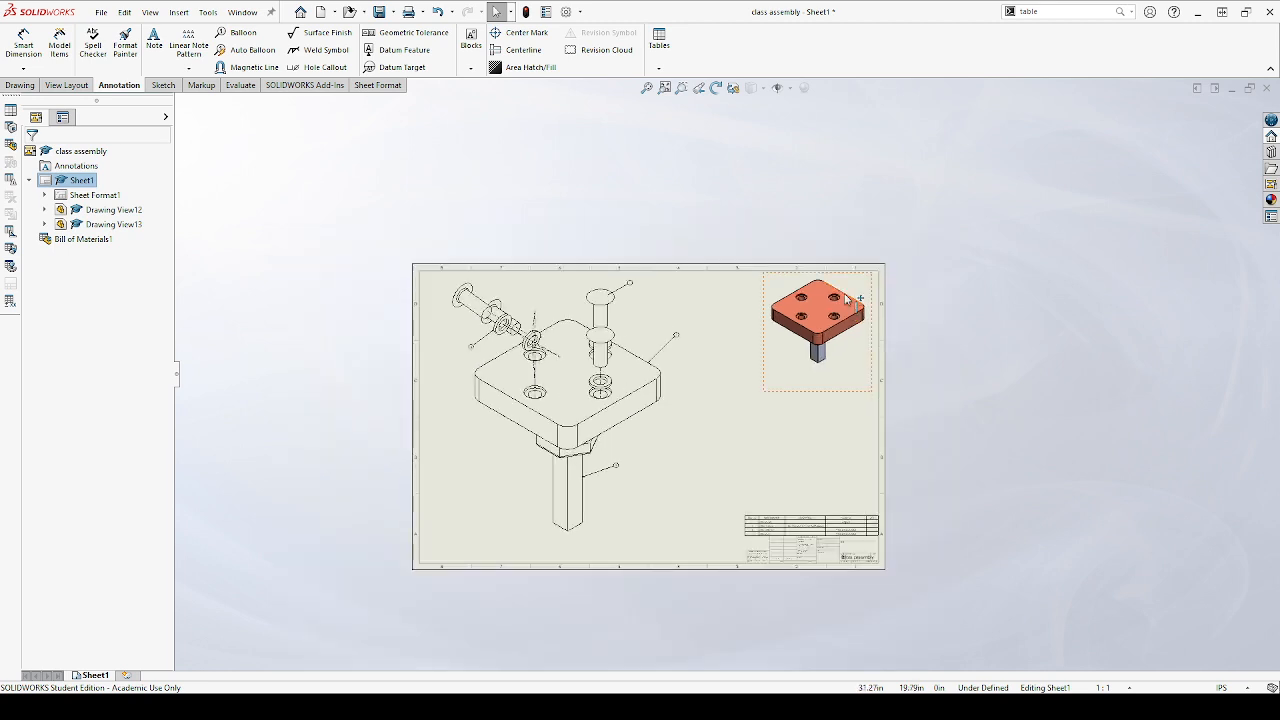
scroll(727, 404, up, 3)
scroll(725, 402, down, 3)
scroll(737, 300, down, 3)
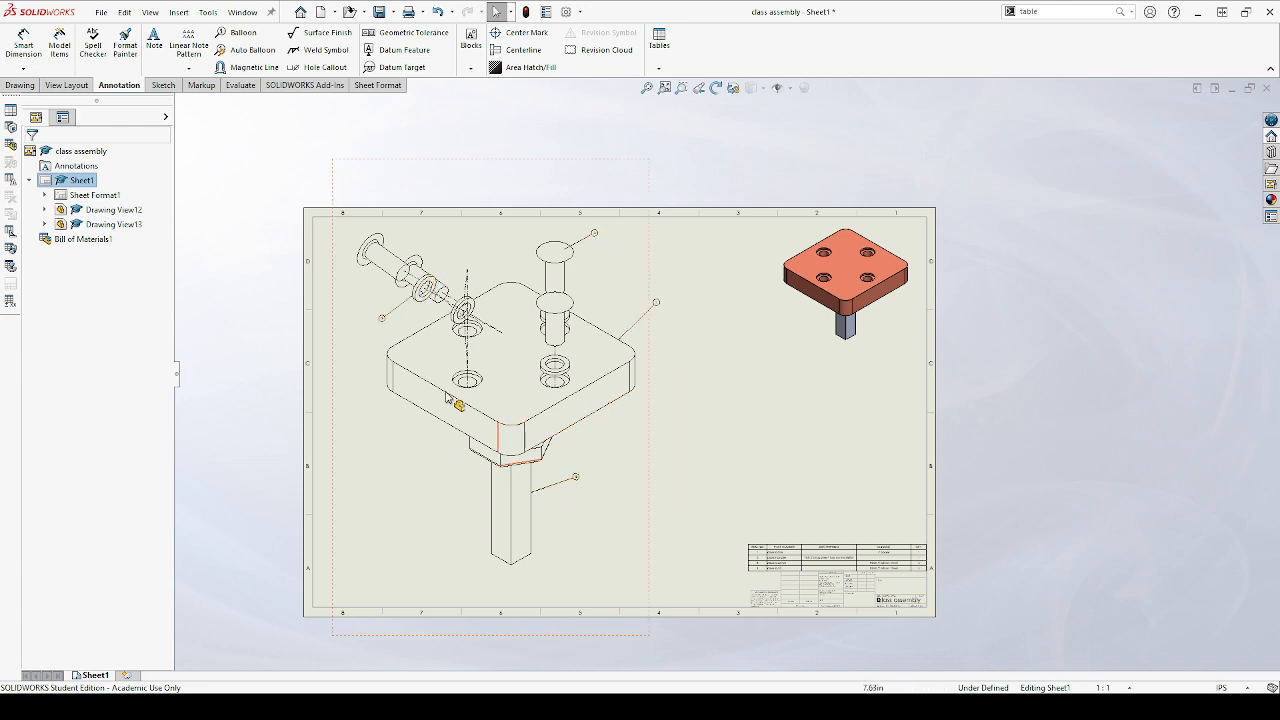
scroll(825, 572, down, 1)
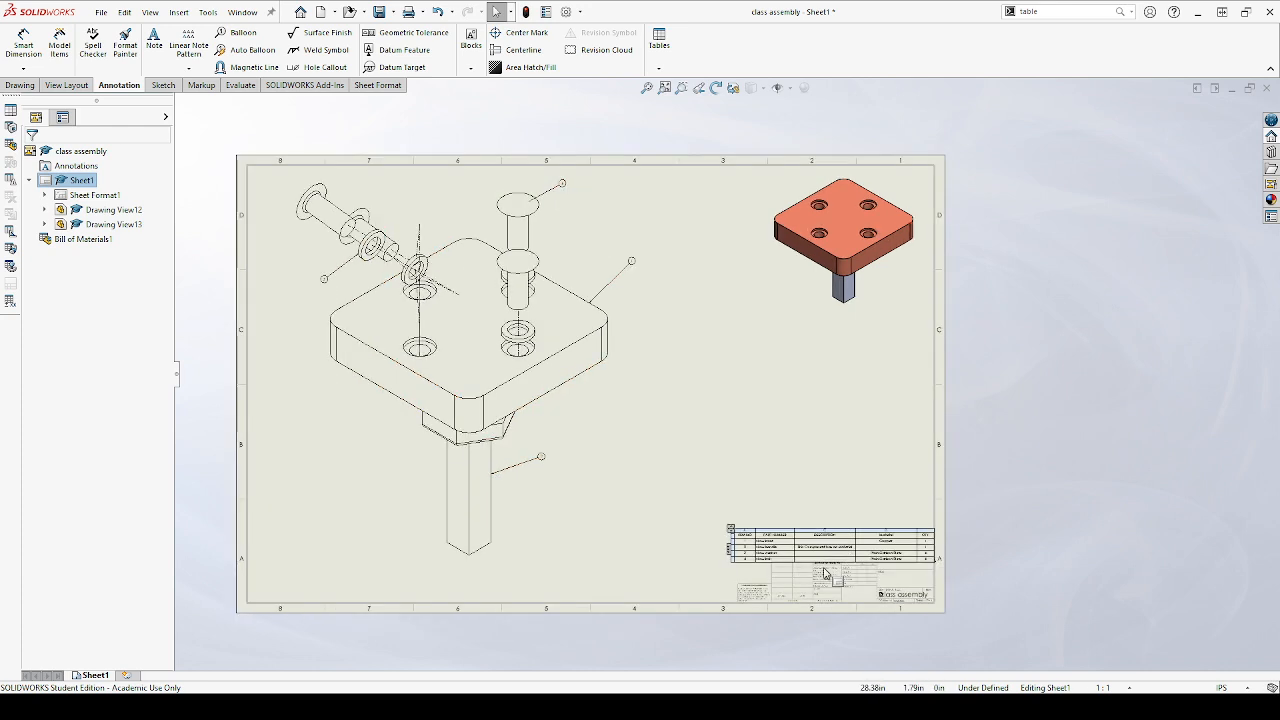
scroll(825, 572, down, 5)
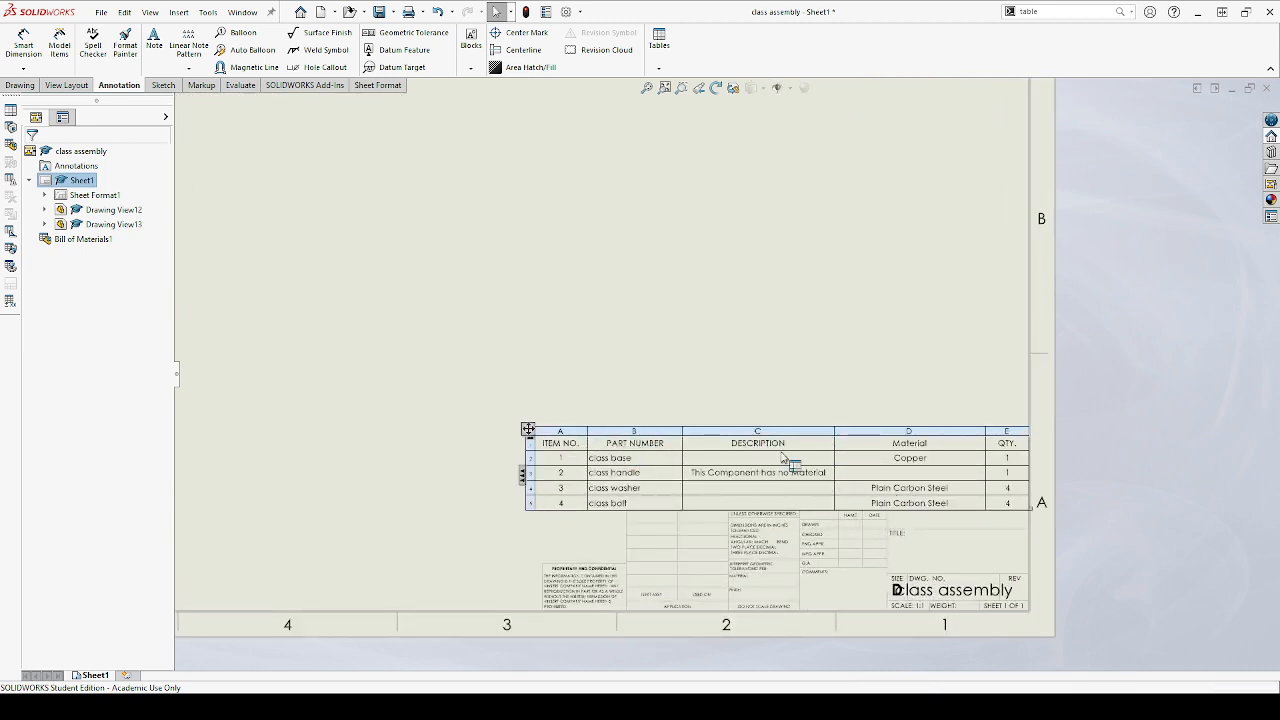
scroll(575, 360, up, 6)
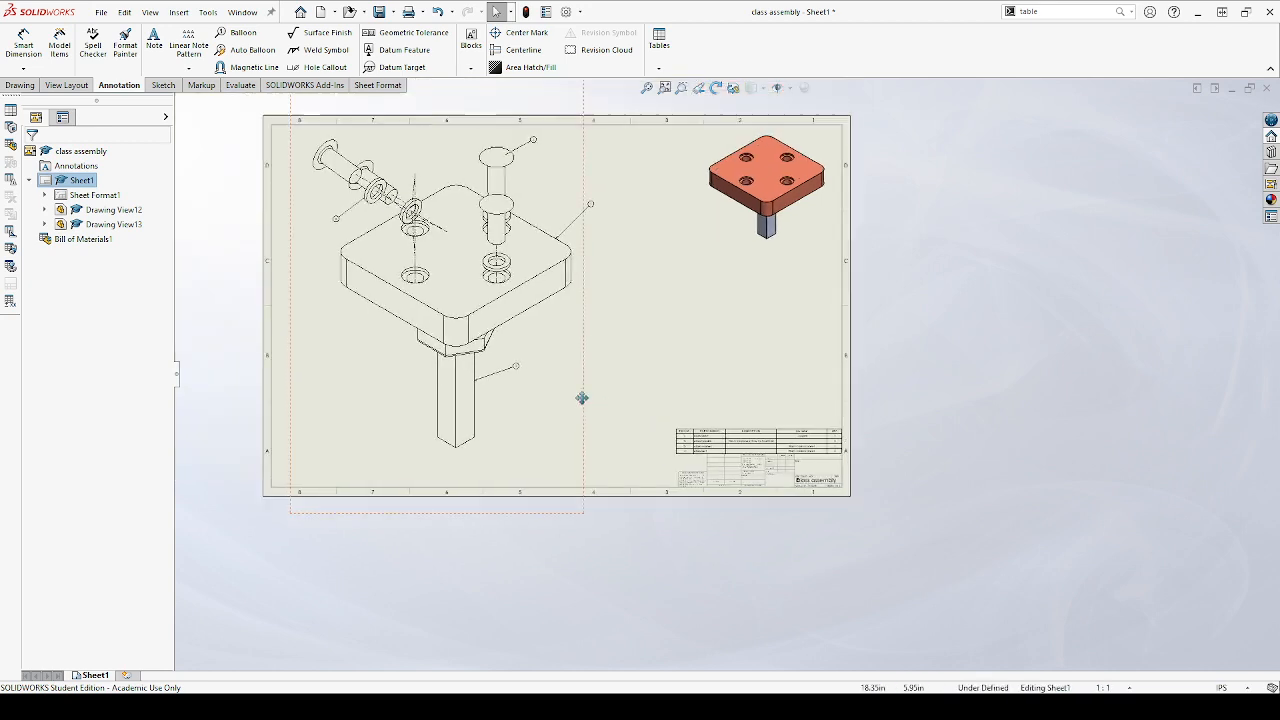
middle_drag(582, 398, 640, 514)
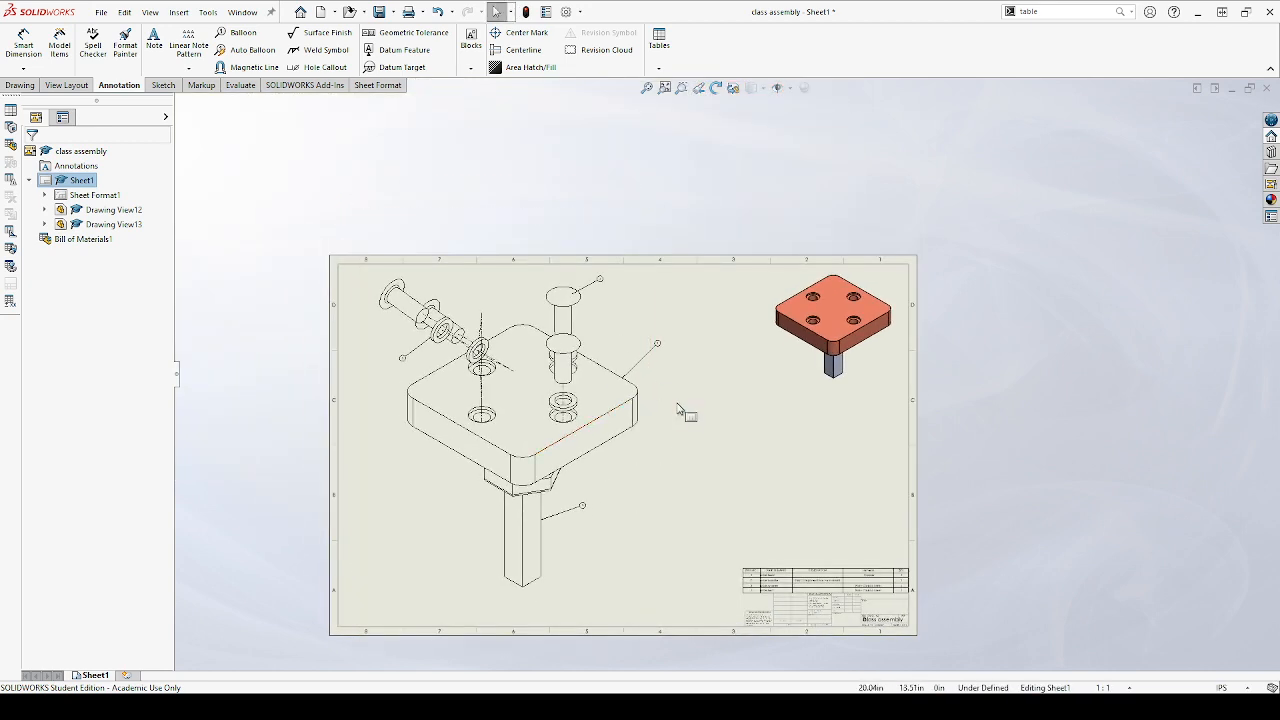